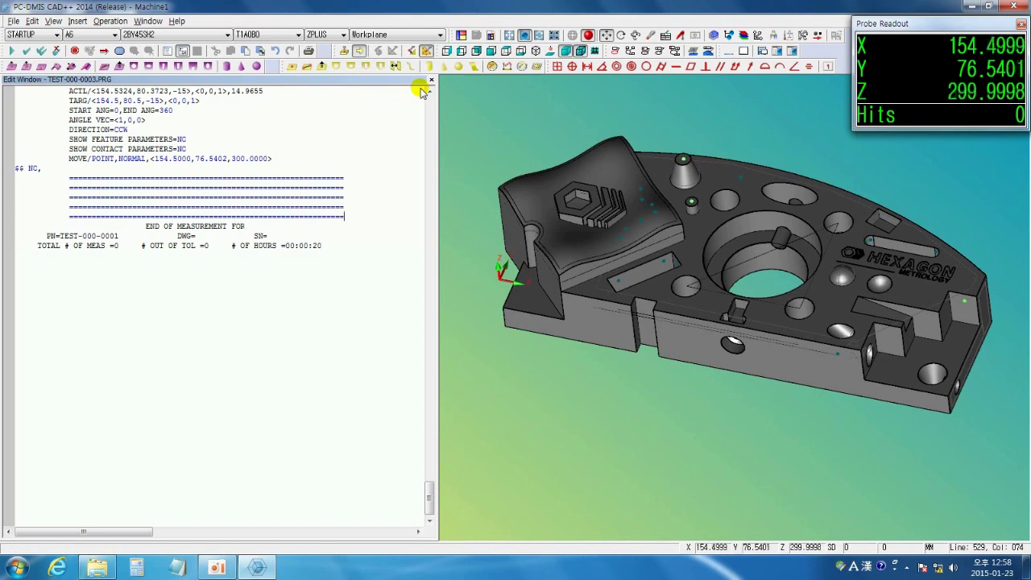
Hide the CAD model's surfaces, leaving the feature wireframes, and open the Construct Point dialog.
{"action": "left_click", "coordinate": [523, 34]}
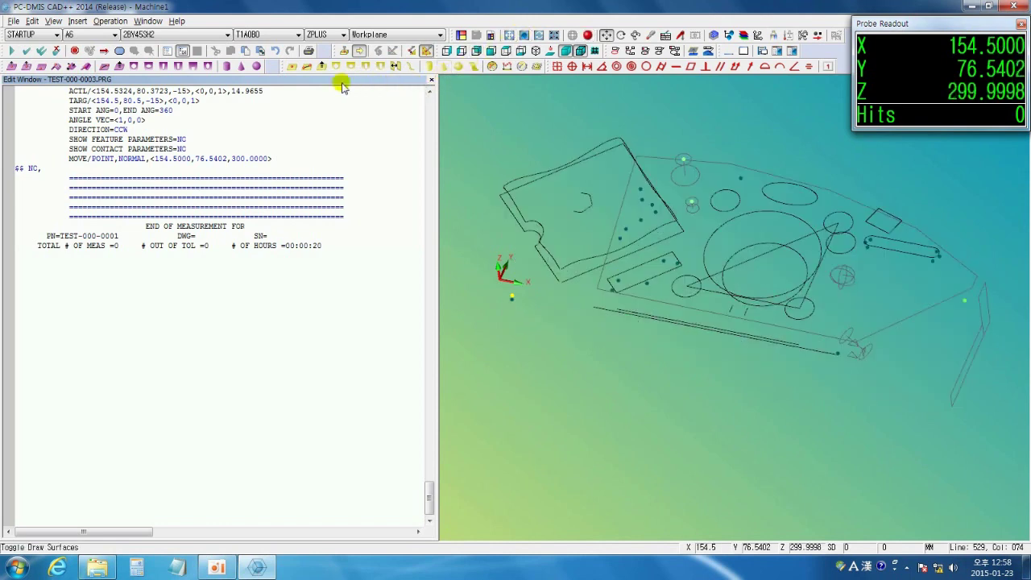
{"action": "left_click", "coordinate": [294, 67]}
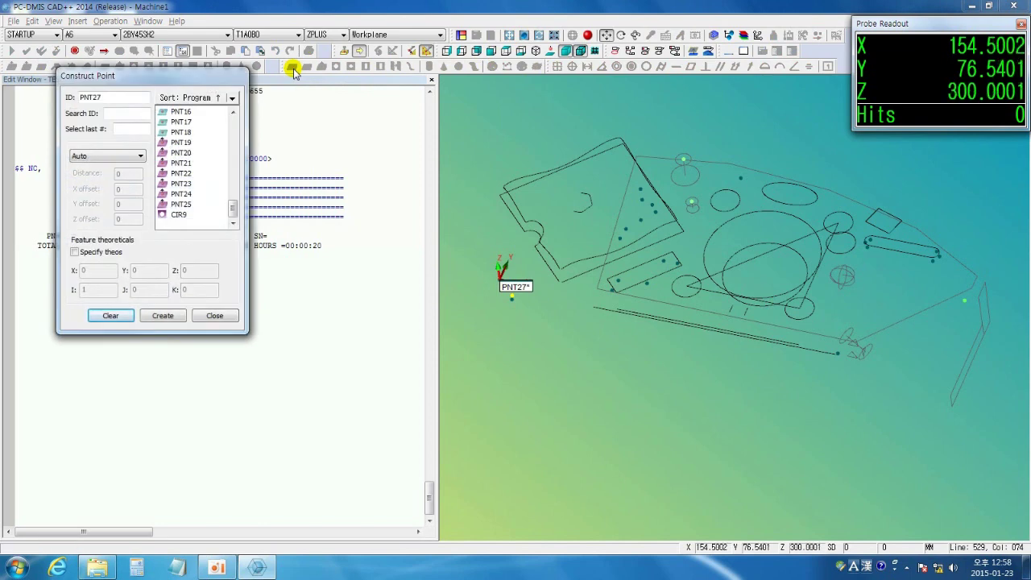
{"action": "left_click", "coordinate": [141, 158]}
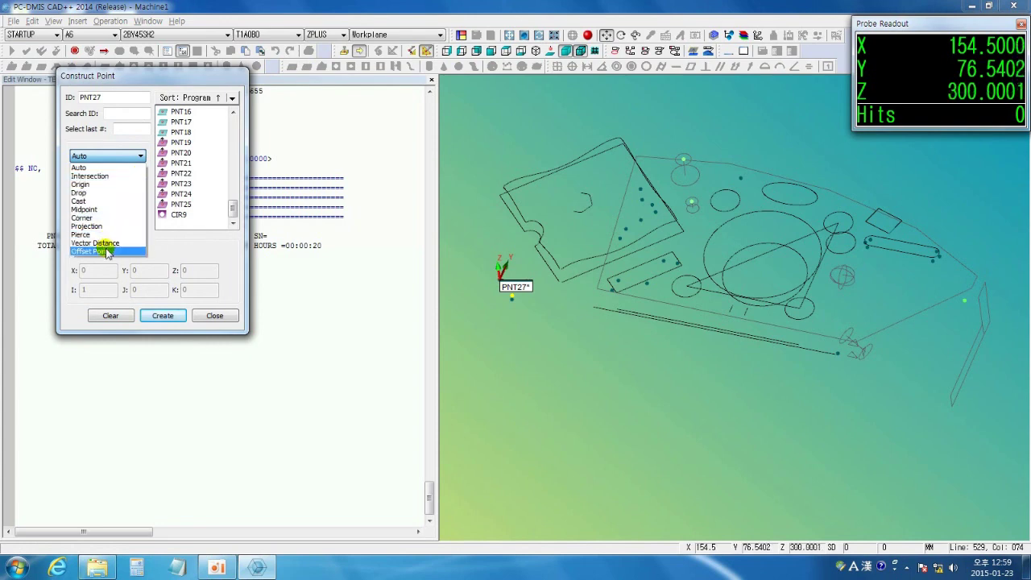
{"action": "left_click", "coordinate": [185, 254]}
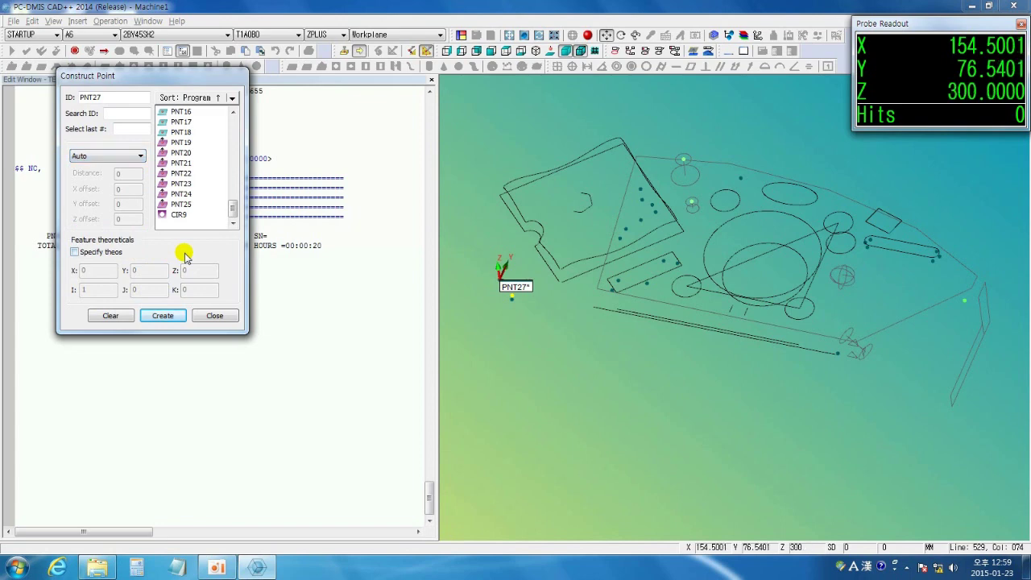
Construct an Intersection point from lines LIN11 and LIN9.
{"action": "left_click", "coordinate": [139, 156]}
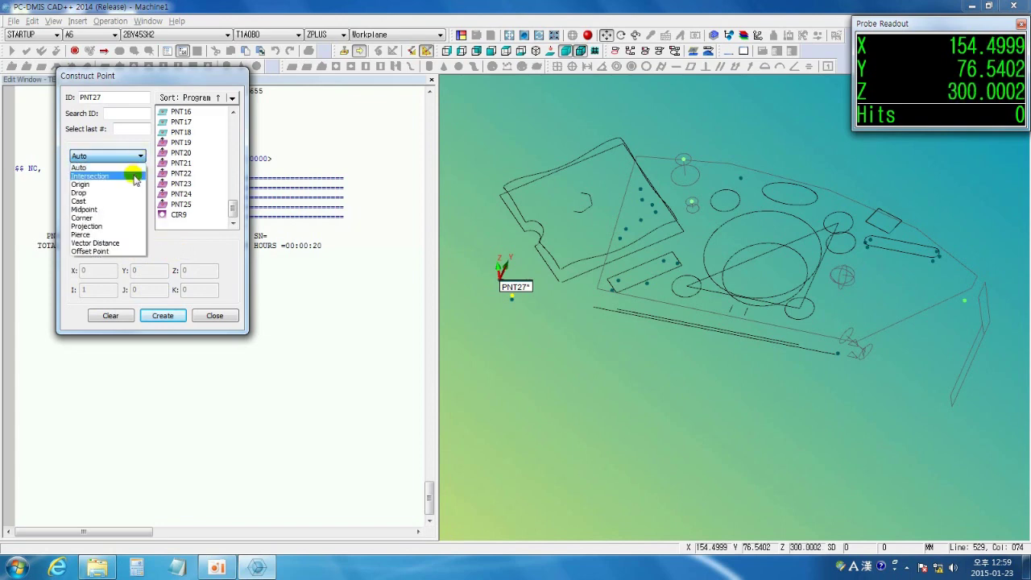
{"action": "left_click", "coordinate": [135, 177]}
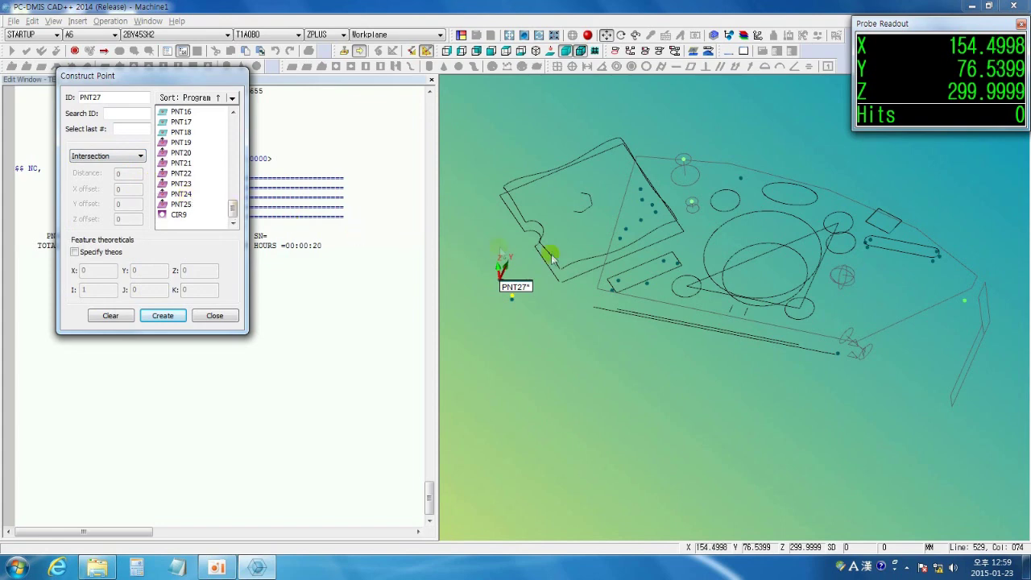
{"action": "scroll", "coordinate": [672, 251], "scroll_direction": "up", "scroll_amount": 5}
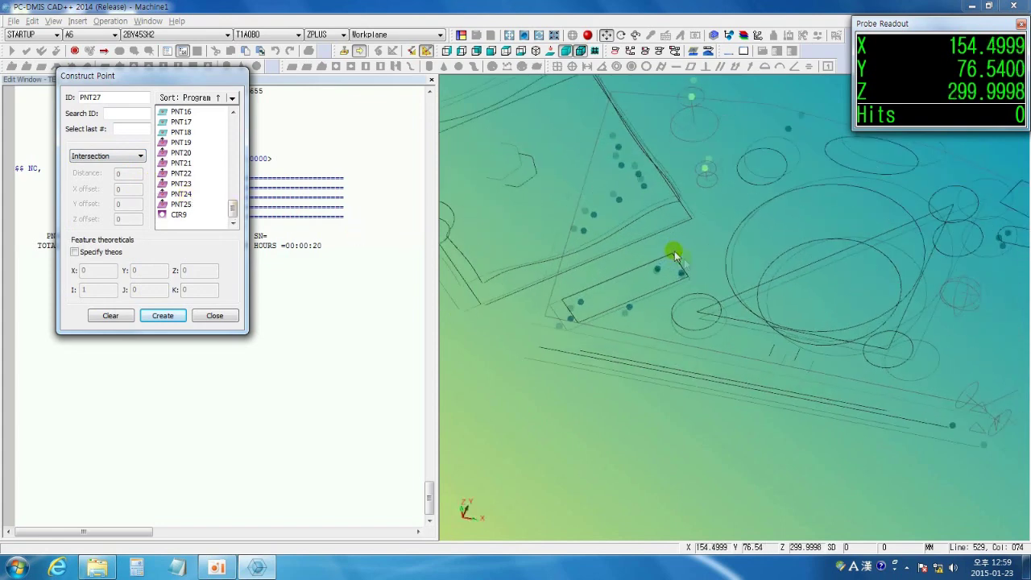
{"action": "right_click_drag", "start_coordinate": [823, 308], "coordinate": [695, 286]}
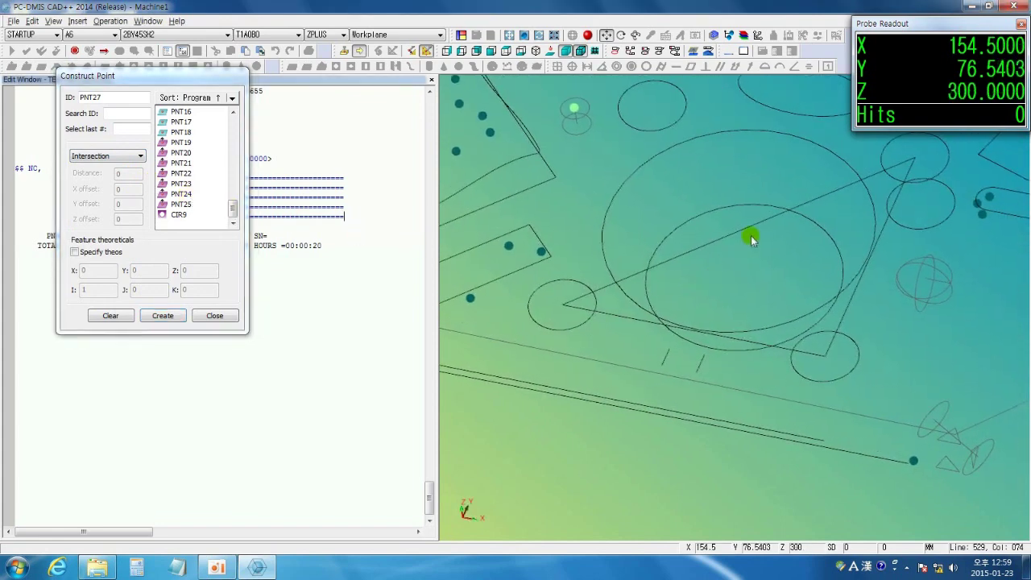
{"action": "left_click", "coordinate": [746, 230]}
{"action": "left_click", "coordinate": [629, 317]}
{"action": "right_click_drag", "start_coordinate": [720, 281], "coordinate": [749, 341]}
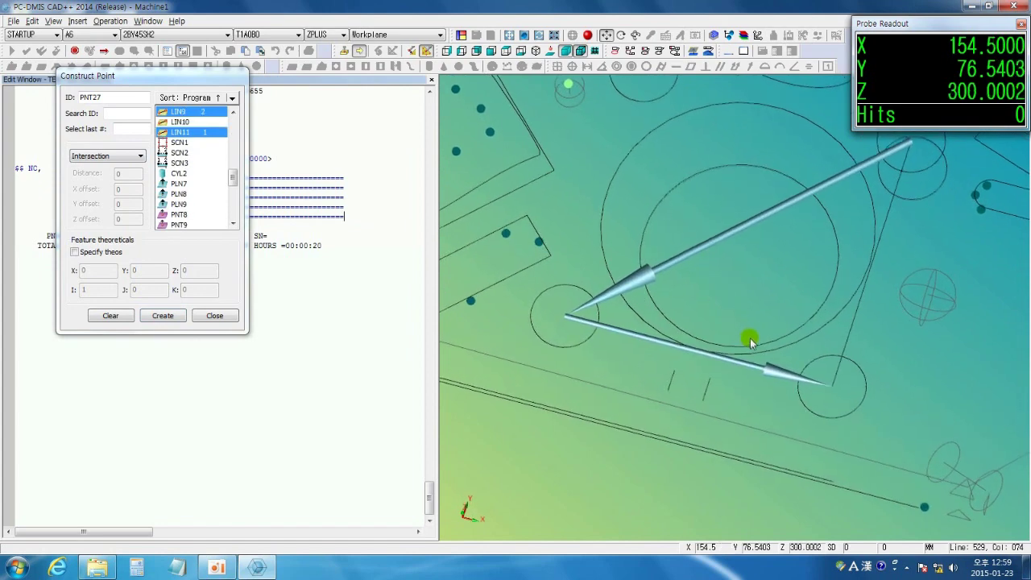
{"action": "left_click", "coordinate": [165, 317]}
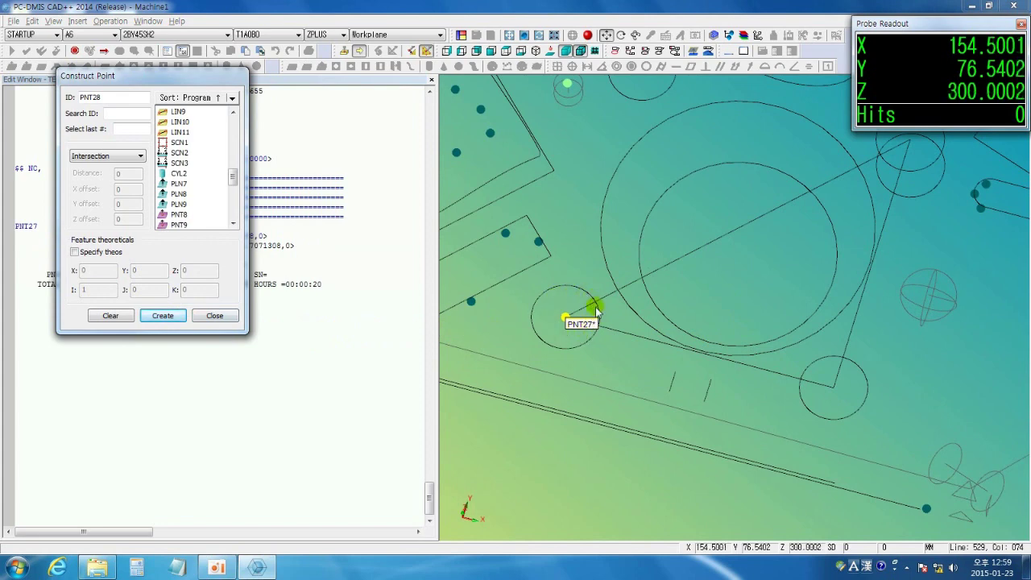
{"action": "middle_click_drag", "start_coordinate": [575, 356], "coordinate": [645, 315]}
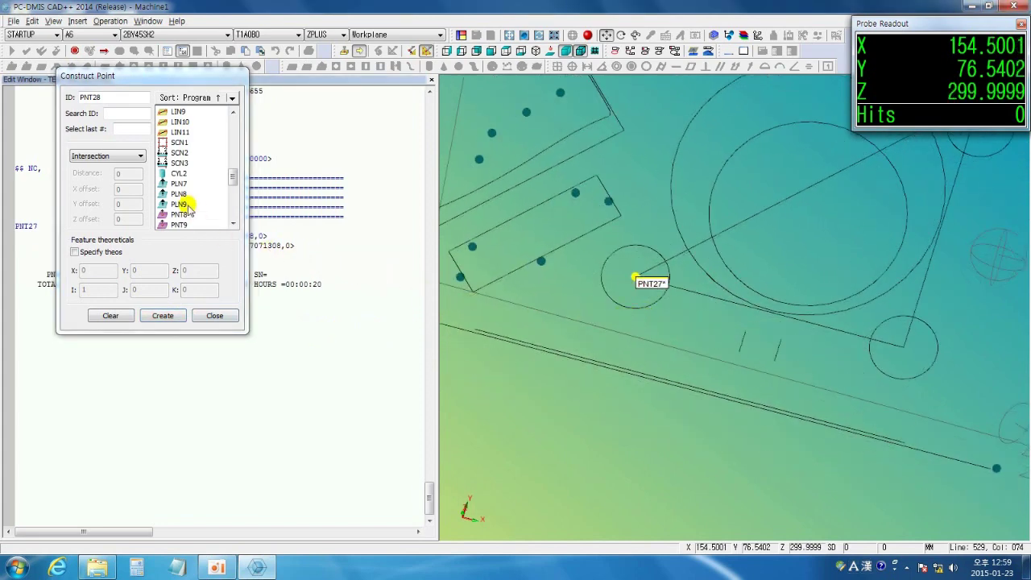
Construct an Origin point at the origin of the current alignment.
{"action": "left_click", "coordinate": [130, 161]}
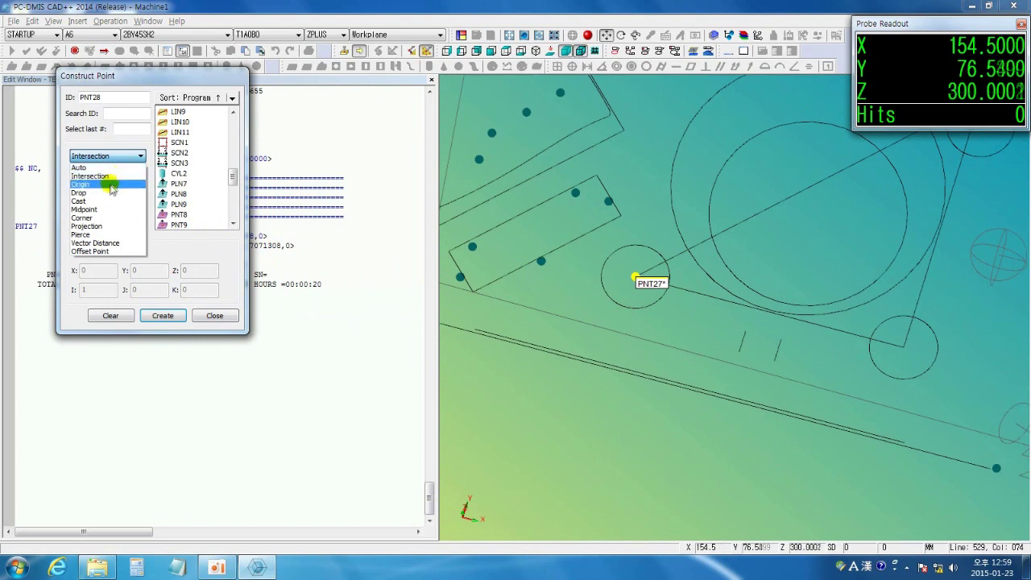
{"action": "left_click", "coordinate": [111, 185]}
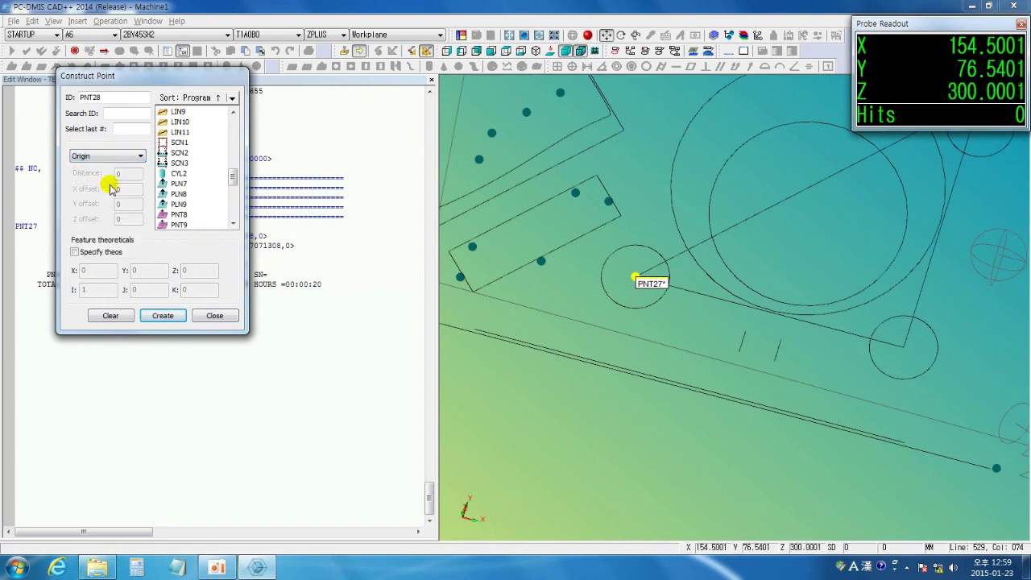
{"action": "left_click", "coordinate": [163, 316]}
{"action": "right_click_drag", "start_coordinate": [544, 327], "coordinate": [796, 379]}
{"action": "right_click_drag", "start_coordinate": [598, 339], "coordinate": [696, 348]}
{"action": "right_click_drag", "start_coordinate": [706, 274], "coordinate": [610, 292]}
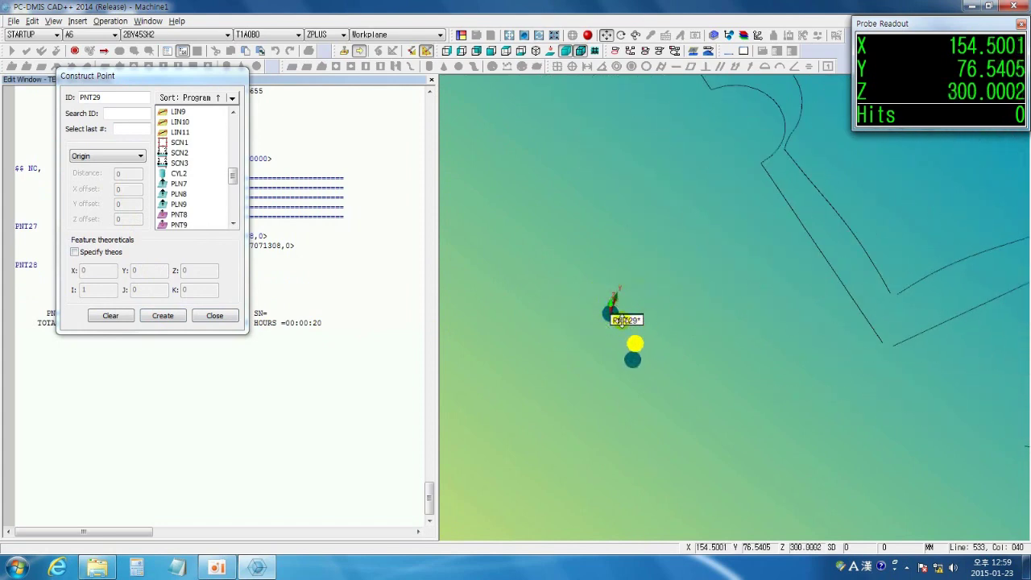
Construct a Drop point from circle CIR4 onto line LIN11.
{"action": "left_click", "coordinate": [125, 158]}
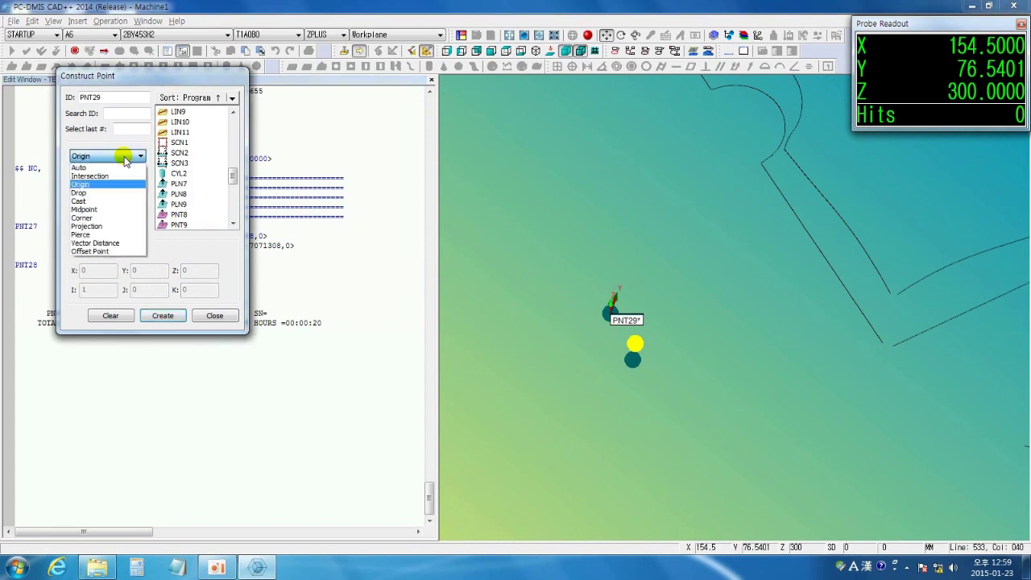
{"action": "left_click", "coordinate": [112, 190]}
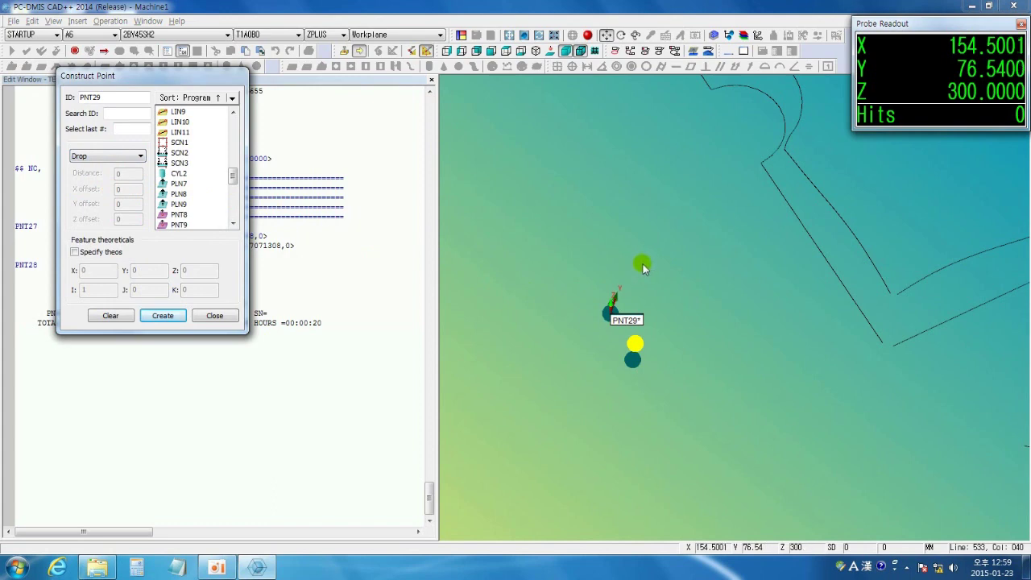
{"action": "scroll", "coordinate": [643, 268], "scroll_direction": "down", "scroll_amount": 5}
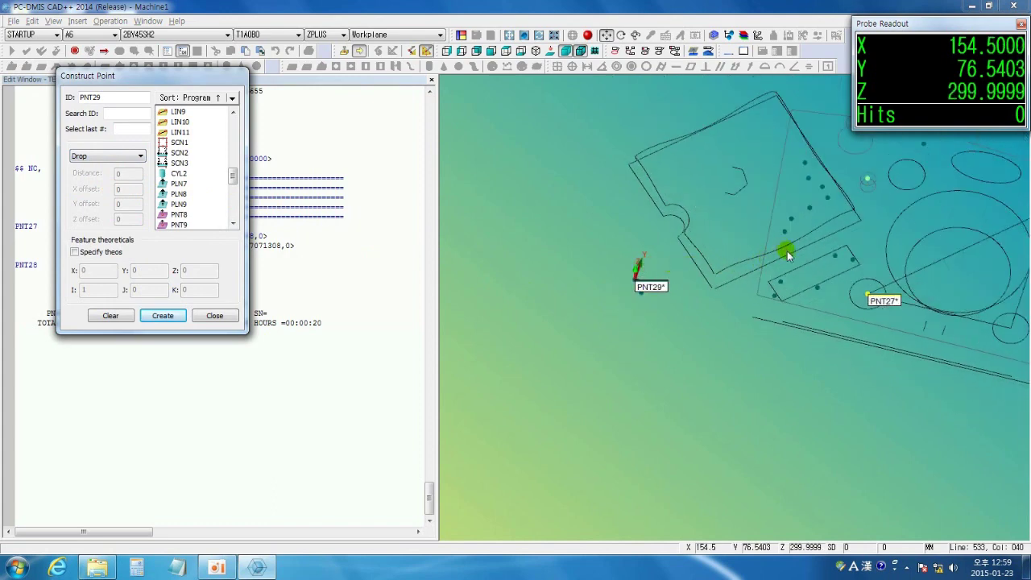
{"action": "scroll", "coordinate": [787, 252], "scroll_direction": "up", "scroll_amount": 5}
{"action": "scroll", "coordinate": [734, 254], "scroll_direction": "up", "scroll_amount": 2}
{"action": "left_click", "coordinate": [626, 169]}
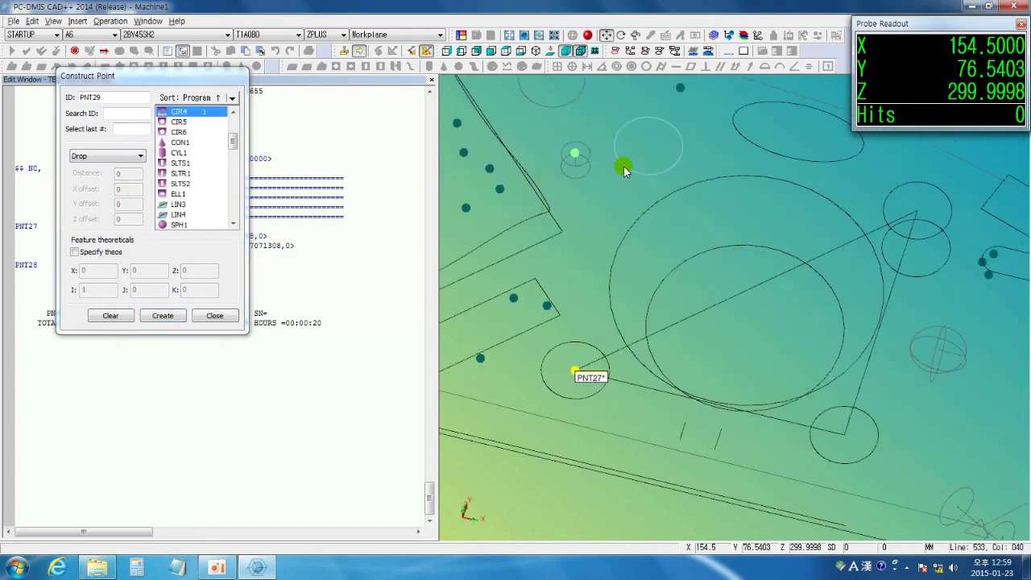
{"action": "left_click", "coordinate": [728, 299]}
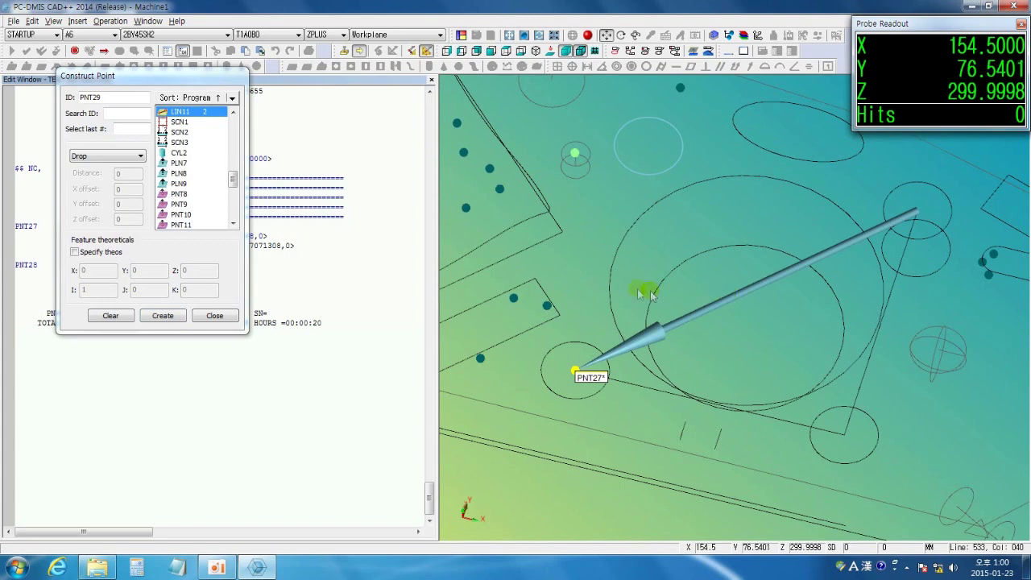
{"action": "left_click", "coordinate": [164, 316]}
{"action": "middle_click_drag", "start_coordinate": [707, 293], "coordinate": [697, 321]}
{"action": "scroll", "coordinate": [740, 311], "scroll_direction": "up", "scroll_amount": 1}
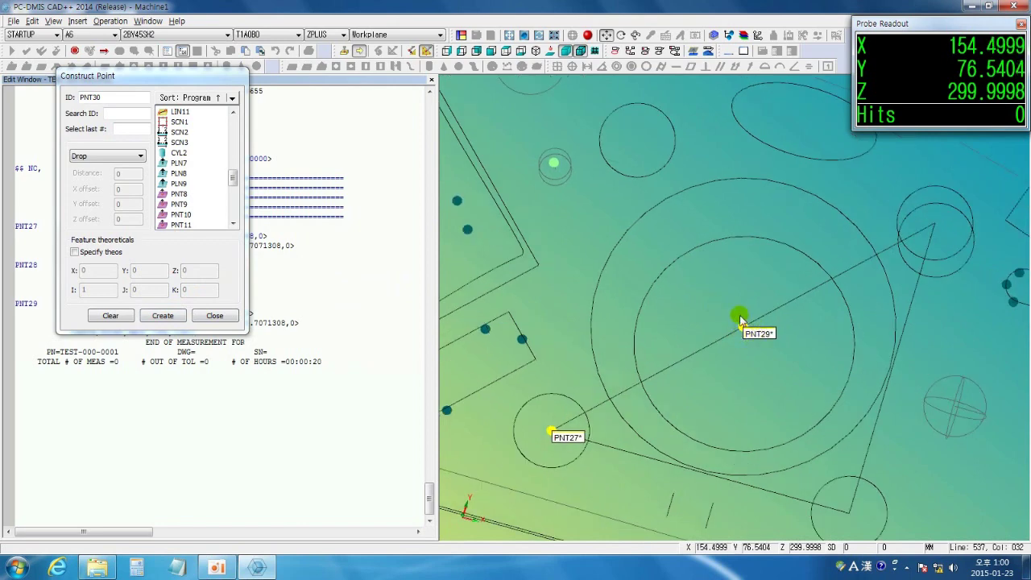
Construct a Cast point from circle CIR4.
{"action": "left_click", "coordinate": [141, 157]}
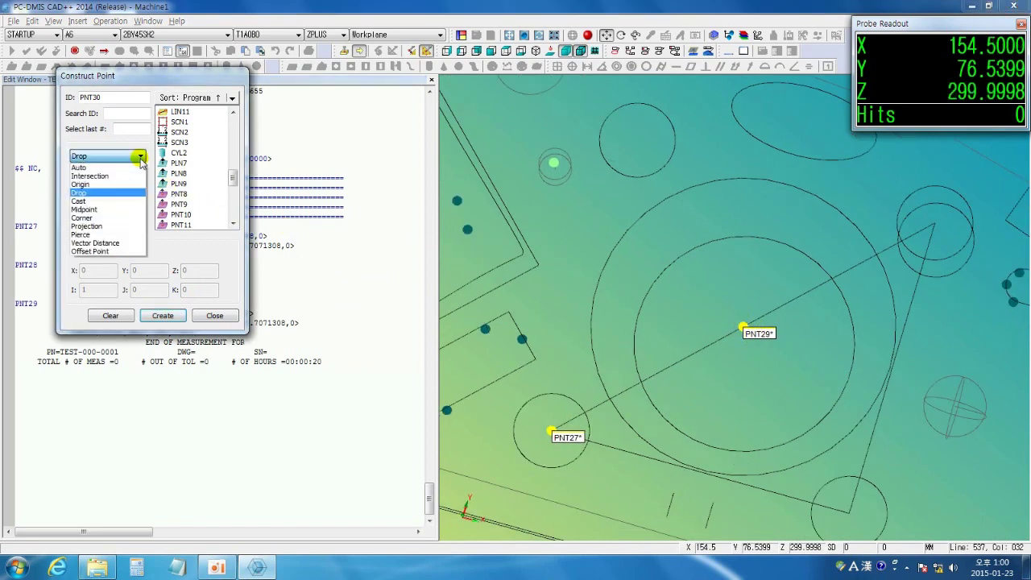
{"action": "left_click", "coordinate": [118, 201]}
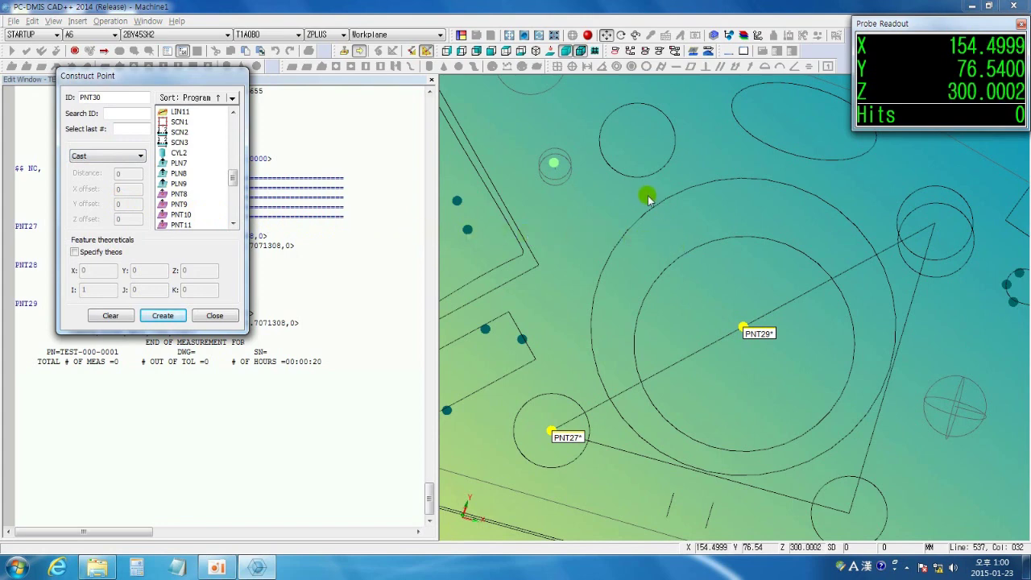
{"action": "right_click_drag", "start_coordinate": [620, 200], "coordinate": [656, 262]}
{"action": "scroll", "coordinate": [675, 240], "scroll_direction": "up", "scroll_amount": 1}
{"action": "scroll", "coordinate": [674, 240], "scroll_direction": "up", "scroll_amount": 1}
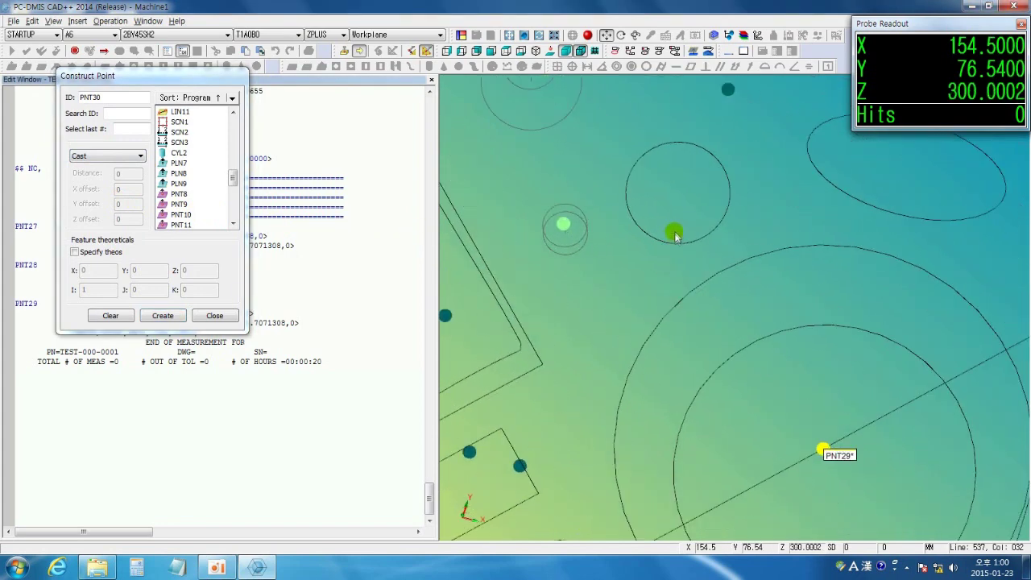
{"action": "left_click", "coordinate": [673, 240]}
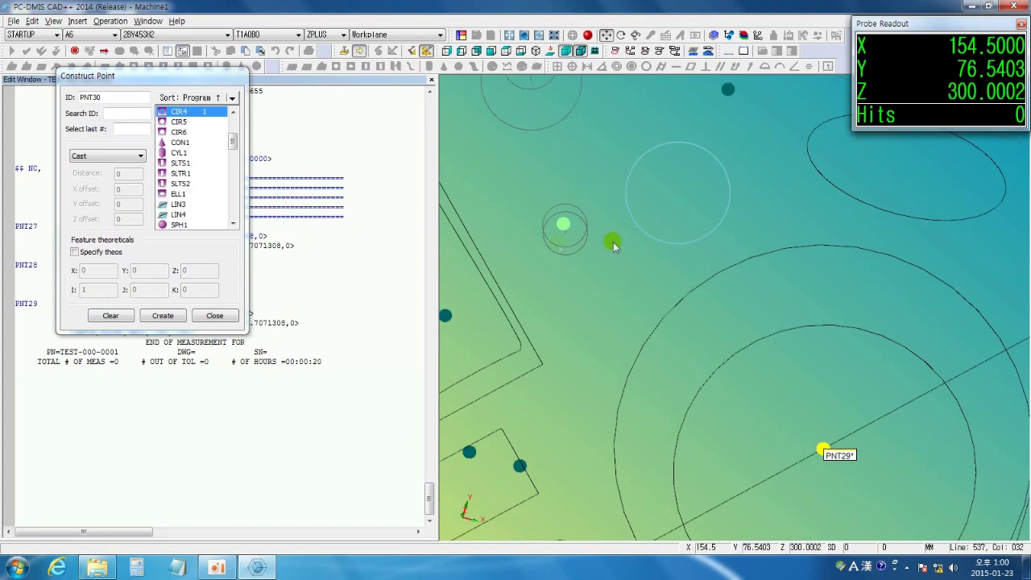
{"action": "left_click", "coordinate": [162, 316]}
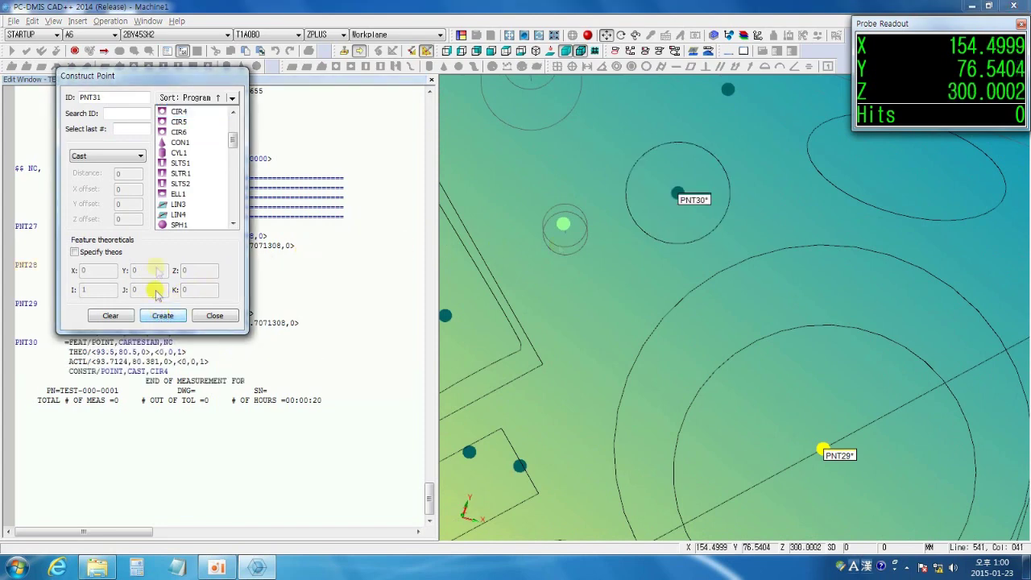
Construct a Midpoint point between circles CIR4 and CIR1.
{"action": "left_click", "coordinate": [131, 161]}
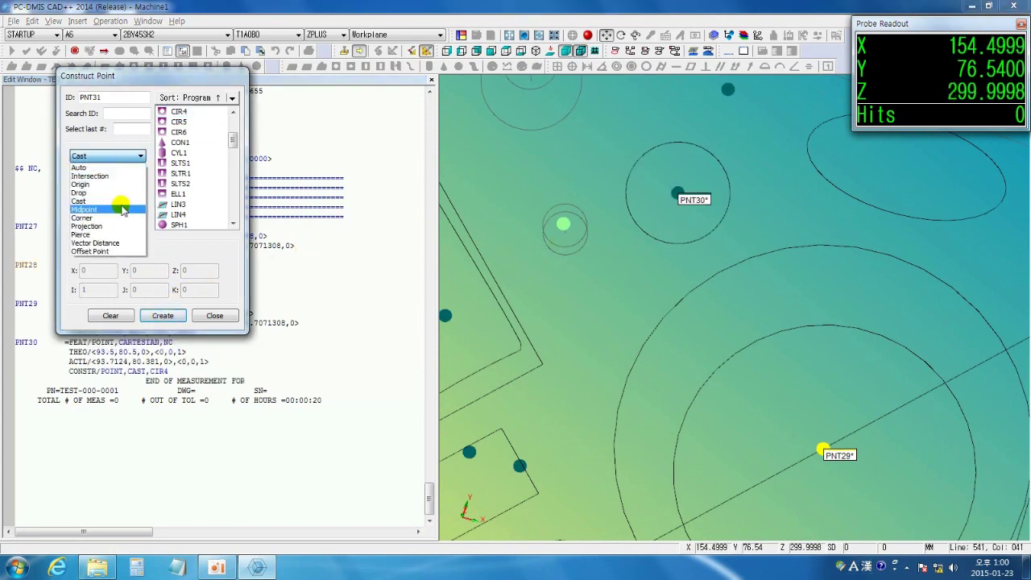
{"action": "left_click", "coordinate": [120, 207]}
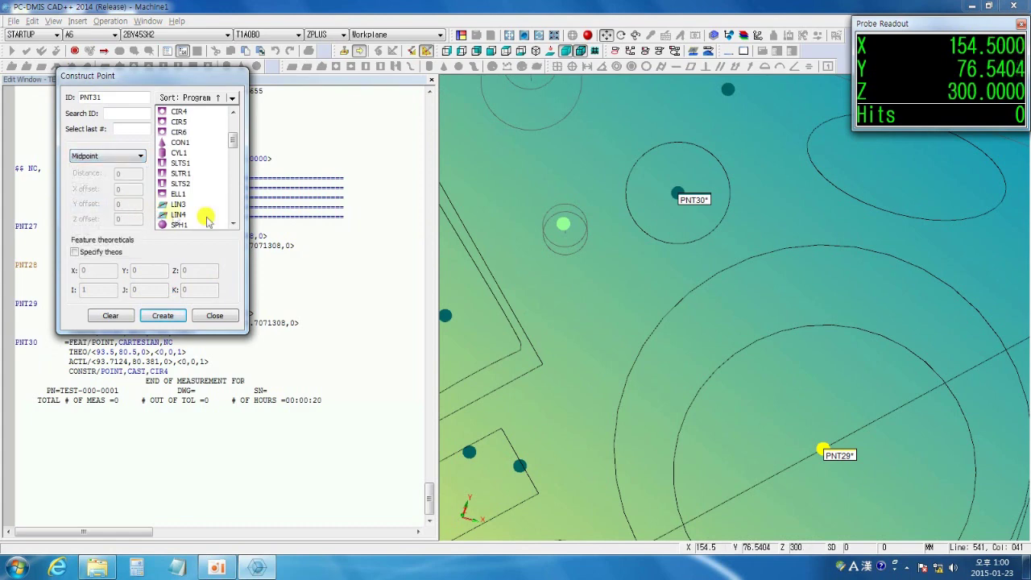
{"action": "scroll", "coordinate": [667, 317], "scroll_direction": "down", "scroll_amount": 4}
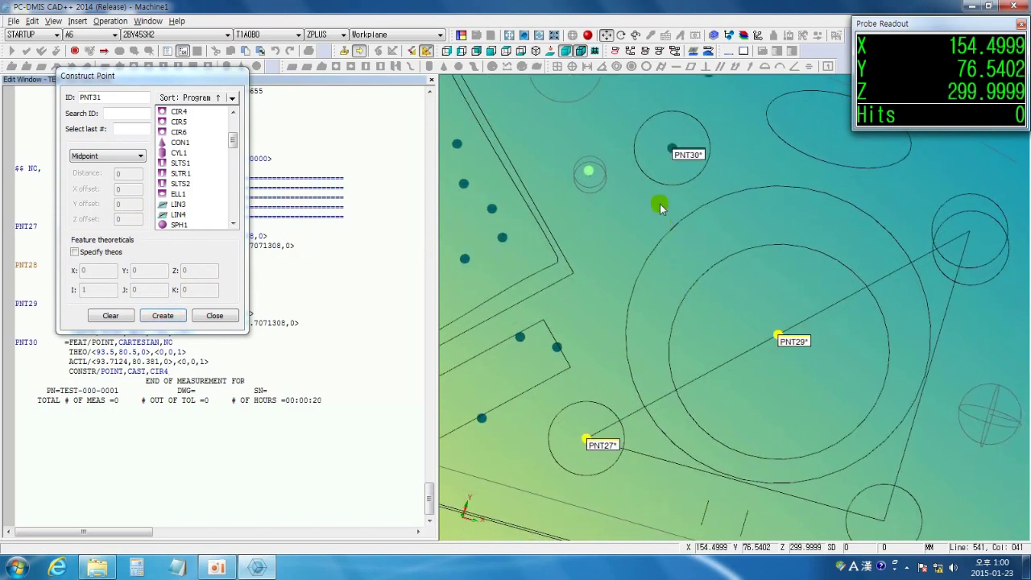
{"action": "left_click", "coordinate": [659, 183]}
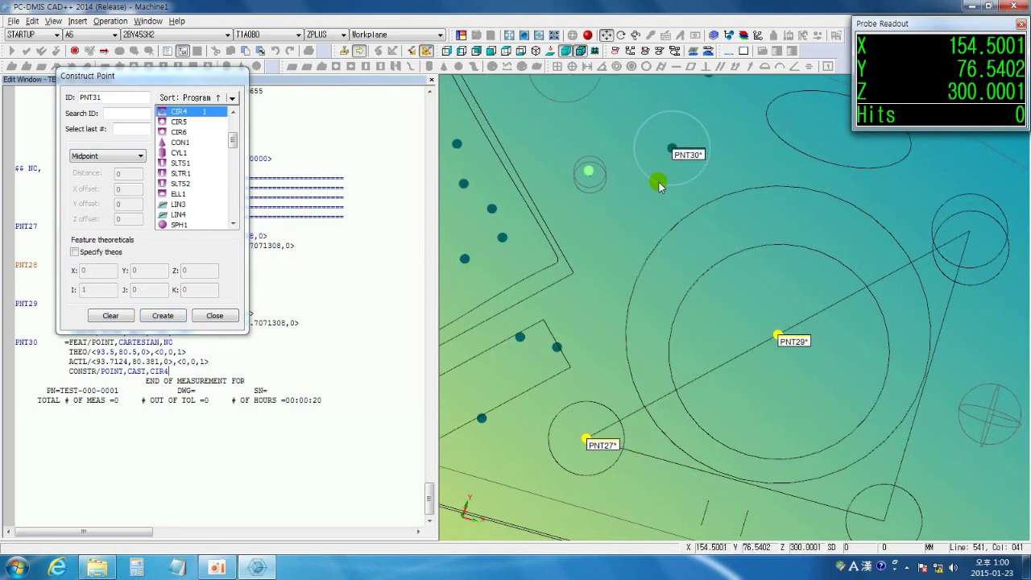
{"action": "left_click", "coordinate": [605, 406]}
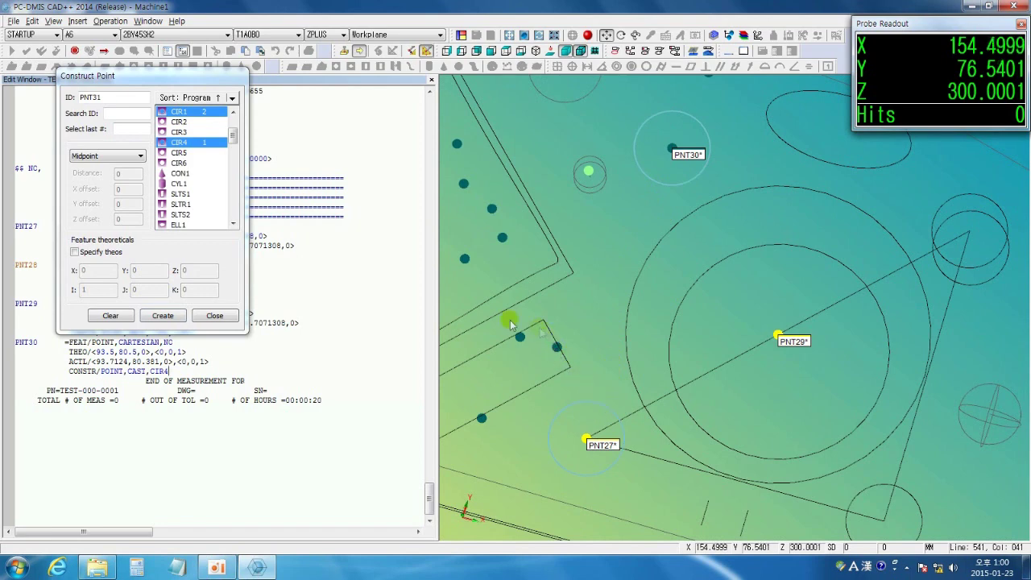
{"action": "left_click", "coordinate": [184, 316]}
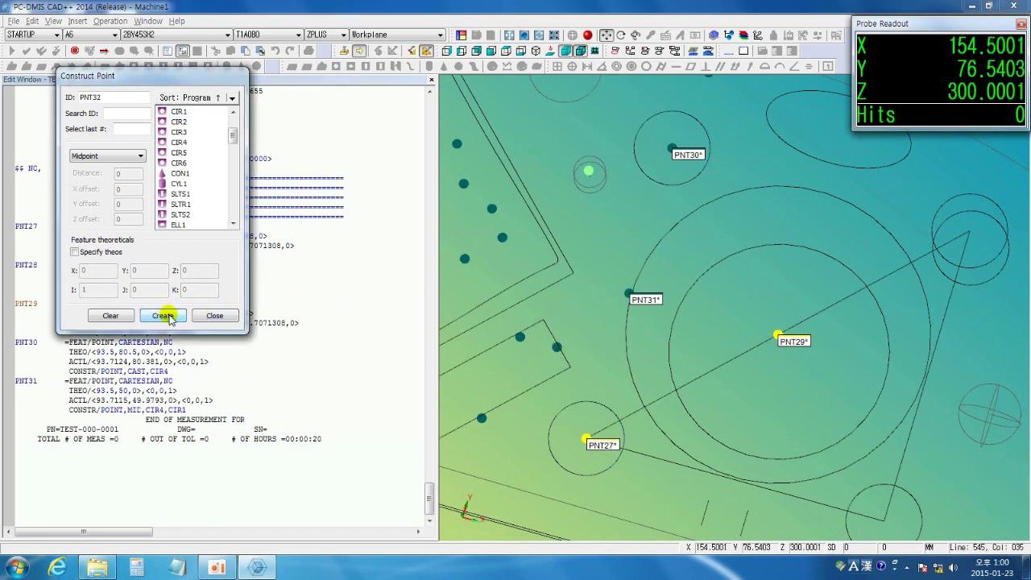
{"action": "scroll", "coordinate": [682, 315], "scroll_direction": "up", "scroll_amount": 3}
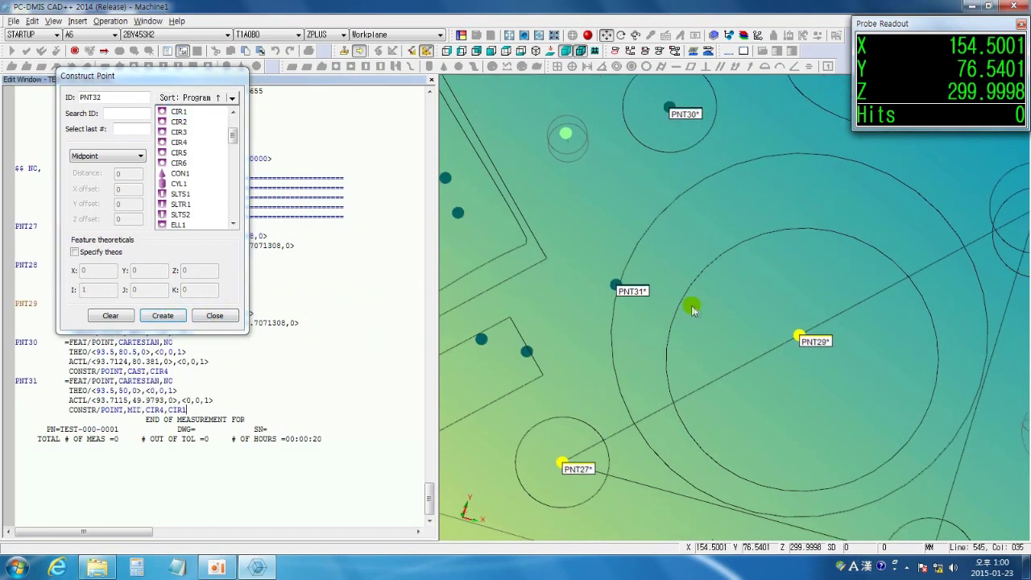
{"action": "mouse_move", "coordinate": [668, 318]}
{"action": "middle_mouse_down"}
{"action": "mouse_move", "coordinate": [672, 337]}
{"action": "mouse_move", "coordinate": [673, 317]}
{"action": "middle_mouse_up"}
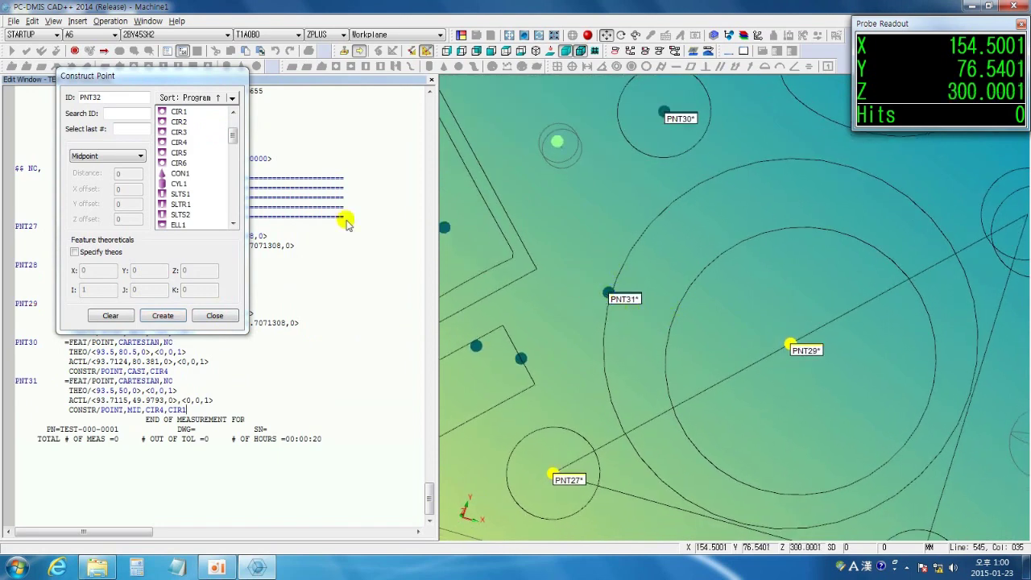
Construct a Corner point from the three planes PLN4, PLN5 and PLN6.
{"action": "left_click", "coordinate": [131, 155]}
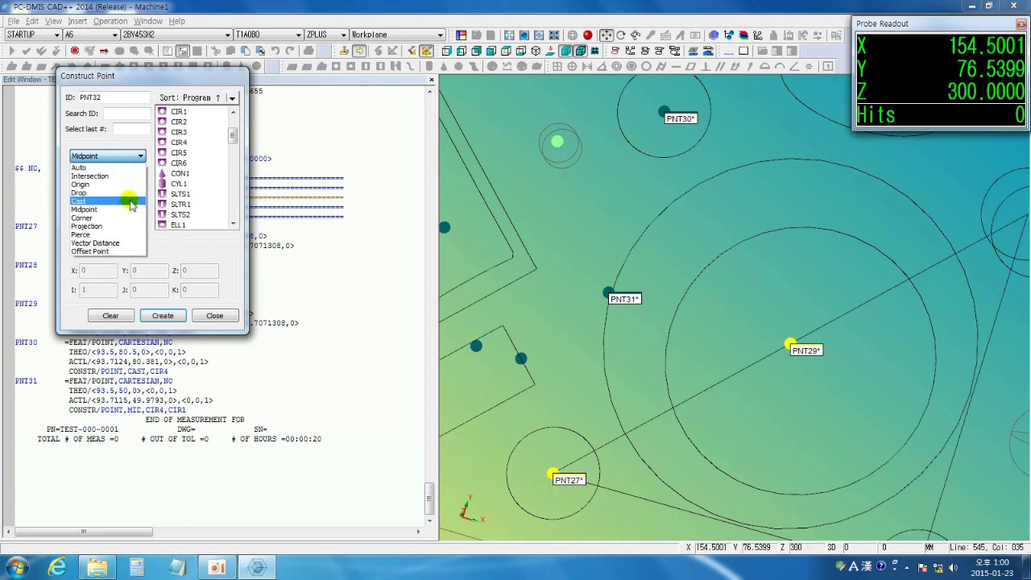
{"action": "left_click", "coordinate": [123, 217]}
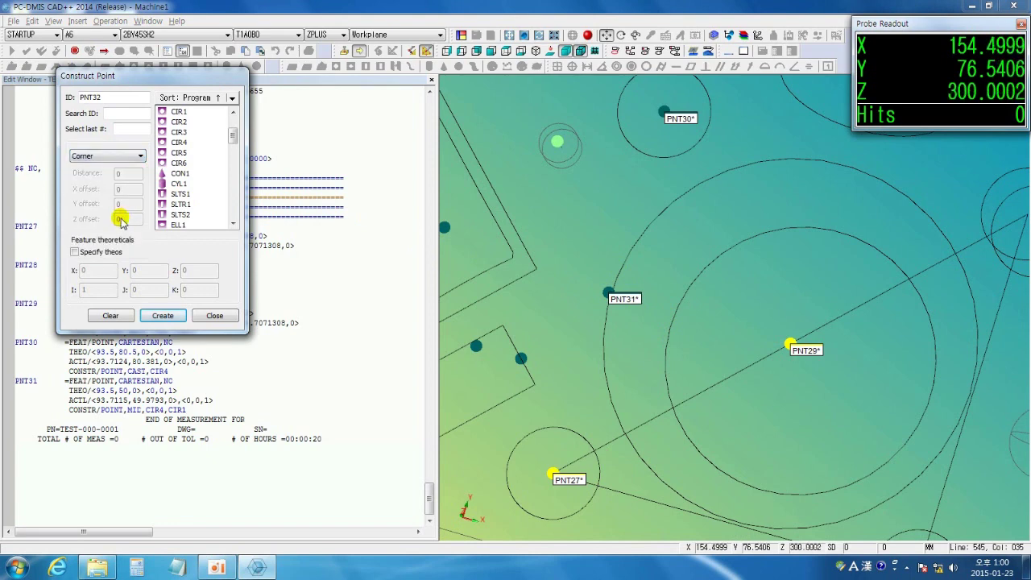
{"action": "scroll", "coordinate": [608, 296], "scroll_direction": "down", "scroll_amount": 5}
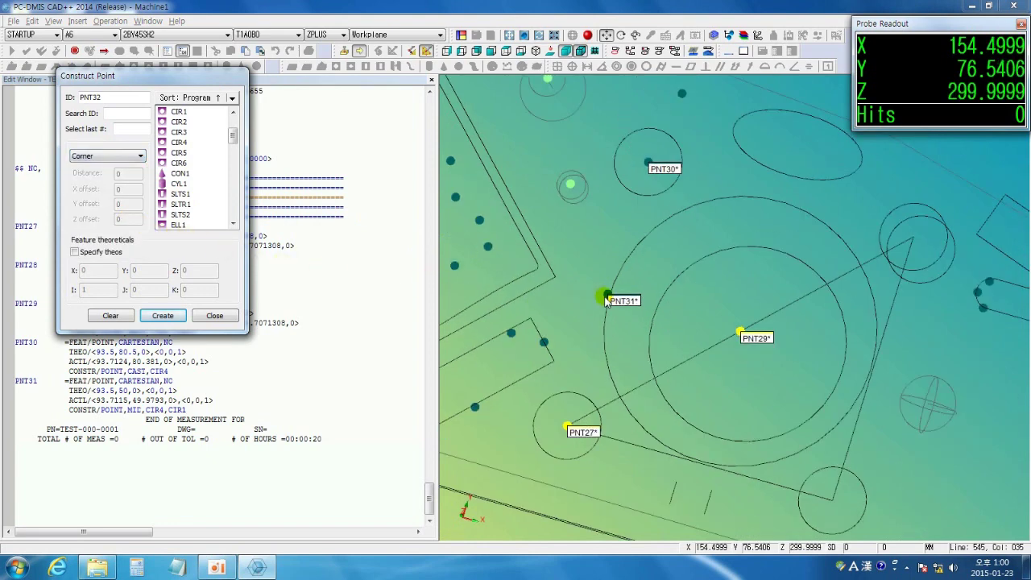
{"action": "right_click_drag", "start_coordinate": [728, 353], "coordinate": [604, 259]}
{"action": "middle_click_drag", "start_coordinate": [682, 350], "coordinate": [691, 268]}
{"action": "scroll", "coordinate": [696, 411], "scroll_direction": "up", "scroll_amount": 5}
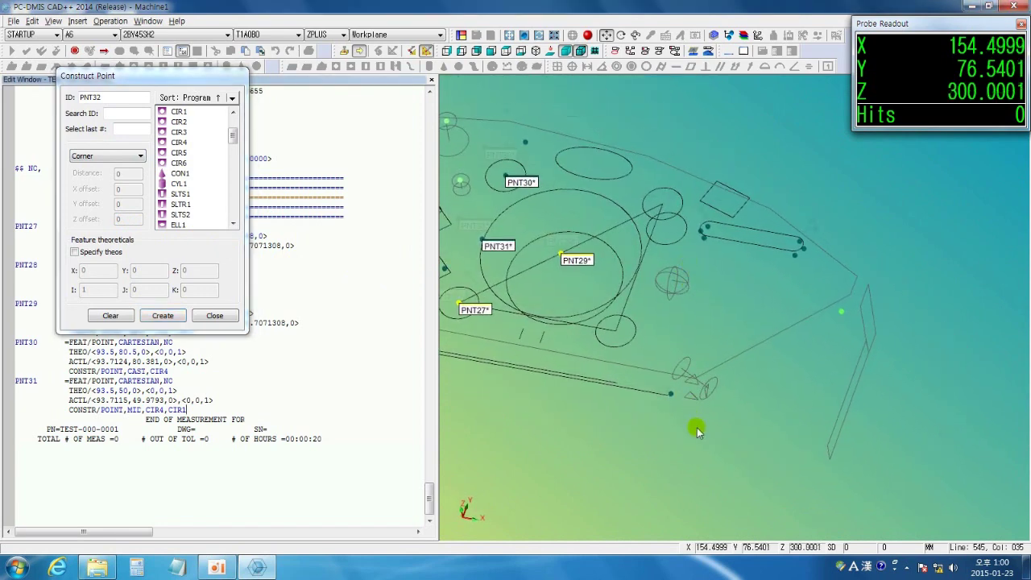
{"action": "left_click", "coordinate": [683, 344]}
{"action": "left_click", "coordinate": [687, 371]}
{"action": "left_click", "coordinate": [719, 362]}
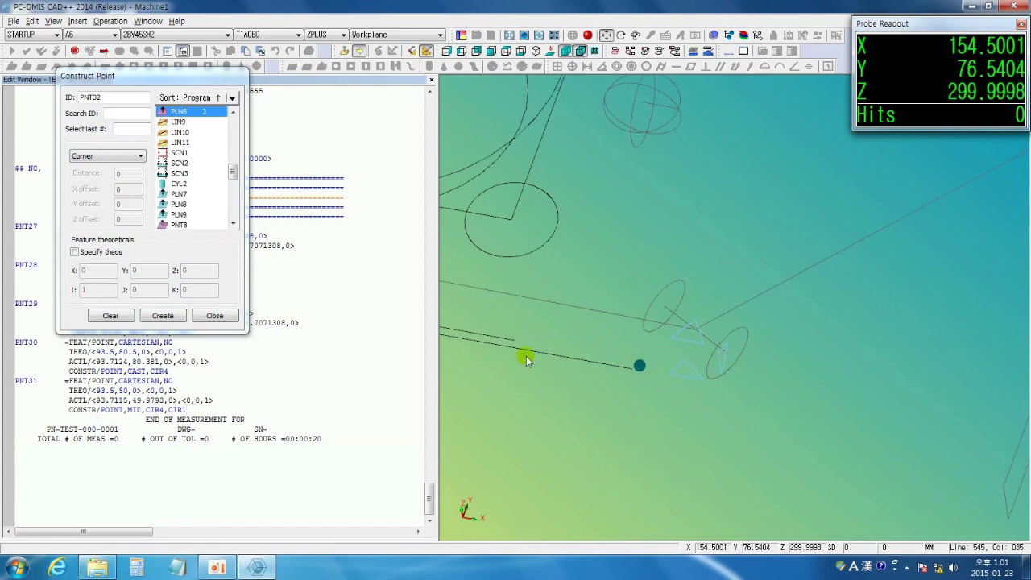
{"action": "left_click", "coordinate": [170, 316]}
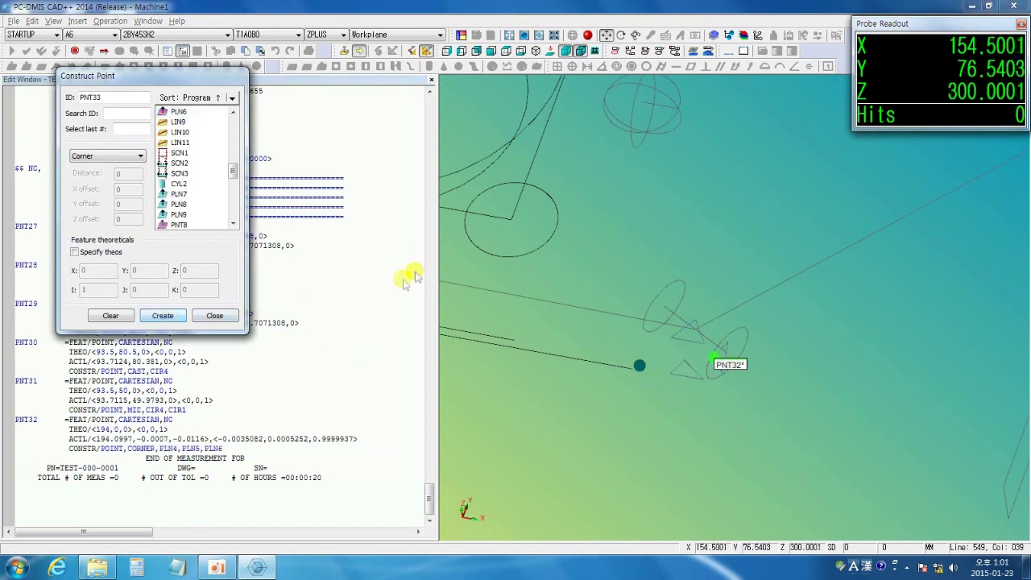
Display the part as a shaded solid to examine the corner point's location, and return to the wireframe display.
{"action": "left_click", "coordinate": [525, 35]}
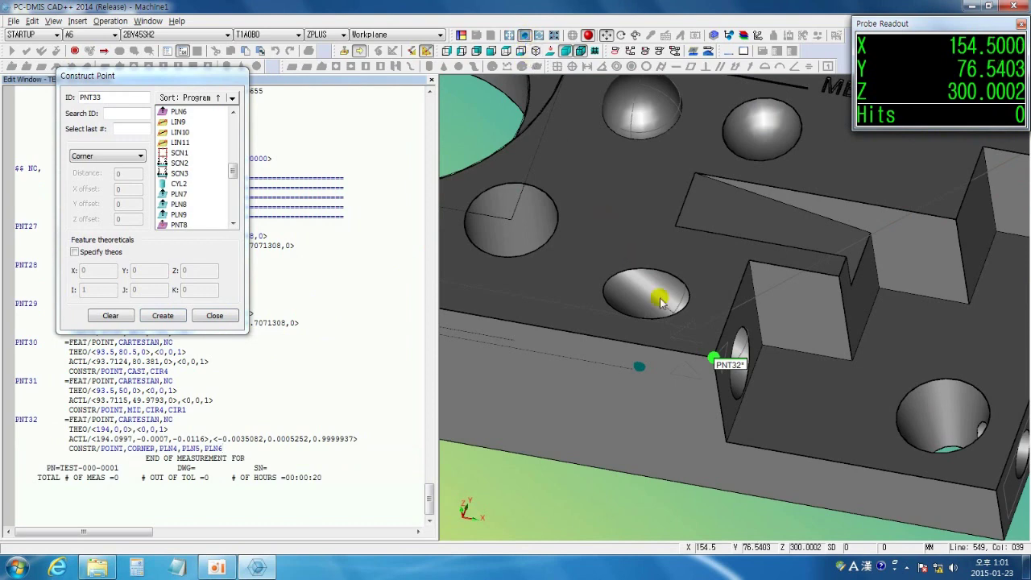
{"action": "middle_click_drag", "start_coordinate": [683, 427], "coordinate": [658, 389]}
{"action": "right_click_drag", "start_coordinate": [658, 389], "coordinate": [635, 327]}
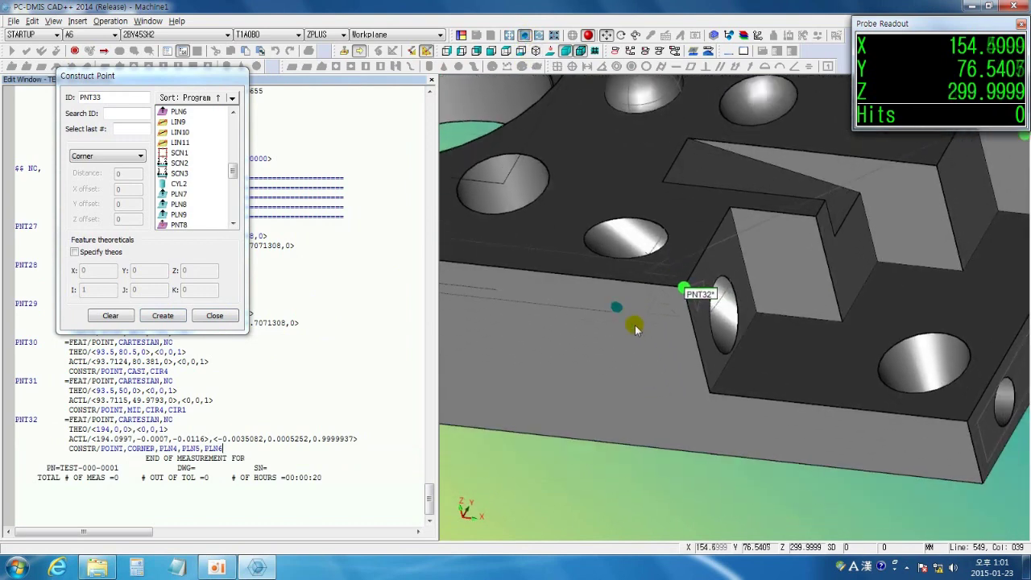
{"action": "scroll", "coordinate": [709, 302], "scroll_direction": "up", "scroll_amount": 1}
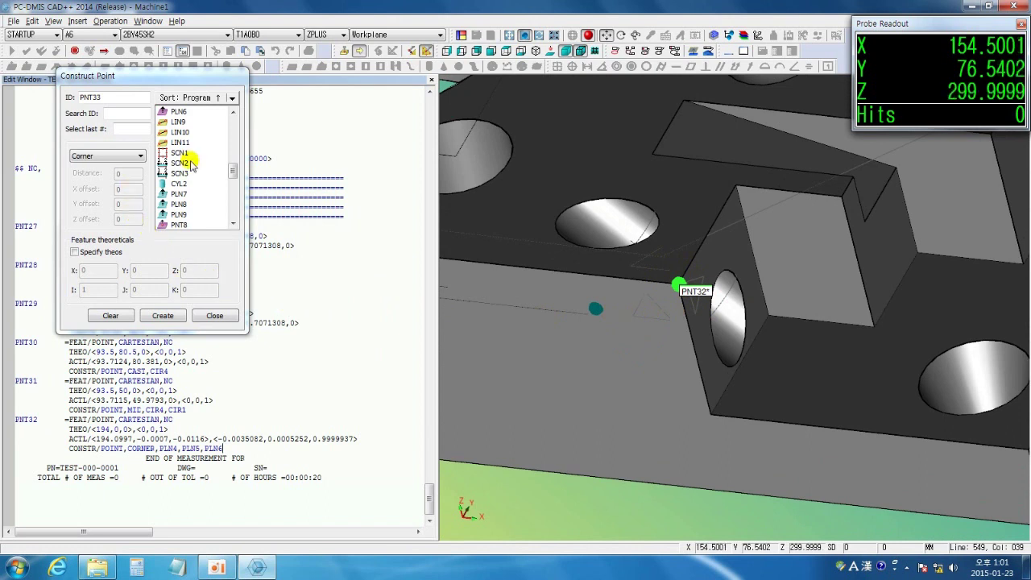
{"action": "left_click", "coordinate": [523, 36]}
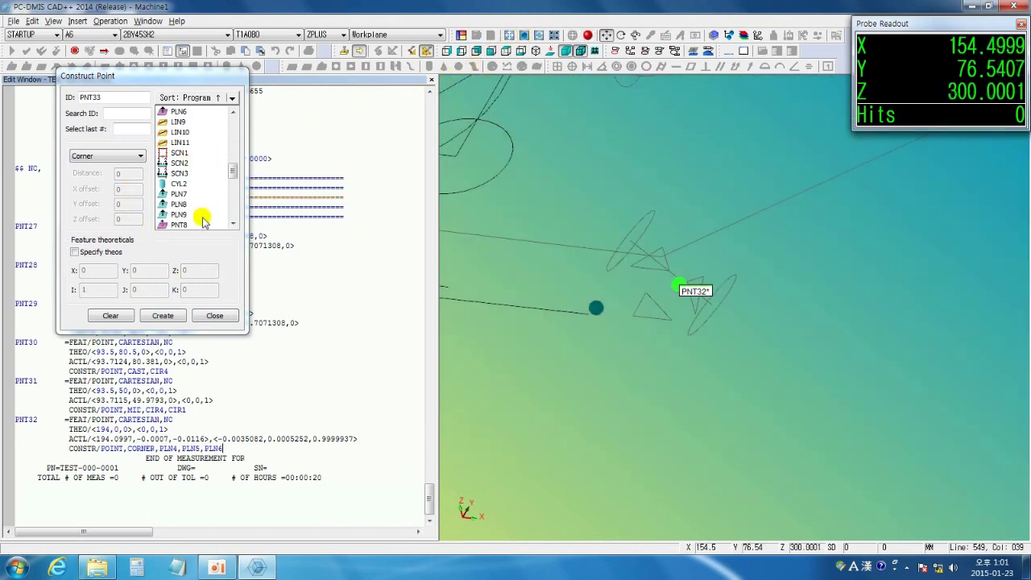
{"action": "left_click", "coordinate": [131, 157]}
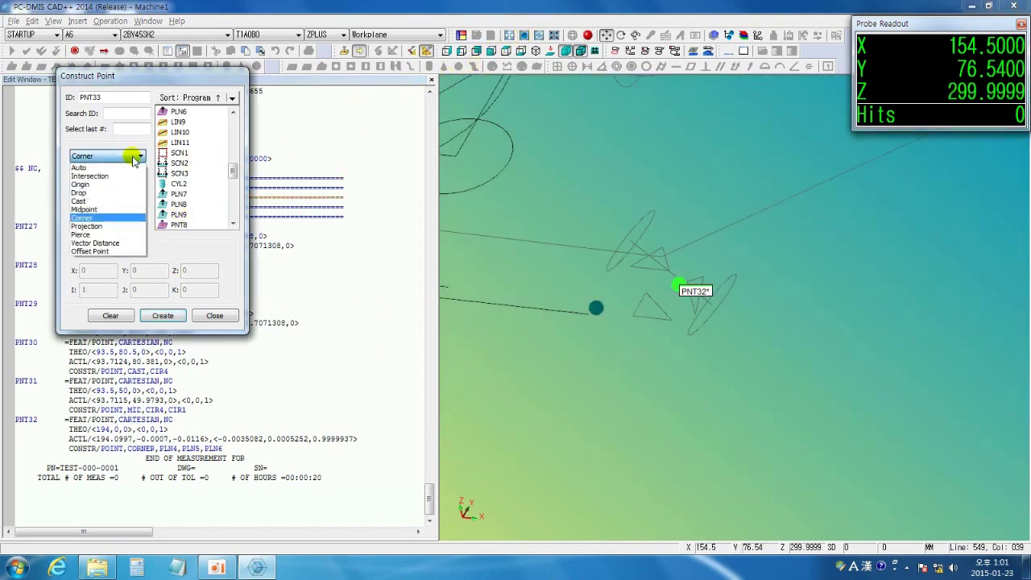
{"action": "left_click", "coordinate": [118, 227]}
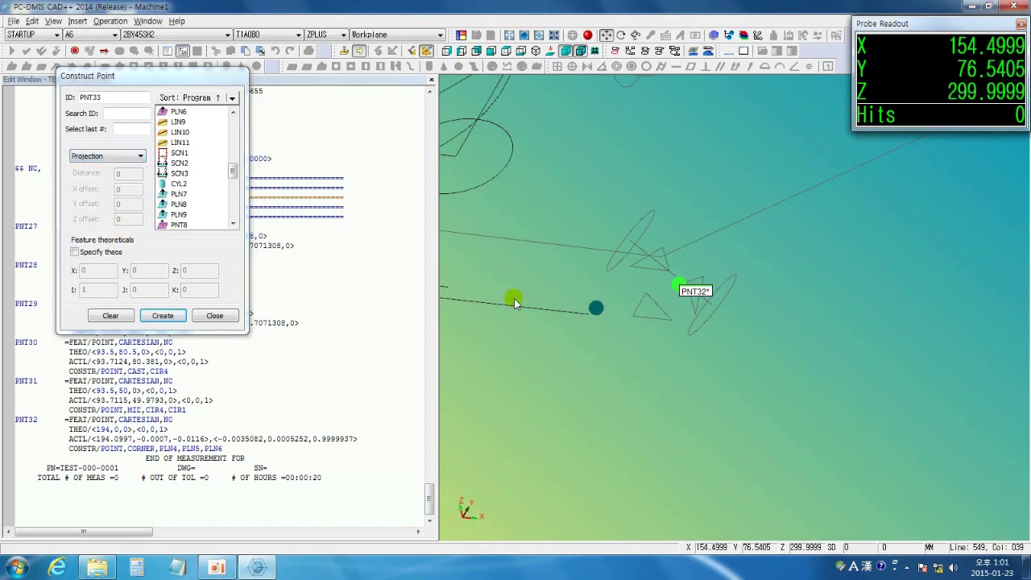
{"action": "middle_click_drag", "start_coordinate": [516, 295], "coordinate": [695, 442]}
{"action": "scroll", "coordinate": [675, 409], "scroll_direction": "down", "scroll_amount": 3}
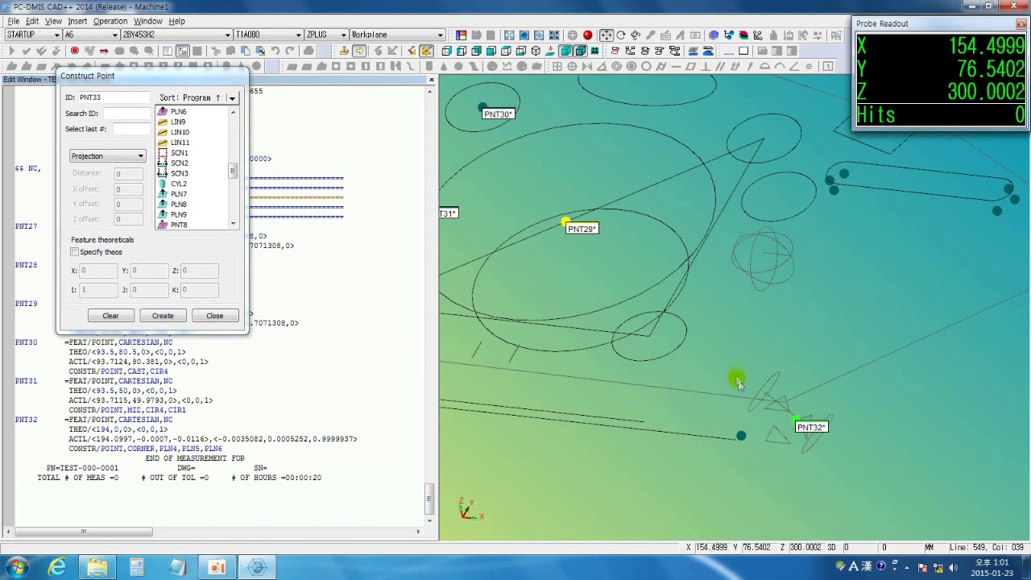
{"action": "scroll", "coordinate": [740, 349], "scroll_direction": "up", "scroll_amount": 1}
{"action": "scroll", "coordinate": [726, 367], "scroll_direction": "down", "scroll_amount": 1}
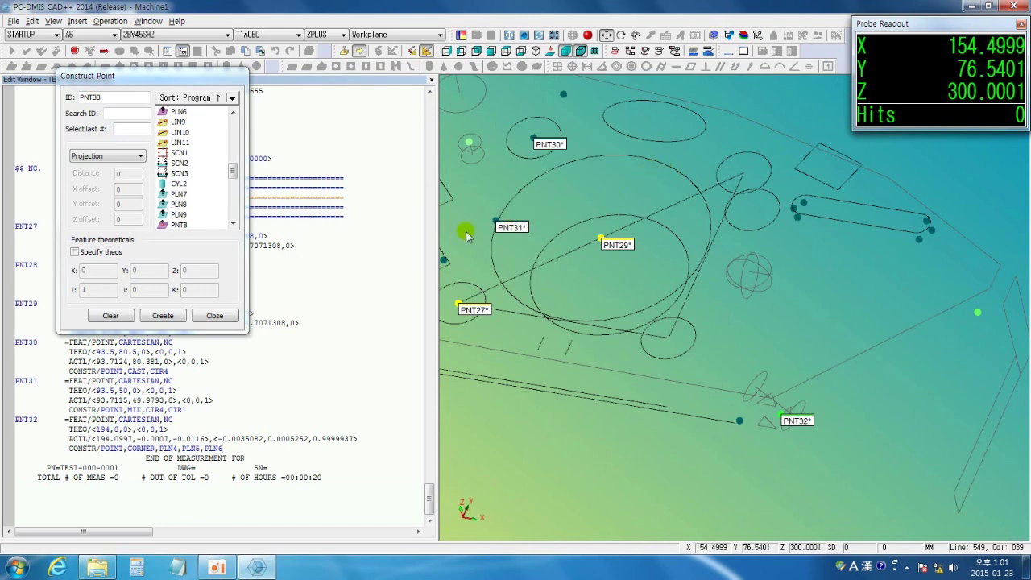
{"action": "left_click", "coordinate": [214, 315]}
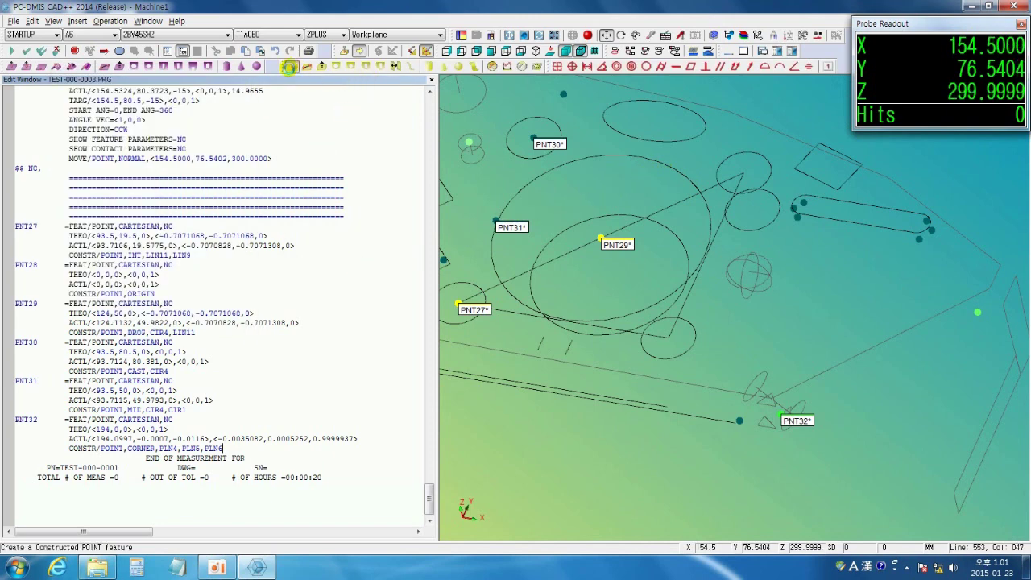
Construct a Projection point from circle CIR6 onto plane PLN7.
{"action": "left_click", "coordinate": [290, 66]}
{"action": "left_click", "coordinate": [137, 156]}
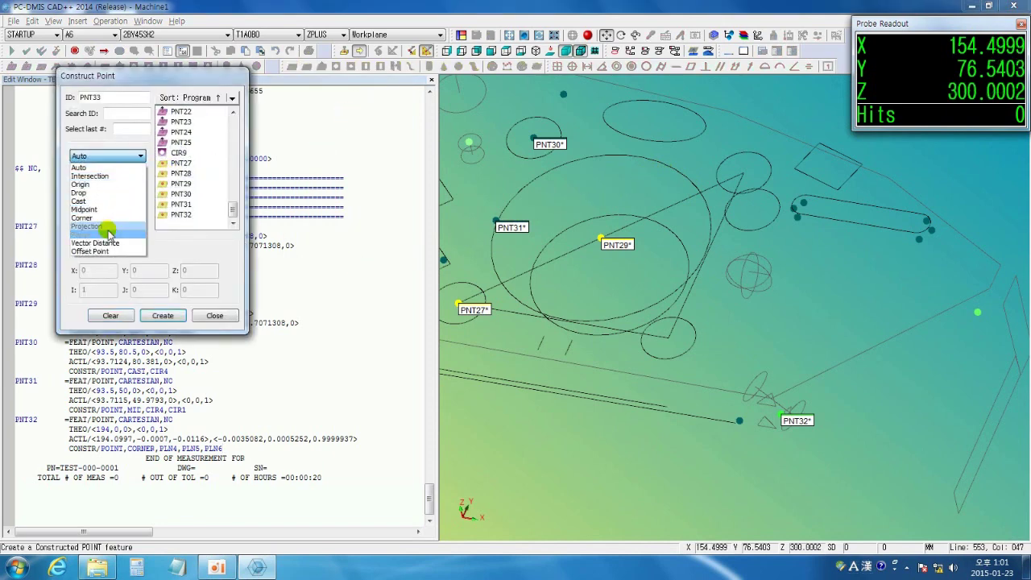
{"action": "left_click", "coordinate": [97, 225]}
{"action": "left_click", "coordinate": [689, 183]}
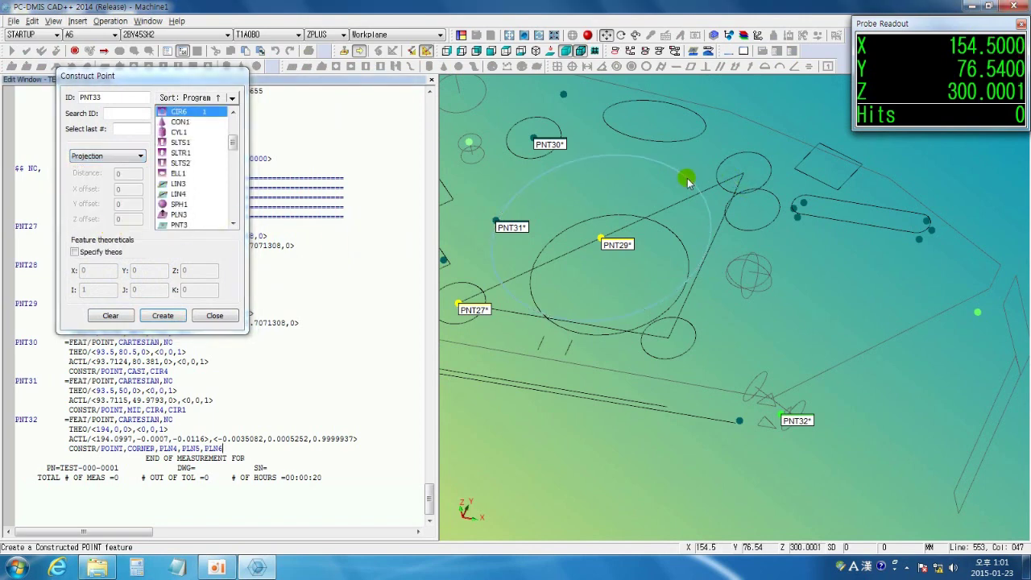
{"action": "scroll", "coordinate": [709, 304], "scroll_direction": "down", "scroll_amount": 1}
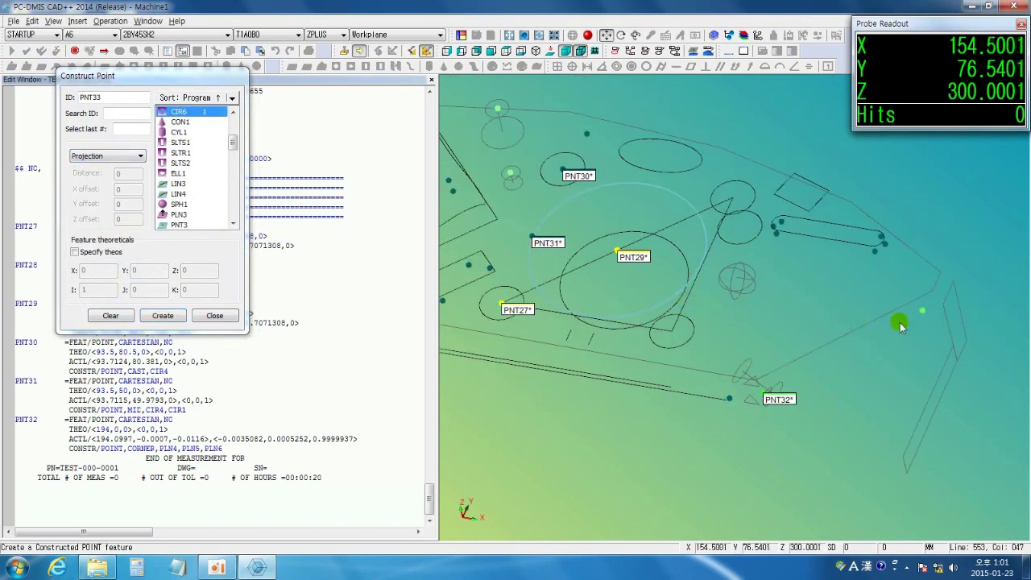
{"action": "left_click", "coordinate": [956, 316]}
{"action": "middle_click_drag", "start_coordinate": [848, 313], "coordinate": [893, 333]}
{"action": "left_click", "coordinate": [181, 319]}
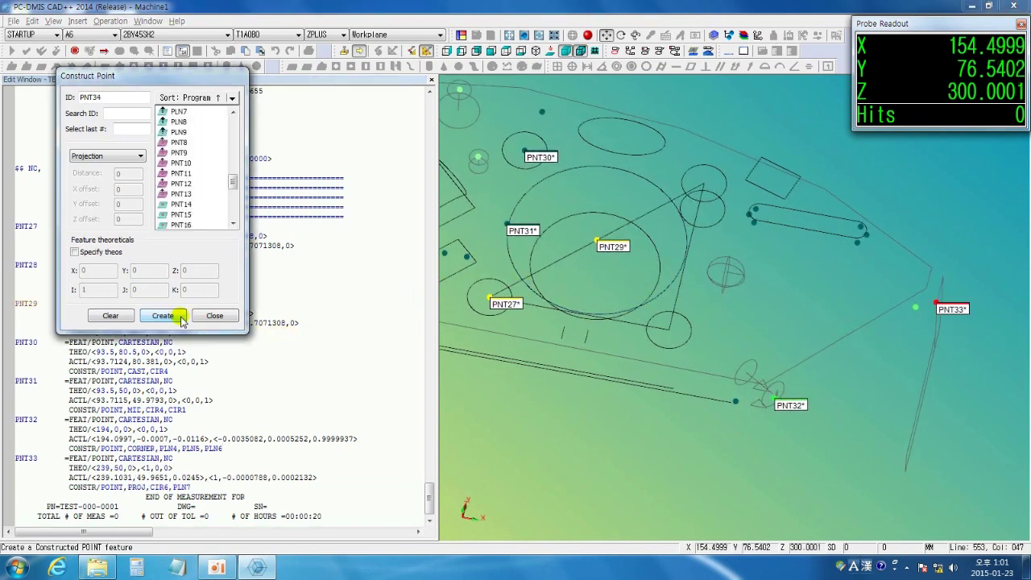
{"action": "left_click", "coordinate": [232, 319]}
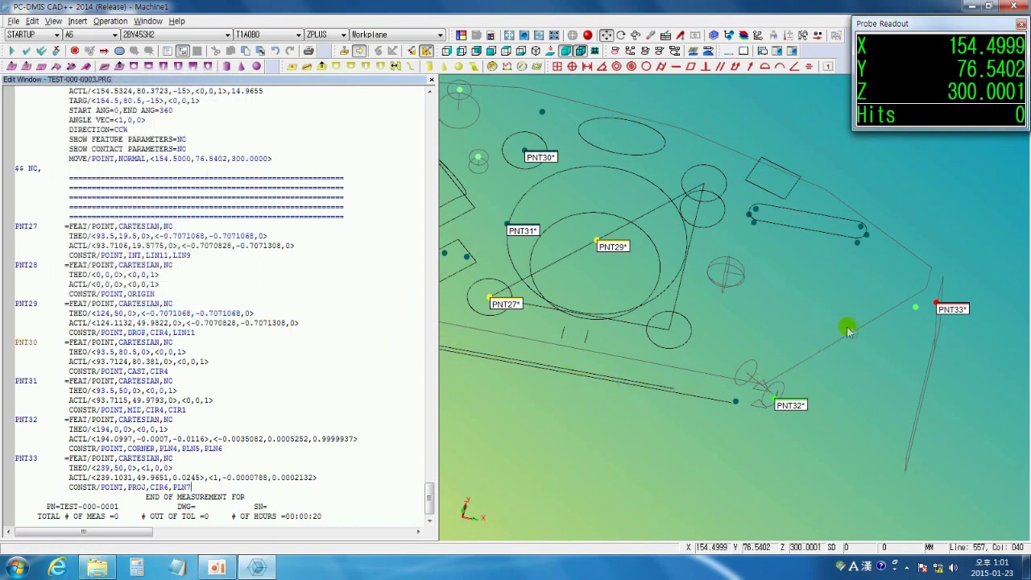
{"action": "middle_click_drag", "start_coordinate": [930, 321], "coordinate": [769, 292]}
{"action": "scroll", "coordinate": [770, 291], "scroll_direction": "up", "scroll_amount": 2}
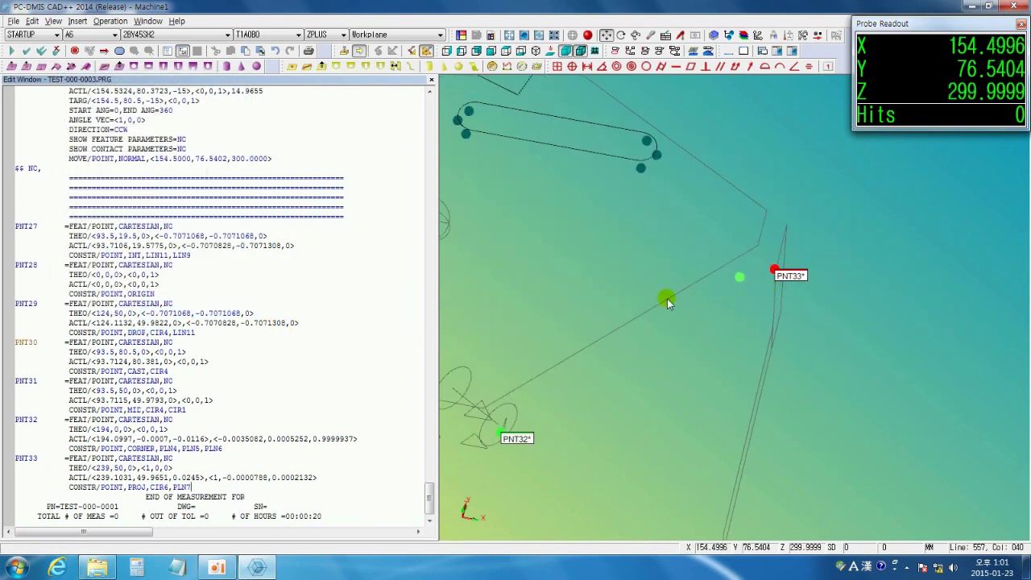
{"action": "scroll", "coordinate": [673, 300], "scroll_direction": "down", "scroll_amount": 3}
{"action": "right_click_drag", "start_coordinate": [685, 305], "coordinate": [845, 322]}
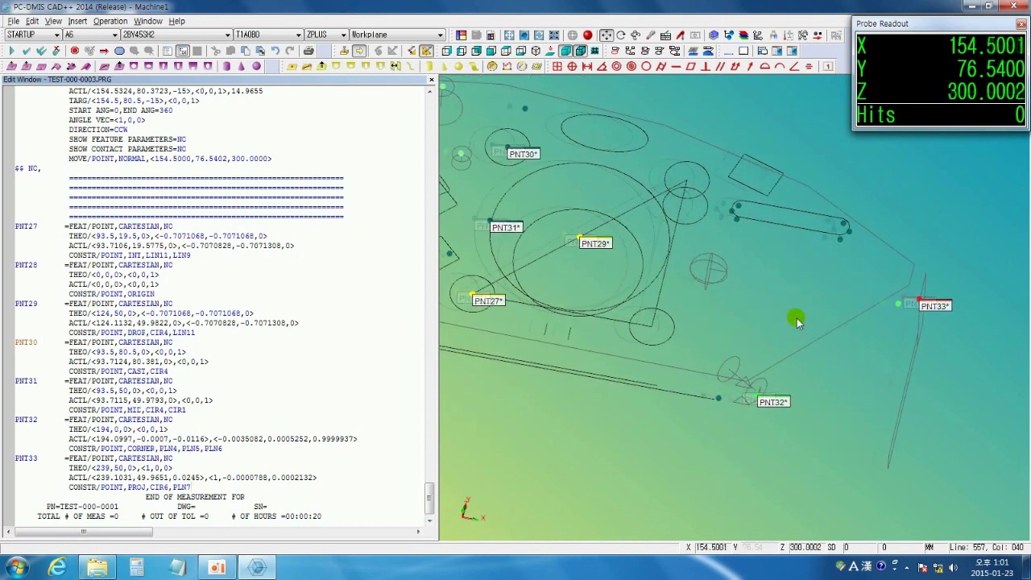
Construct a Pierce point from circle CIR1 and line LIN9.
{"action": "left_click", "coordinate": [291, 67]}
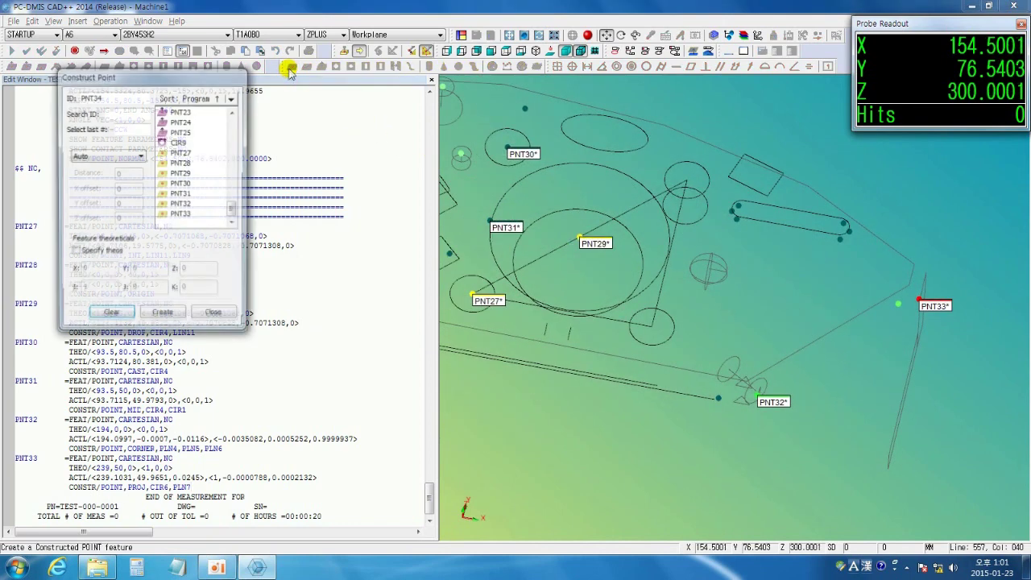
{"action": "left_click", "coordinate": [140, 155]}
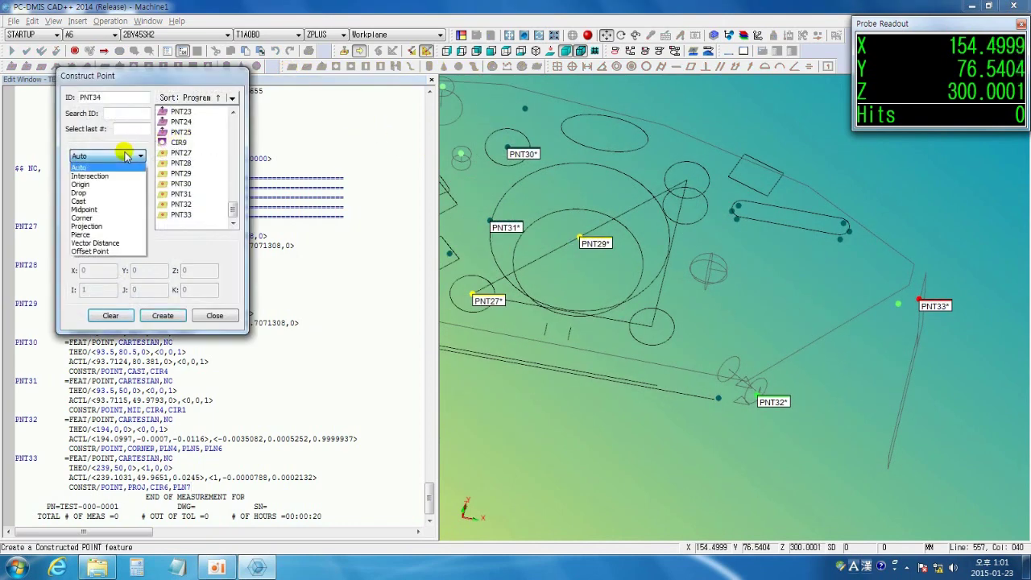
{"action": "left_click", "coordinate": [118, 233]}
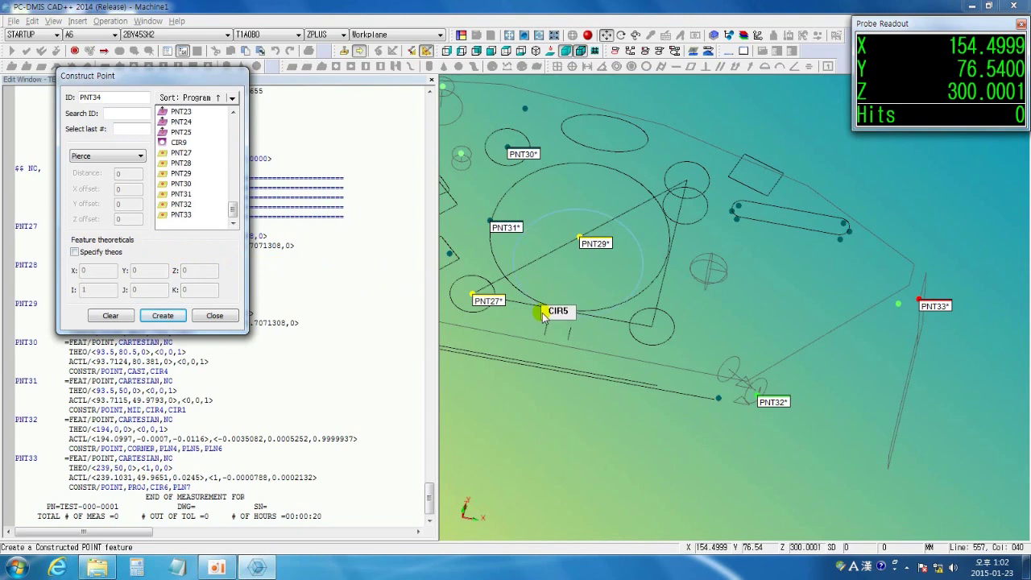
{"action": "right_click_drag", "start_coordinate": [566, 325], "coordinate": [647, 331]}
{"action": "scroll", "coordinate": [647, 333], "scroll_direction": "up", "scroll_amount": 3}
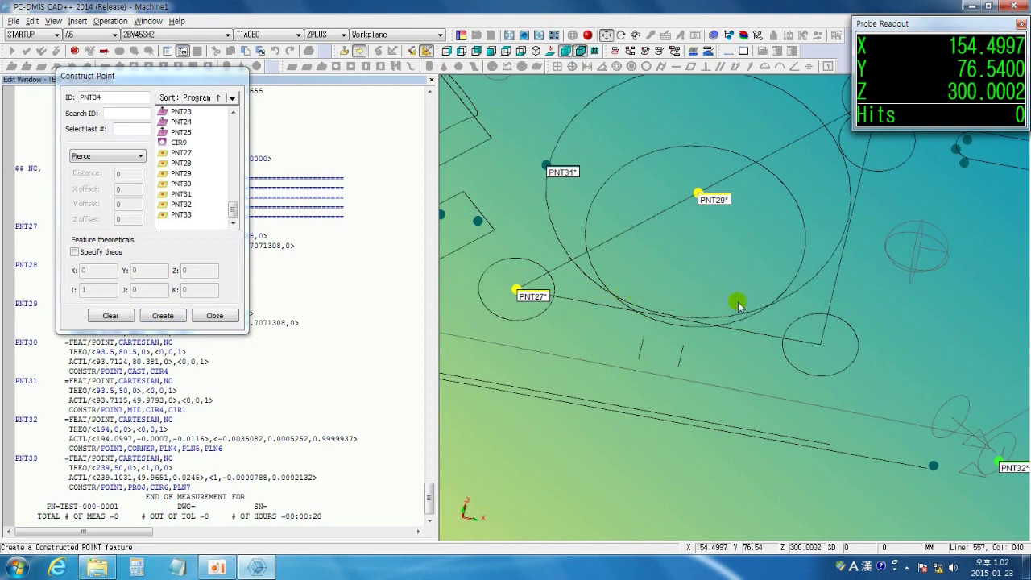
{"action": "left_click", "coordinate": [530, 264]}
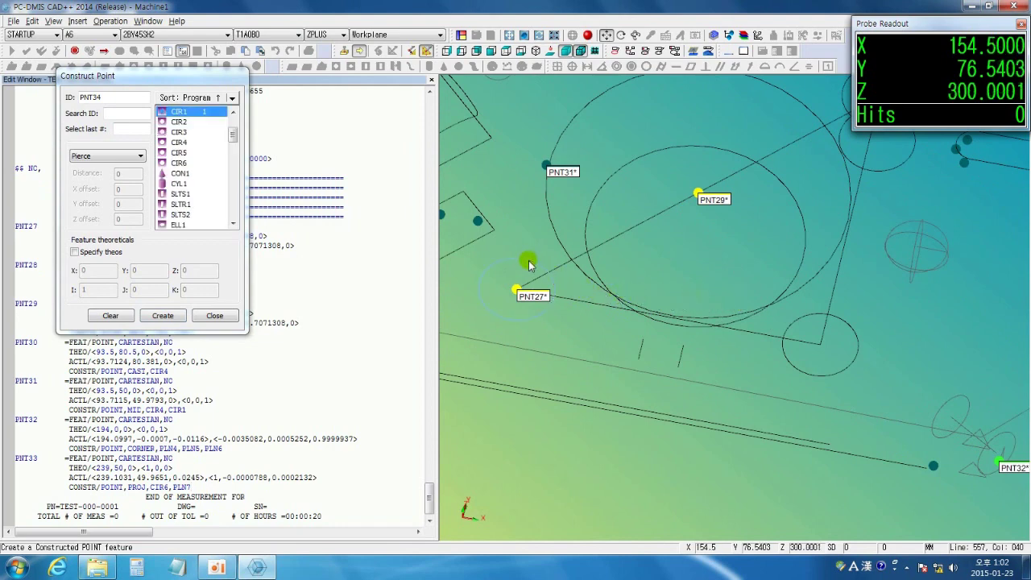
{"action": "left_click", "coordinate": [585, 310]}
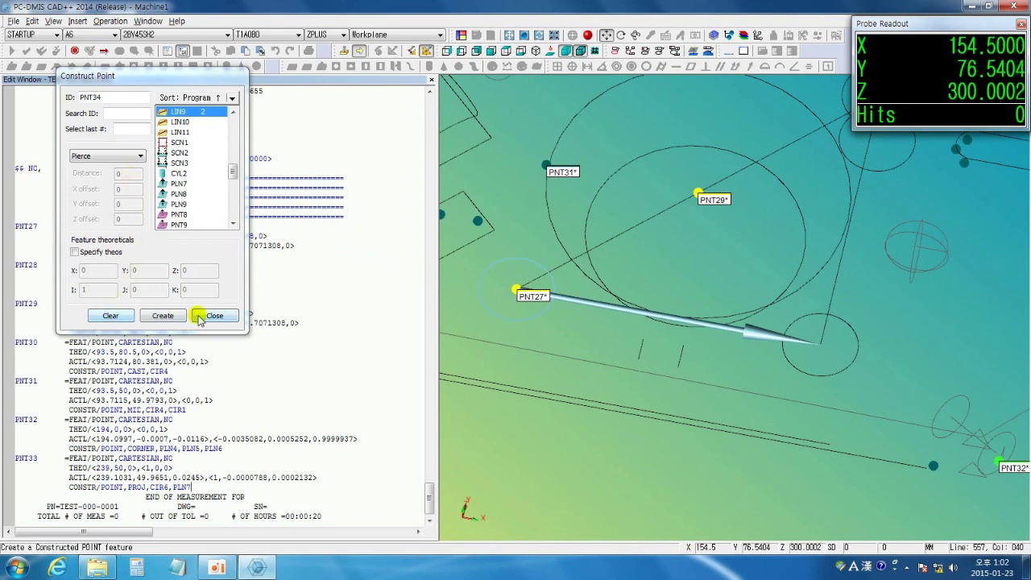
{"action": "right_click_drag", "start_coordinate": [570, 359], "coordinate": [691, 368]}
{"action": "scroll", "coordinate": [659, 320], "scroll_direction": "up", "scroll_amount": 3}
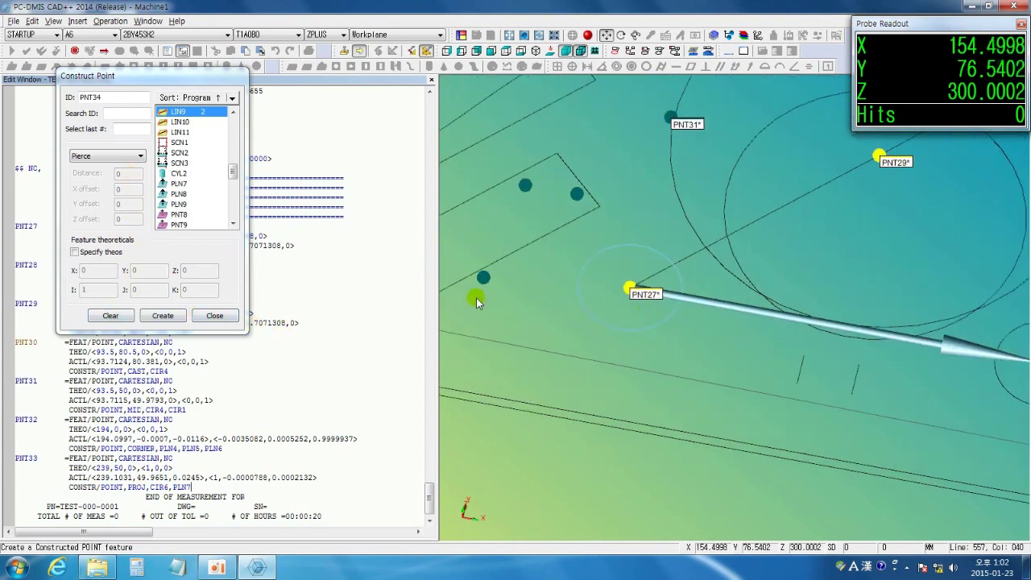
{"action": "left_click", "coordinate": [159, 315]}
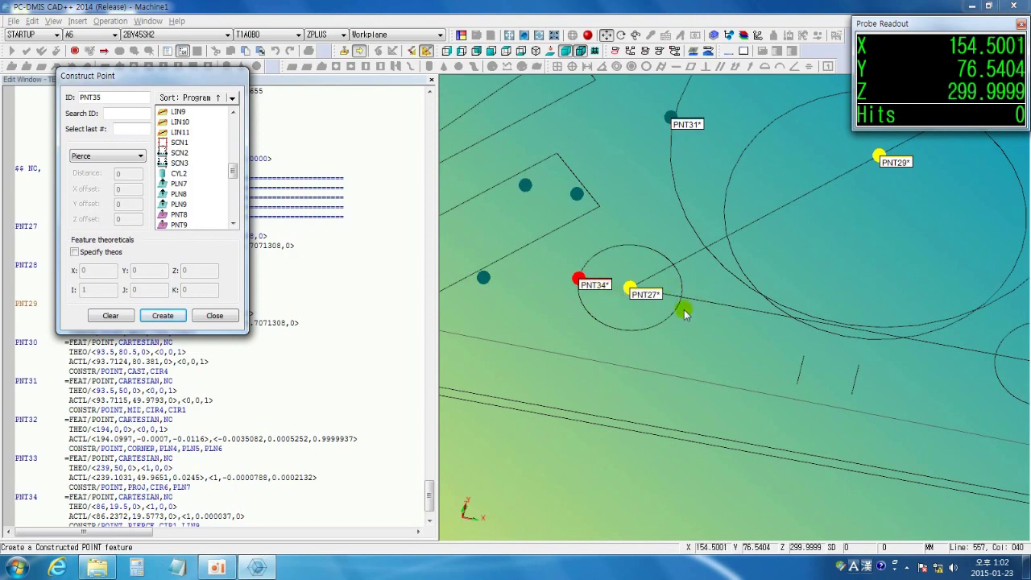
{"action": "scroll", "coordinate": [669, 334], "scroll_direction": "down", "scroll_amount": 2}
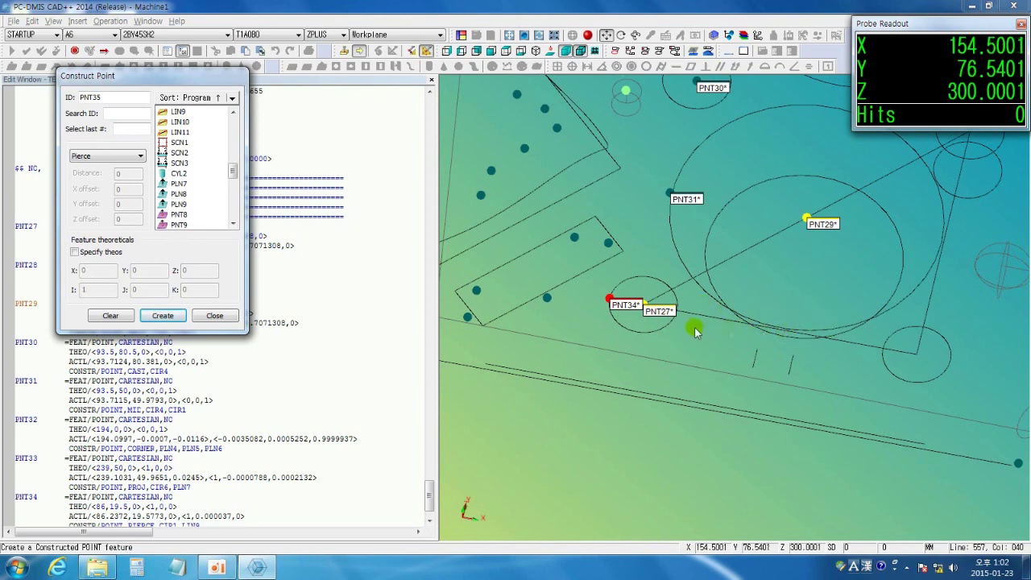
{"action": "left_click", "coordinate": [215, 316]}
Construct a Vector Distance point from circles CIR1 and CIR3 with a distance of 30.
{"action": "left_click_drag", "start_coordinate": [623, 326], "coordinate": [606, 401]}
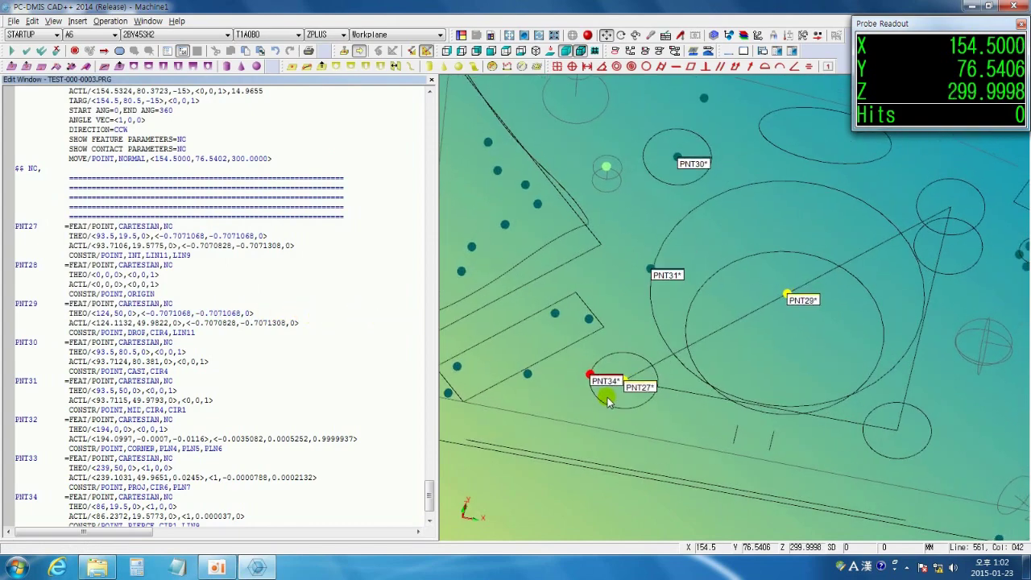
{"action": "left_click", "coordinate": [292, 66]}
{"action": "left_click", "coordinate": [119, 158]}
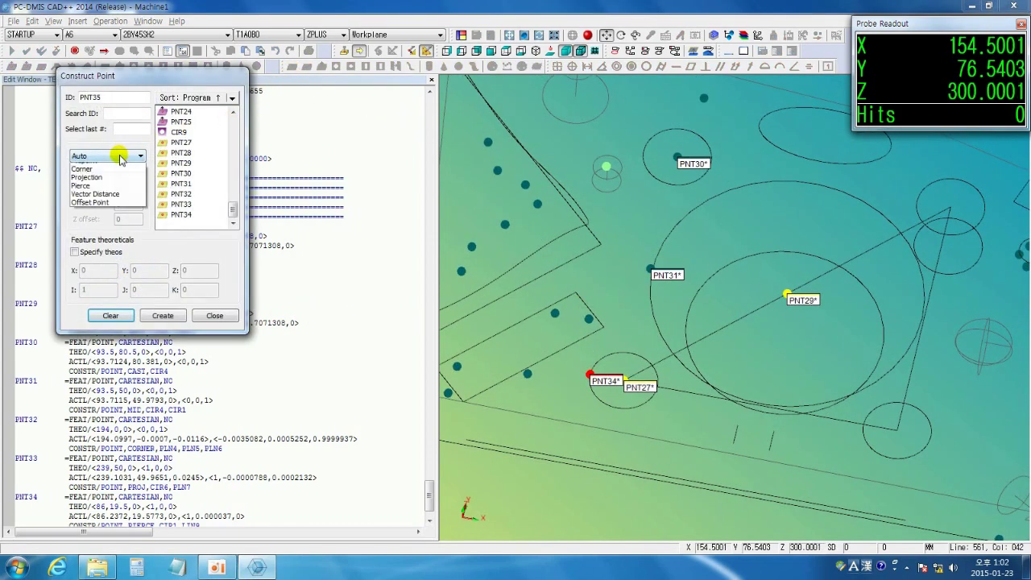
{"action": "left_click", "coordinate": [125, 240]}
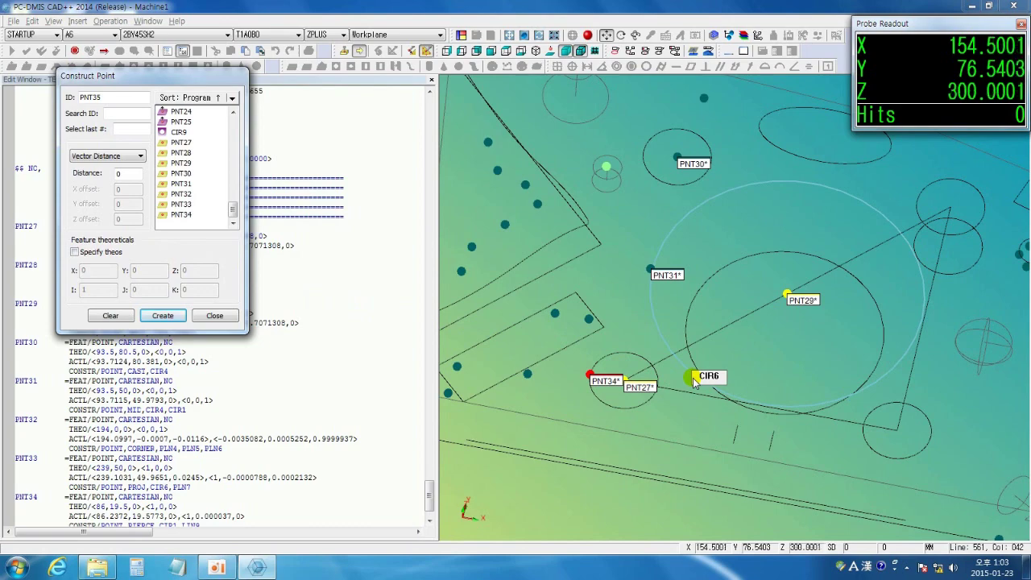
{"action": "middle_click_drag", "start_coordinate": [617, 318], "coordinate": [526, 331]}
{"action": "left_click", "coordinate": [527, 349]}
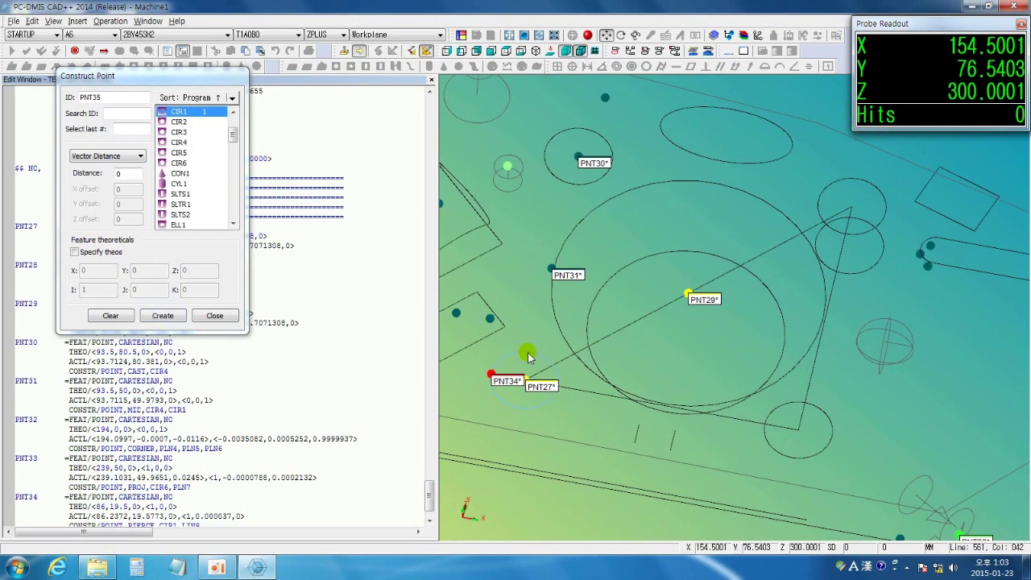
{"action": "left_click", "coordinate": [838, 188]}
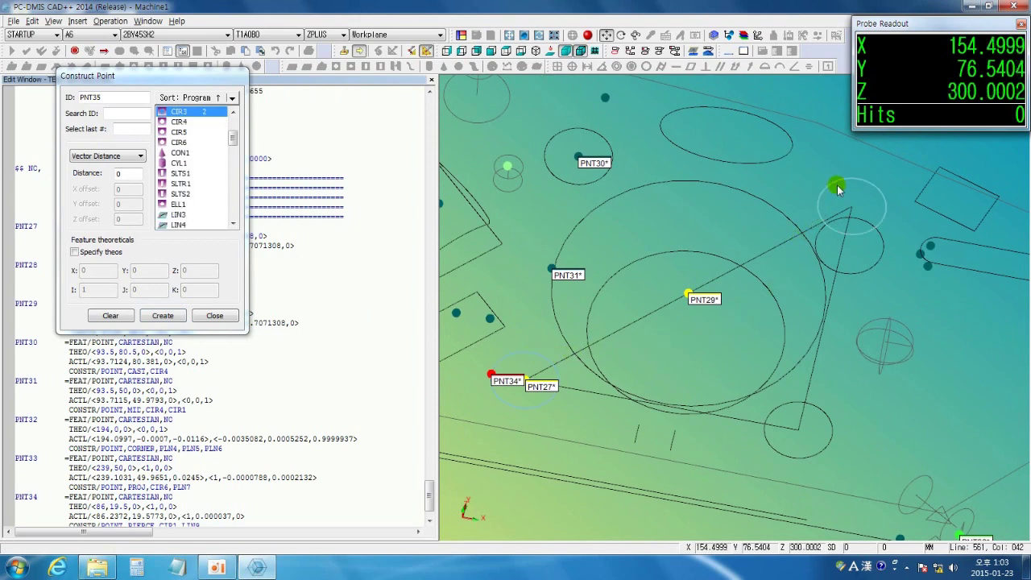
{"action": "scroll", "coordinate": [699, 310], "scroll_direction": "down", "scroll_amount": 3}
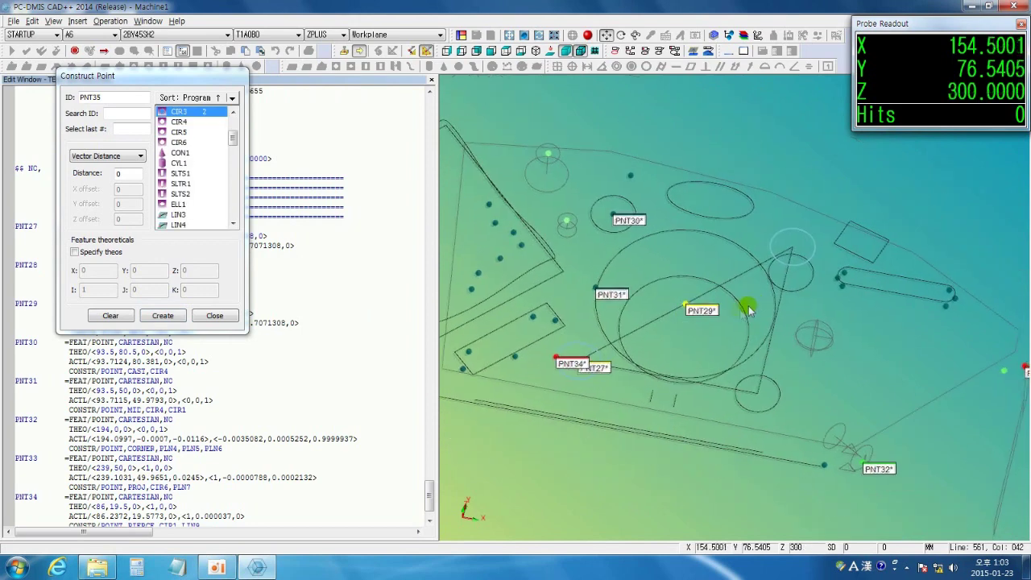
{"action": "left_click", "coordinate": [118, 174]}
{"action": "double_click", "coordinate": [118, 174]}
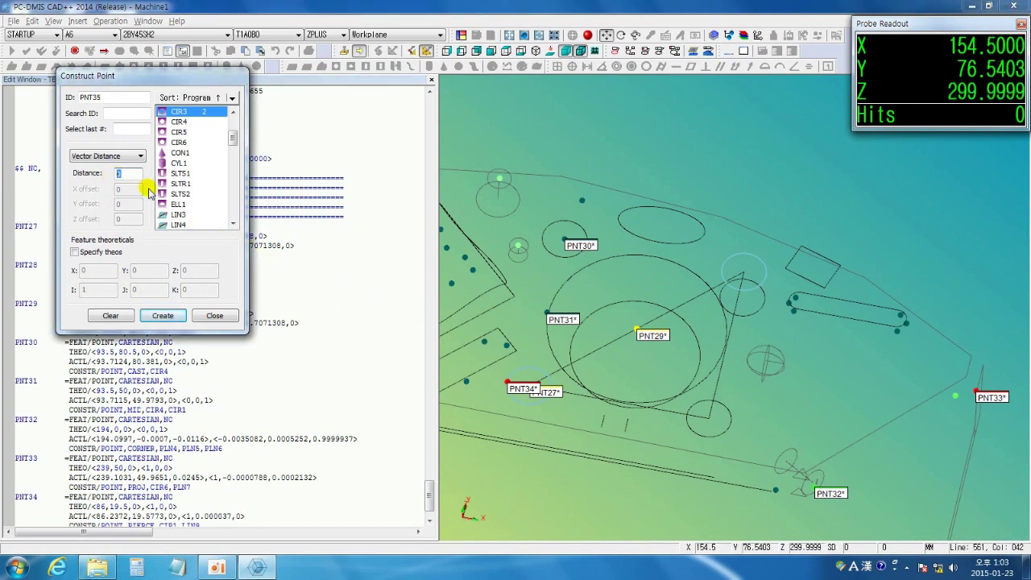
{"action": "type", "text": "3"}
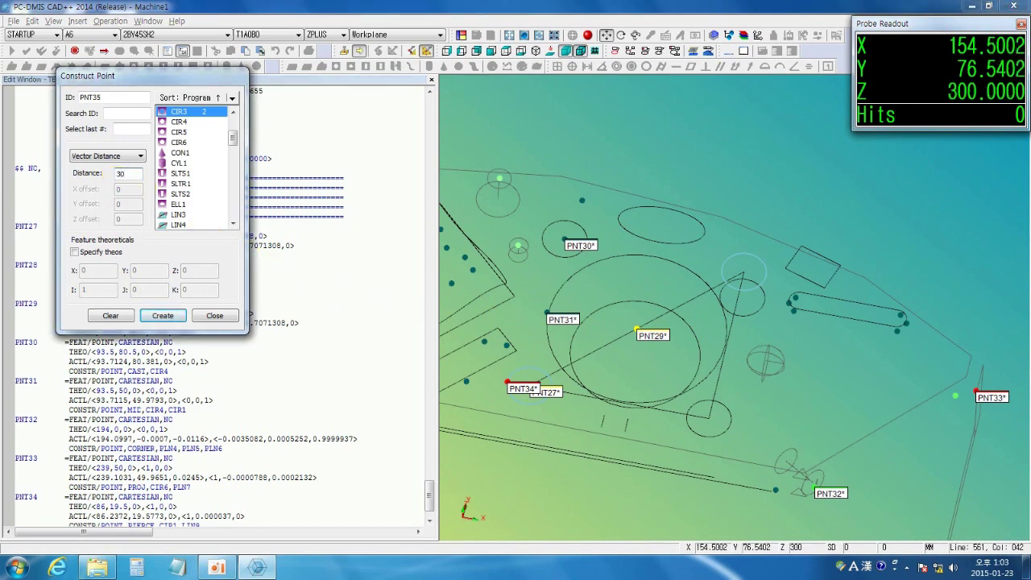
{"action": "left_click", "coordinate": [165, 316]}
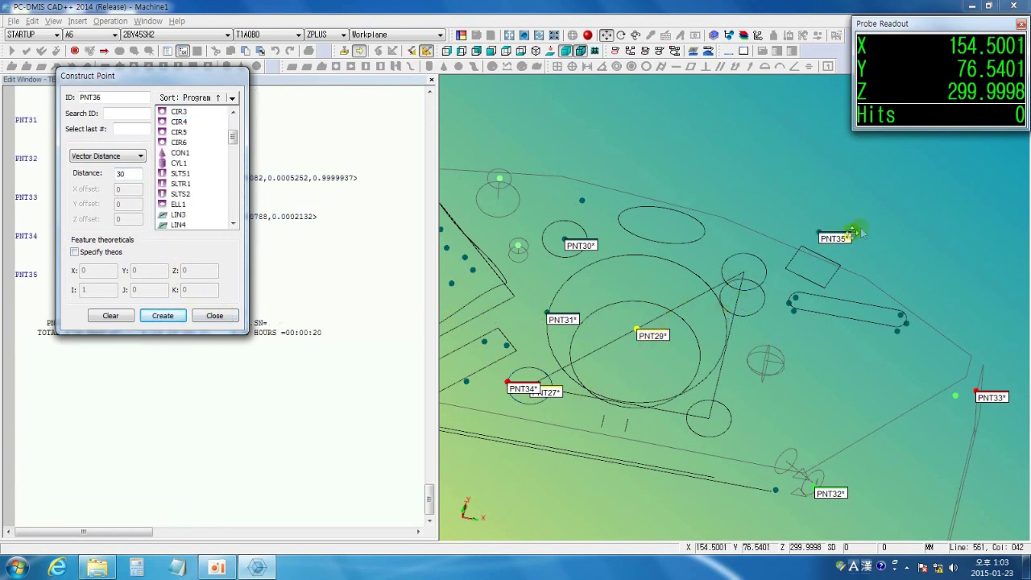
{"action": "scroll", "coordinate": [859, 233], "scroll_direction": "up", "scroll_amount": 4}
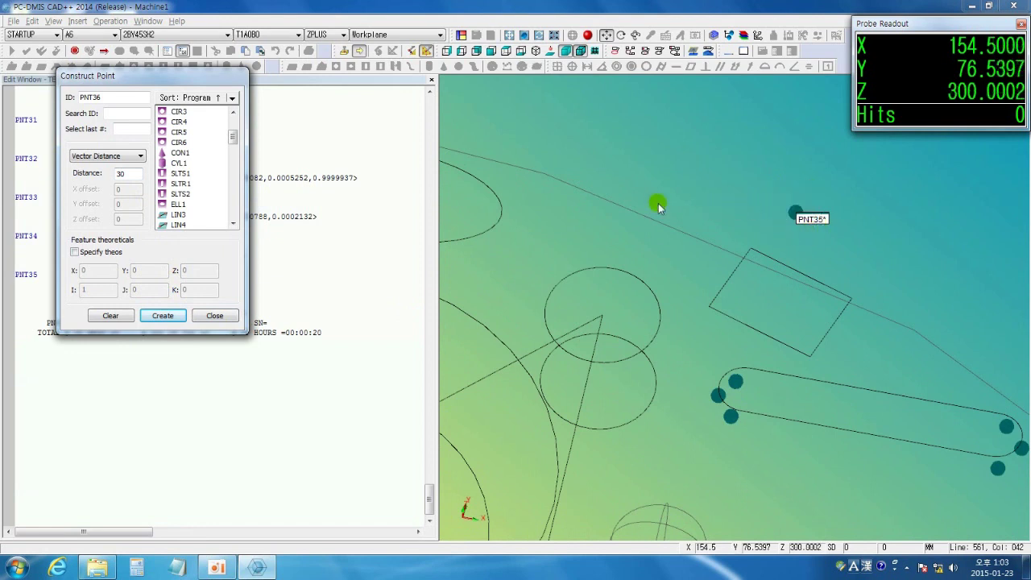
Construct an Offset Point from circle CIR4 with an X offset of 30, Y offset of 20 and Z offset of 10.
{"action": "left_click", "coordinate": [138, 155]}
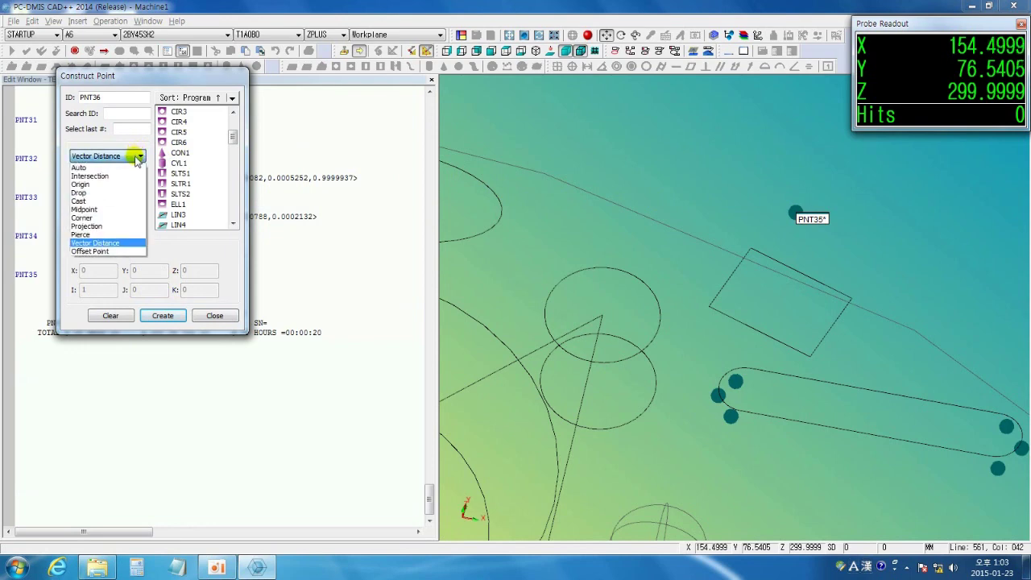
{"action": "left_click", "coordinate": [122, 251]}
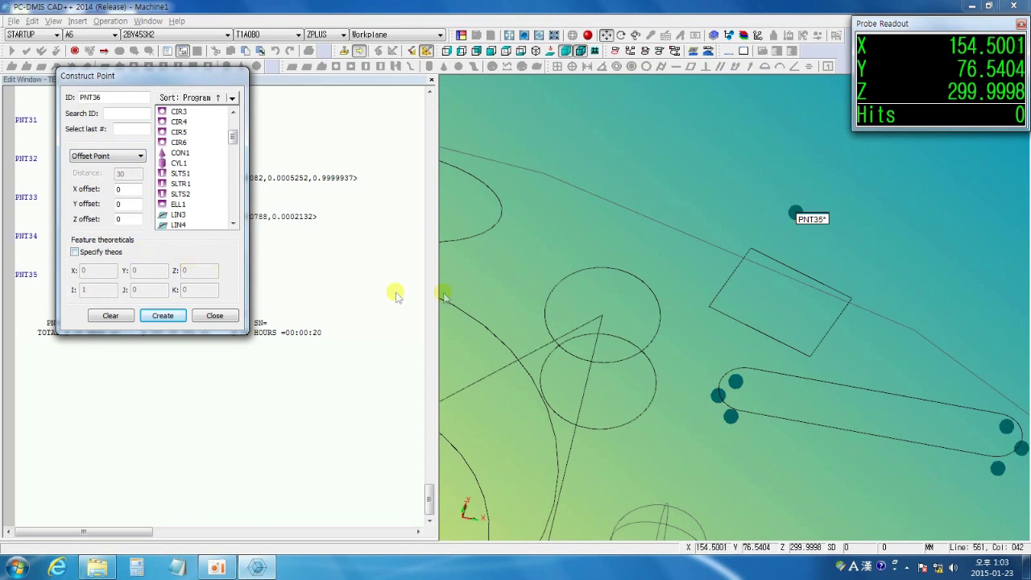
{"action": "scroll", "coordinate": [657, 287], "scroll_direction": "down", "scroll_amount": 5}
{"action": "right_click_drag", "start_coordinate": [616, 355], "coordinate": [801, 259]}
{"action": "scroll", "coordinate": [700, 301], "scroll_direction": "down", "scroll_amount": 3}
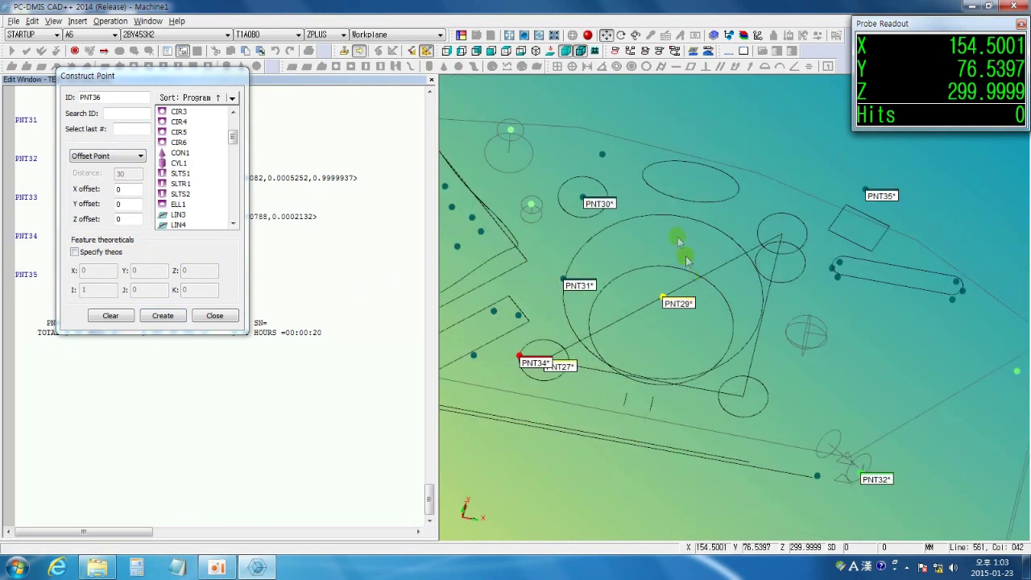
{"action": "left_click", "coordinate": [601, 186]}
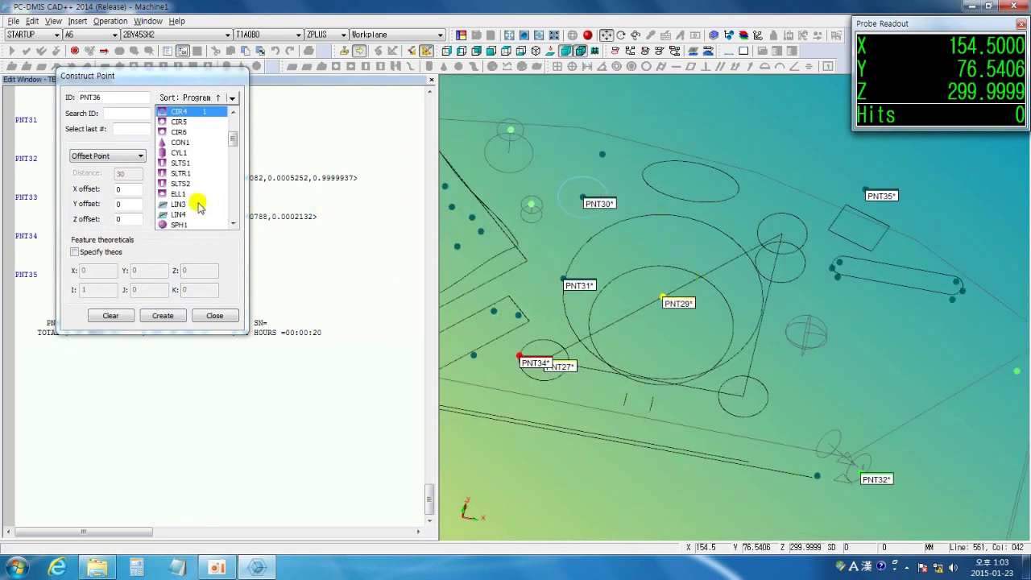
{"action": "left_click", "coordinate": [118, 188]}
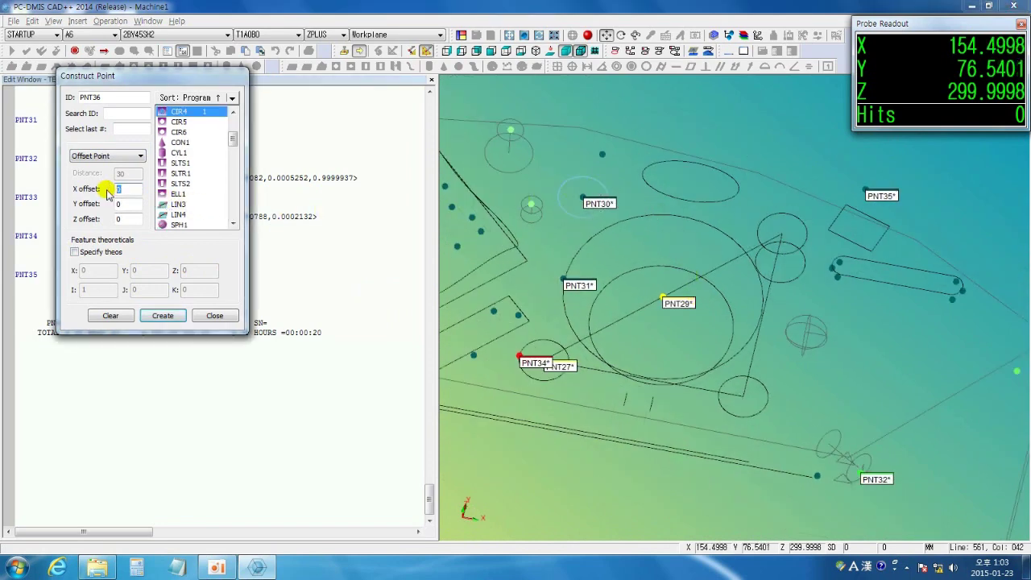
{"action": "double_click", "coordinate": [118, 203]}
{"action": "type", "text": "2"}
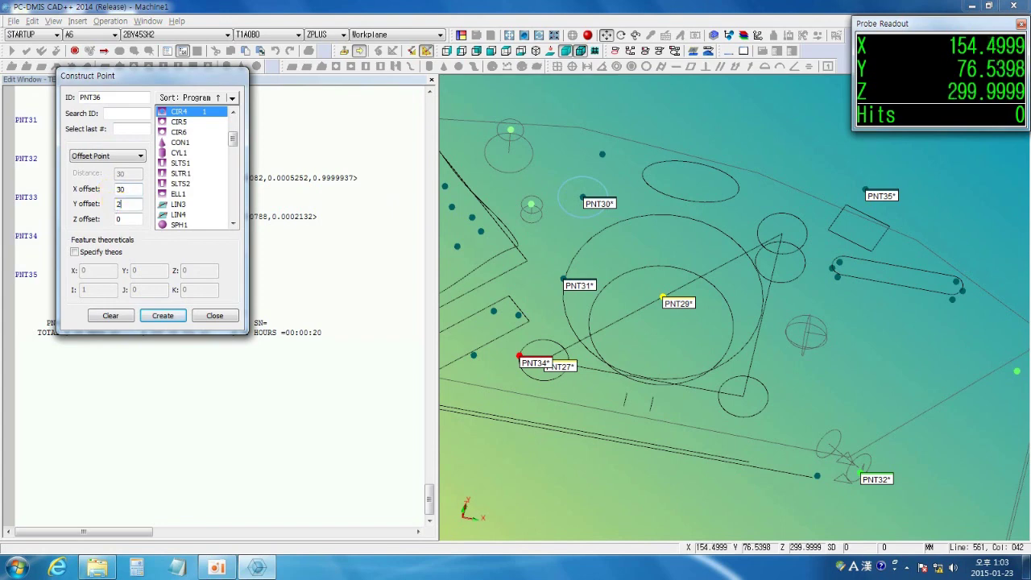
{"action": "double_click", "coordinate": [134, 218]}
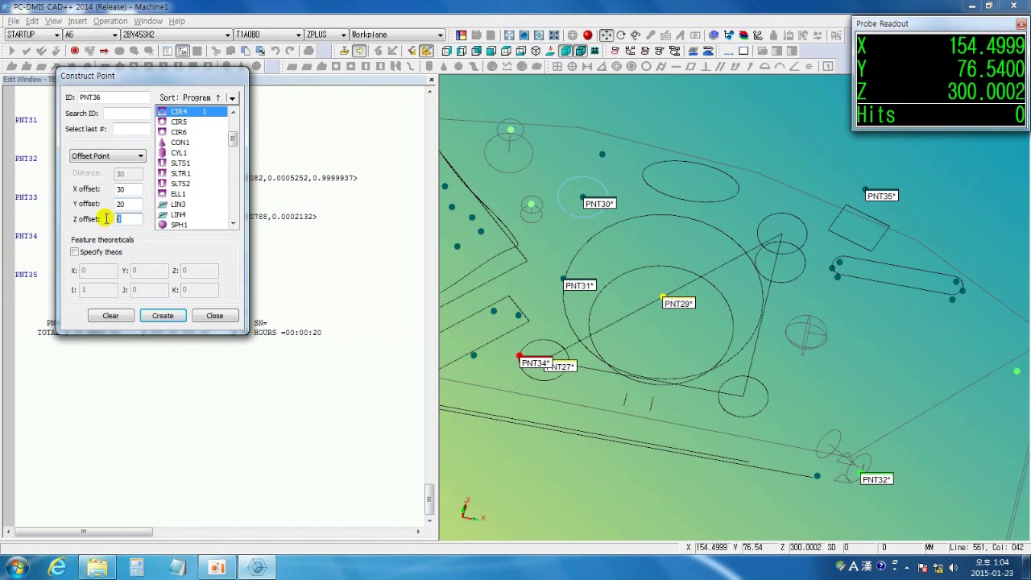
{"action": "type", "text": "1"}
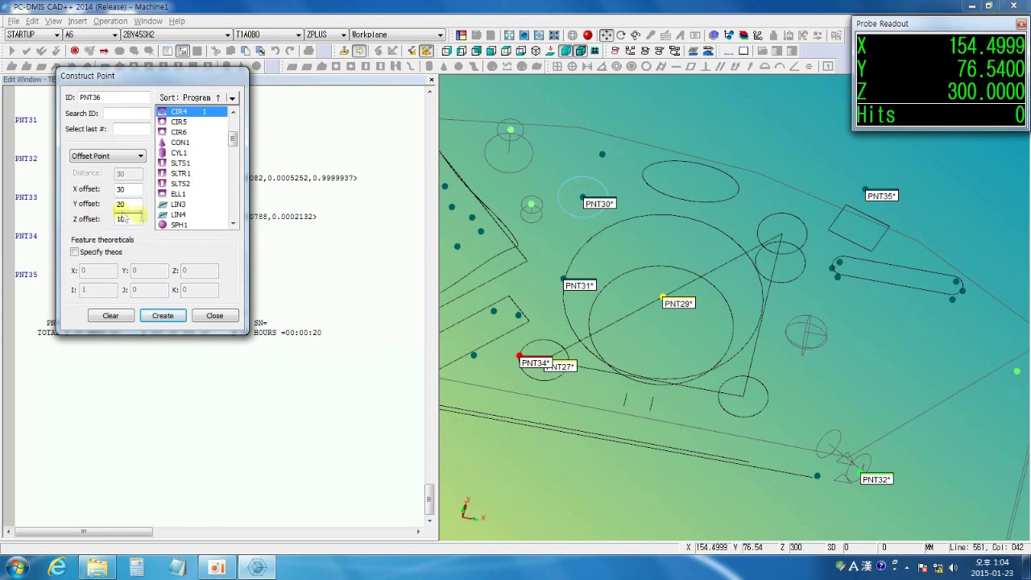
{"action": "right_click_drag", "start_coordinate": [540, 288], "coordinate": [557, 260]}
{"action": "left_click", "coordinate": [163, 316]}
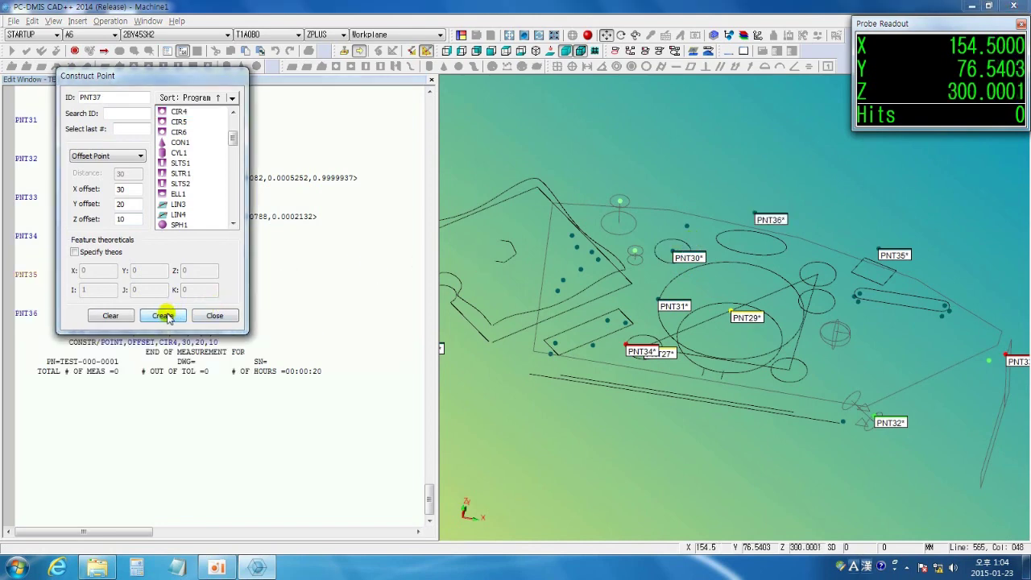
Examine the offset point's location relative to circle CIR4, review the available point construction methods, and end the point construction.
{"action": "scroll", "coordinate": [729, 281], "scroll_direction": "up", "scroll_amount": 3}
{"action": "right_click_drag", "start_coordinate": [730, 280], "coordinate": [721, 369]}
{"action": "right_click_drag", "start_coordinate": [711, 303], "coordinate": [685, 272]}
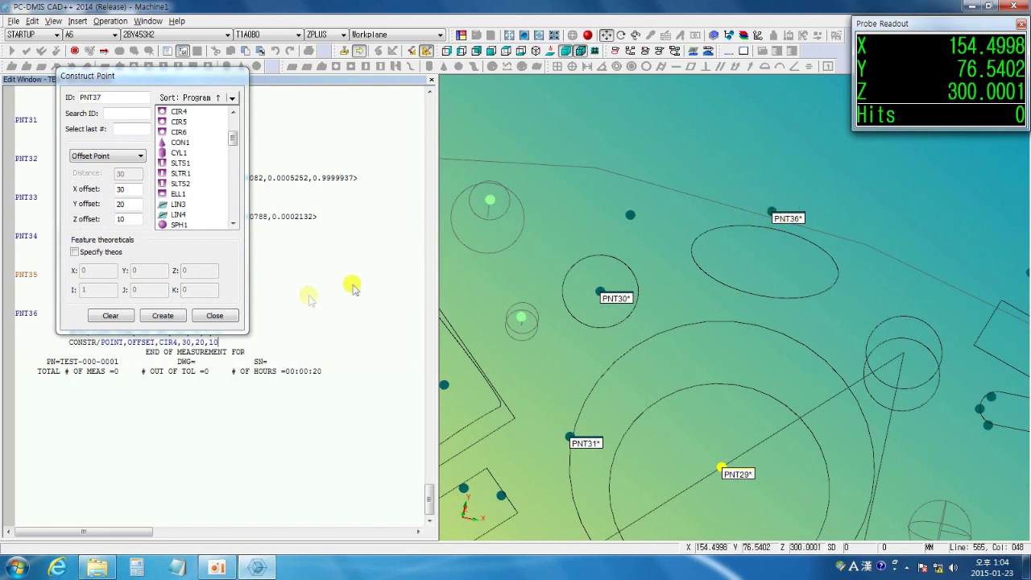
{"action": "left_click", "coordinate": [140, 156]}
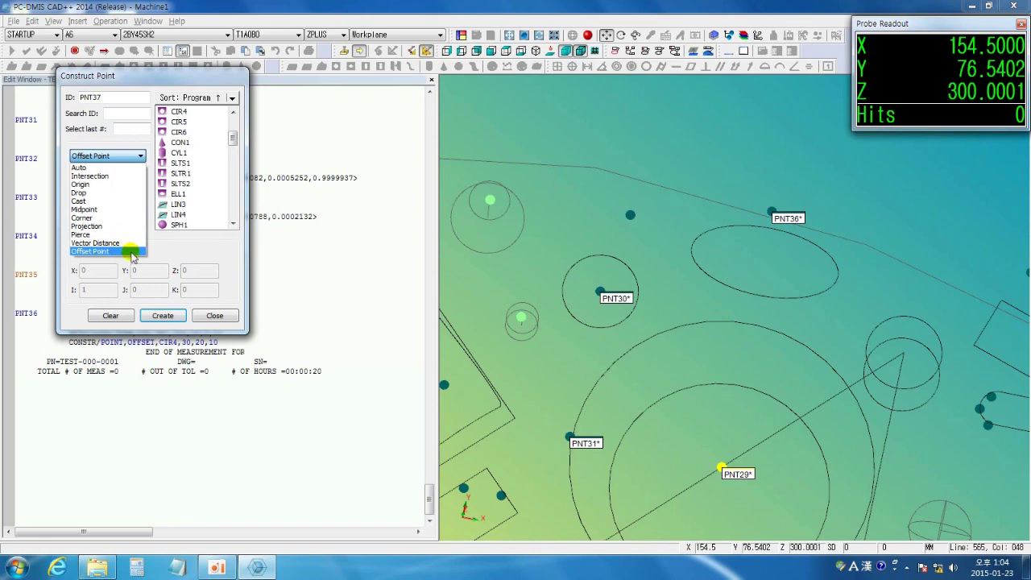
{"action": "left_click", "coordinate": [204, 256]}
{"action": "left_click", "coordinate": [216, 316]}
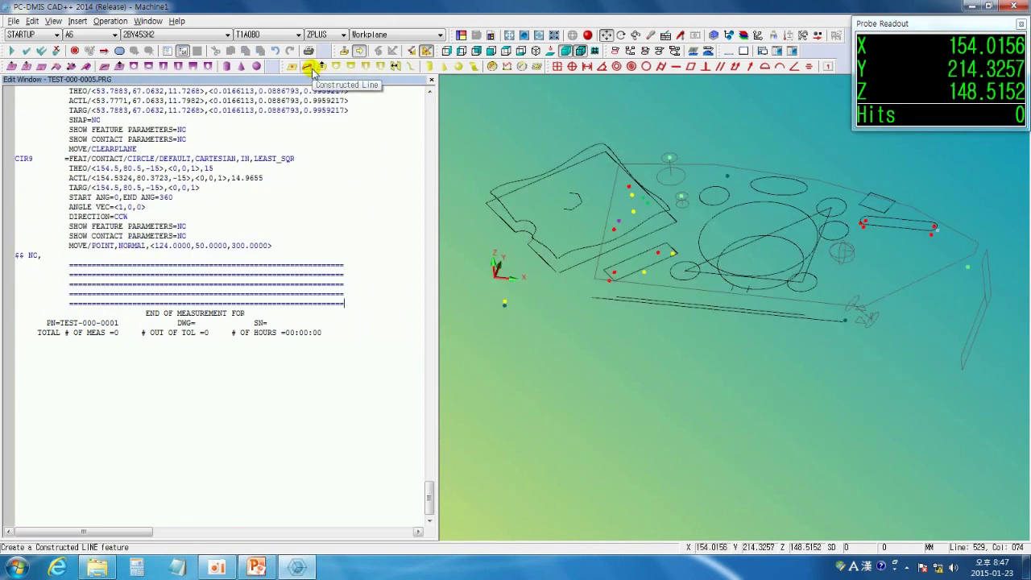
Construct an Alignment line with the ZPLUS workplane active.
{"action": "left_click", "coordinate": [311, 67]}
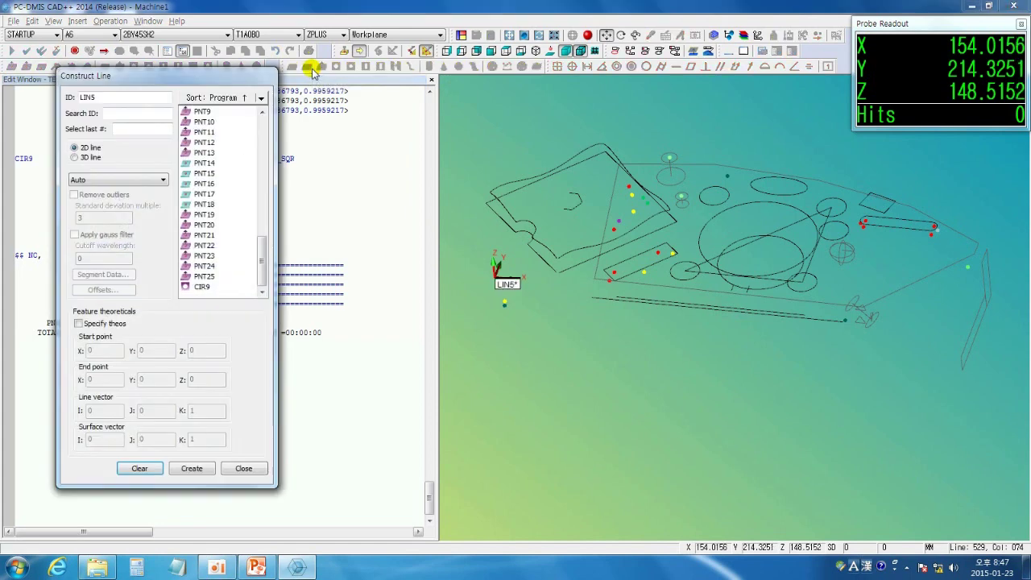
{"action": "left_click_drag", "start_coordinate": [245, 77], "coordinate": [287, 76]}
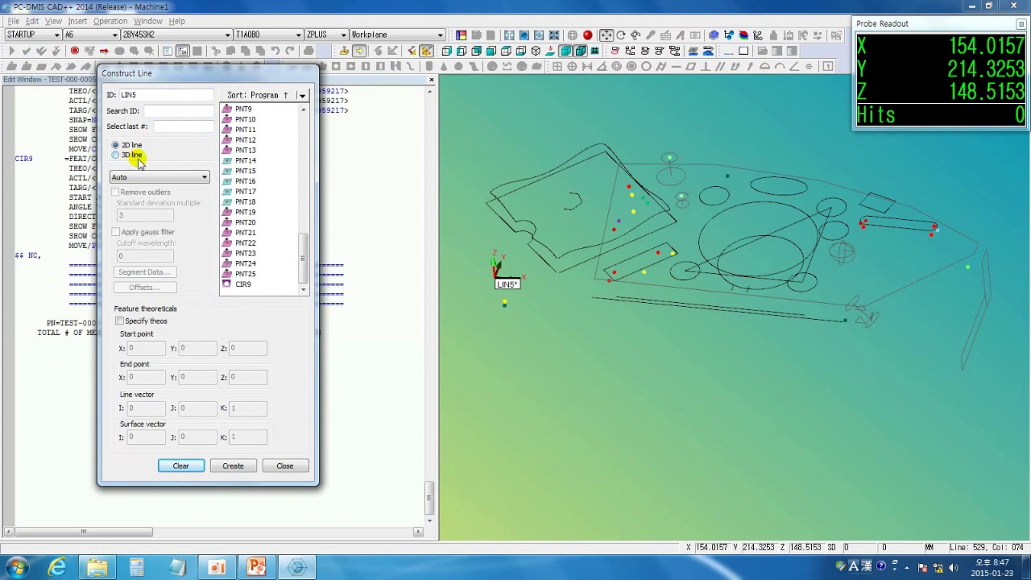
{"action": "left_click", "coordinate": [205, 179]}
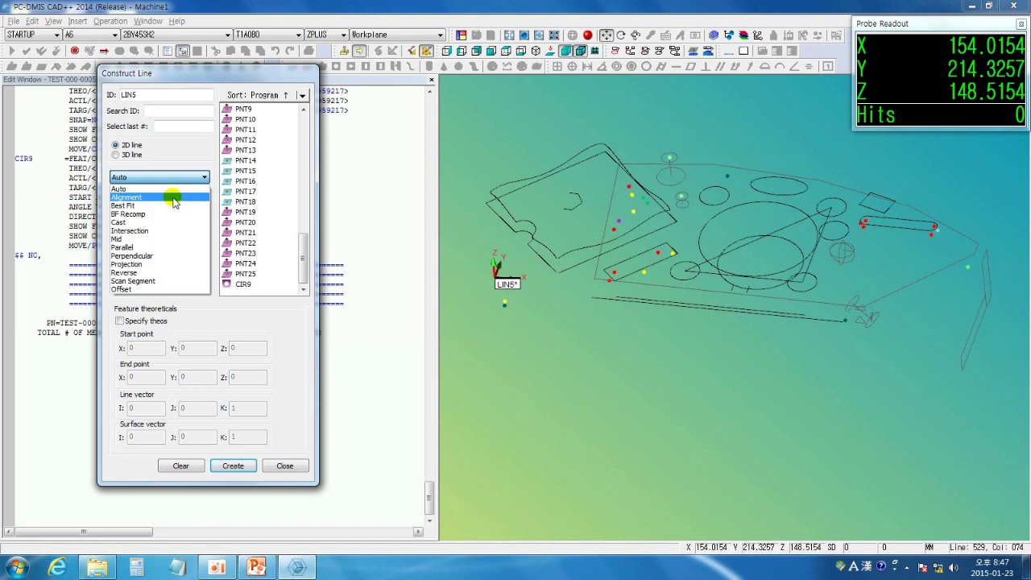
{"action": "left_click", "coordinate": [174, 198]}
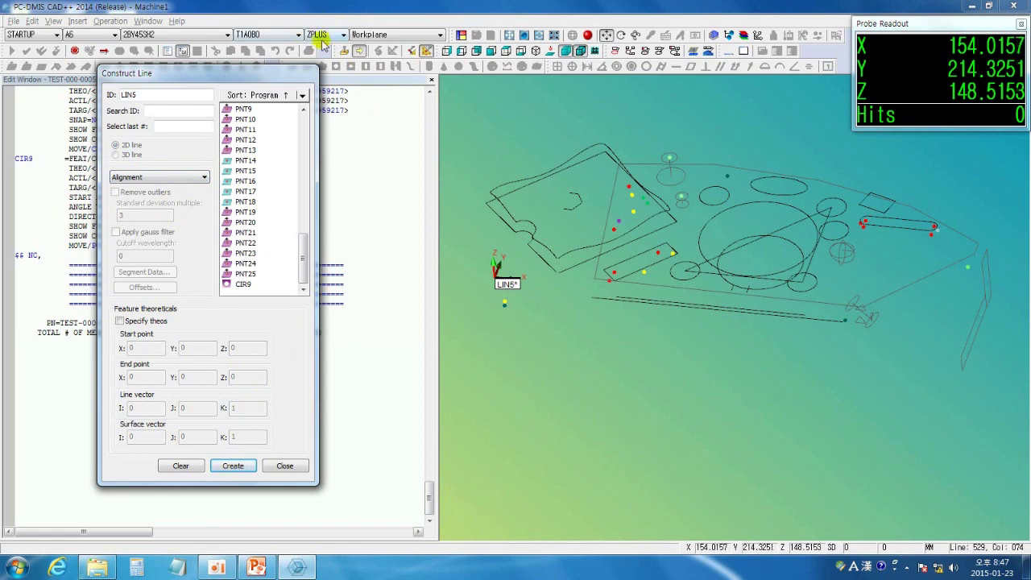
{"action": "left_click", "coordinate": [234, 467]}
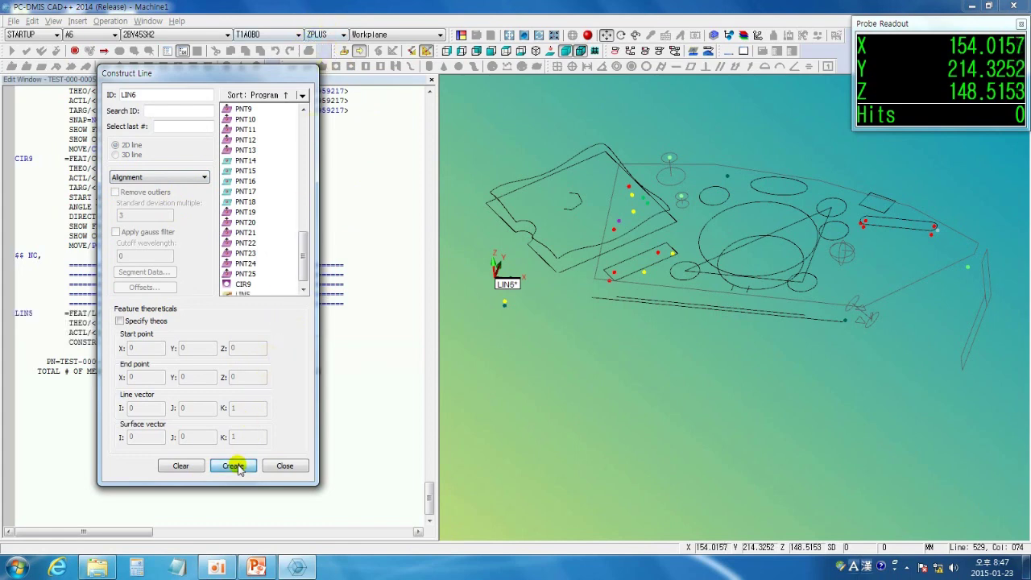
{"action": "left_click", "coordinate": [285, 466]}
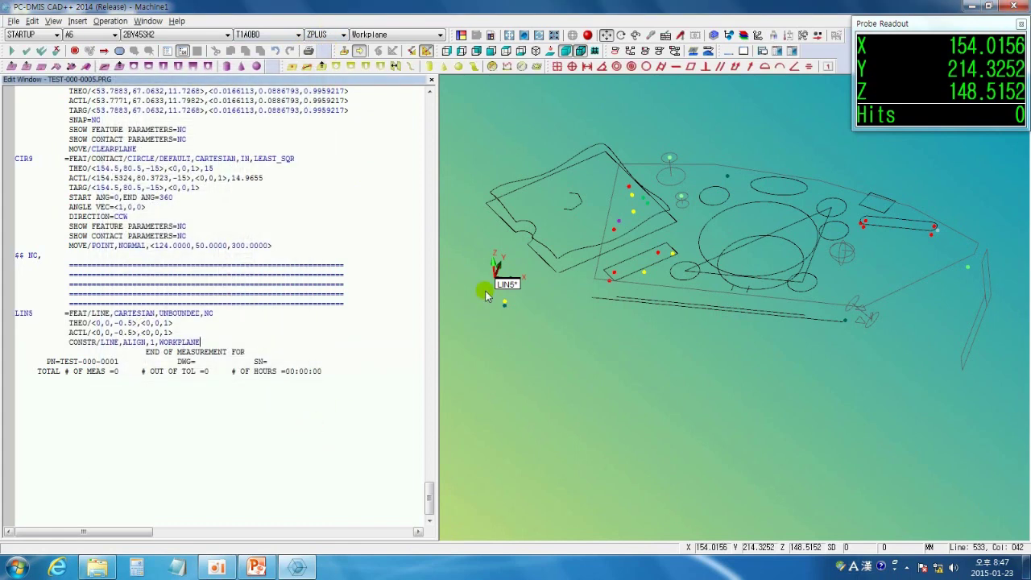
{"action": "scroll", "coordinate": [493, 282], "scroll_direction": "up", "scroll_amount": 6}
{"action": "scroll", "coordinate": [498, 278], "scroll_direction": "up", "scroll_amount": 3}
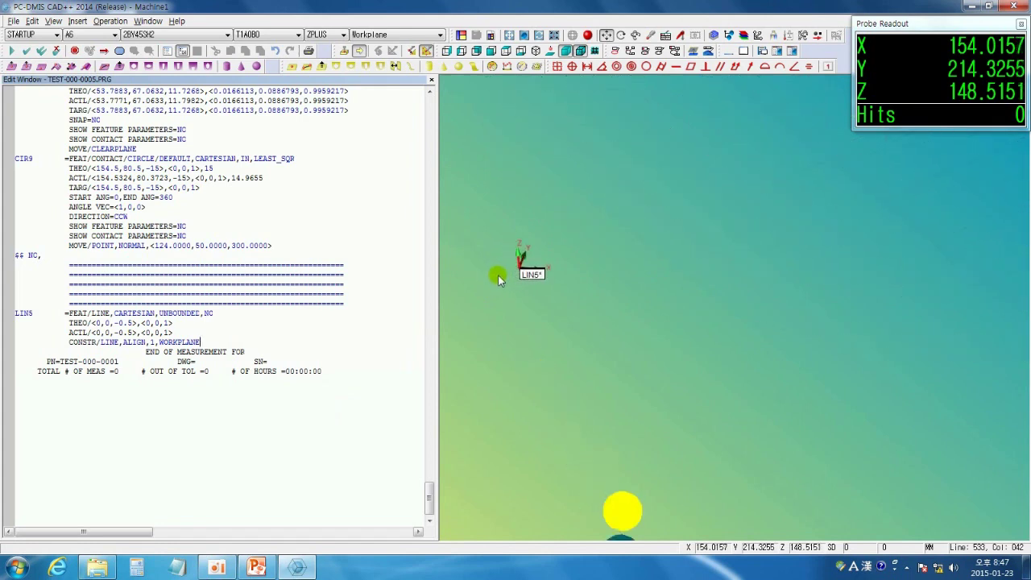
{"action": "scroll", "coordinate": [535, 267], "scroll_direction": "up", "scroll_amount": 5}
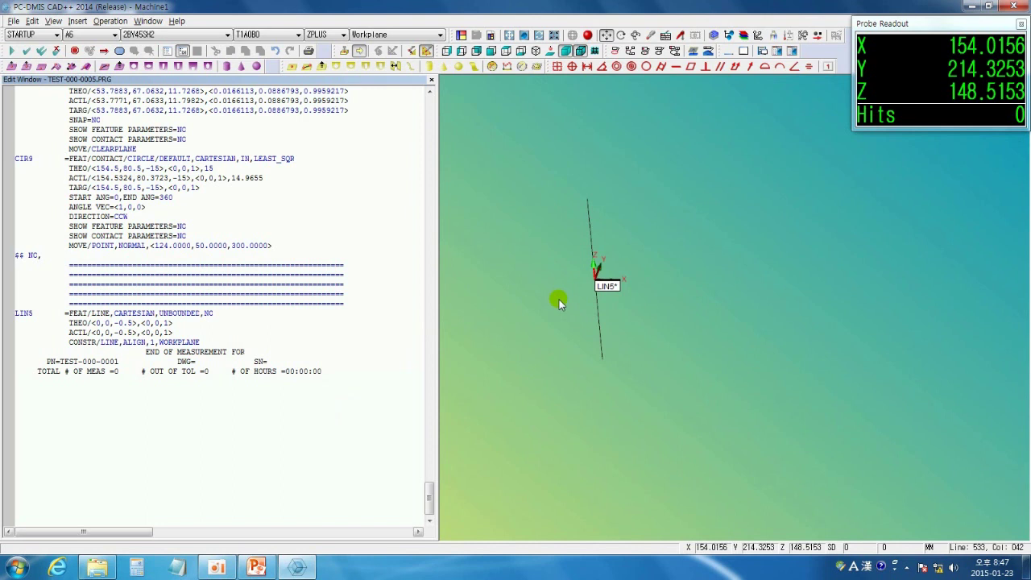
Set the active workplane to XPLUS and construct another Alignment line.
{"action": "left_click", "coordinate": [317, 34]}
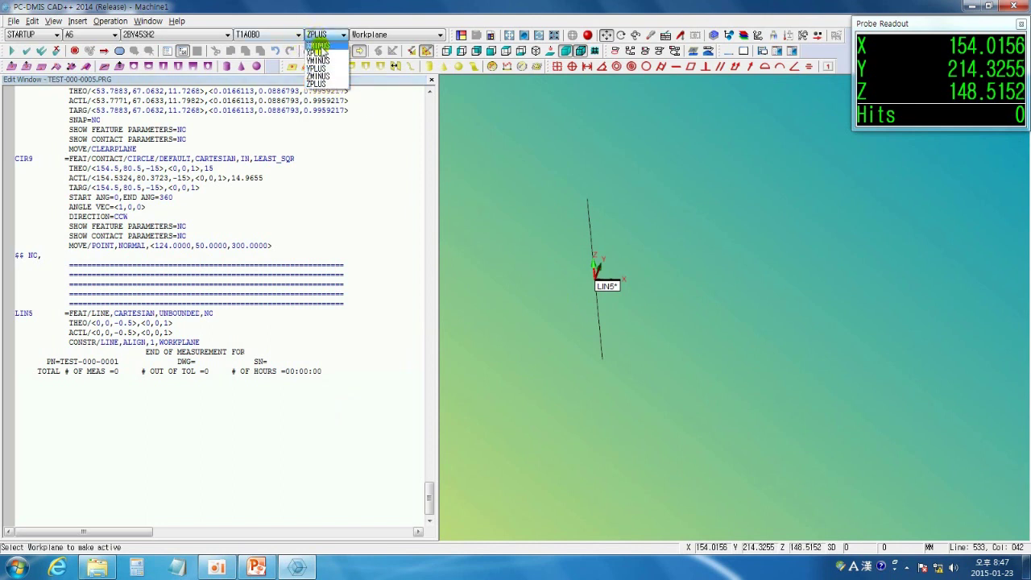
{"action": "left_click", "coordinate": [316, 52]}
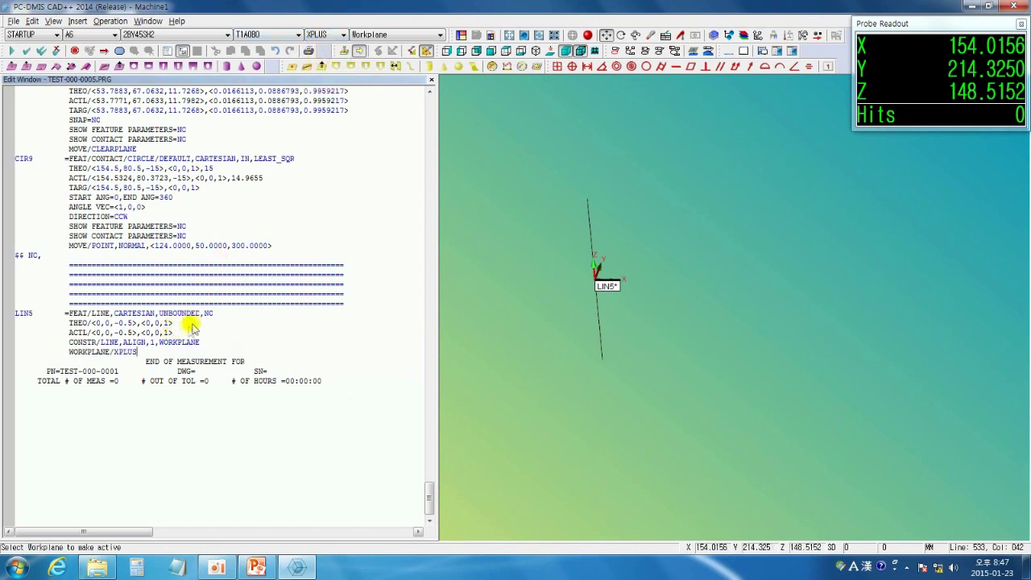
{"action": "left_click", "coordinate": [306, 66]}
{"action": "left_click", "coordinate": [143, 179]}
{"action": "left_click", "coordinate": [142, 200]}
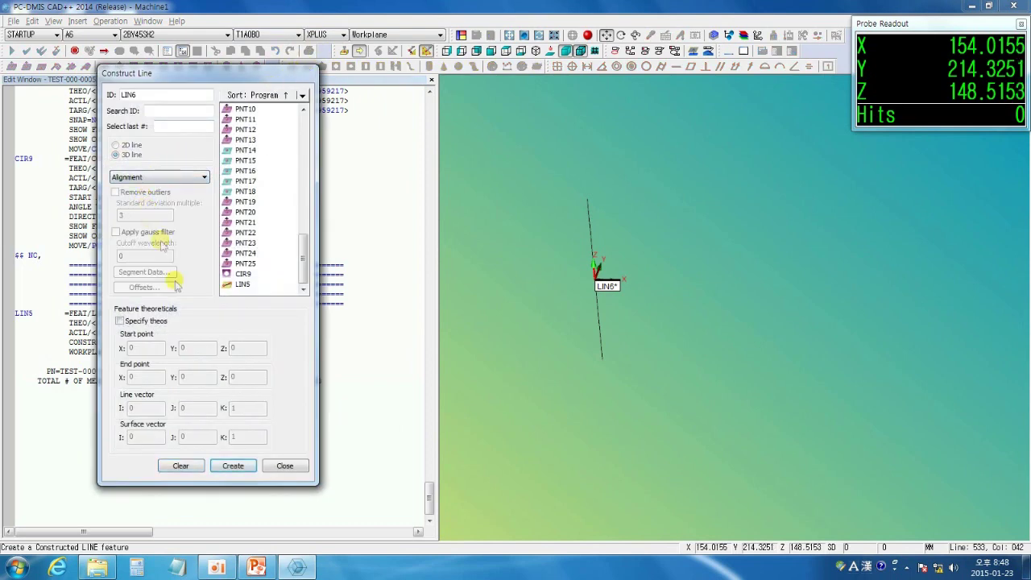
{"action": "left_click", "coordinate": [234, 466]}
{"action": "left_click", "coordinate": [284, 465]}
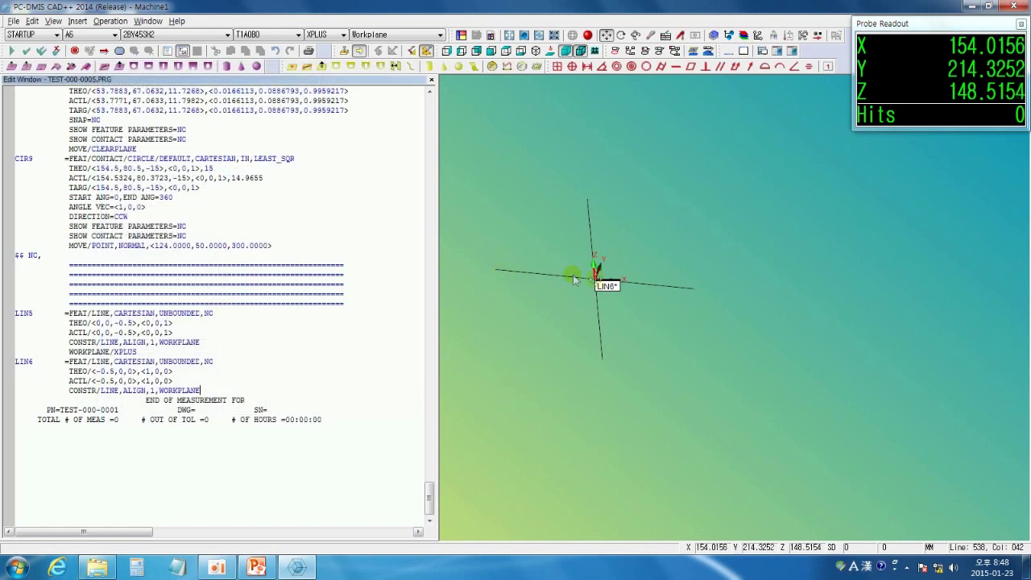
Delete the two constructed Alignment lines LIN5 and LIN6 together with the XPLUS workplane command between them.
{"action": "left_click_drag", "start_coordinate": [81, 313], "coordinate": [122, 399]}
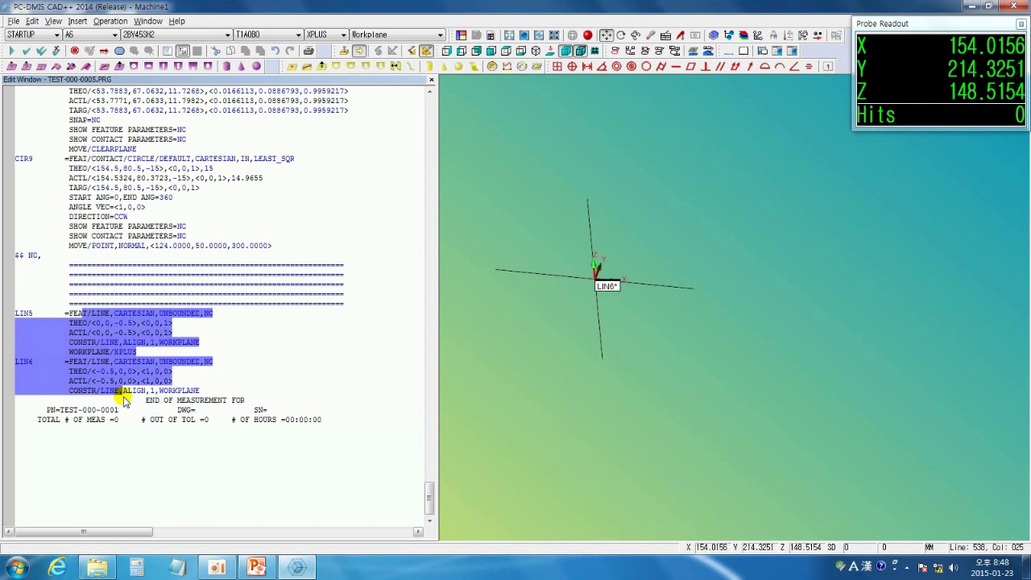
{"action": "key", "text": "Delete"}
Construct a 3D Best Fit line from circles CIR1 and CIR4.
{"action": "scroll", "coordinate": [556, 309], "scroll_direction": "down", "scroll_amount": 7}
{"action": "scroll", "coordinate": [556, 302], "scroll_direction": "down", "scroll_amount": 5}
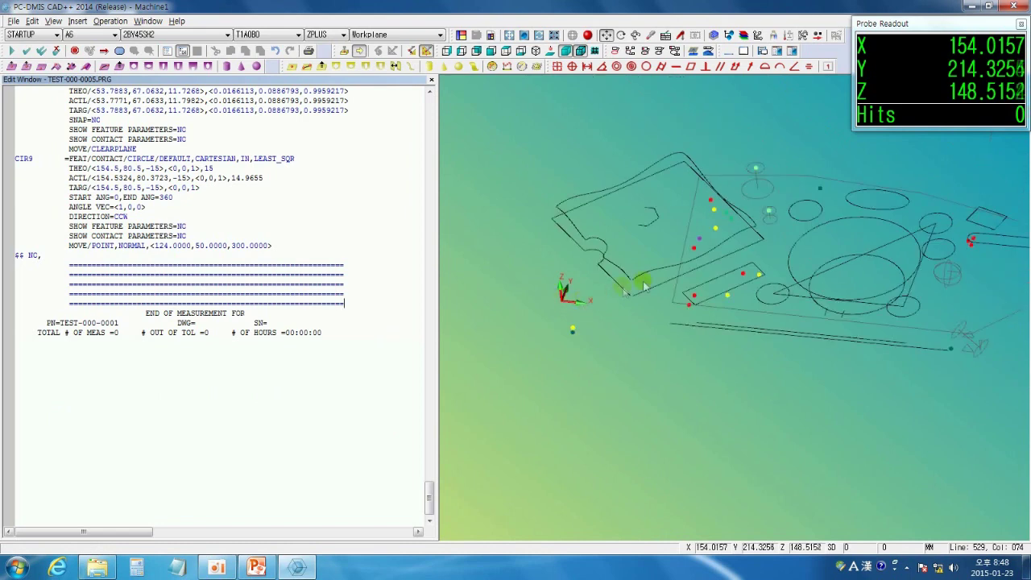
{"action": "left_click", "coordinate": [307, 66]}
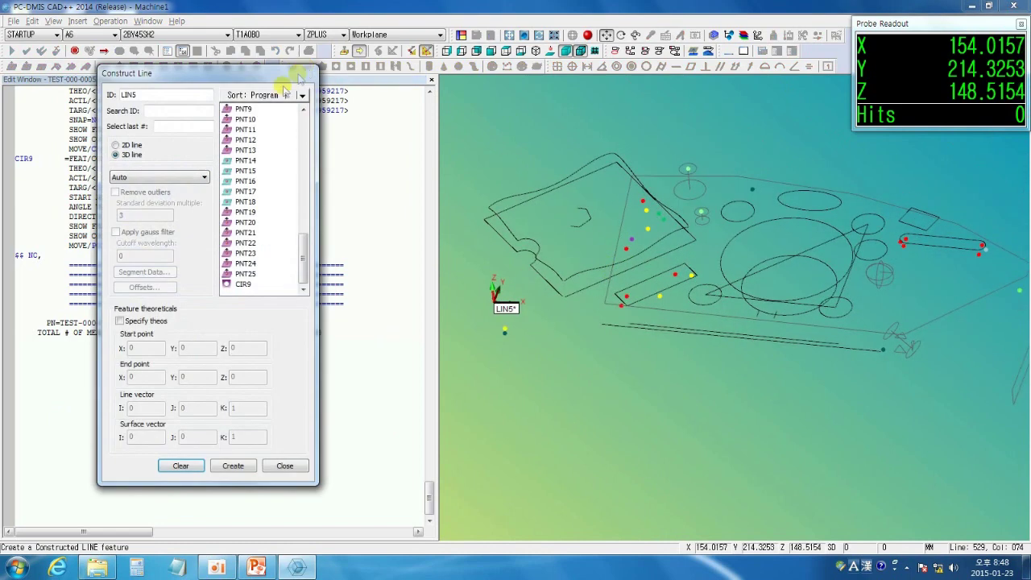
{"action": "left_click", "coordinate": [196, 177]}
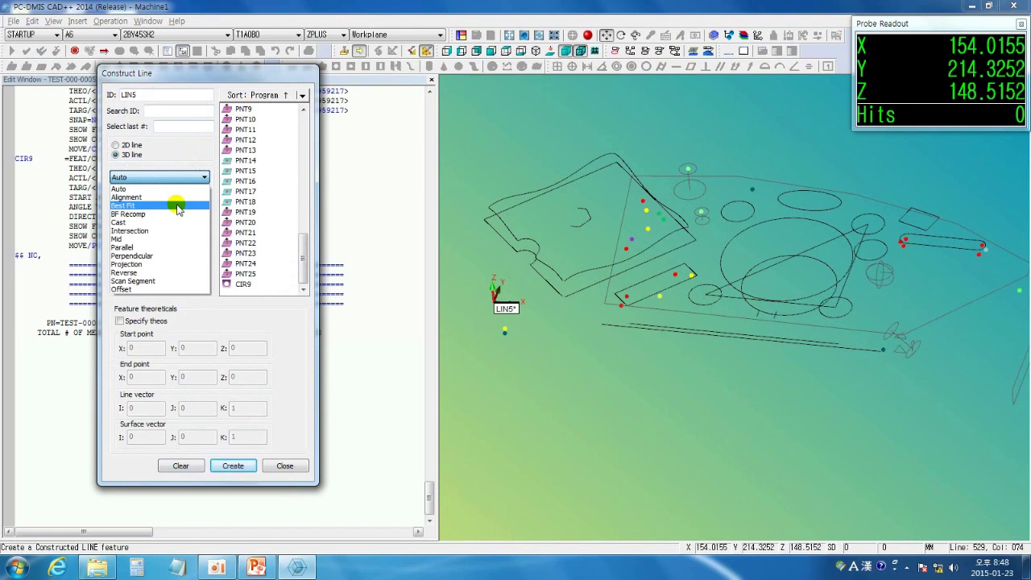
{"action": "left_click", "coordinate": [178, 208]}
{"action": "scroll", "coordinate": [751, 291], "scroll_direction": "up", "scroll_amount": 2}
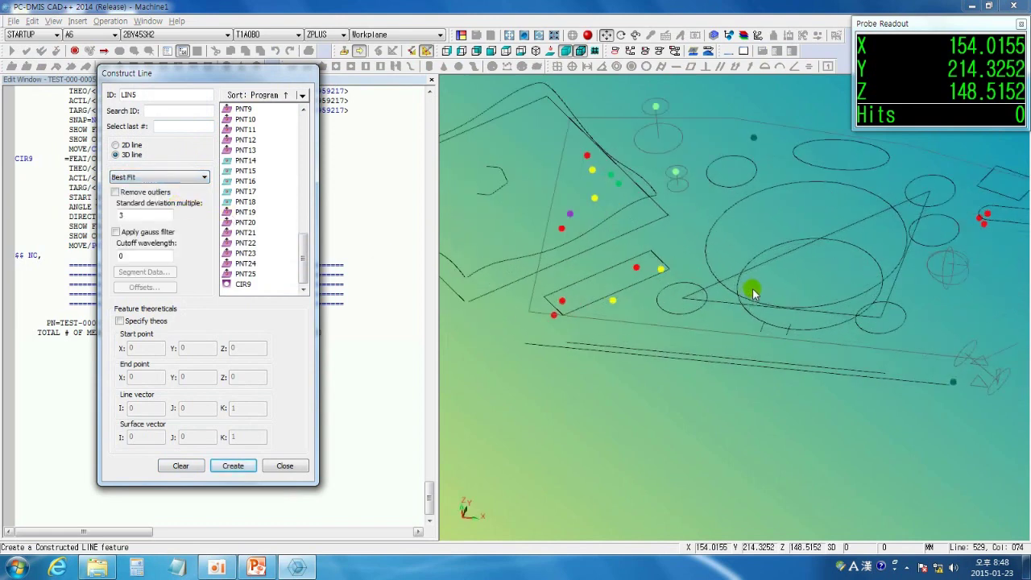
{"action": "left_click", "coordinate": [689, 290]}
{"action": "left_click", "coordinate": [720, 180]}
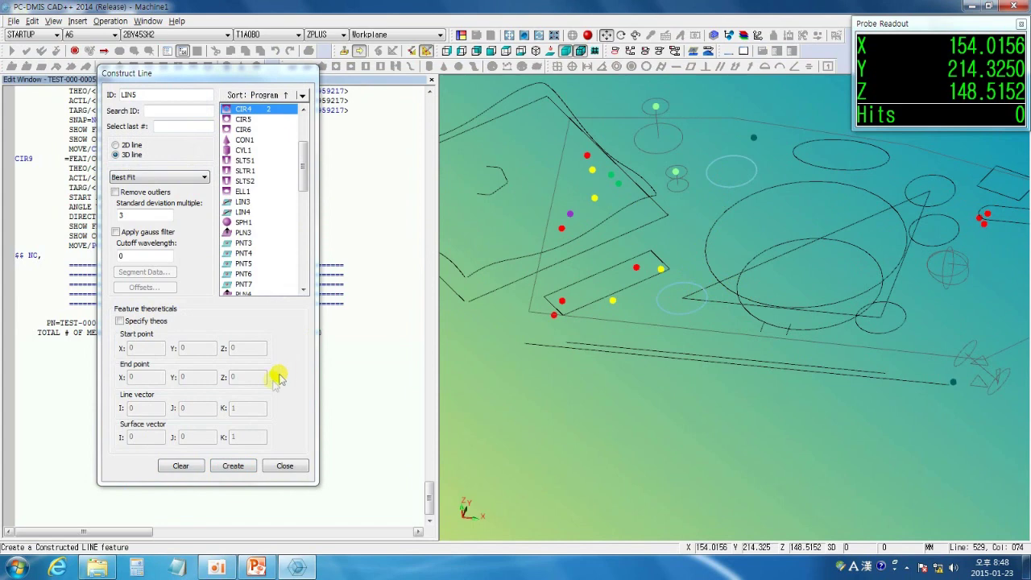
{"action": "left_click", "coordinate": [242, 466]}
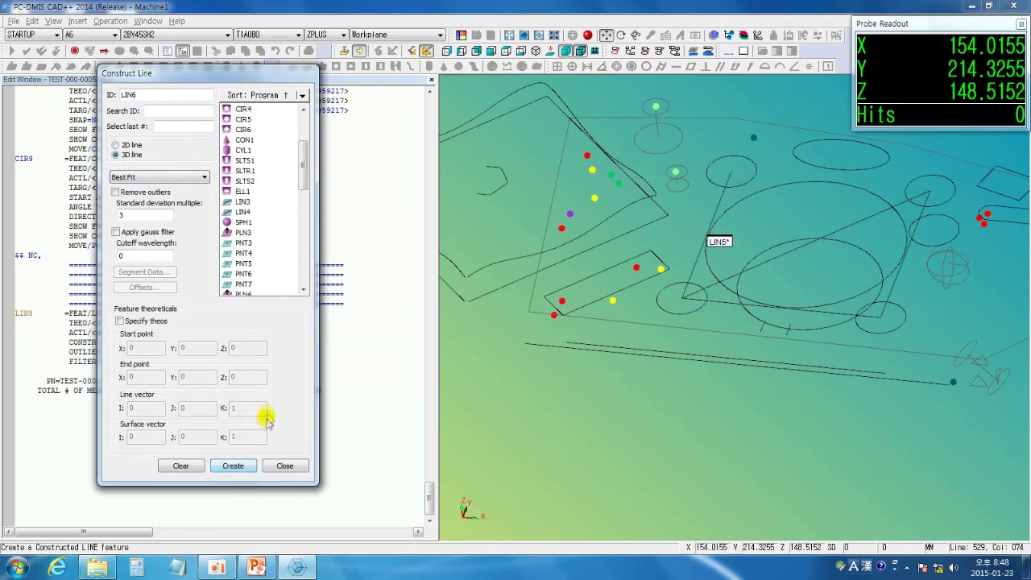
Construct another 3D Best Fit line through circles CIR1, CIR4 and CIR3, and set the cutoff wavelength to 2.5.
{"action": "left_click", "coordinate": [677, 295]}
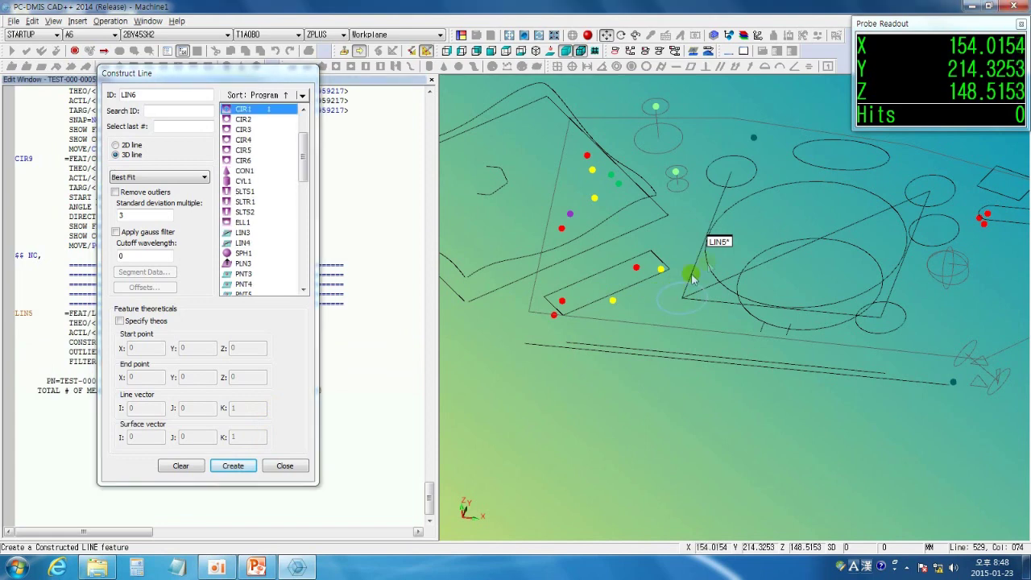
{"action": "left_click", "coordinate": [745, 186]}
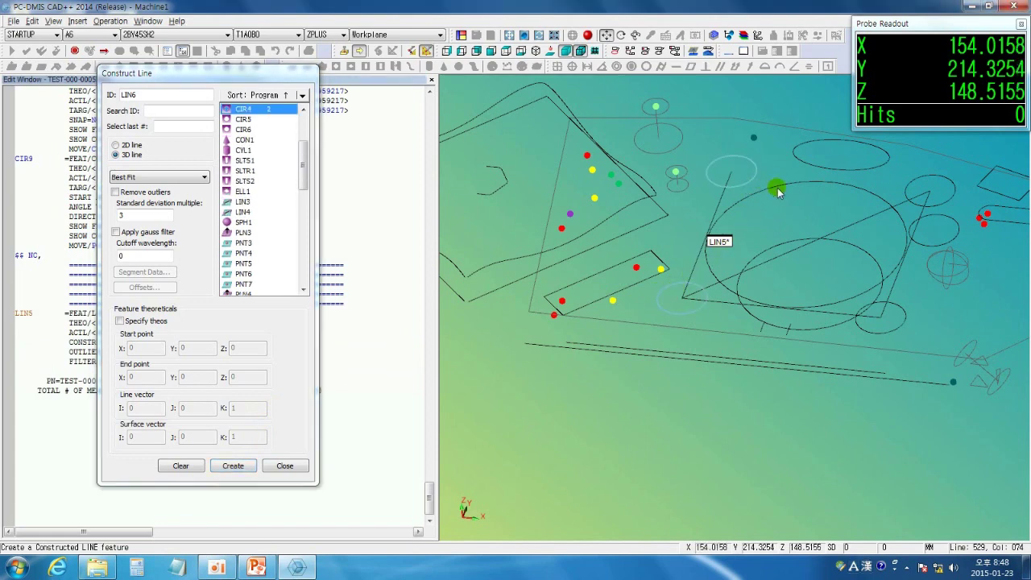
{"action": "left_click", "coordinate": [909, 187]}
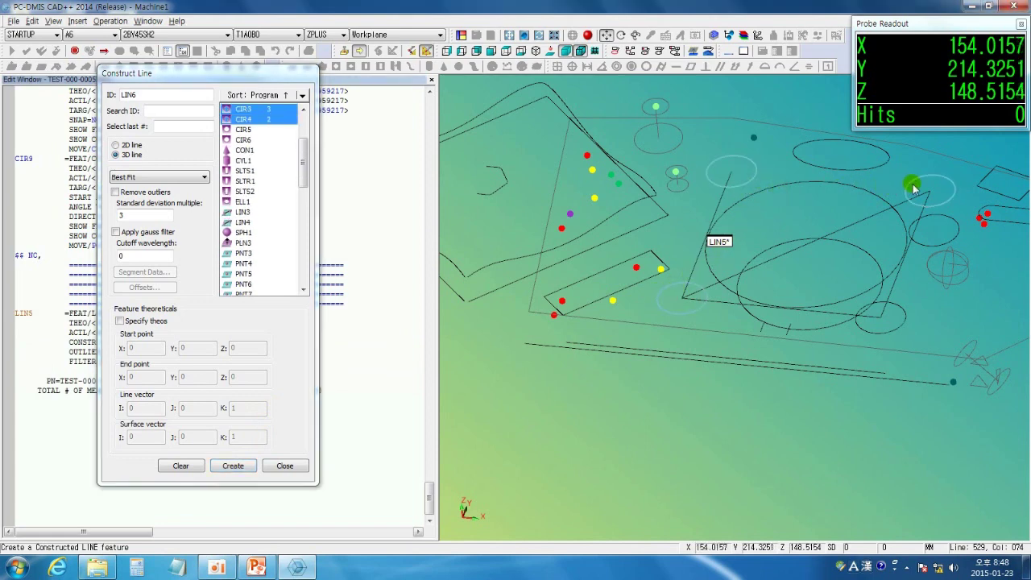
{"action": "left_click", "coordinate": [234, 466]}
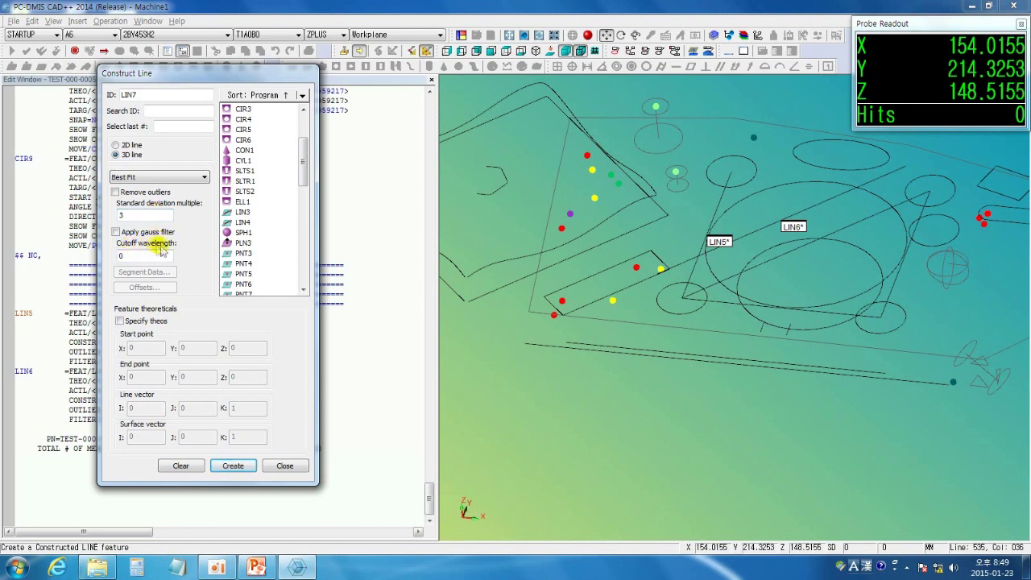
{"action": "double_click", "coordinate": [135, 257]}
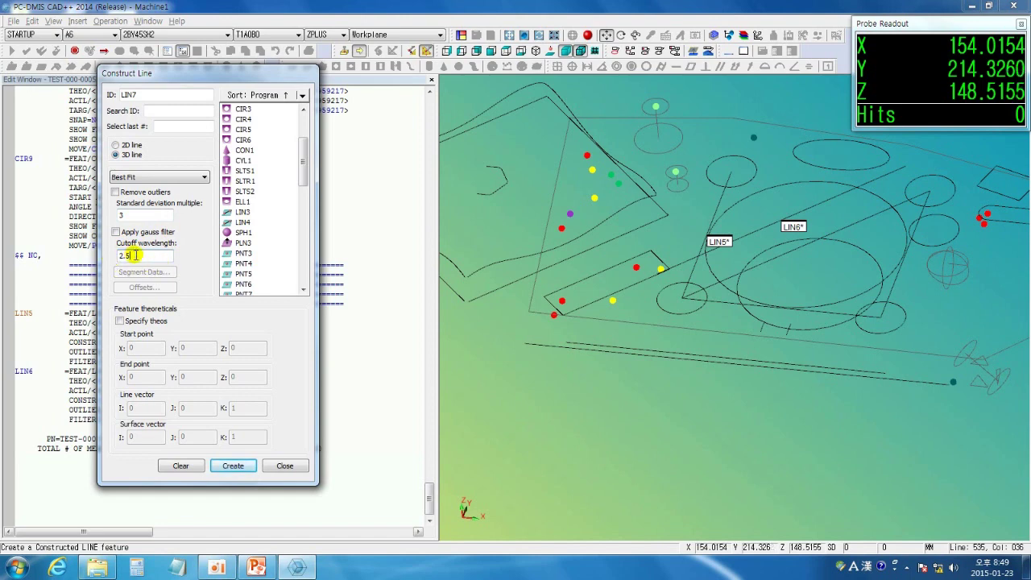
Construct an Intersection line from planes PLN5 and PLN4.
{"action": "left_click", "coordinate": [203, 177]}
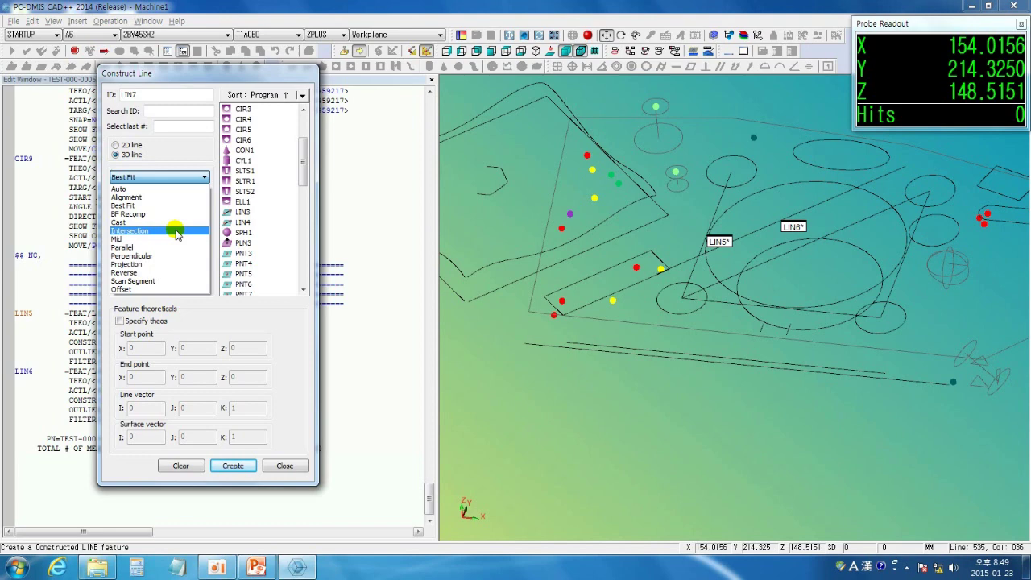
{"action": "left_click", "coordinate": [176, 232]}
{"action": "middle_click_drag", "start_coordinate": [769, 378], "coordinate": [898, 373]}
{"action": "scroll", "coordinate": [898, 372], "scroll_direction": "up", "scroll_amount": 3}
{"action": "scroll", "coordinate": [754, 369], "scroll_direction": "up", "scroll_amount": 4}
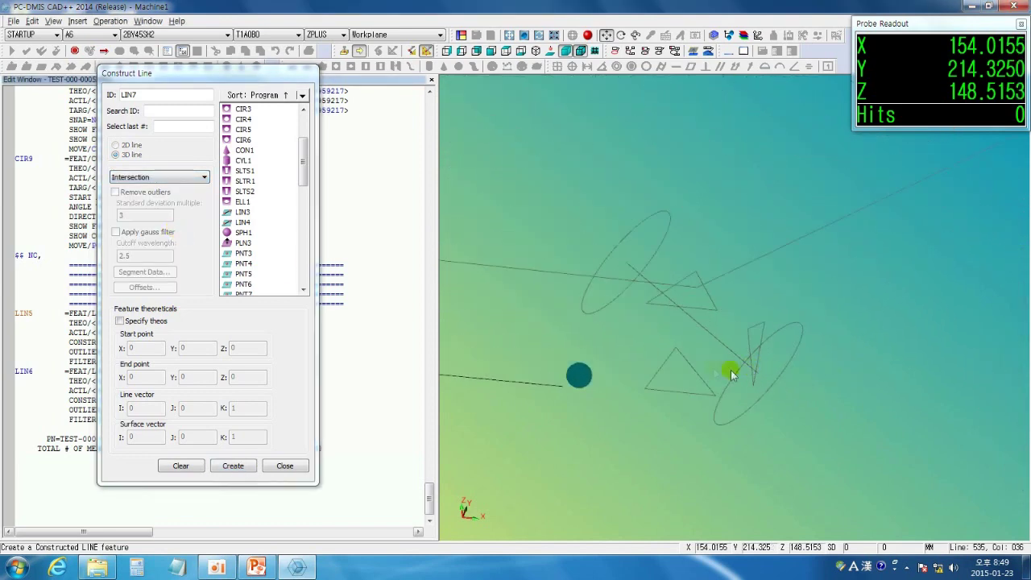
{"action": "left_click", "coordinate": [692, 363]}
{"action": "left_click", "coordinate": [700, 310]}
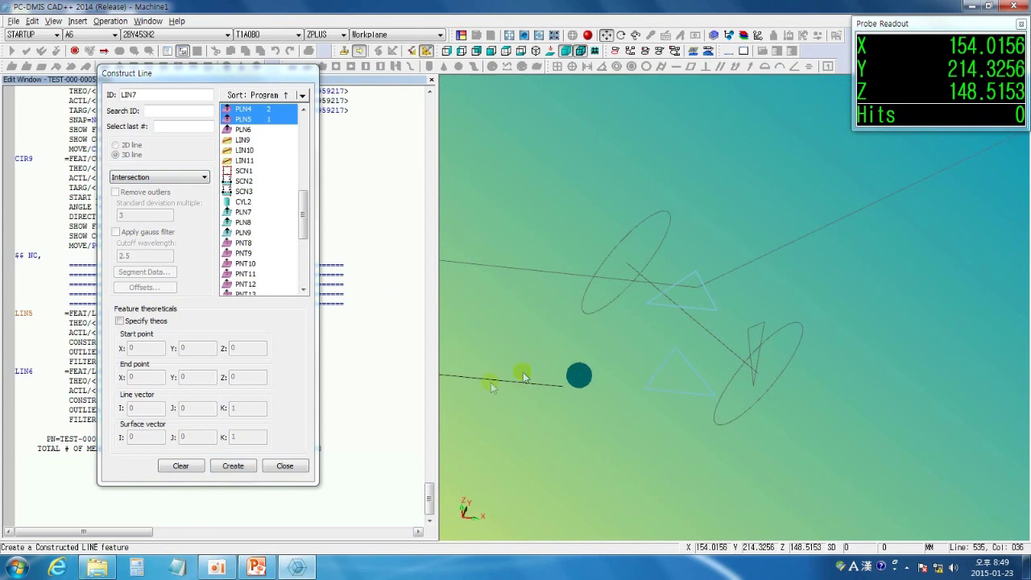
{"action": "left_click", "coordinate": [234, 466]}
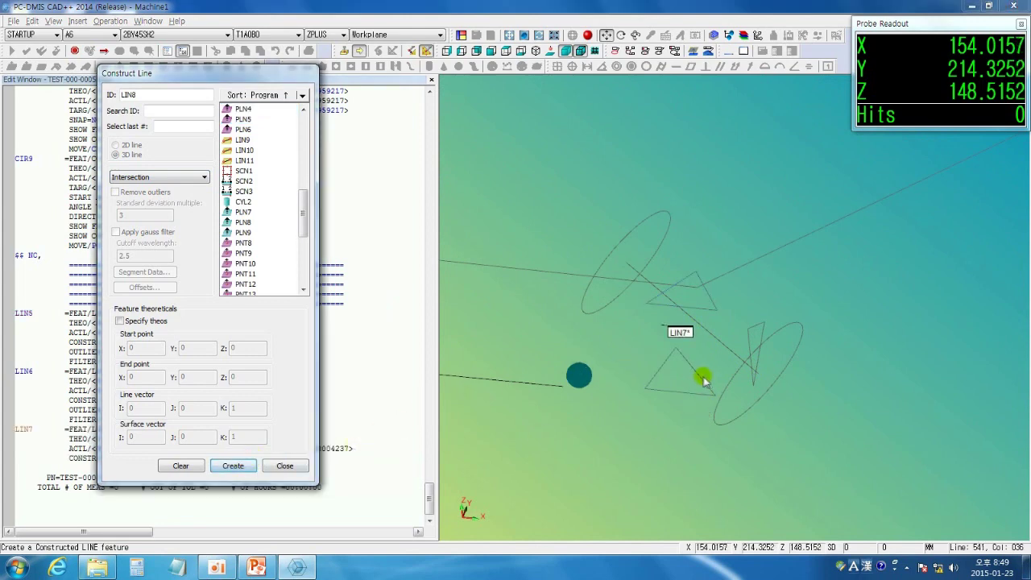
Construct two more Intersection lines, one from planes PLN5 and PLN6 and one from planes PLN6 and PLN4.
{"action": "left_click", "coordinate": [743, 338]}
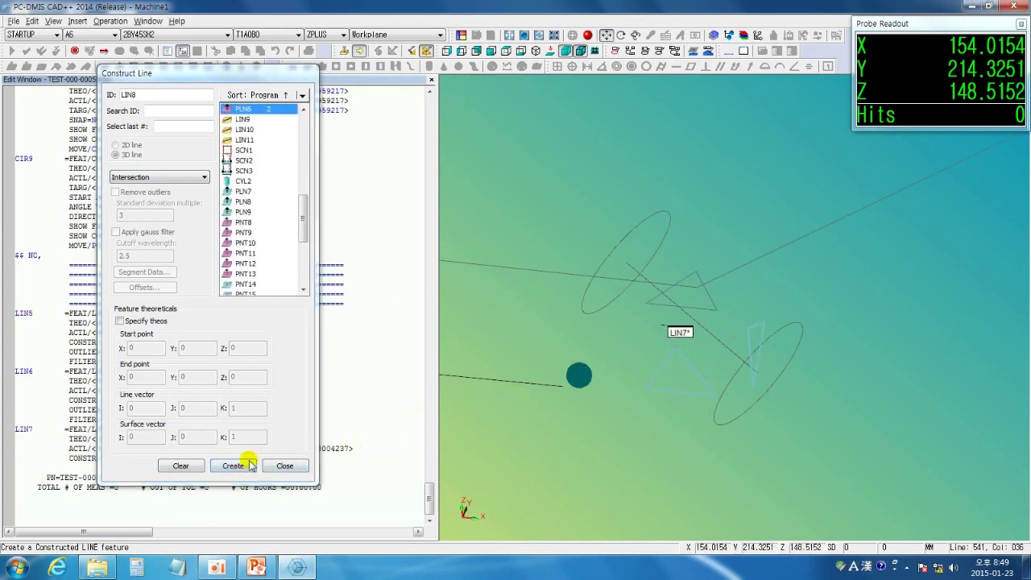
{"action": "left_click", "coordinate": [236, 465]}
{"action": "left_click", "coordinate": [754, 325]}
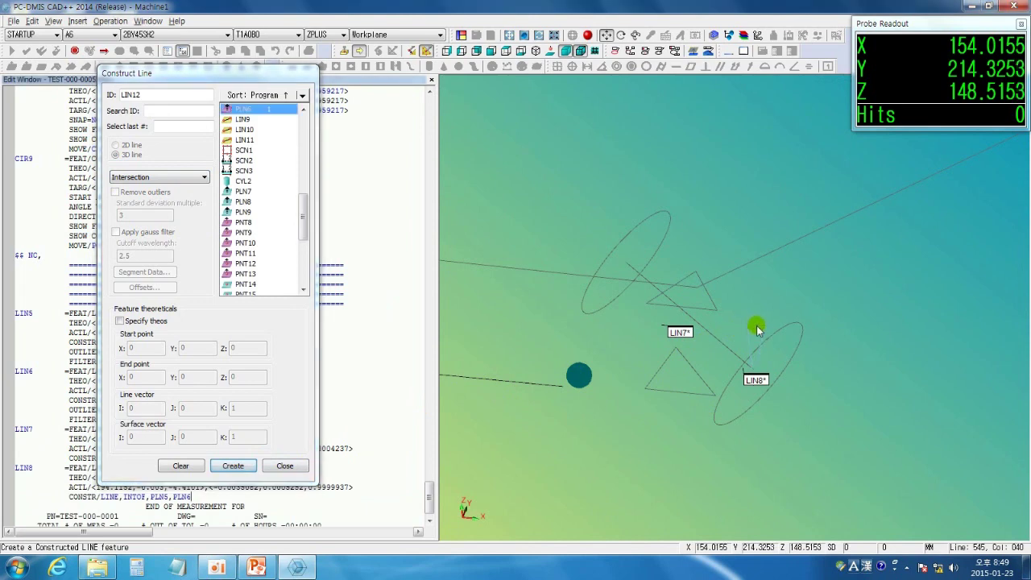
{"action": "left_click", "coordinate": [712, 304]}
{"action": "left_click", "coordinate": [233, 466]}
Compare the three intersection lines with the edges of the part by temporarily showing the shaded solid model.
{"action": "right_click_drag", "start_coordinate": [473, 425], "coordinate": [625, 181]}
{"action": "left_click", "coordinate": [523, 35]}
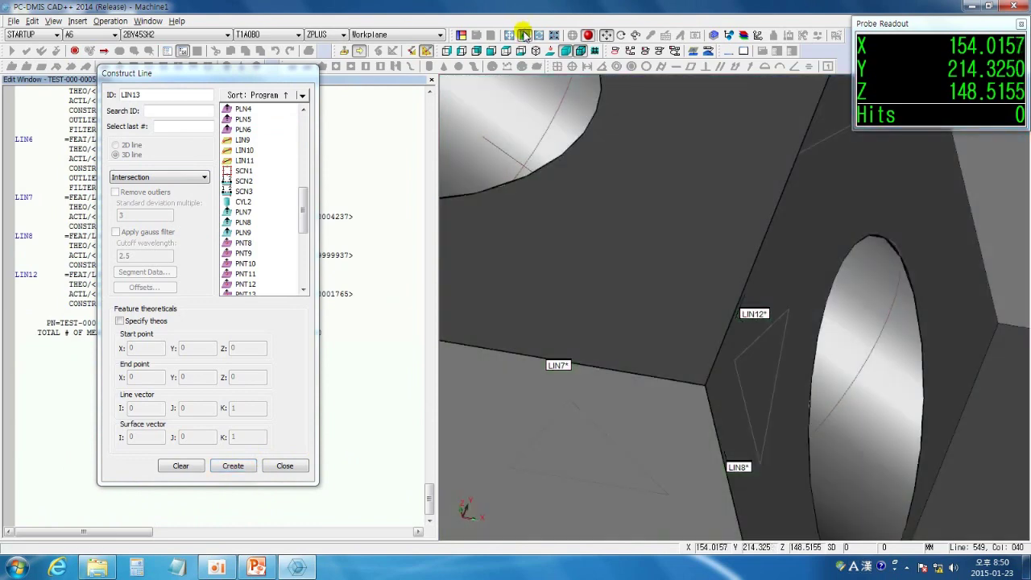
{"action": "left_click", "coordinate": [524, 35]}
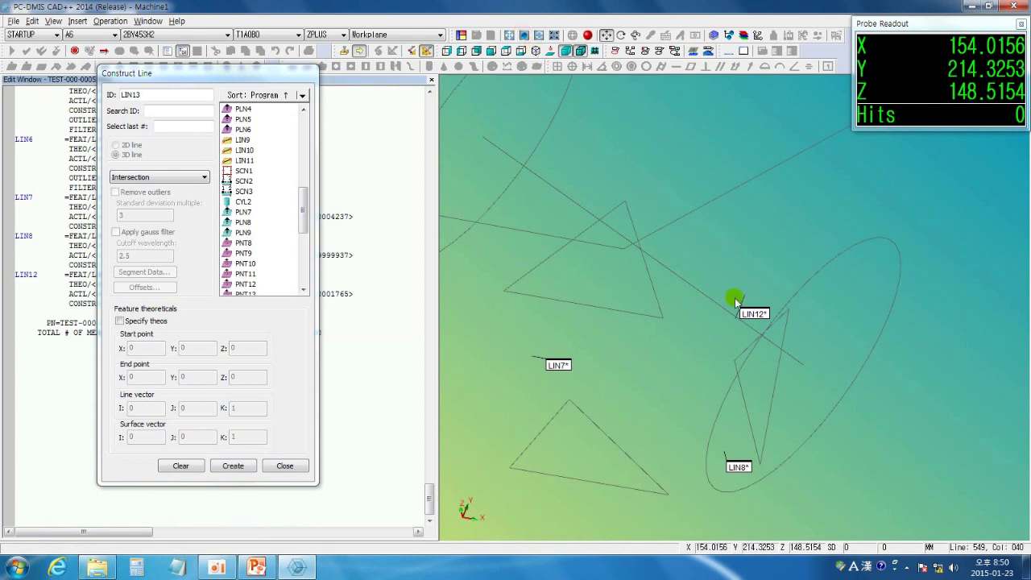
{"action": "mouse_move", "coordinate": [693, 308]}
{"action": "right_mouse_down"}
{"action": "mouse_move", "coordinate": [720, 235]}
{"action": "mouse_move", "coordinate": [723, 249]}
{"action": "mouse_move", "coordinate": [712, 244]}
{"action": "right_mouse_up"}
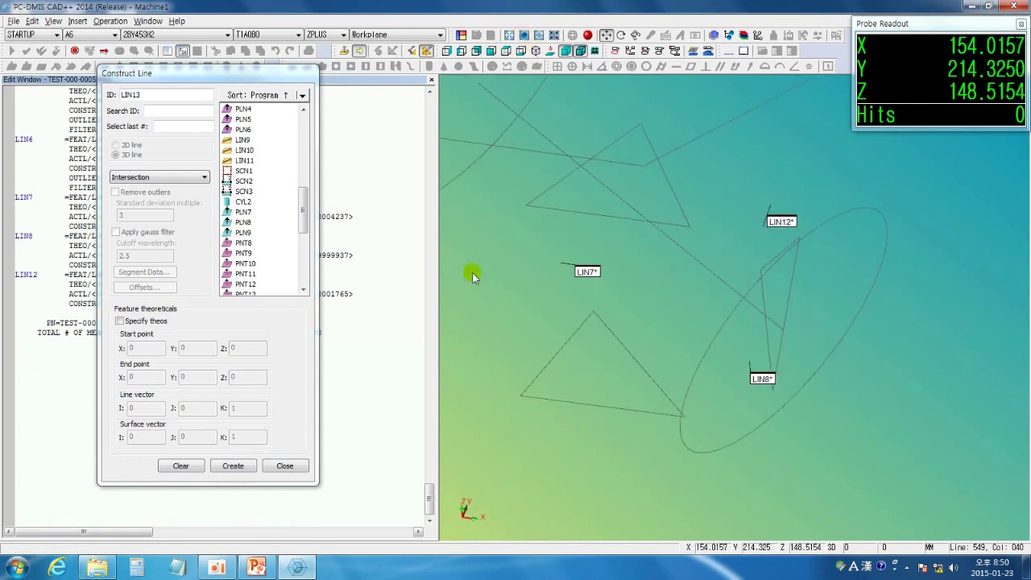
{"action": "left_click", "coordinate": [189, 179]}
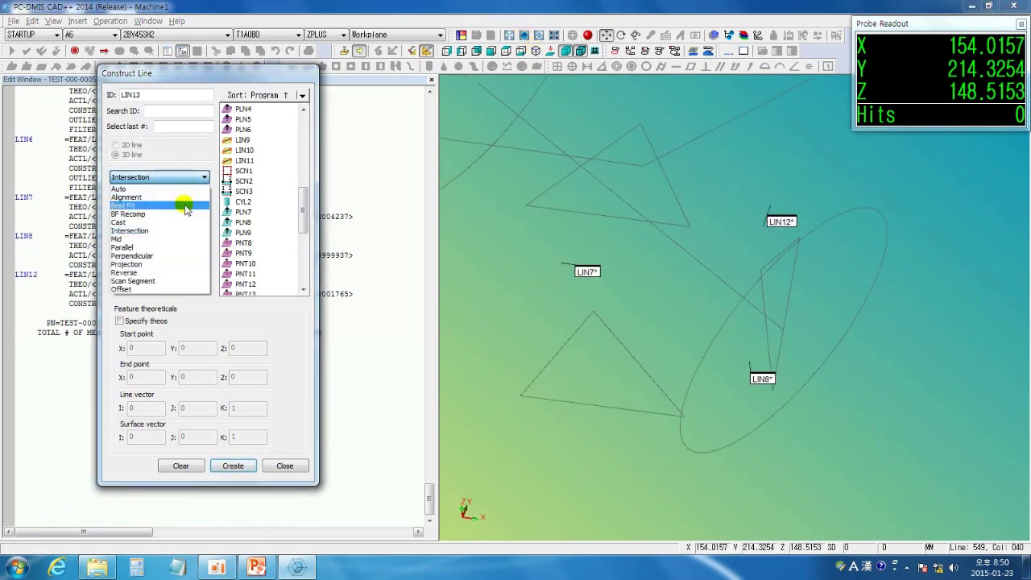
{"action": "left_click", "coordinate": [177, 240]}
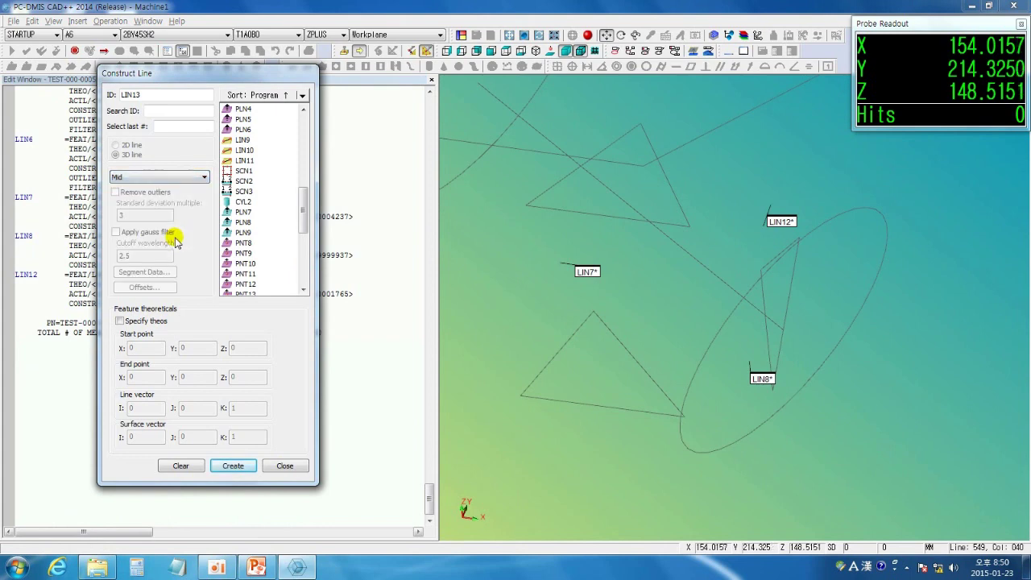
{"action": "right_click_drag", "start_coordinate": [636, 324], "coordinate": [641, 325]}
{"action": "scroll", "coordinate": [641, 321], "scroll_direction": "down", "scroll_amount": 5}
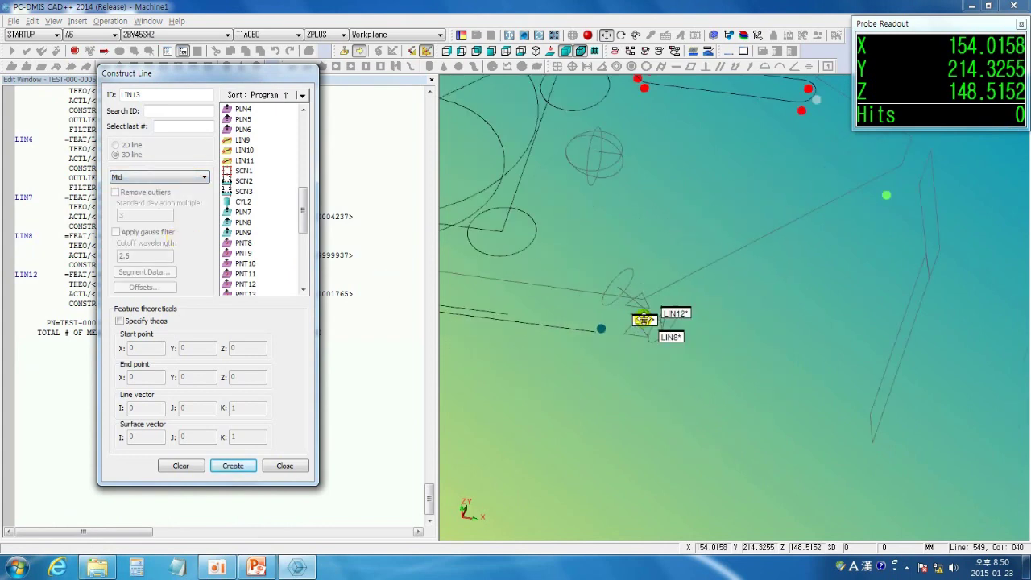
{"action": "right_click_drag", "start_coordinate": [585, 303], "coordinate": [778, 308]}
{"action": "right_click_drag", "start_coordinate": [669, 286], "coordinate": [668, 254]}
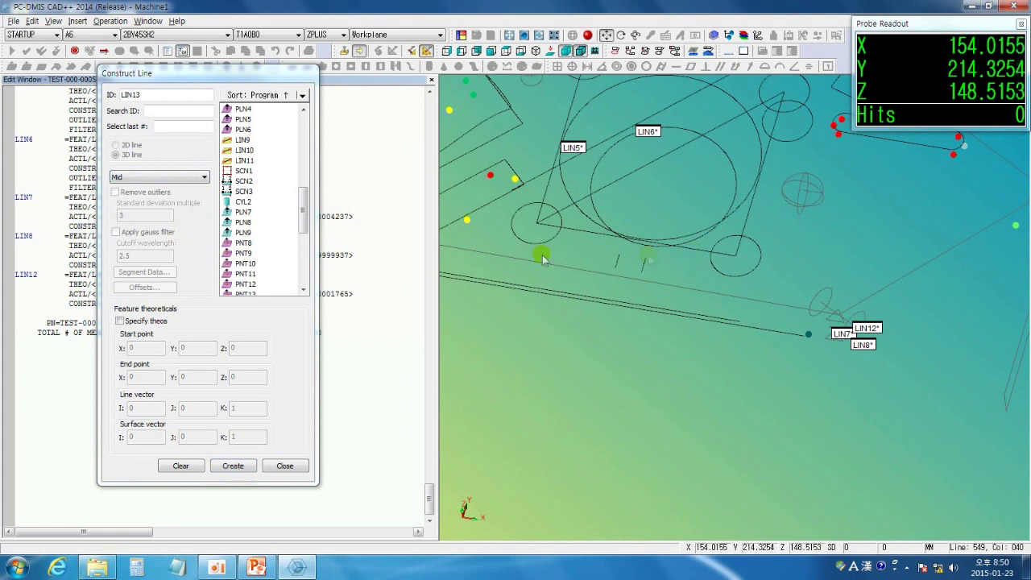
{"action": "left_click", "coordinate": [283, 466]}
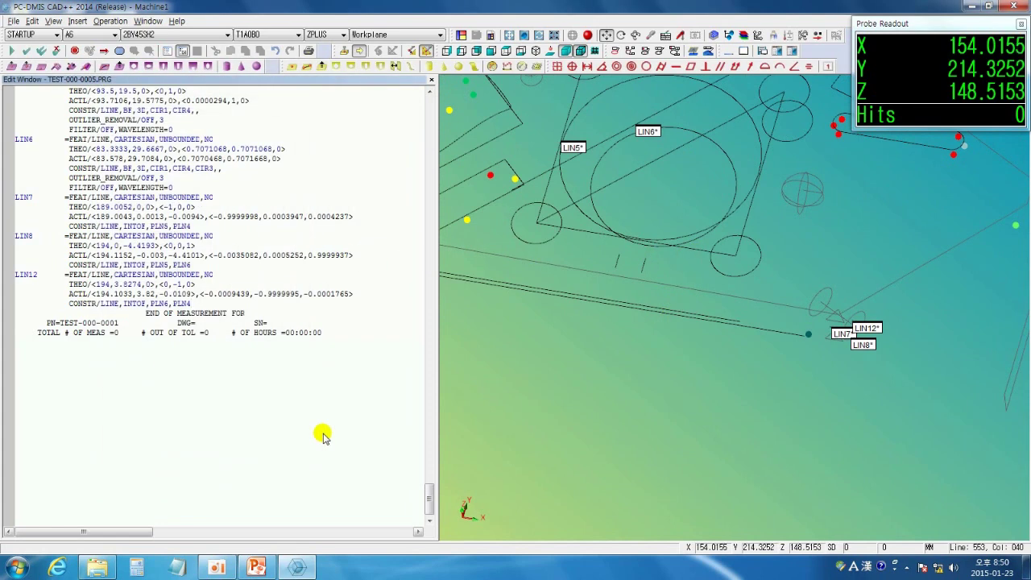
Construct a Mid line between lines LIN9 and LIN2 and check its position between them.
{"action": "left_click", "coordinate": [307, 66]}
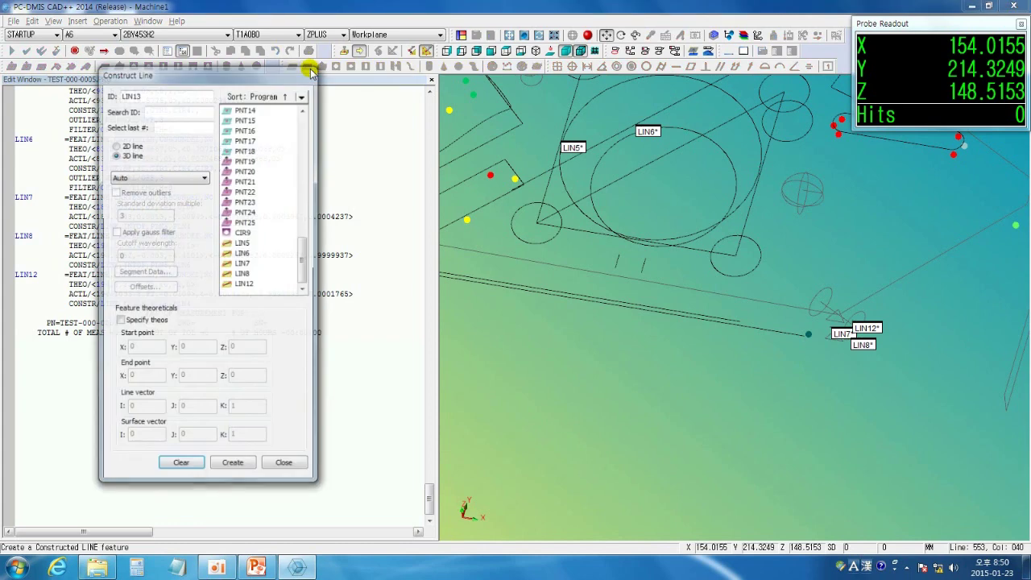
{"action": "left_click", "coordinate": [148, 176]}
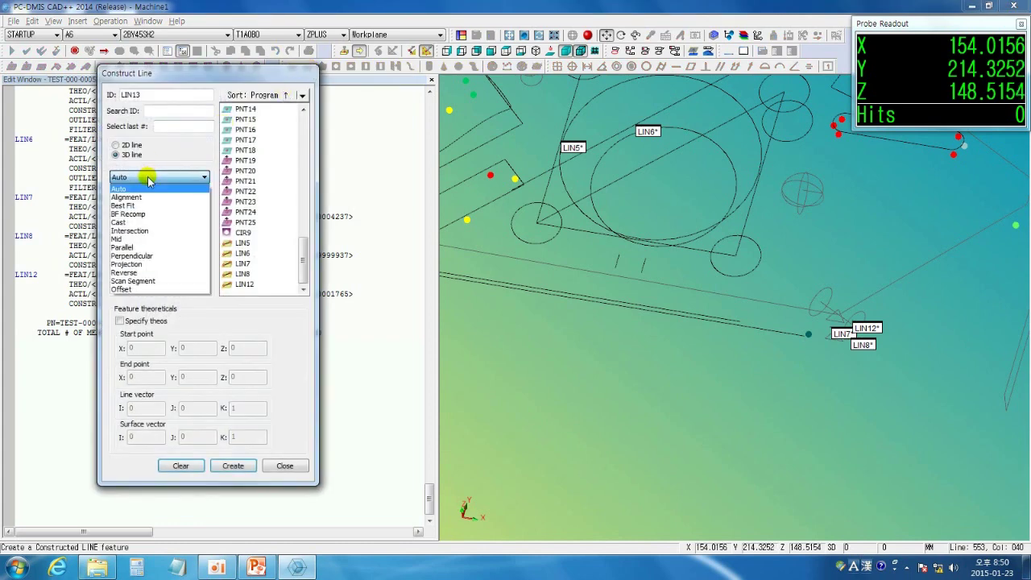
{"action": "left_click", "coordinate": [151, 243]}
{"action": "left_click", "coordinate": [695, 249]}
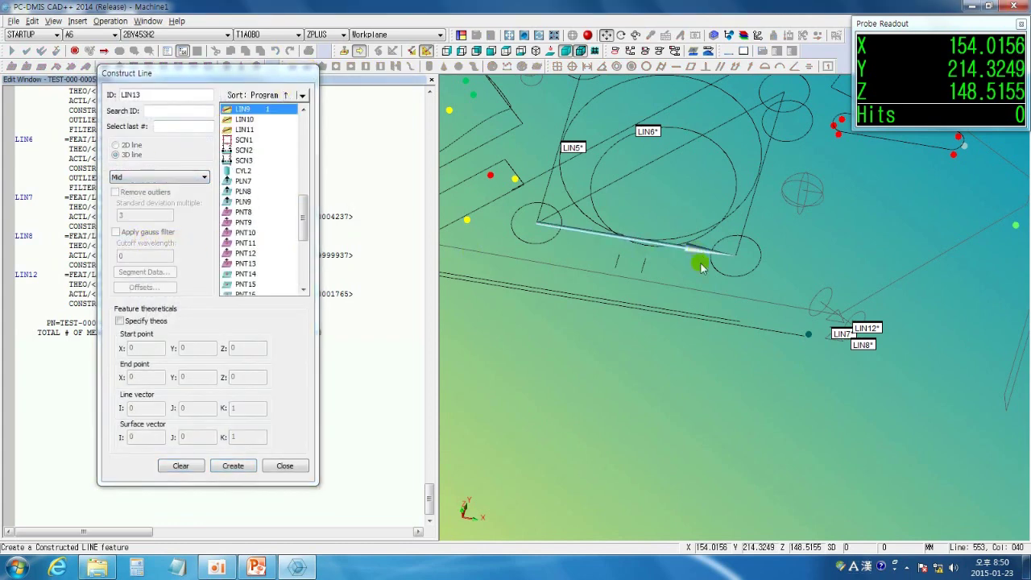
{"action": "left_click", "coordinate": [752, 335]}
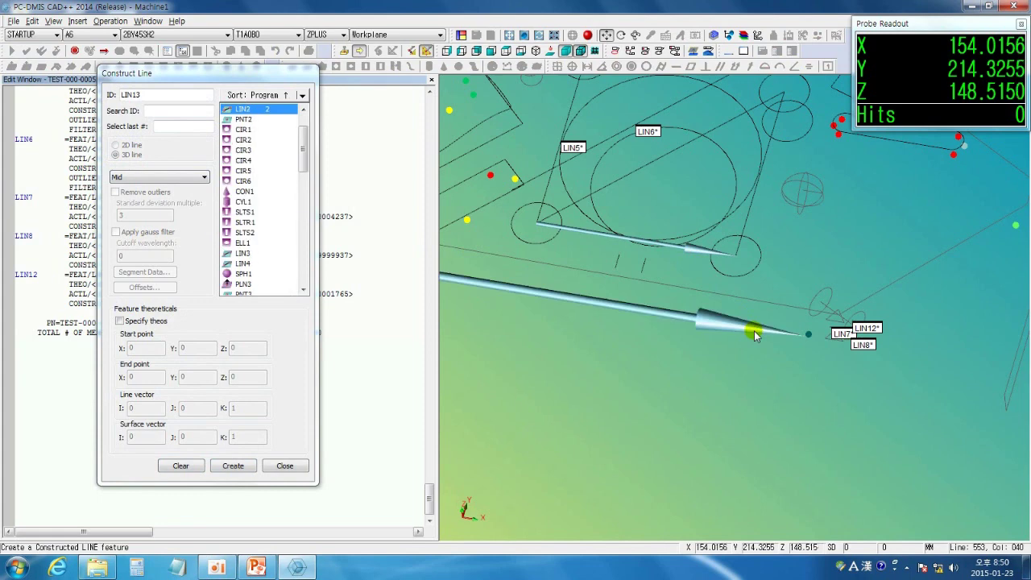
{"action": "left_click", "coordinate": [243, 465]}
{"action": "middle_click_drag", "start_coordinate": [624, 336], "coordinate": [650, 455]}
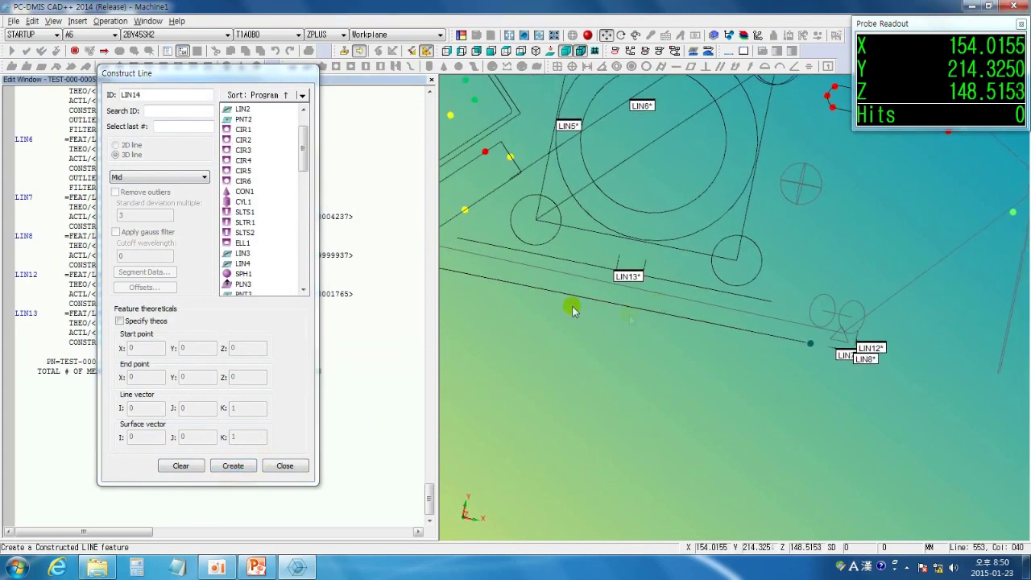
Construct a Parallel line through circle CIR4, parallel to line LIN11, and check its position at the circle.
{"action": "left_click", "coordinate": [177, 177]}
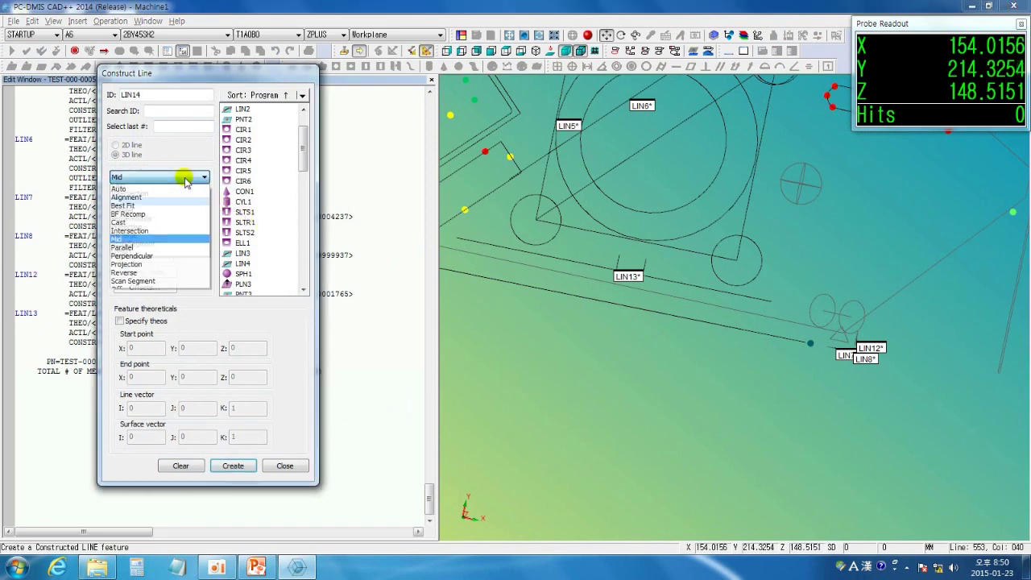
{"action": "left_click", "coordinate": [172, 248]}
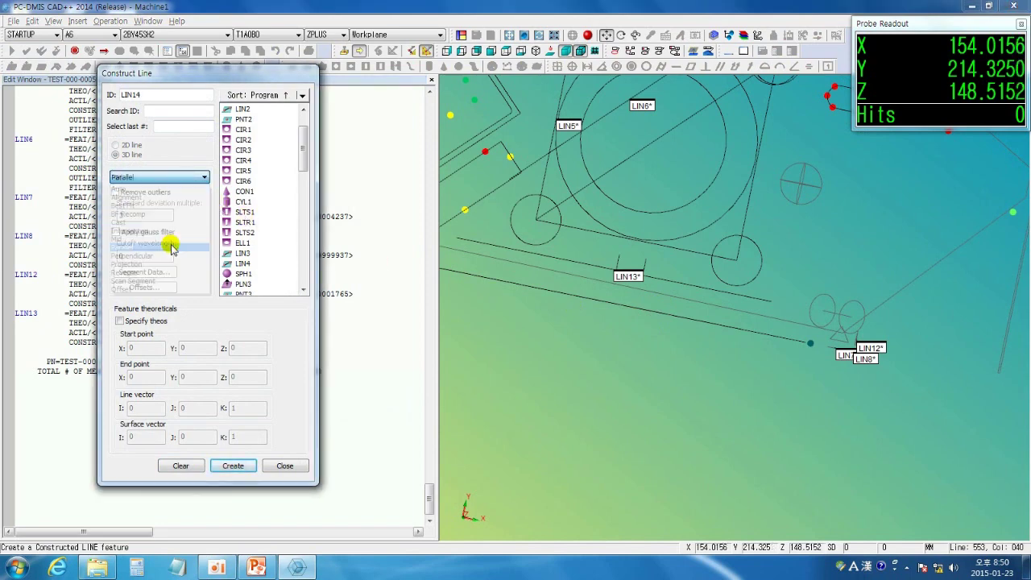
{"action": "middle_click_drag", "start_coordinate": [544, 262], "coordinate": [582, 235]}
{"action": "scroll", "coordinate": [582, 236], "scroll_direction": "up", "scroll_amount": 3}
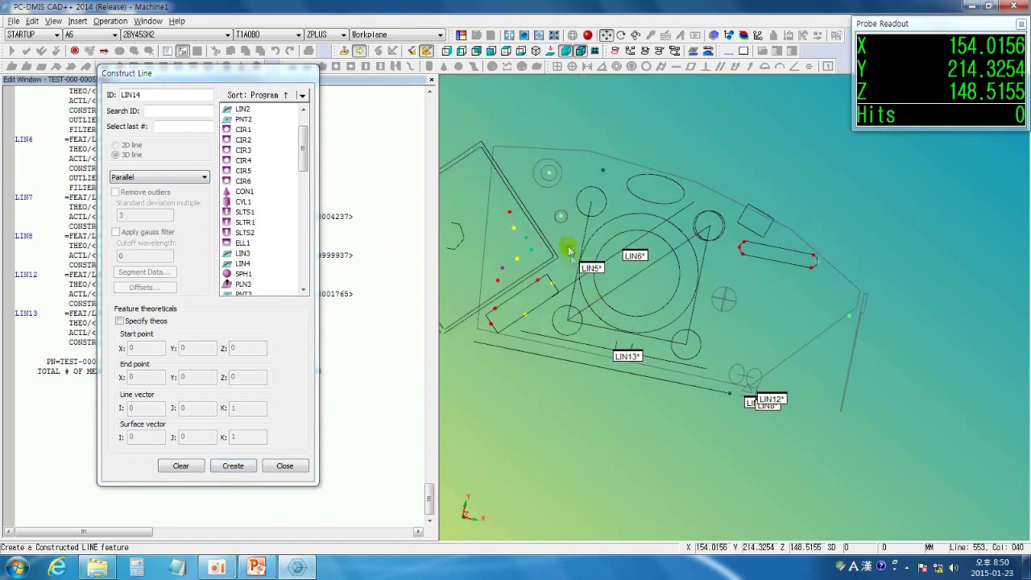
{"action": "left_click", "coordinate": [726, 288]}
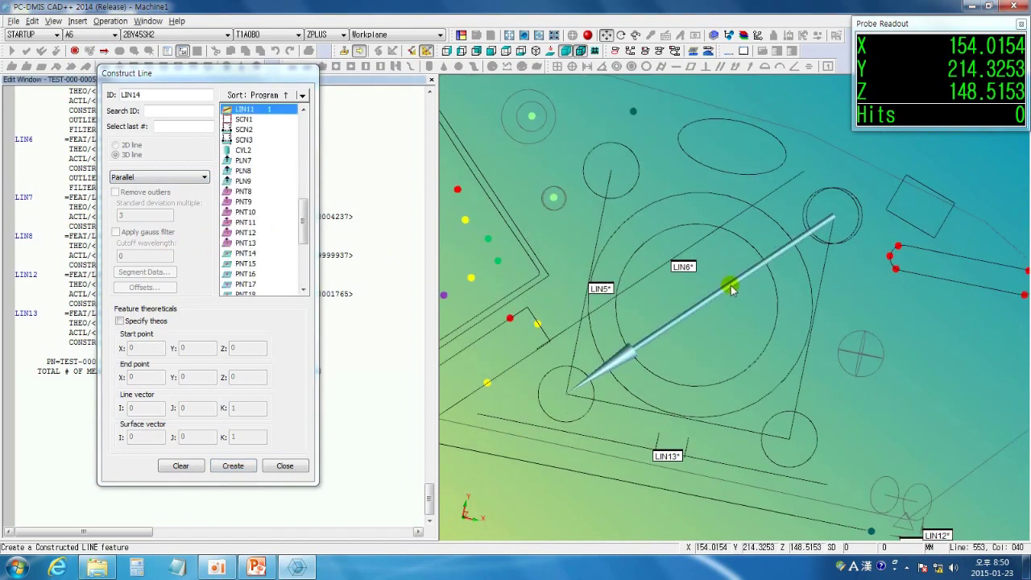
{"action": "left_click", "coordinate": [242, 463]}
{"action": "scroll", "coordinate": [612, 171], "scroll_direction": "up", "scroll_amount": 6}
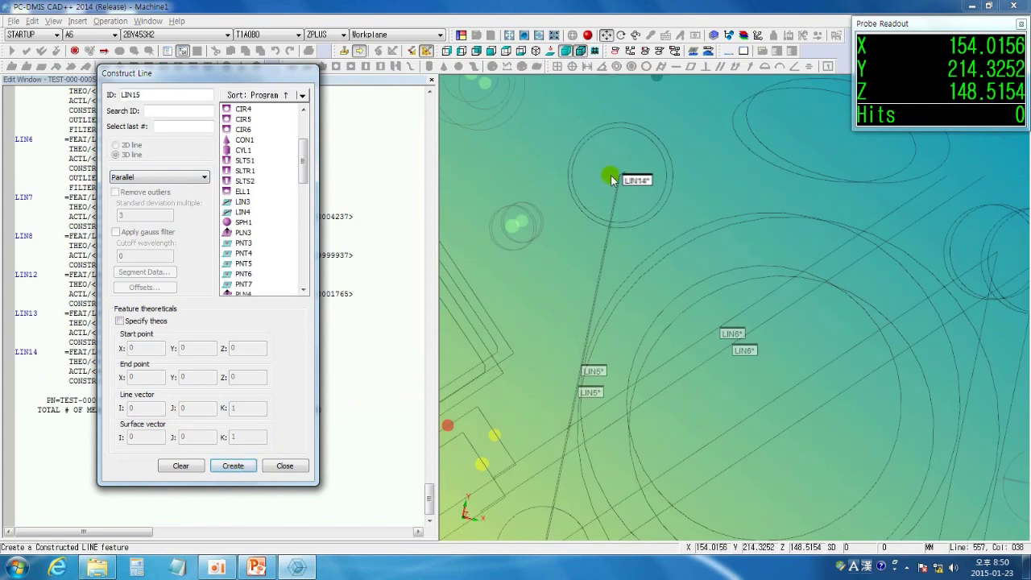
{"action": "scroll", "coordinate": [620, 187], "scroll_direction": "down", "scroll_amount": 6}
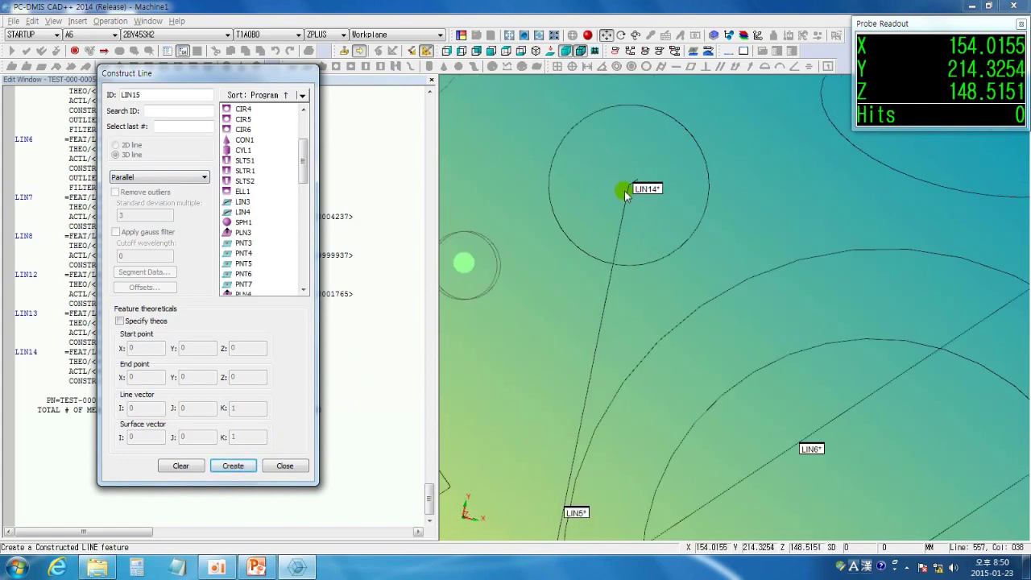
Construct a Perpendicular line from circle CIR4 to line LIN11.
{"action": "left_click", "coordinate": [173, 177]}
{"action": "left_click", "coordinate": [168, 256]}
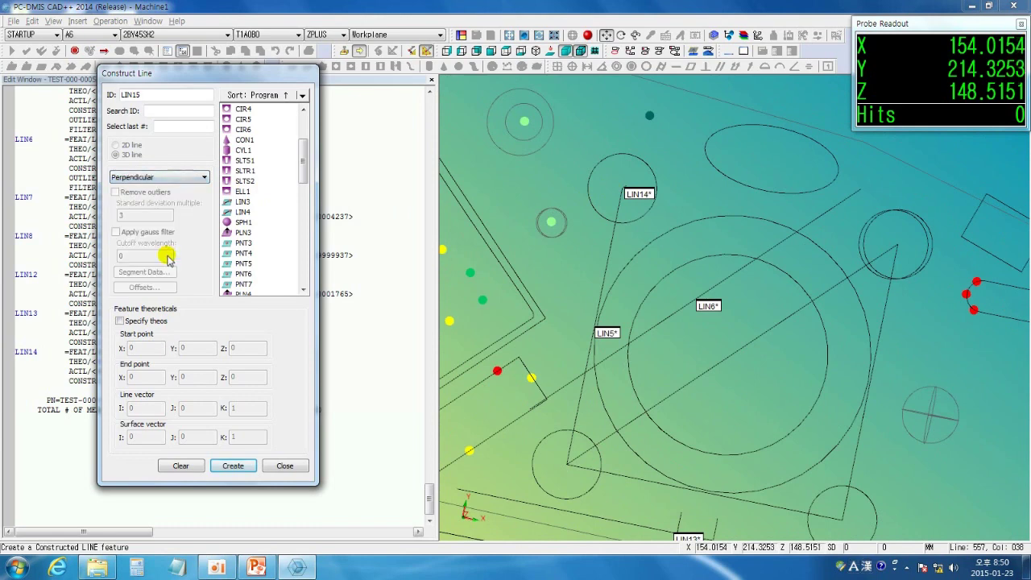
{"action": "left_click", "coordinate": [789, 317]}
{"action": "left_click", "coordinate": [650, 224]}
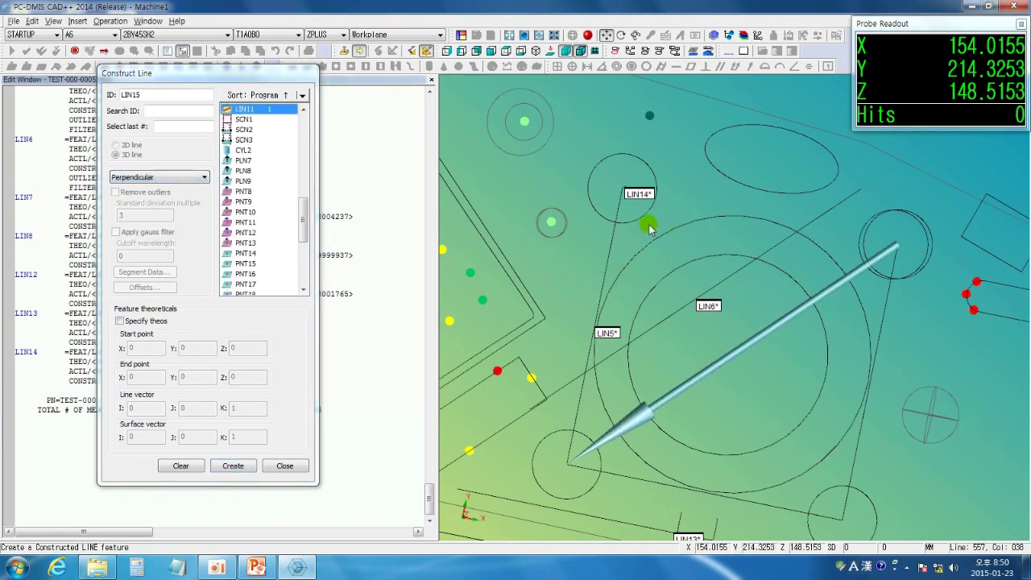
{"action": "left_click", "coordinate": [233, 465]}
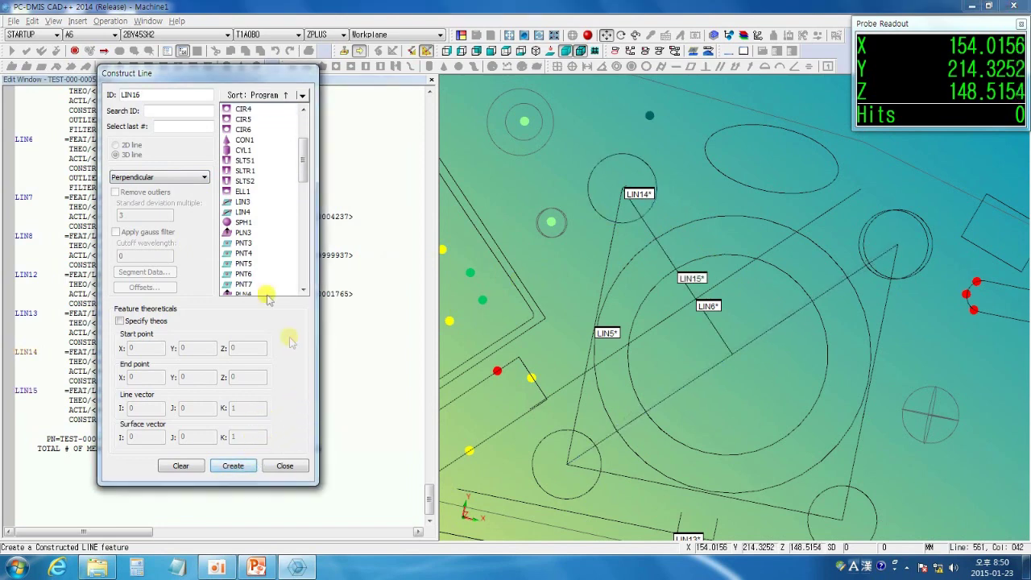
Construct a Projection line by projecting line LIN10 onto plane PLN7.
{"action": "left_click", "coordinate": [204, 177]}
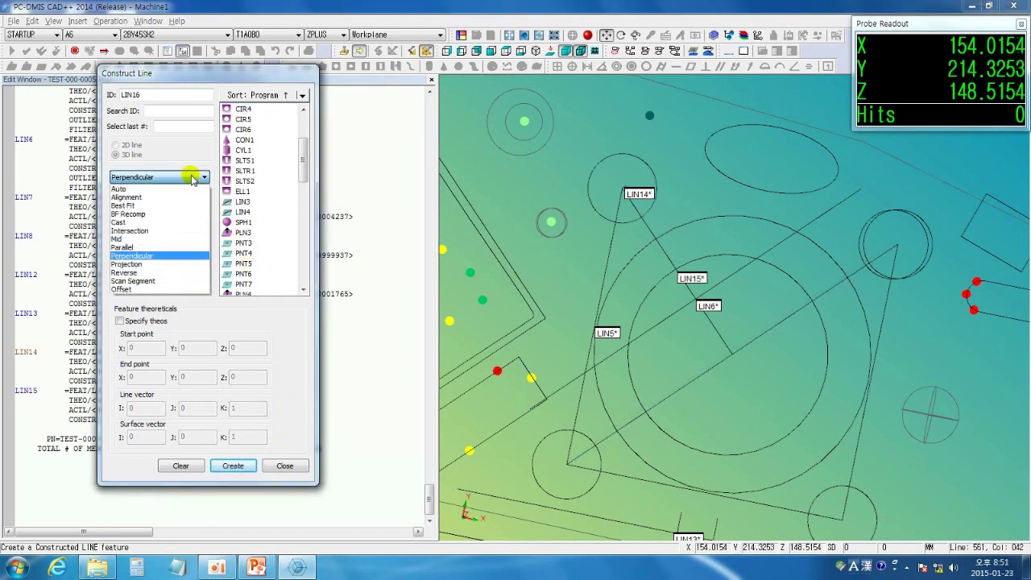
{"action": "left_click", "coordinate": [159, 265]}
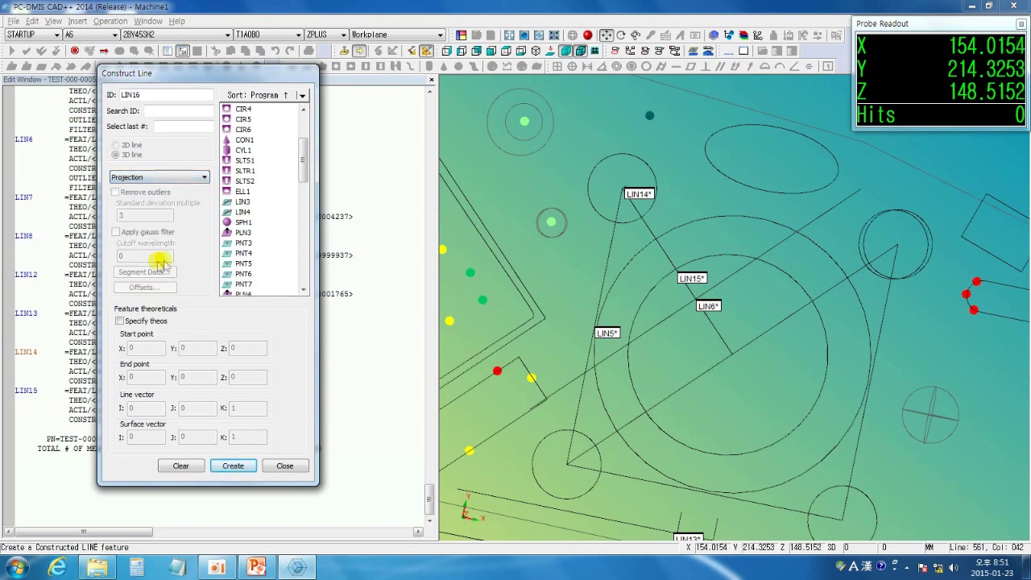
{"action": "scroll", "coordinate": [568, 272], "scroll_direction": "down", "scroll_amount": 3}
{"action": "middle_click_drag", "start_coordinate": [714, 316], "coordinate": [686, 283]}
{"action": "left_click", "coordinate": [973, 343]}
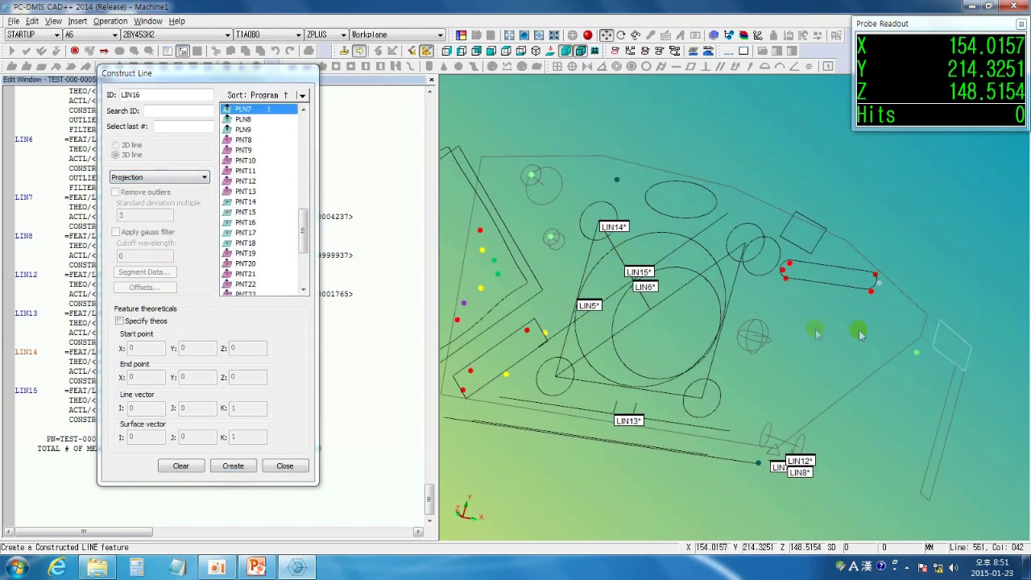
{"action": "left_click", "coordinate": [742, 298]}
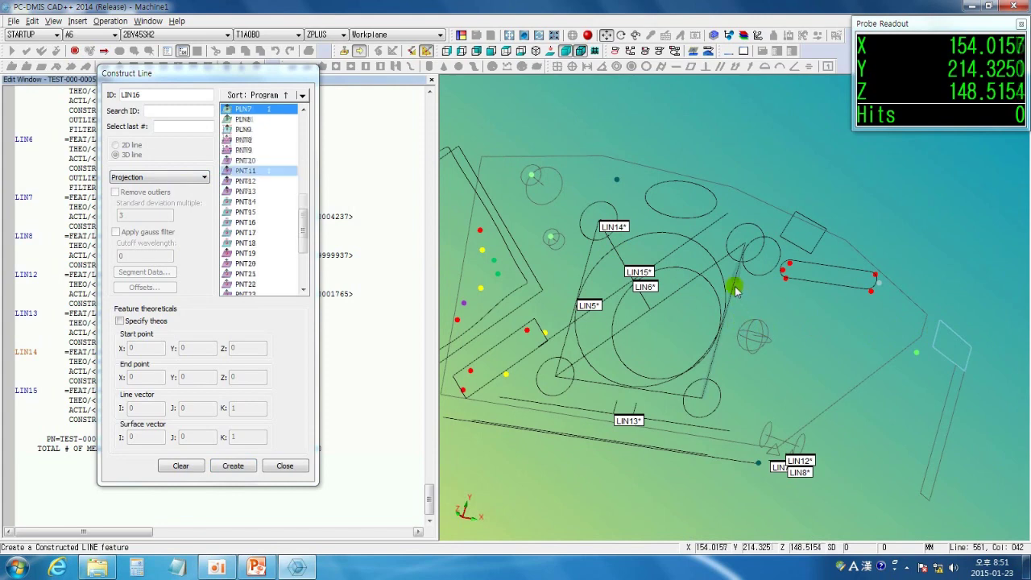
{"action": "left_click", "coordinate": [252, 465]}
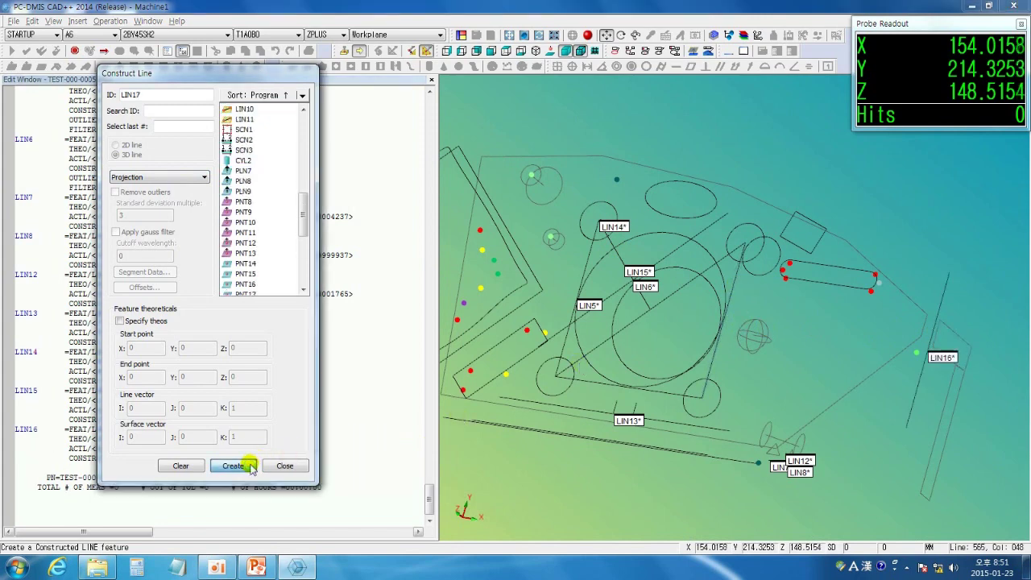
{"action": "middle_click_drag", "start_coordinate": [832, 403], "coordinate": [923, 419]}
{"action": "right_click_drag", "start_coordinate": [845, 403], "coordinate": [834, 394]}
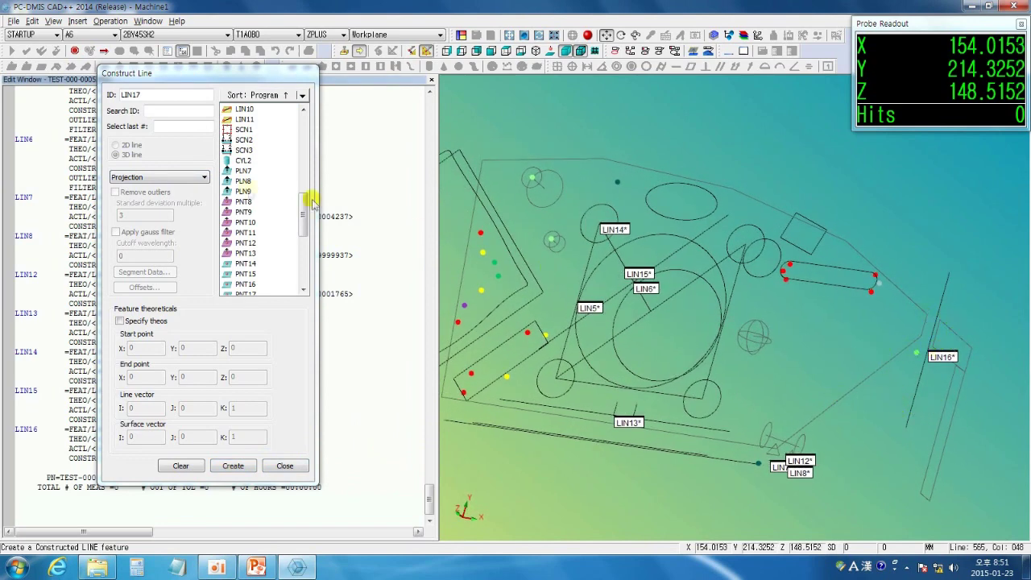
Construct a Reverse line from line LIN9 and finish the line construction.
{"action": "left_click", "coordinate": [165, 178]}
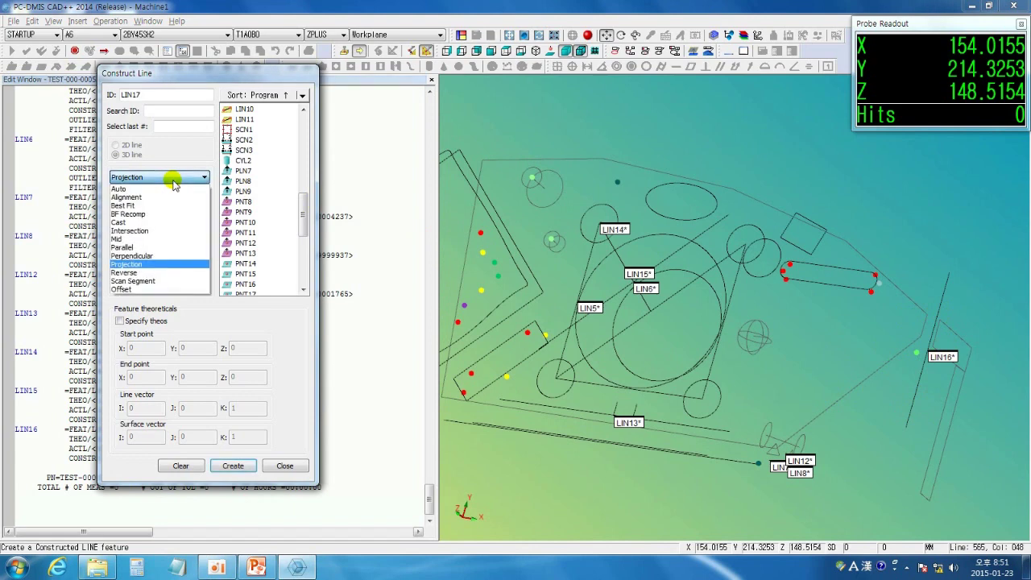
{"action": "left_click", "coordinate": [150, 272]}
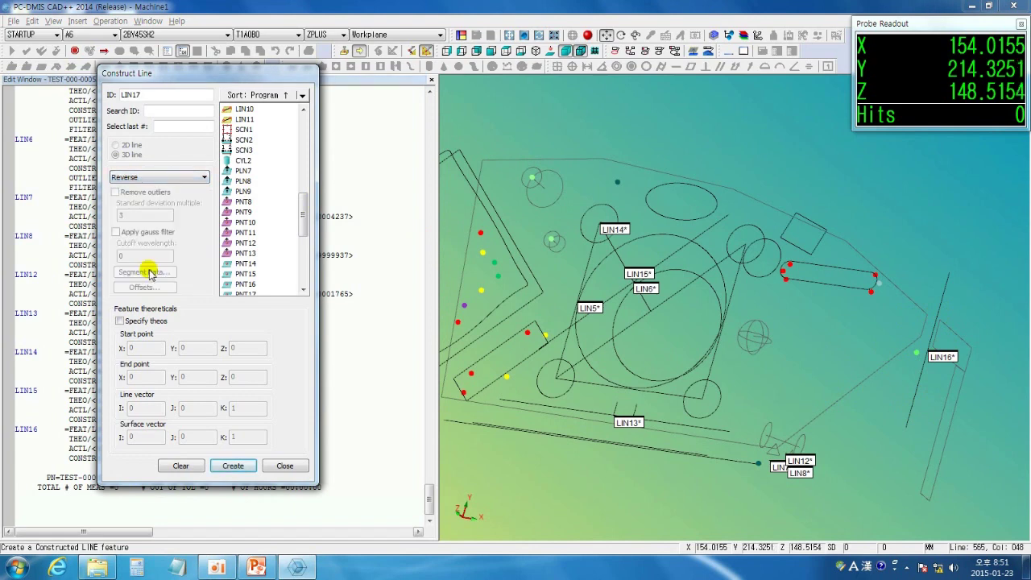
{"action": "left_click", "coordinate": [587, 392]}
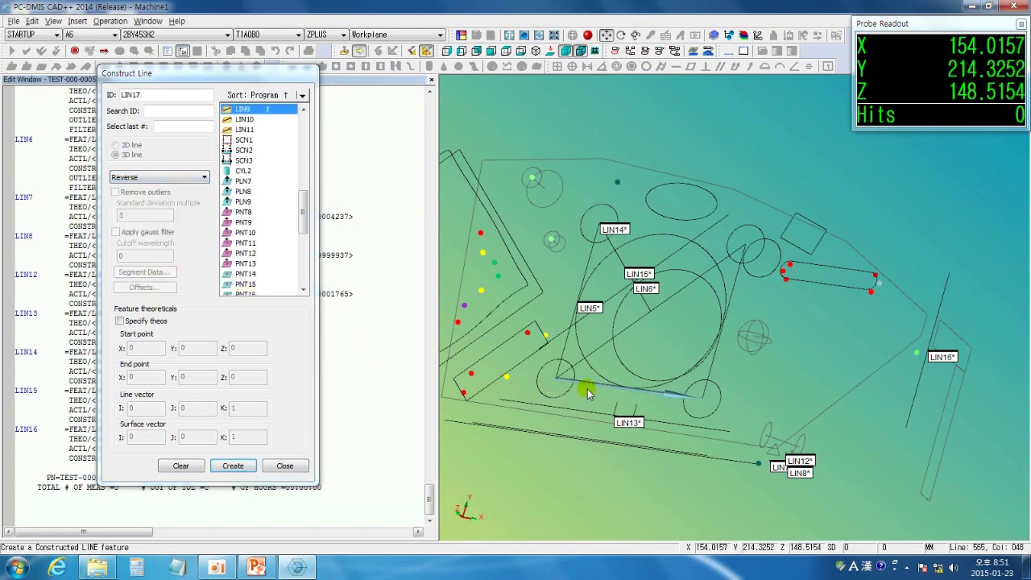
{"action": "left_click", "coordinate": [232, 466]}
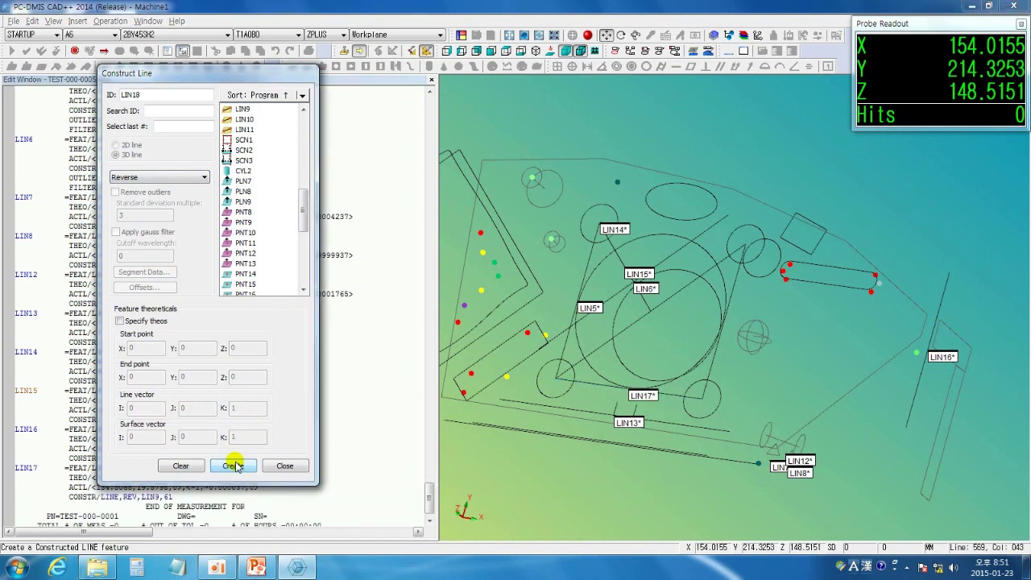
{"action": "left_click", "coordinate": [286, 466]}
Construct a Pierce point where the reversed line LIN17 passes through circle CIR1.
{"action": "scroll", "coordinate": [567, 391], "scroll_direction": "up", "scroll_amount": 5}
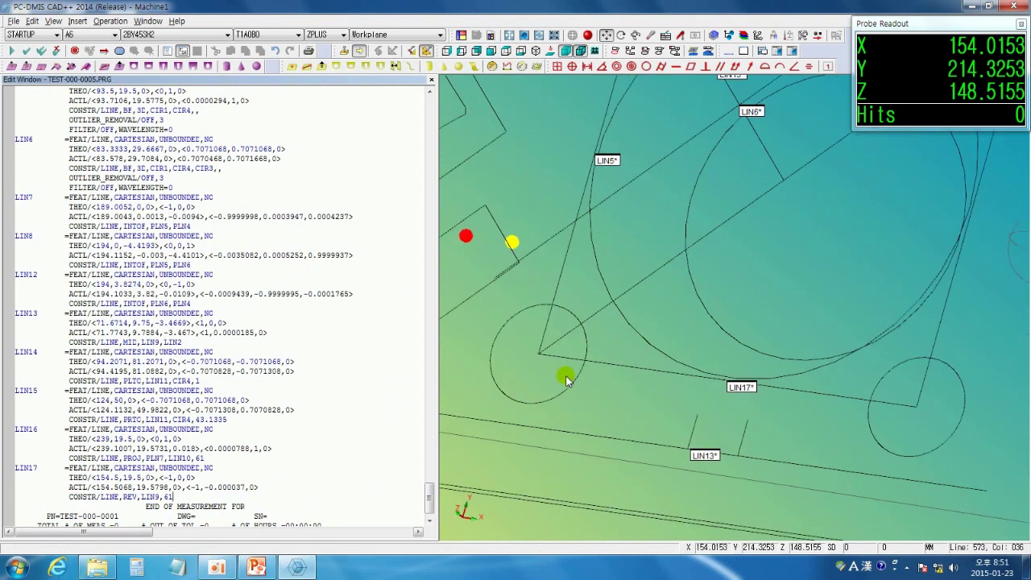
{"action": "left_click", "coordinate": [293, 66]}
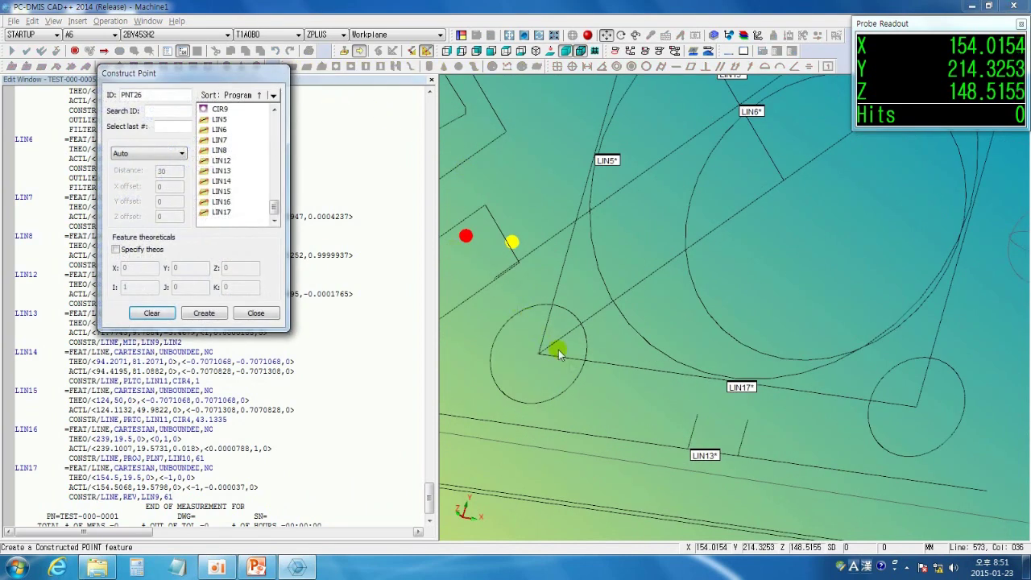
{"action": "left_click", "coordinate": [613, 364]}
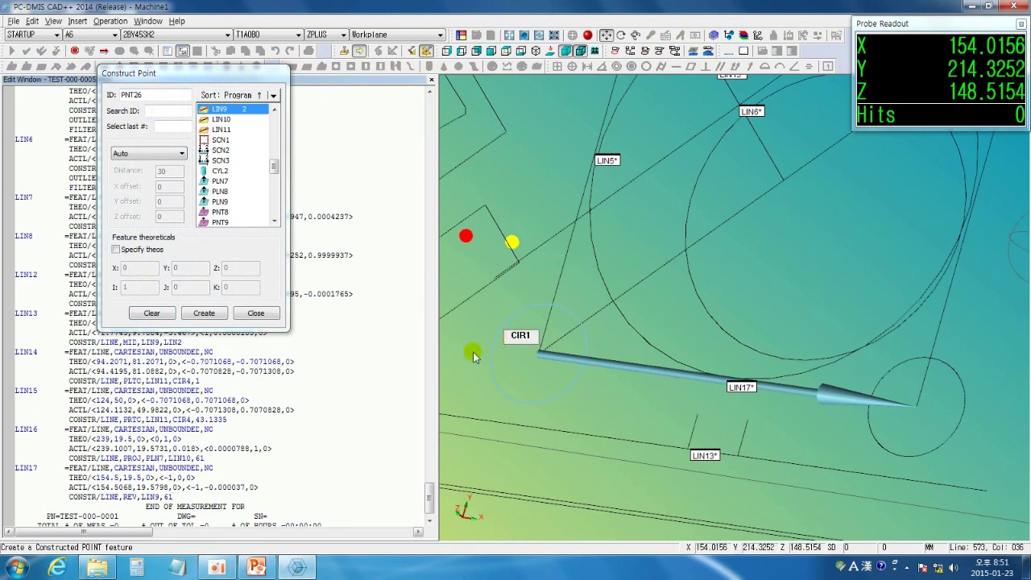
{"action": "left_click", "coordinate": [221, 109]}
{"action": "left_click_drag", "start_coordinate": [274, 167], "coordinate": [267, 217]}
{"action": "left_click", "coordinate": [226, 212]}
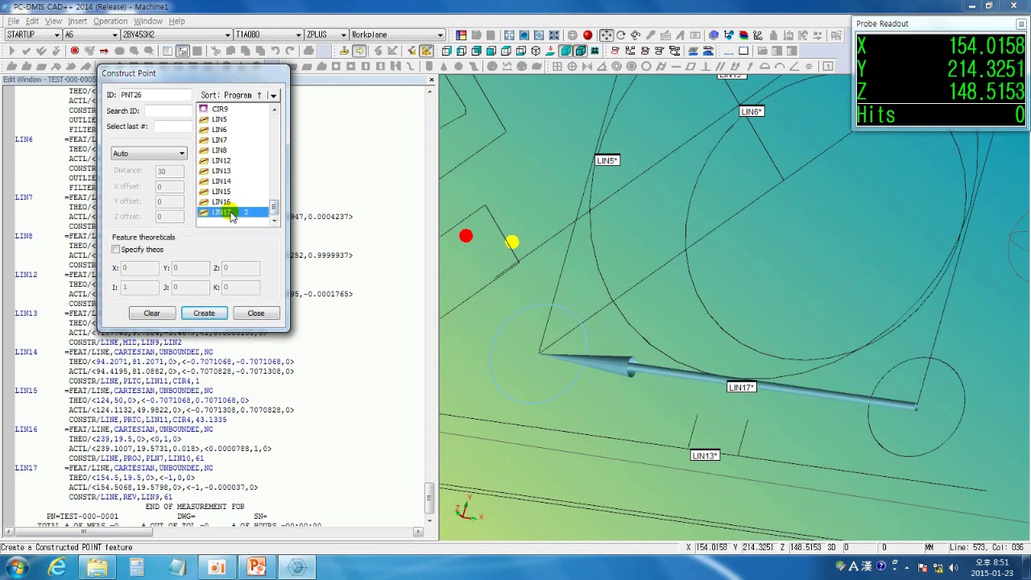
{"action": "left_click", "coordinate": [143, 154]}
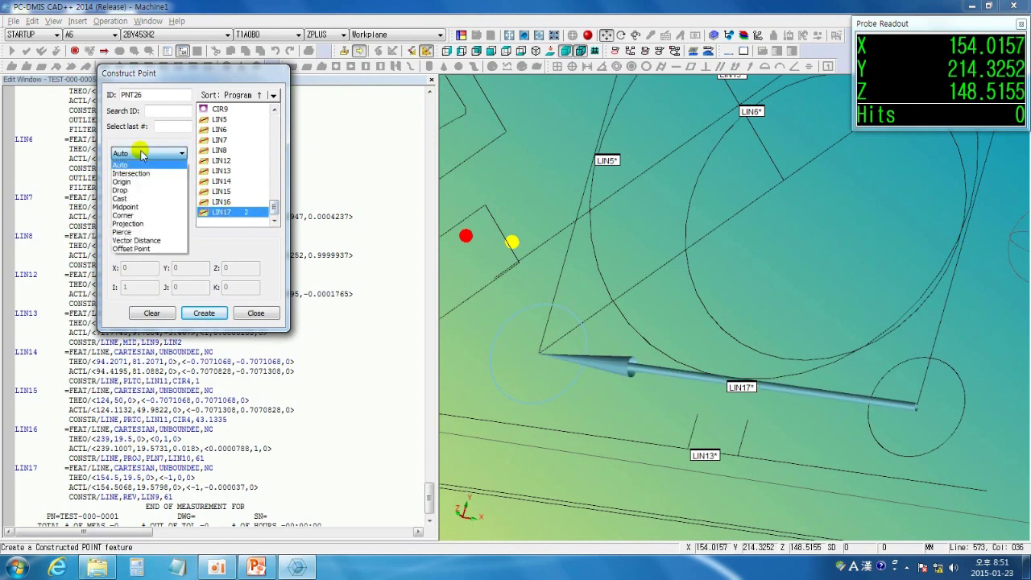
{"action": "left_click", "coordinate": [137, 233]}
{"action": "left_click", "coordinate": [221, 313]}
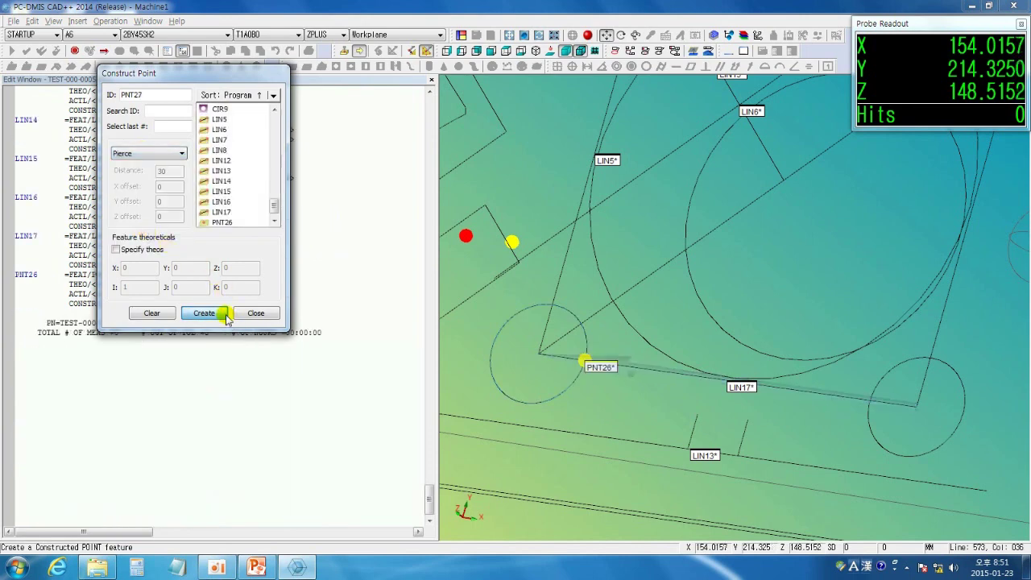
{"action": "left_click", "coordinate": [243, 314]}
{"action": "right_click_drag", "start_coordinate": [524, 299], "coordinate": [461, 287]}
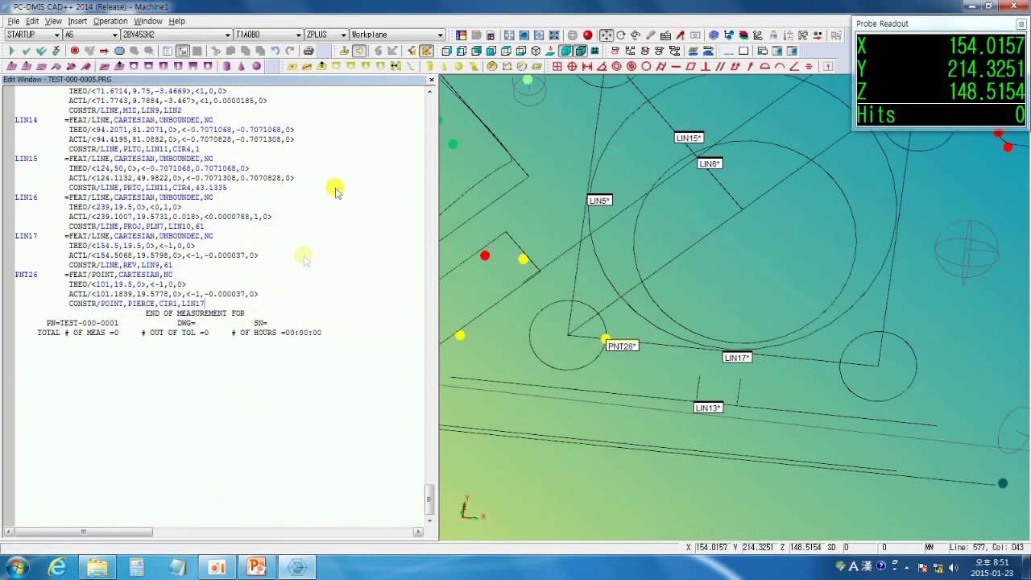
Construct a Scan Segment line from scan SCN2, using a start and end point on its straight slanted edge below the arc.
{"action": "left_click", "coordinate": [307, 66]}
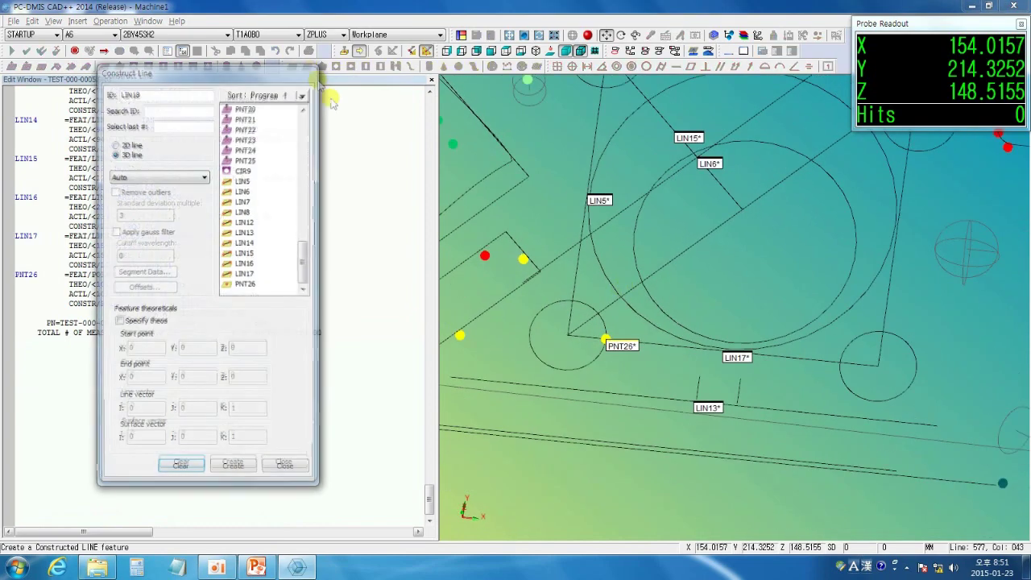
{"action": "left_click", "coordinate": [164, 180]}
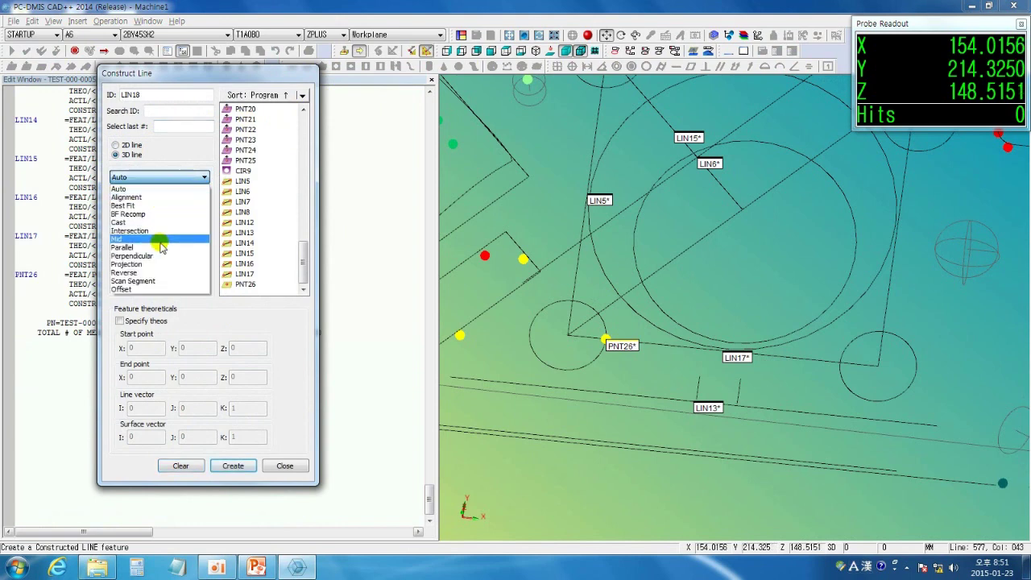
{"action": "left_click", "coordinate": [154, 281]}
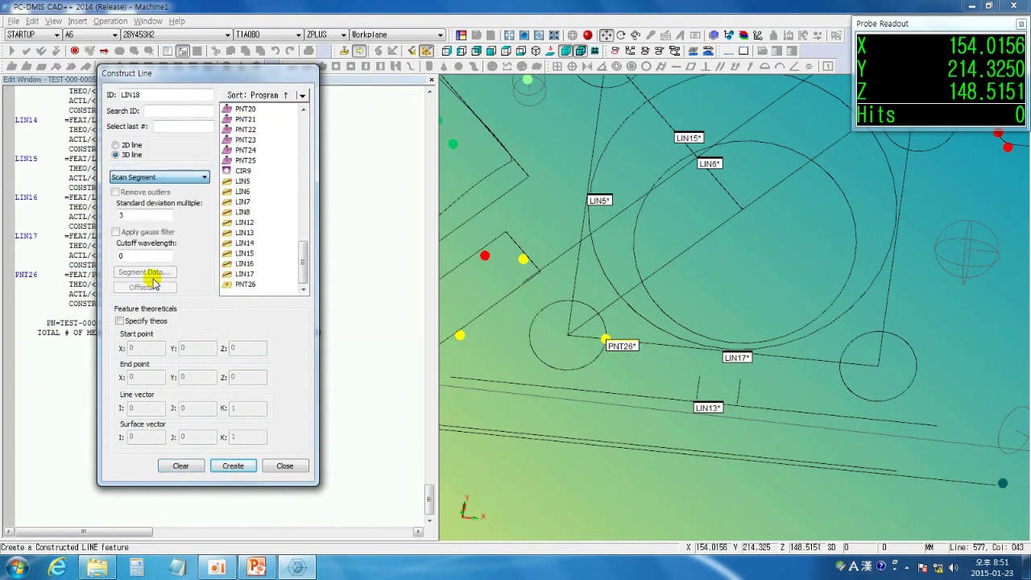
{"action": "scroll", "coordinate": [658, 342], "scroll_direction": "down", "scroll_amount": 4}
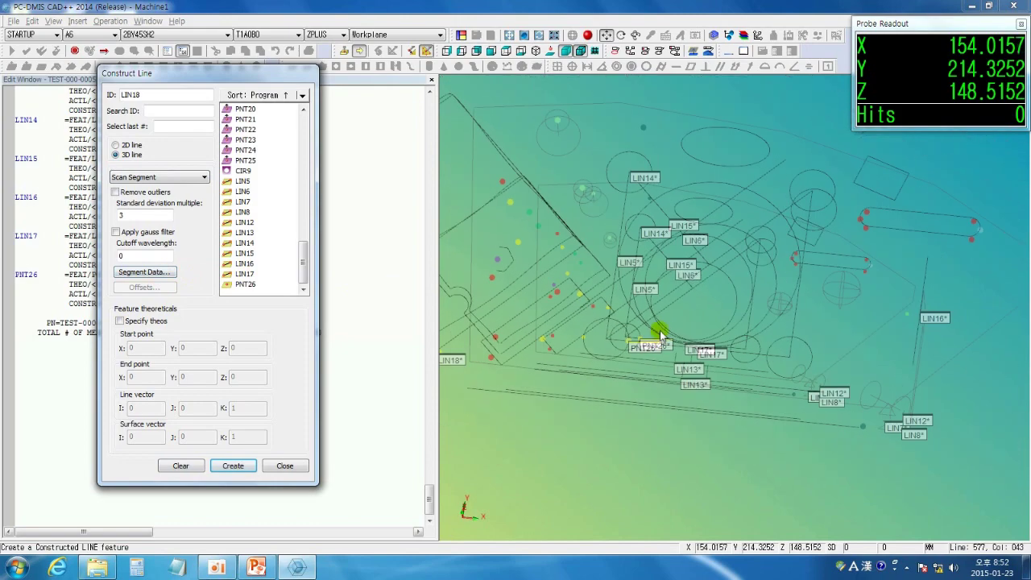
{"action": "right_click_drag", "start_coordinate": [580, 320], "coordinate": [670, 293]}
{"action": "scroll", "coordinate": [635, 295], "scroll_direction": "up", "scroll_amount": 3}
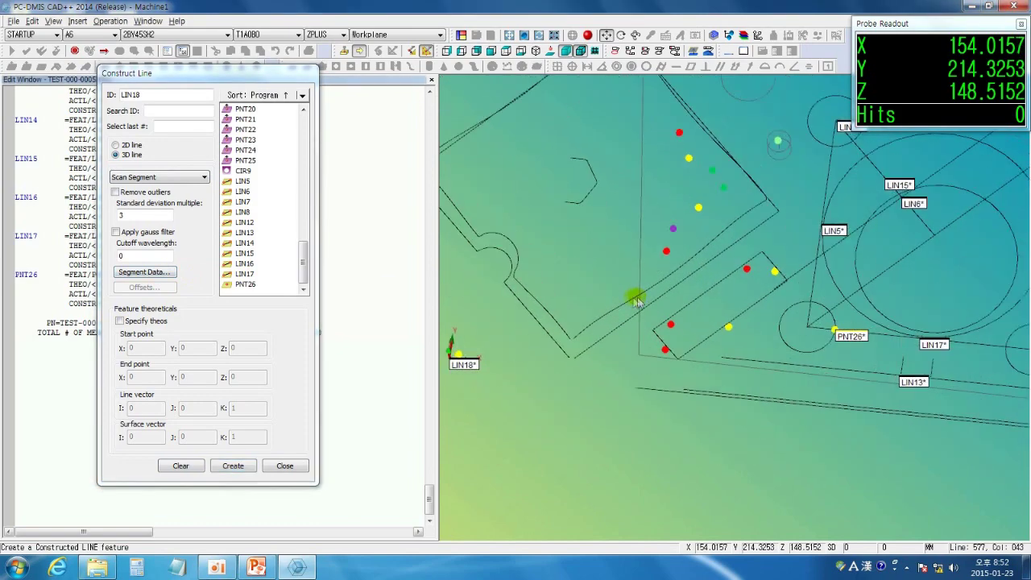
{"action": "scroll", "coordinate": [548, 300], "scroll_direction": "up", "scroll_amount": 2}
{"action": "right_click_drag", "start_coordinate": [549, 297], "coordinate": [601, 278]}
{"action": "middle_click_drag", "start_coordinate": [601, 278], "coordinate": [571, 227]}
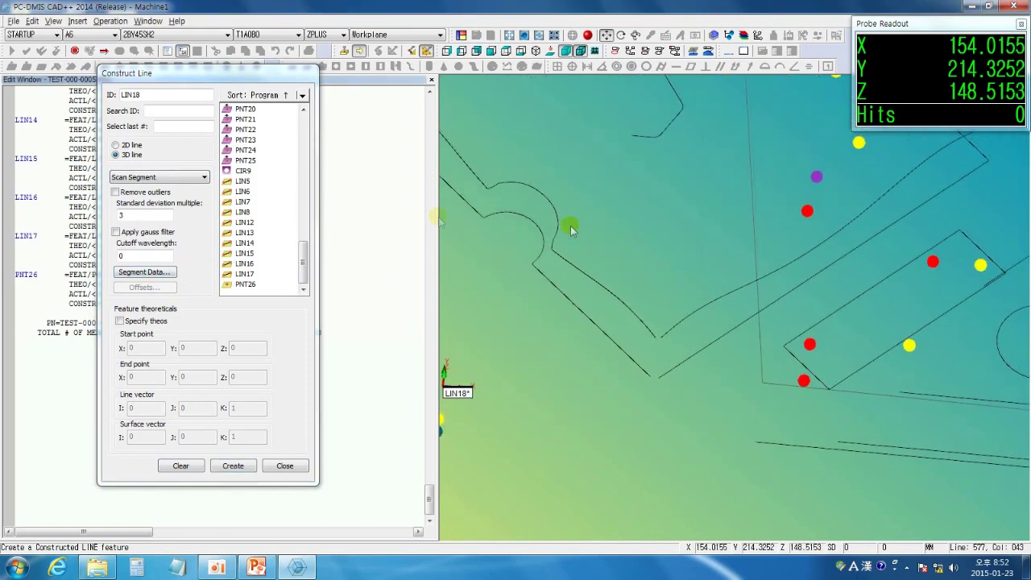
{"action": "left_click", "coordinate": [142, 274]}
{"action": "left_click", "coordinate": [141, 264]}
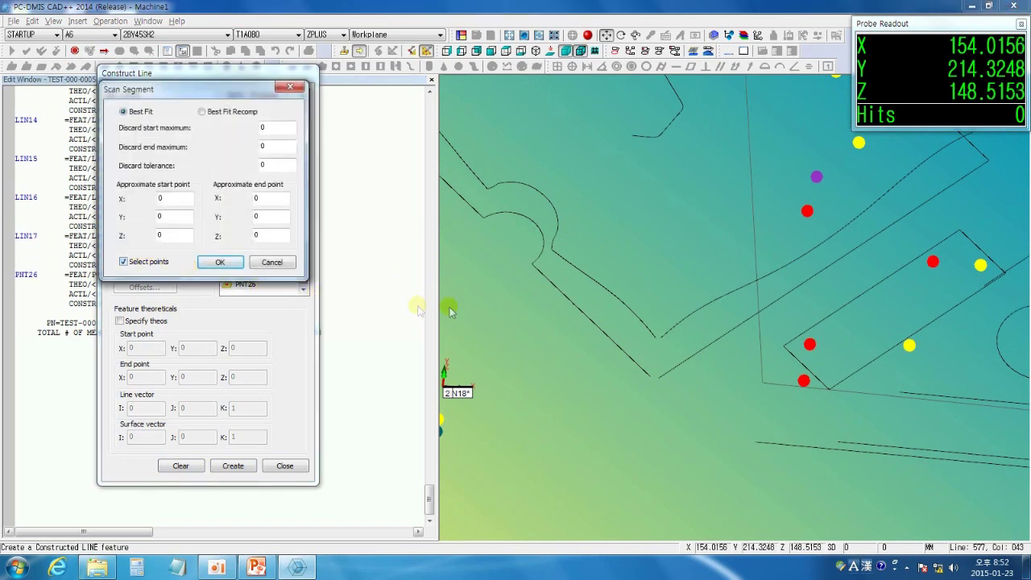
{"action": "left_click", "coordinate": [539, 275]}
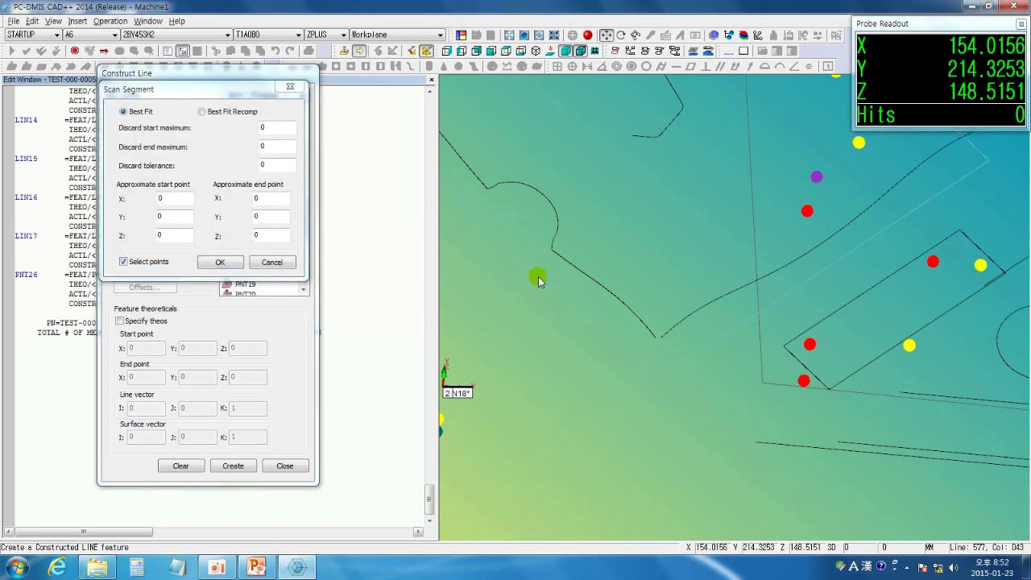
{"action": "left_click", "coordinate": [543, 279]}
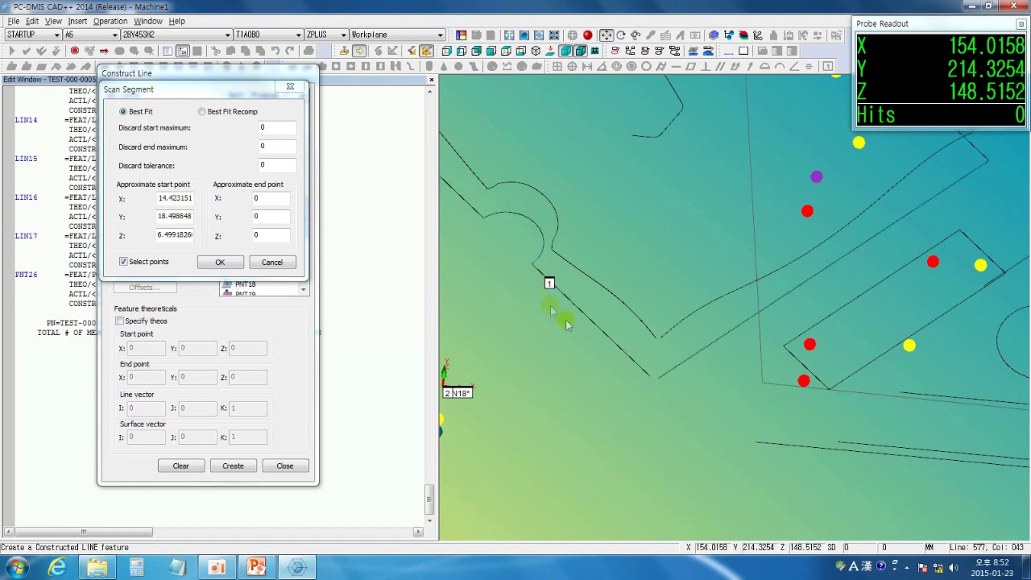
{"action": "left_click", "coordinate": [639, 370]}
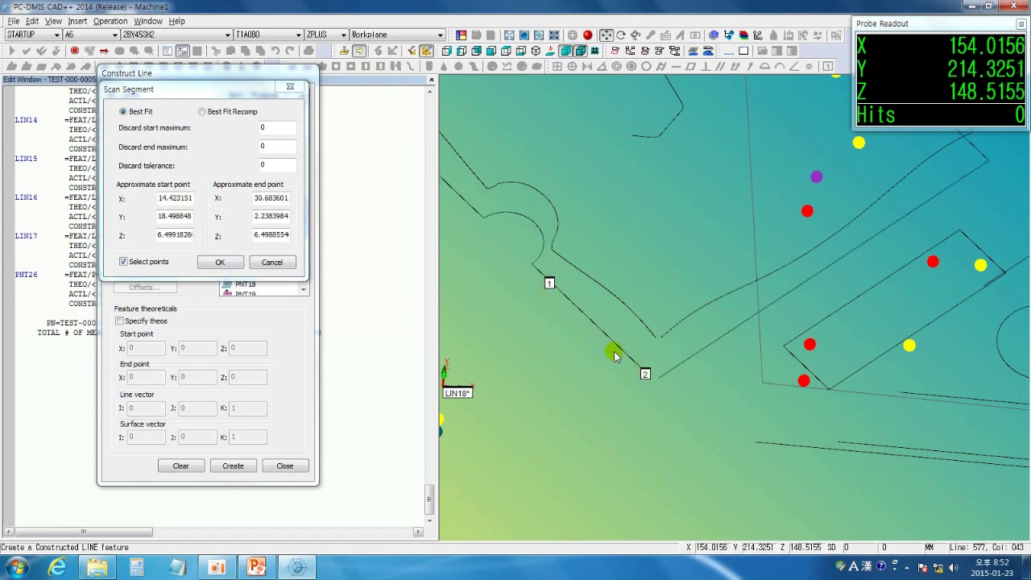
{"action": "left_click", "coordinate": [220, 262]}
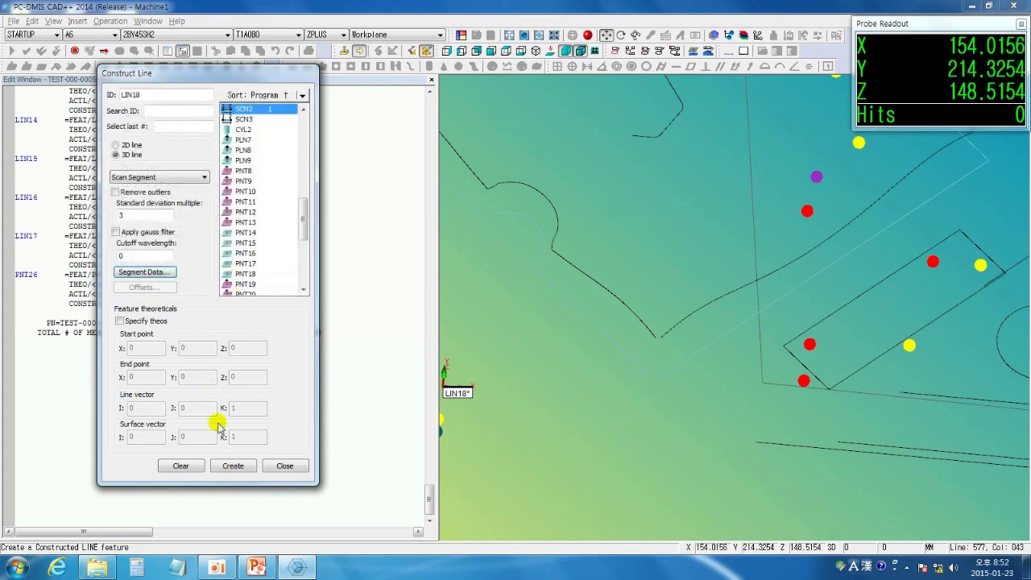
{"action": "left_click", "coordinate": [233, 466]}
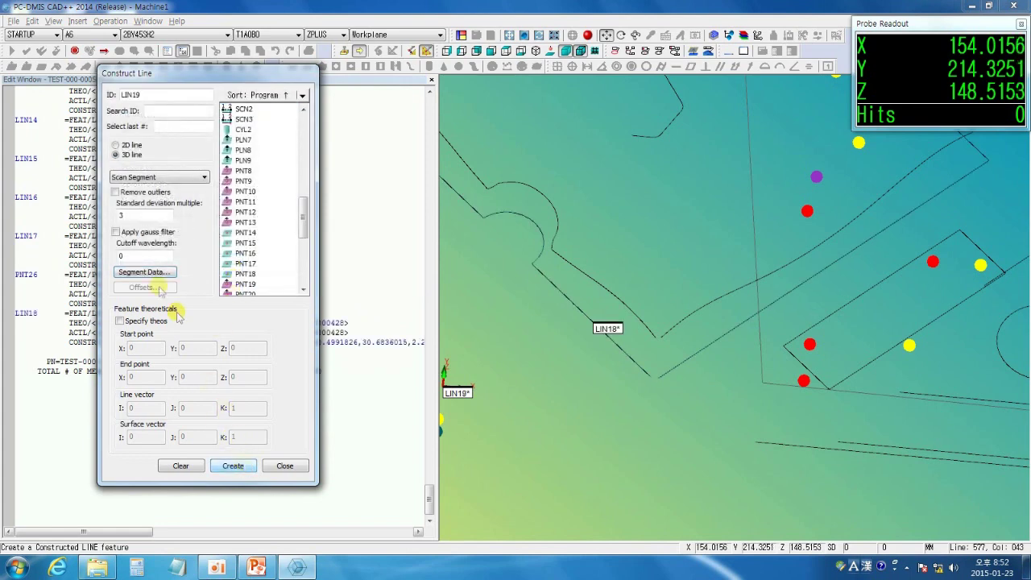
{"action": "left_click", "coordinate": [179, 178]}
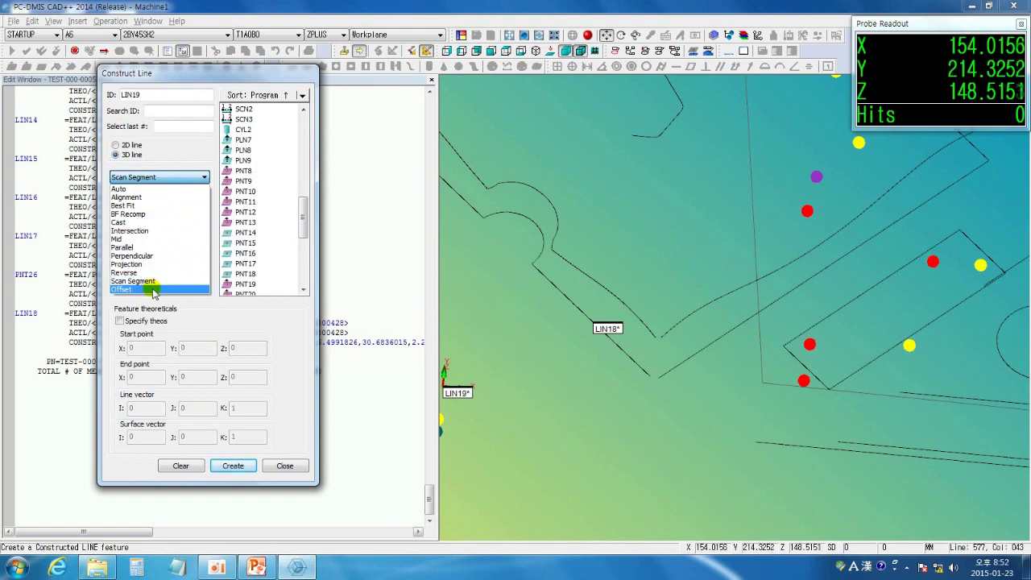
{"action": "left_click", "coordinate": [153, 290]}
{"action": "scroll", "coordinate": [526, 324], "scroll_direction": "down", "scroll_amount": 6}
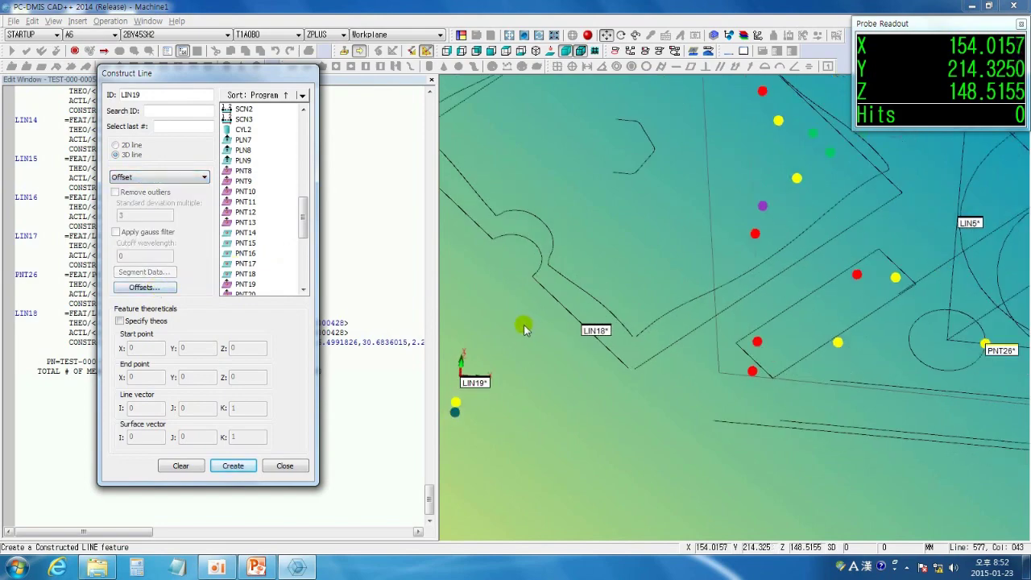
{"action": "right_click_drag", "start_coordinate": [800, 309], "coordinate": [581, 298]}
{"action": "middle_click_drag", "start_coordinate": [700, 322], "coordinate": [694, 307]}
{"action": "left_click", "coordinate": [524, 35]}
{"action": "scroll", "coordinate": [738, 387], "scroll_direction": "up", "scroll_amount": 3}
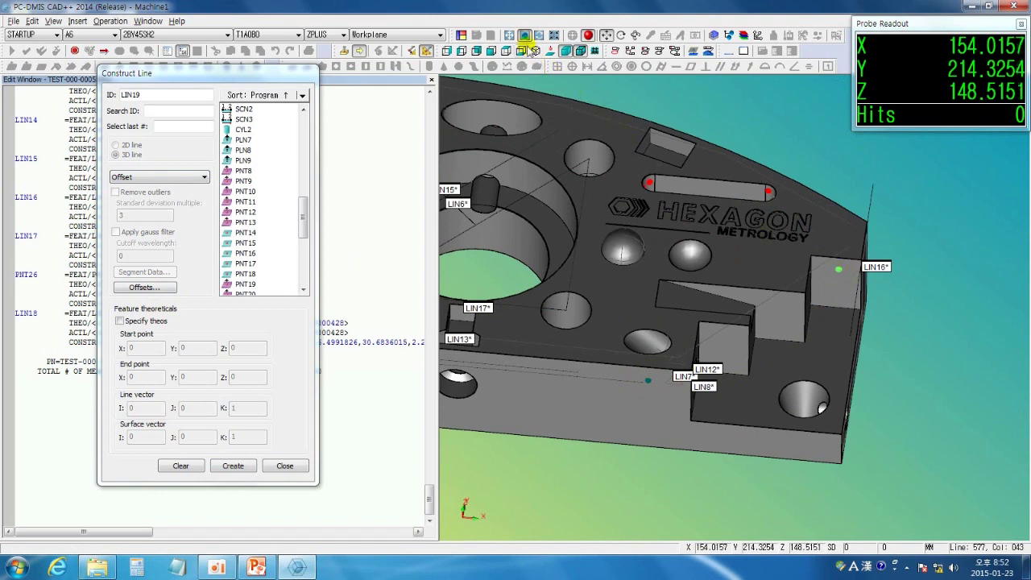
{"action": "left_click", "coordinate": [525, 36]}
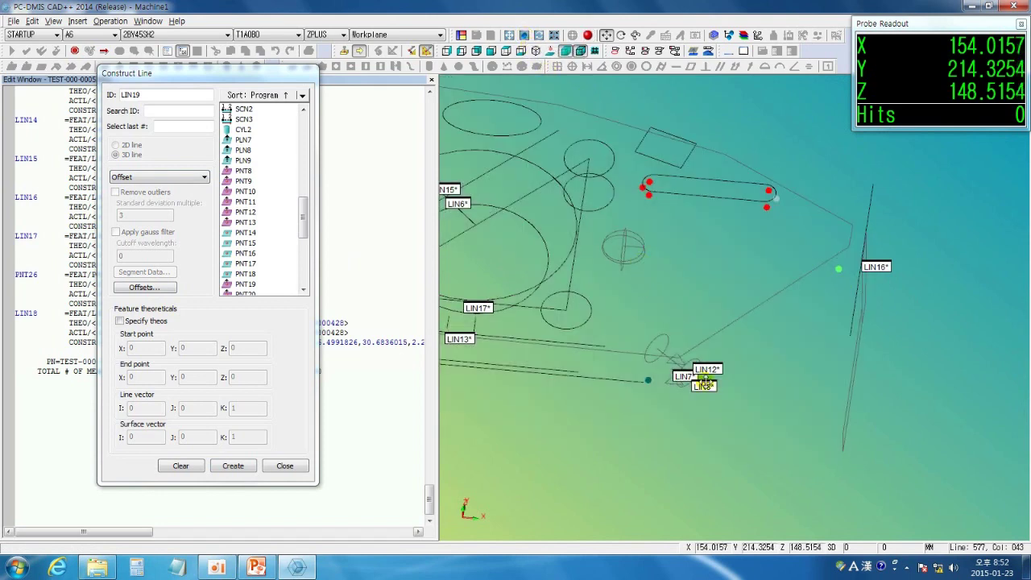
{"action": "scroll", "coordinate": [706, 381], "scroll_direction": "up", "scroll_amount": 2}
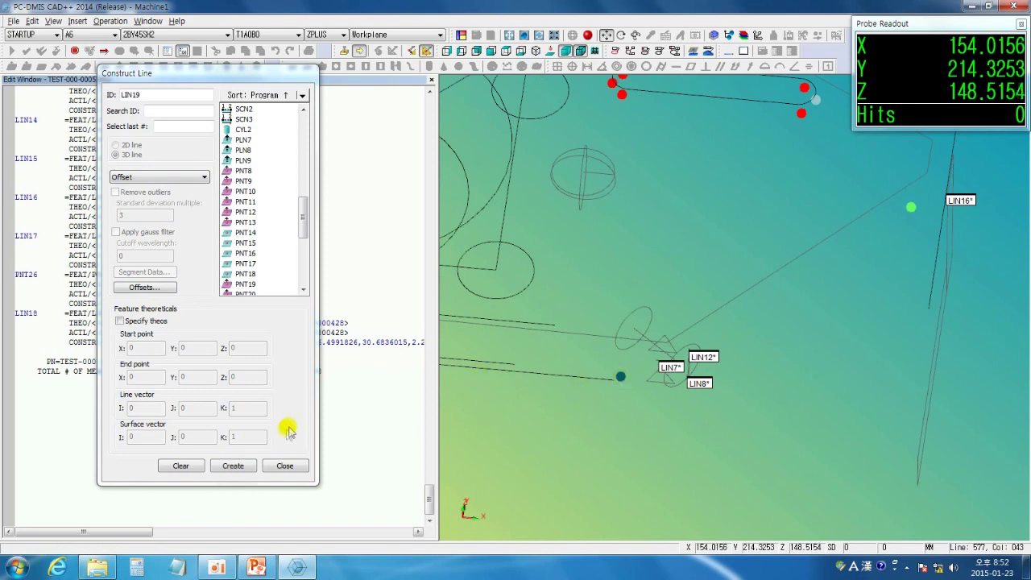
{"action": "left_click", "coordinate": [285, 463]}
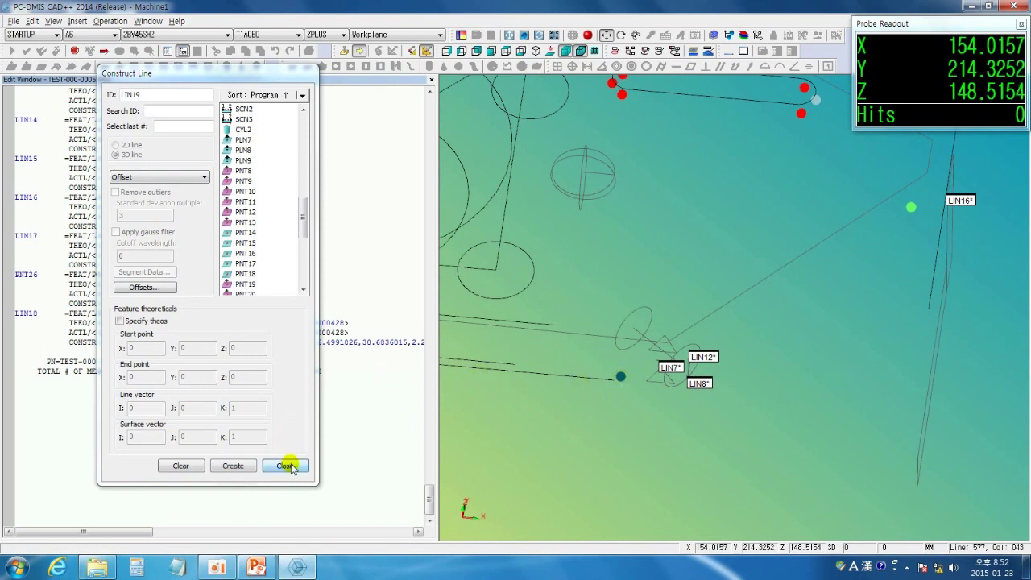
Construct an Offset line from points PNT3 and PNT4 with offsets of 0 and -50, and finish the line construction.
{"action": "left_click", "coordinate": [303, 68]}
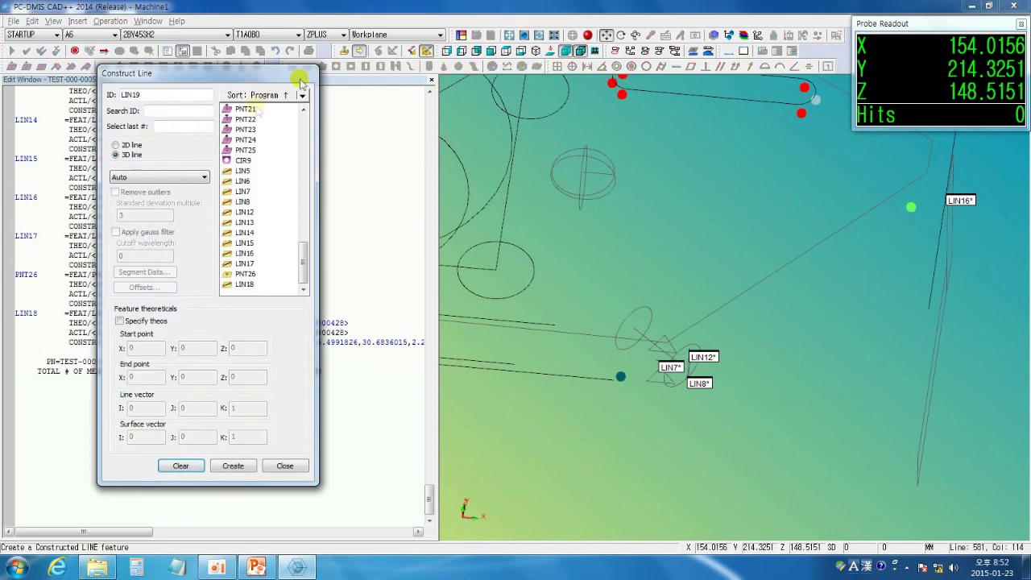
{"action": "left_click", "coordinate": [139, 179]}
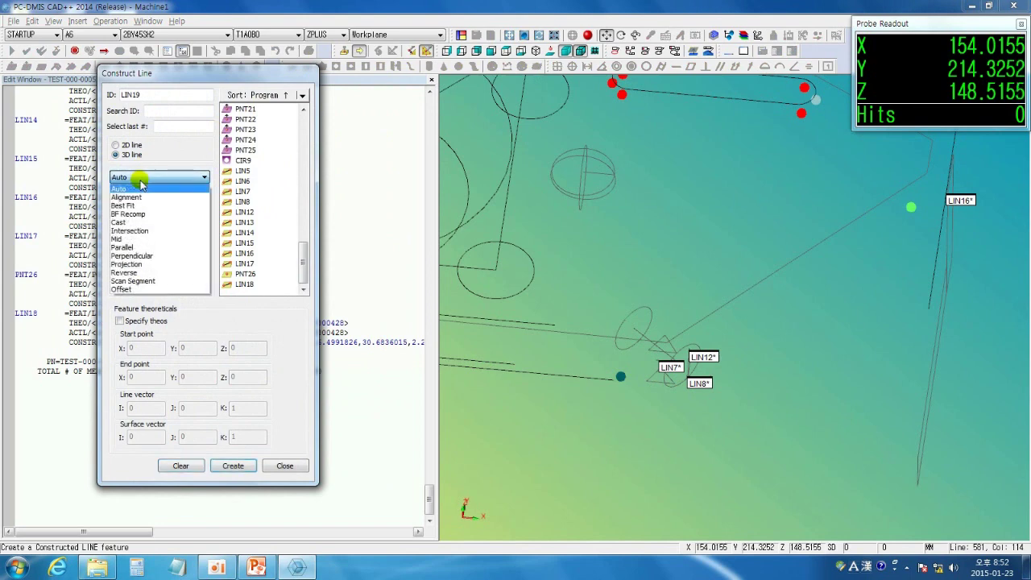
{"action": "left_click", "coordinate": [158, 289]}
{"action": "left_click", "coordinate": [624, 379]}
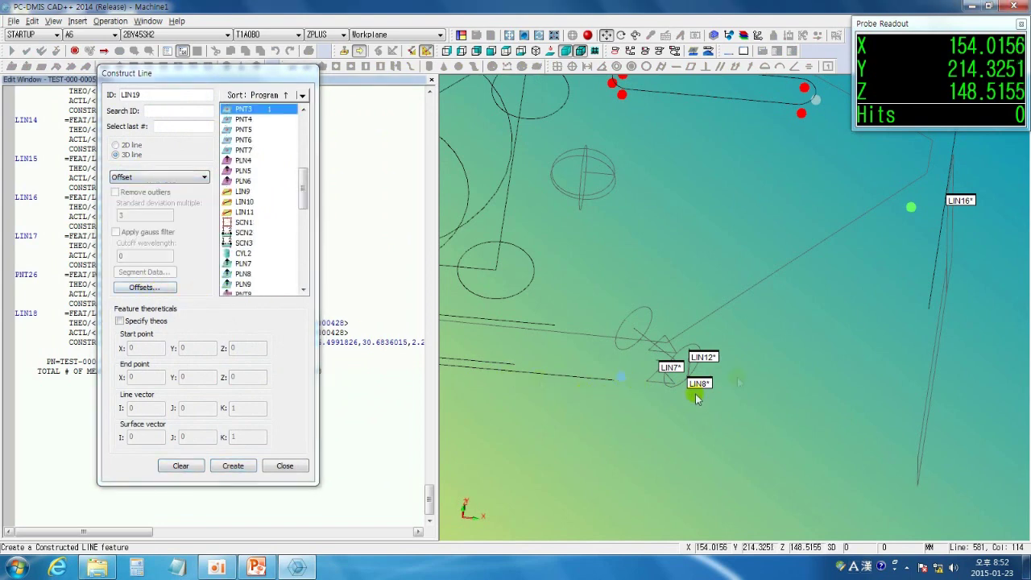
{"action": "right_click_drag", "start_coordinate": [751, 370], "coordinate": [678, 437]}
{"action": "left_click", "coordinate": [835, 276]}
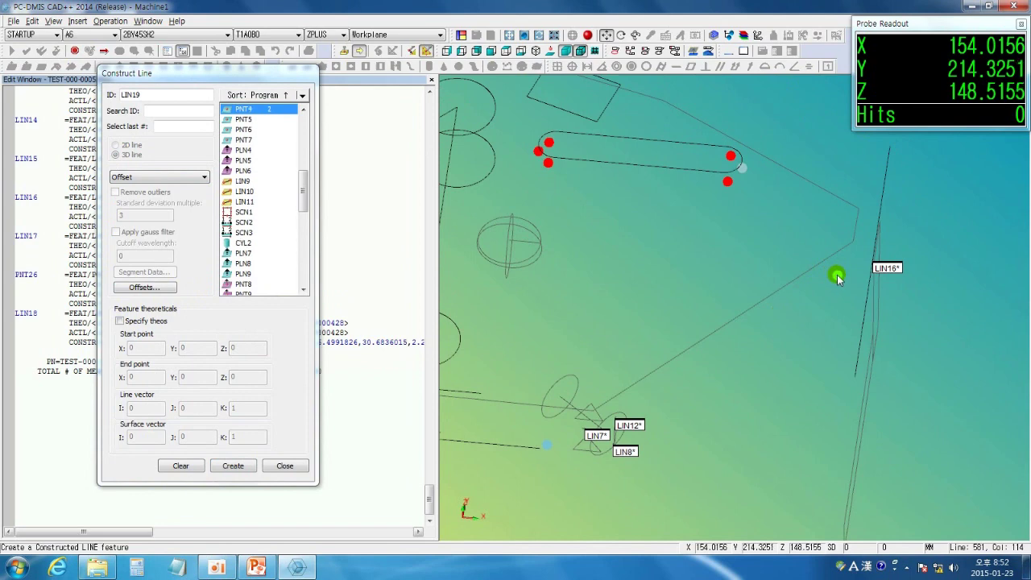
{"action": "left_click", "coordinate": [144, 288]}
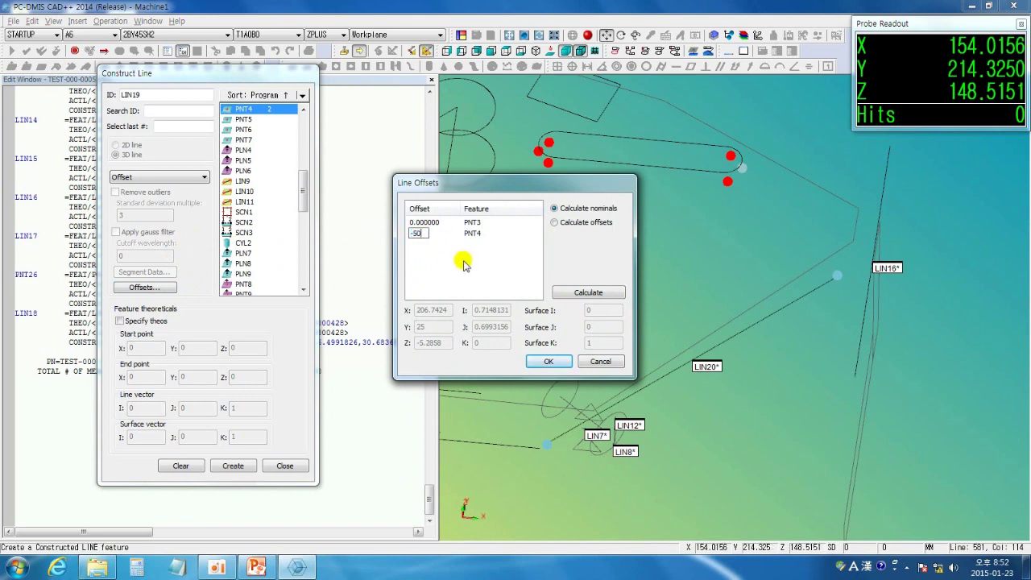
{"action": "left_click", "coordinate": [577, 295]}
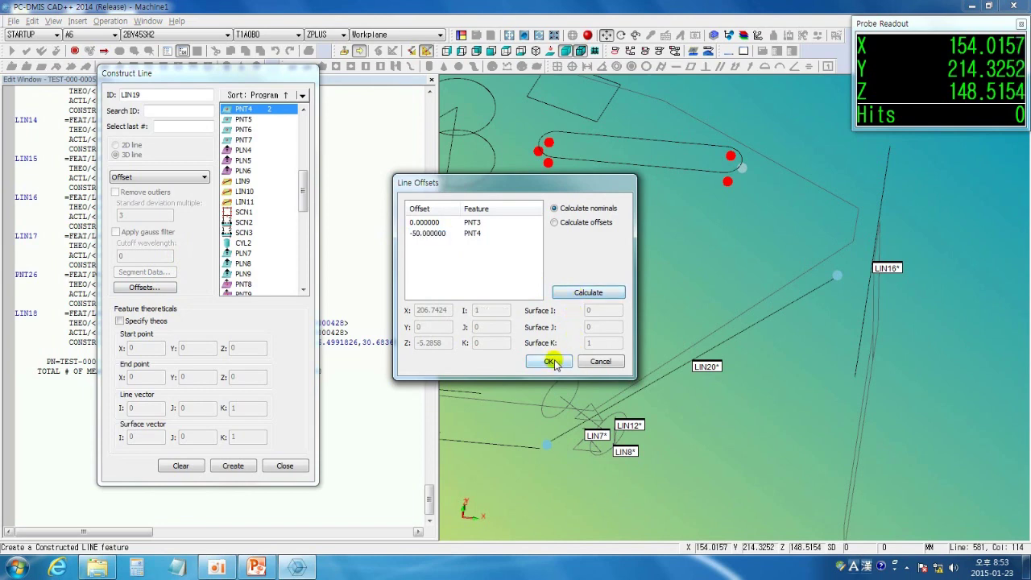
{"action": "left_click", "coordinate": [551, 362]}
{"action": "left_click", "coordinate": [233, 466]}
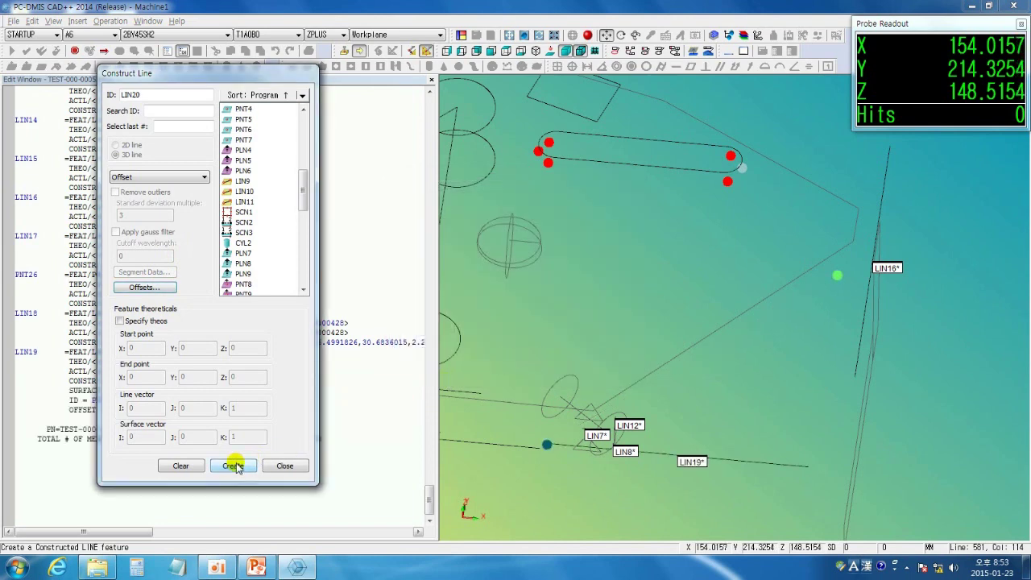
{"action": "left_click", "coordinate": [273, 467]}
Create an alignment recalled from A6 that rotates XPLUS to the offset line LIN19 about ZPLUS.
{"action": "left_click_drag", "start_coordinate": [573, 478], "coordinate": [556, 347]}
{"action": "scroll", "coordinate": [580, 359], "scroll_direction": "up", "scroll_amount": 4}
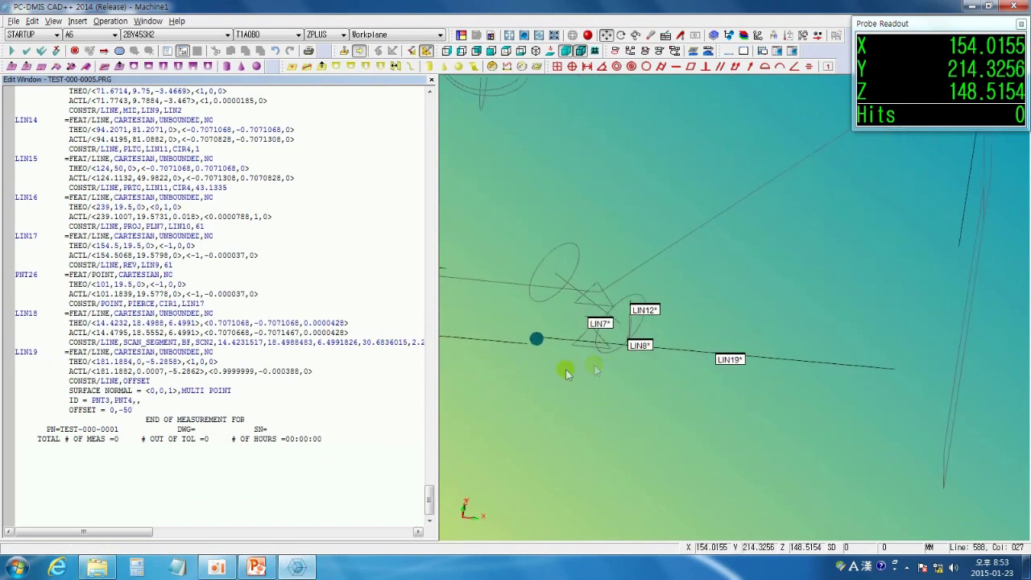
{"action": "key", "text": "ctrl+alt+a"}
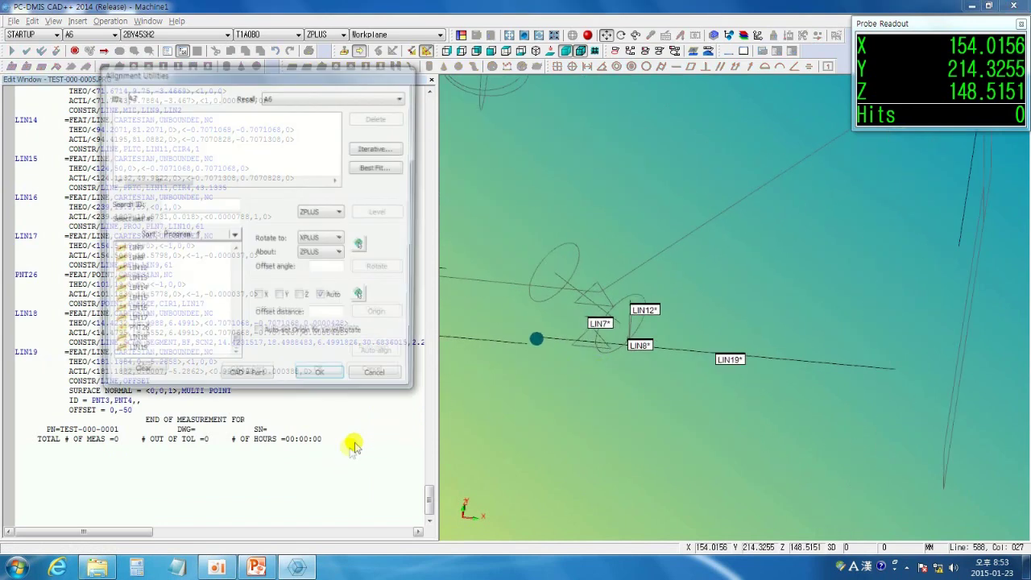
{"action": "left_click", "coordinate": [730, 360]}
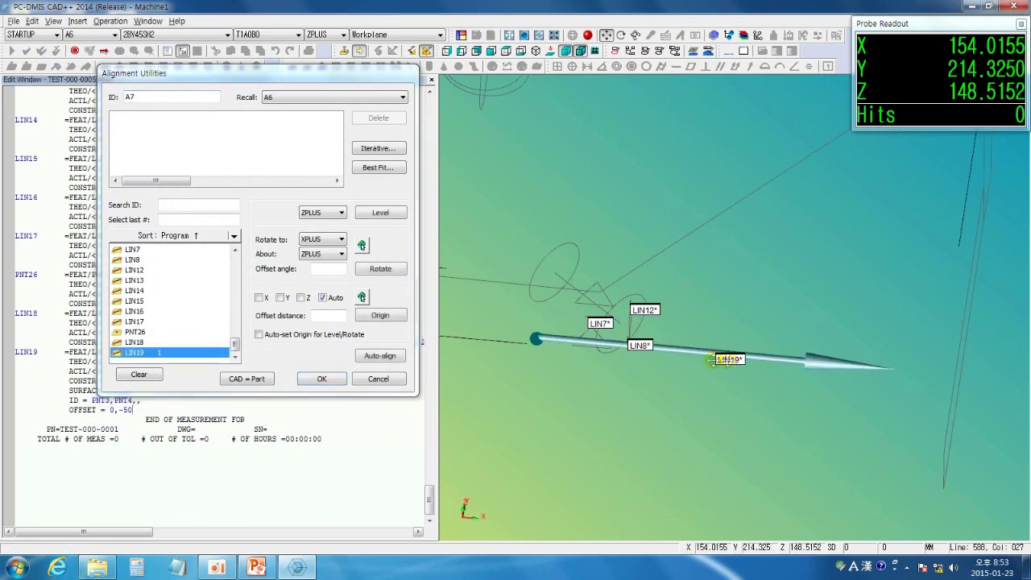
{"action": "left_click", "coordinate": [381, 270]}
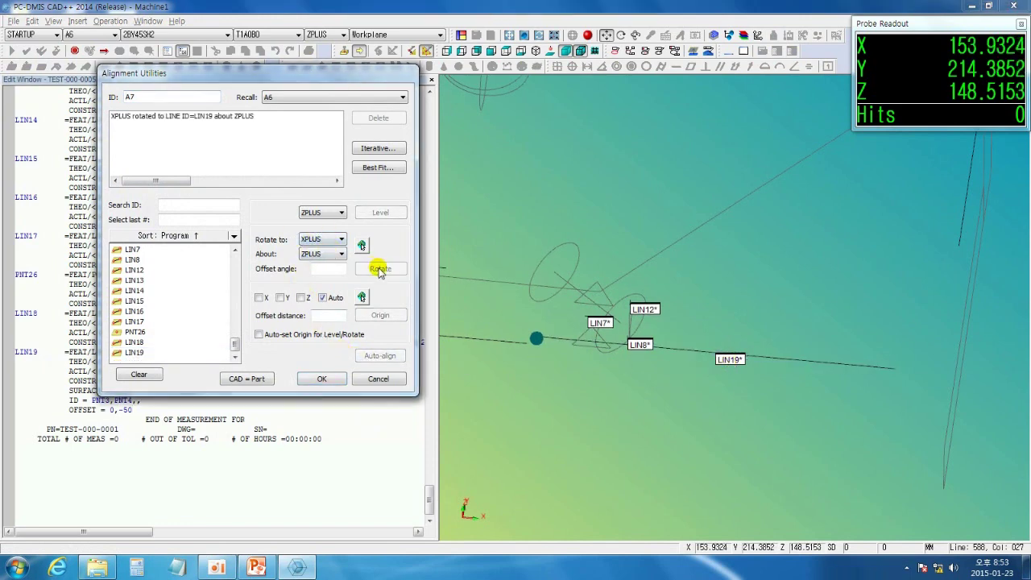
{"action": "left_click", "coordinate": [321, 378]}
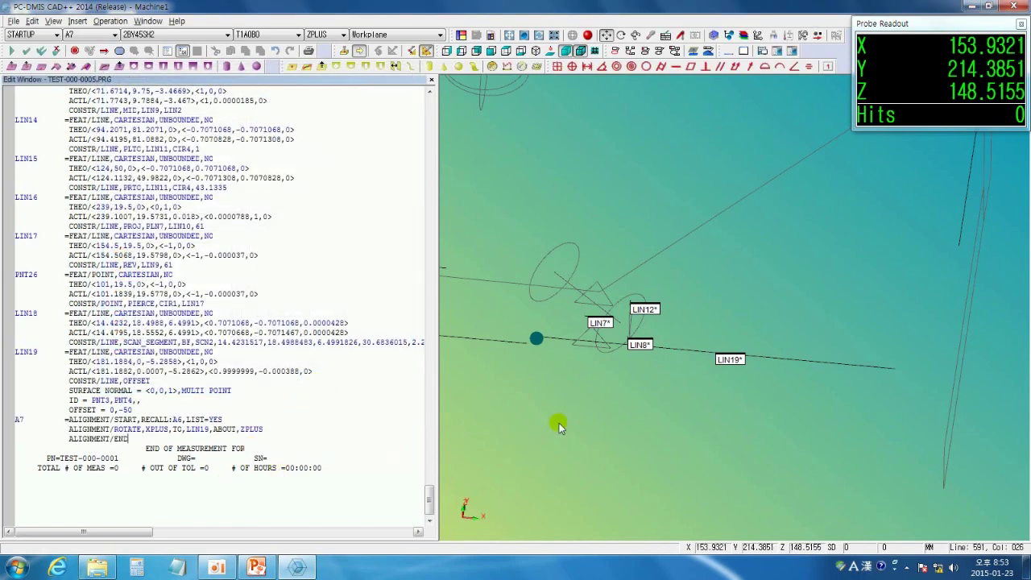
Construct a 2D Best Fit line through circles CIR1 and CIR5.
{"action": "scroll", "coordinate": [557, 421], "scroll_direction": "down", "scroll_amount": 5}
{"action": "middle_click_drag", "start_coordinate": [571, 343], "coordinate": [532, 368]}
{"action": "right_click_drag", "start_coordinate": [548, 326], "coordinate": [739, 382]}
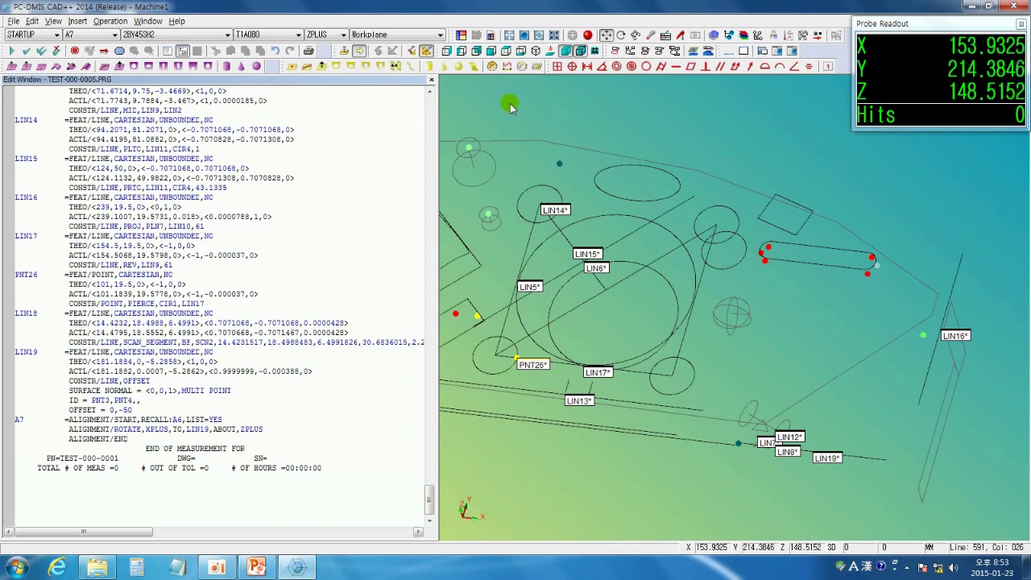
{"action": "left_click", "coordinate": [309, 70]}
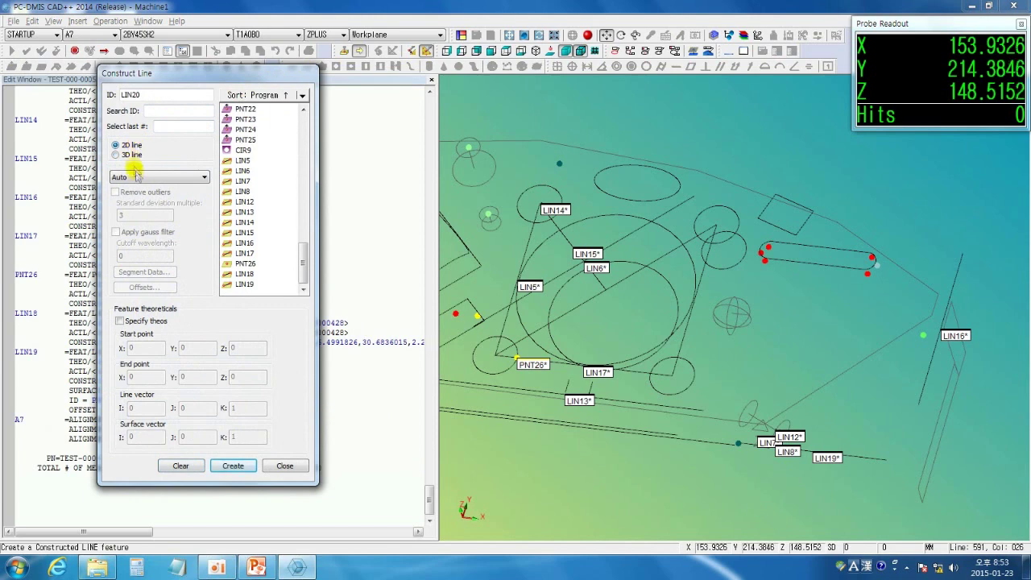
{"action": "left_click", "coordinate": [138, 176]}
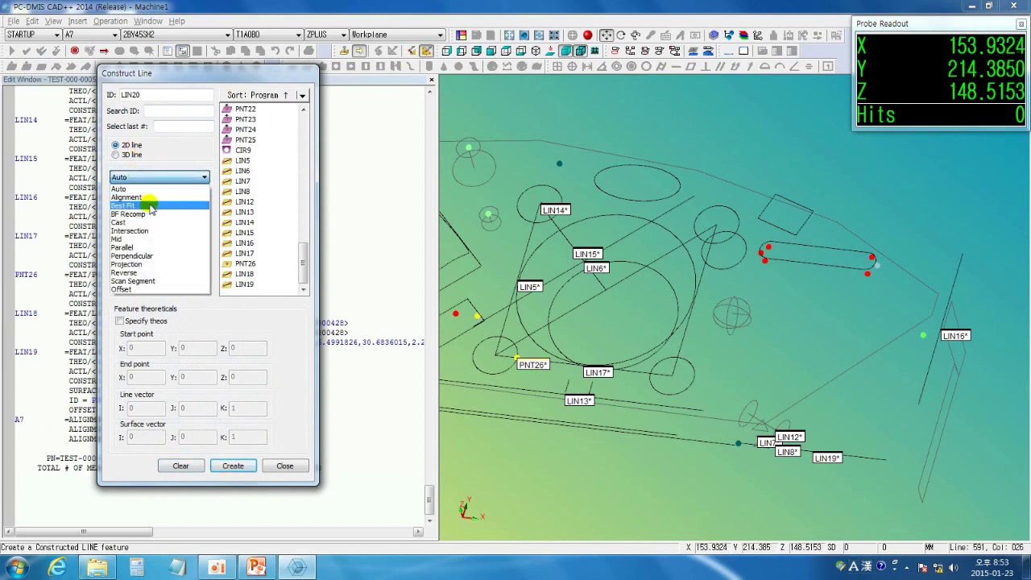
{"action": "left_click", "coordinate": [152, 208]}
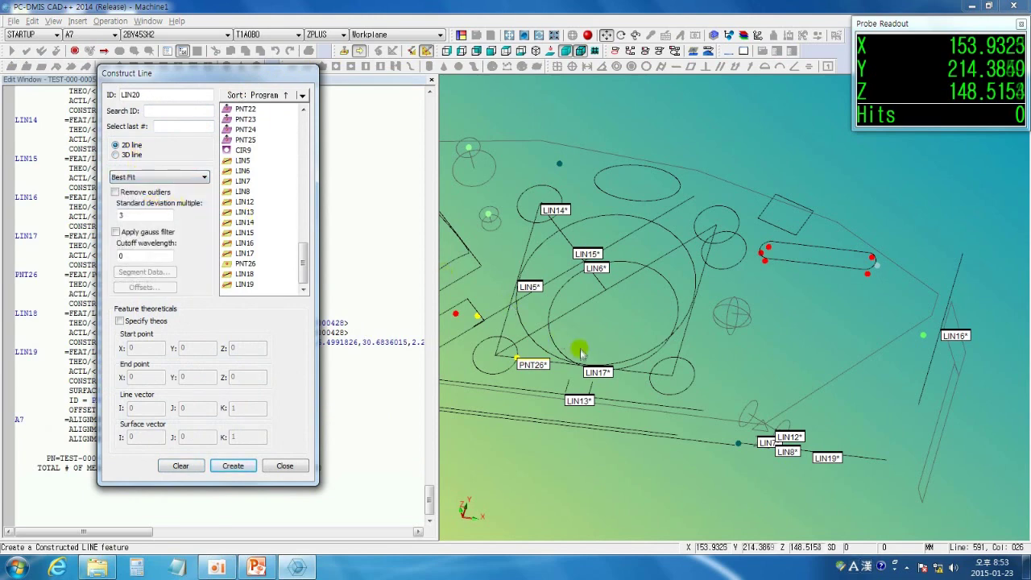
{"action": "scroll", "coordinate": [552, 349], "scroll_direction": "up", "scroll_amount": 2}
{"action": "scroll", "coordinate": [552, 349], "scroll_direction": "up", "scroll_amount": 5}
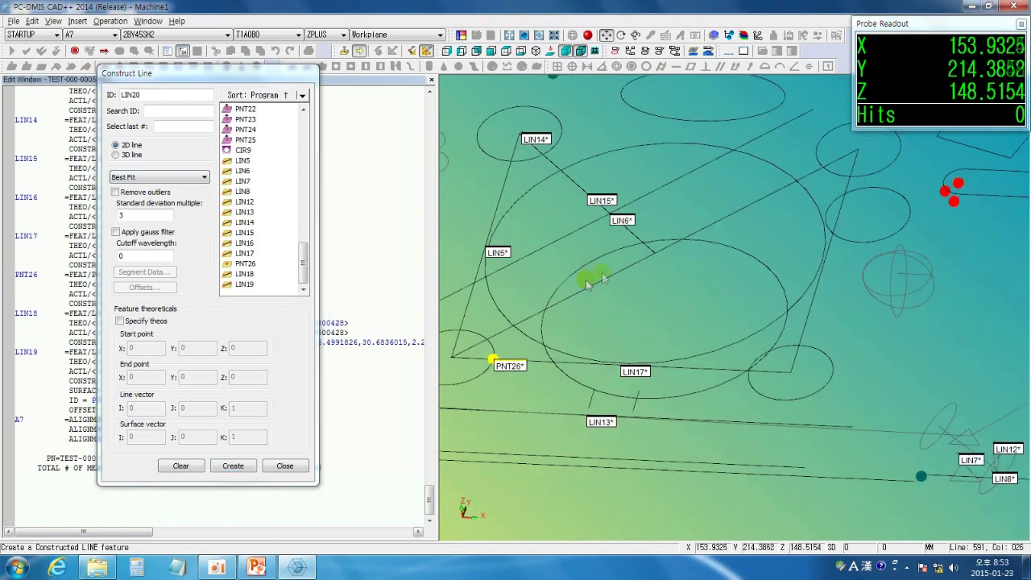
{"action": "left_click", "coordinate": [577, 337]}
{"action": "left_click", "coordinate": [679, 345]}
{"action": "scroll", "coordinate": [659, 317], "scroll_direction": "down", "scroll_amount": 1}
{"action": "left_click", "coordinate": [233, 466]}
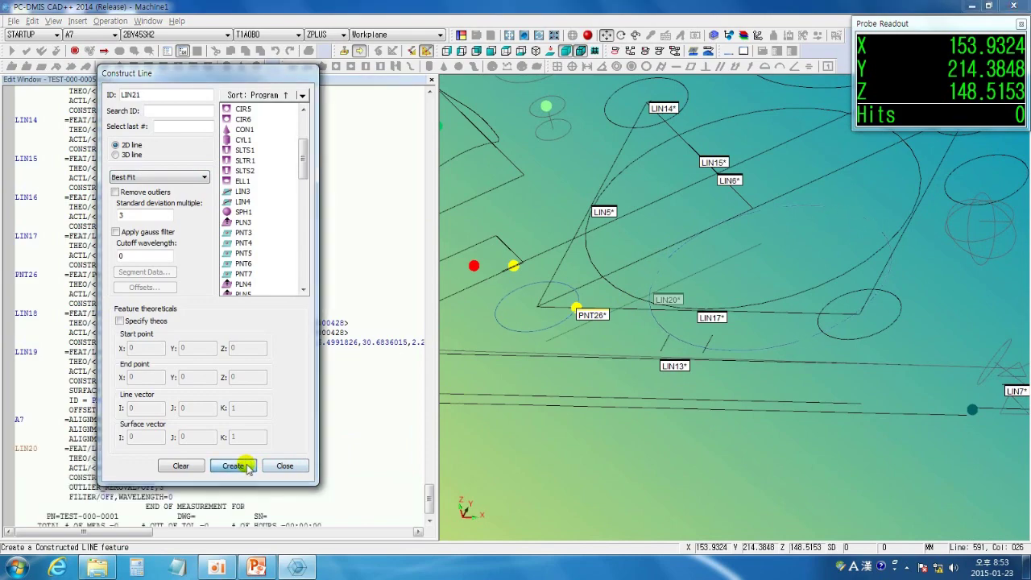
Construct a 3D Best Fit line through the same two circles, CIR1 and CIR5.
{"action": "right_click_drag", "start_coordinate": [591, 380], "coordinate": [662, 395]}
{"action": "middle_click_drag", "start_coordinate": [680, 368], "coordinate": [637, 365]}
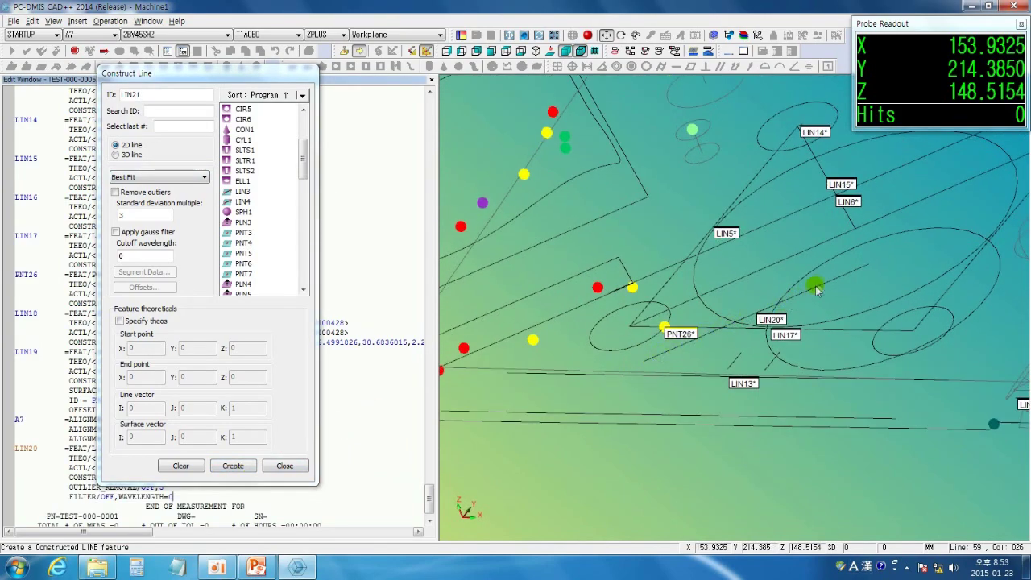
{"action": "middle_click_drag", "start_coordinate": [677, 351], "coordinate": [652, 374]}
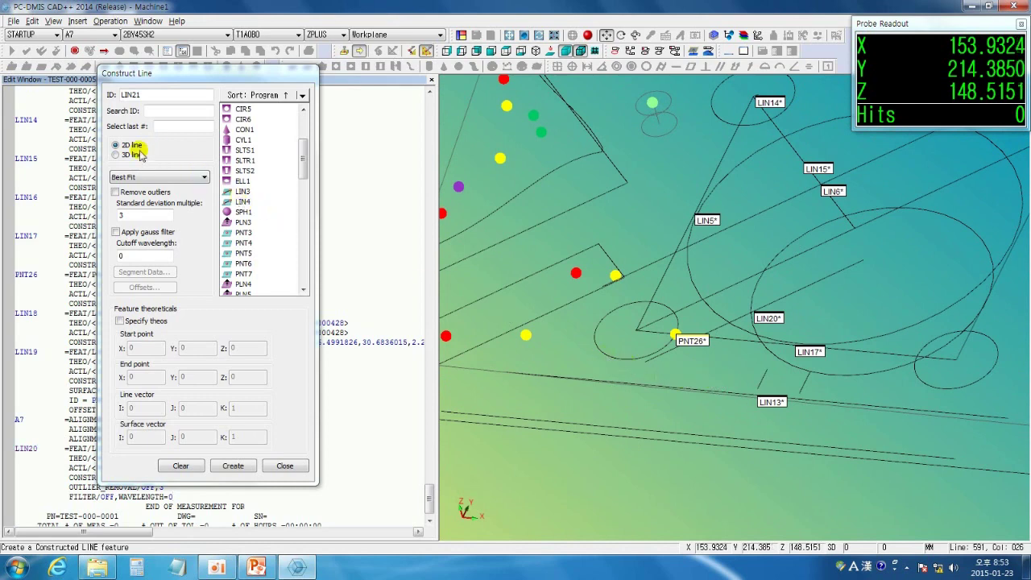
{"action": "left_click", "coordinate": [132, 156]}
{"action": "left_click", "coordinate": [615, 353]}
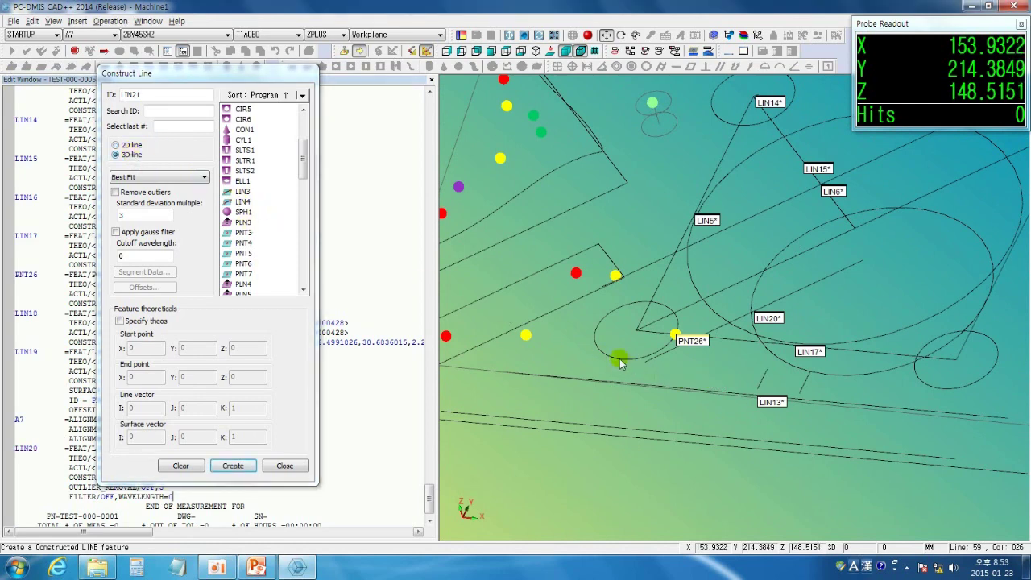
{"action": "left_click", "coordinate": [787, 362]}
{"action": "middle_click_drag", "start_coordinate": [734, 348], "coordinate": [679, 279]}
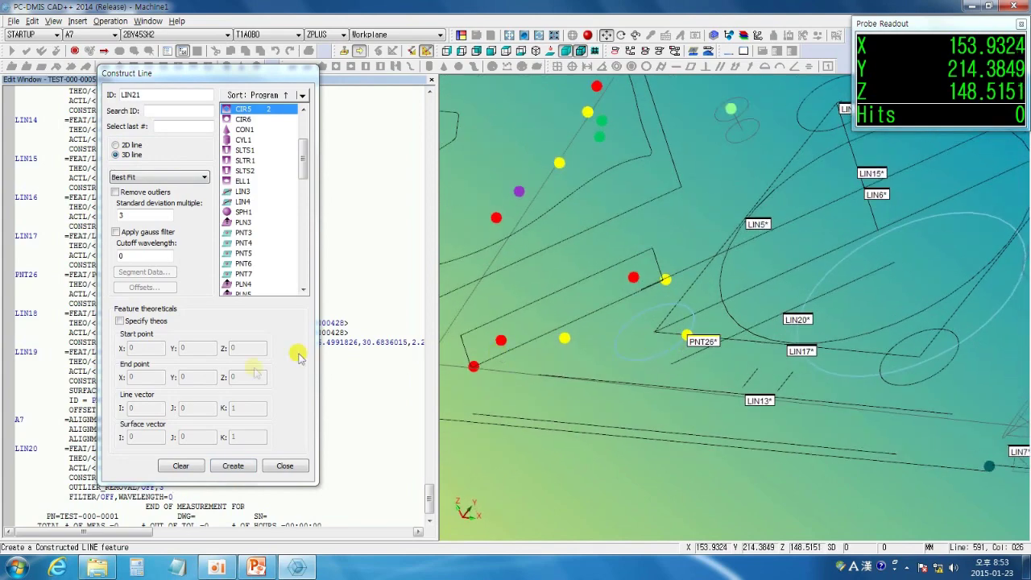
{"action": "left_click", "coordinate": [241, 465]}
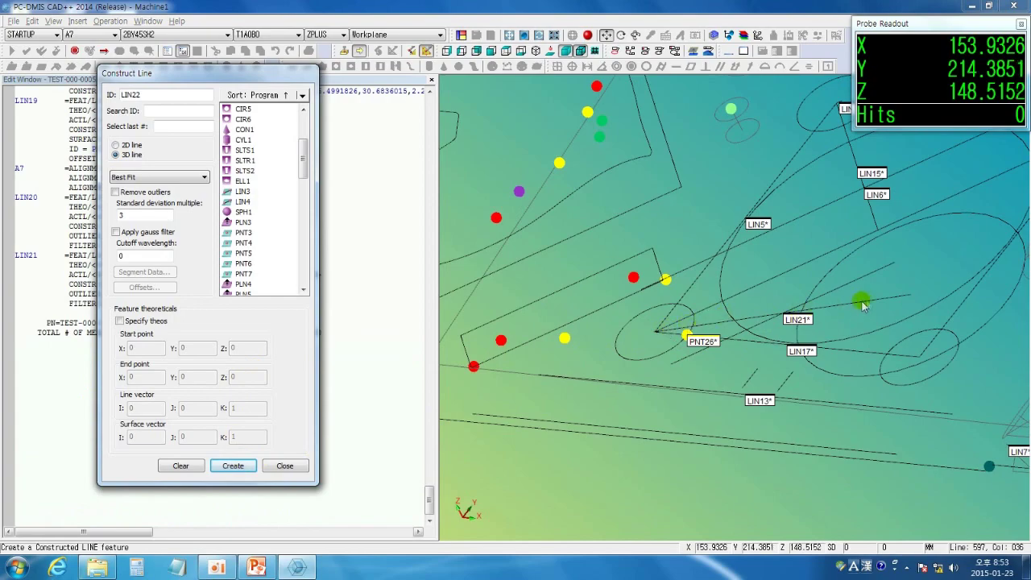
Construct a 3D Best Fit line through circles CIR6 and CIR5, and finish the line construction.
{"action": "mouse_move", "coordinate": [845, 288]}
{"action": "middle_mouse_down"}
{"action": "mouse_move", "coordinate": [777, 218]}
{"action": "mouse_move", "coordinate": [785, 193]}
{"action": "mouse_move", "coordinate": [831, 182]}
{"action": "mouse_move", "coordinate": [800, 241]}
{"action": "mouse_move", "coordinate": [852, 306]}
{"action": "middle_mouse_up"}
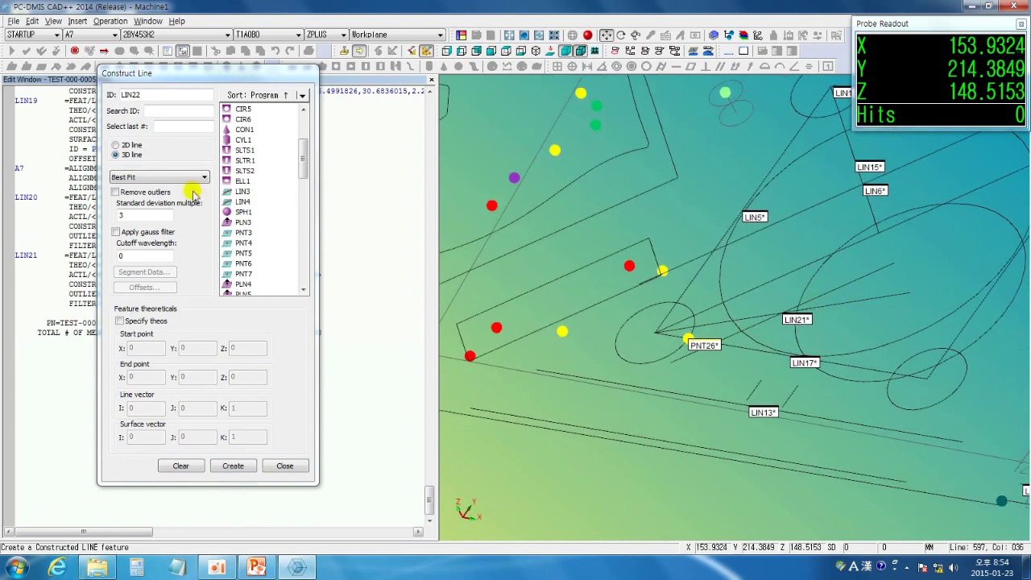
{"action": "middle_click_drag", "start_coordinate": [614, 320], "coordinate": [804, 179]}
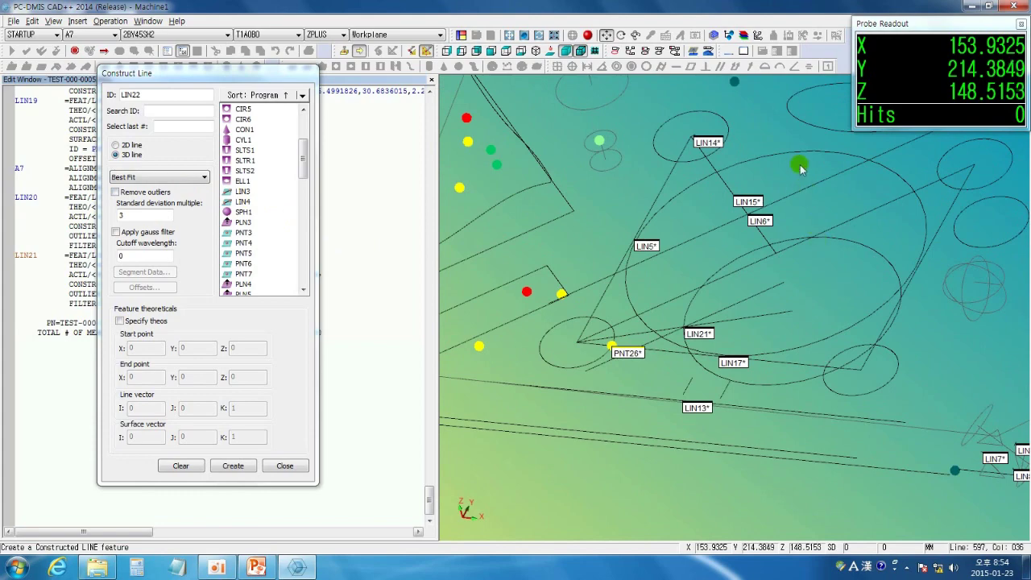
{"action": "left_click", "coordinate": [792, 153]}
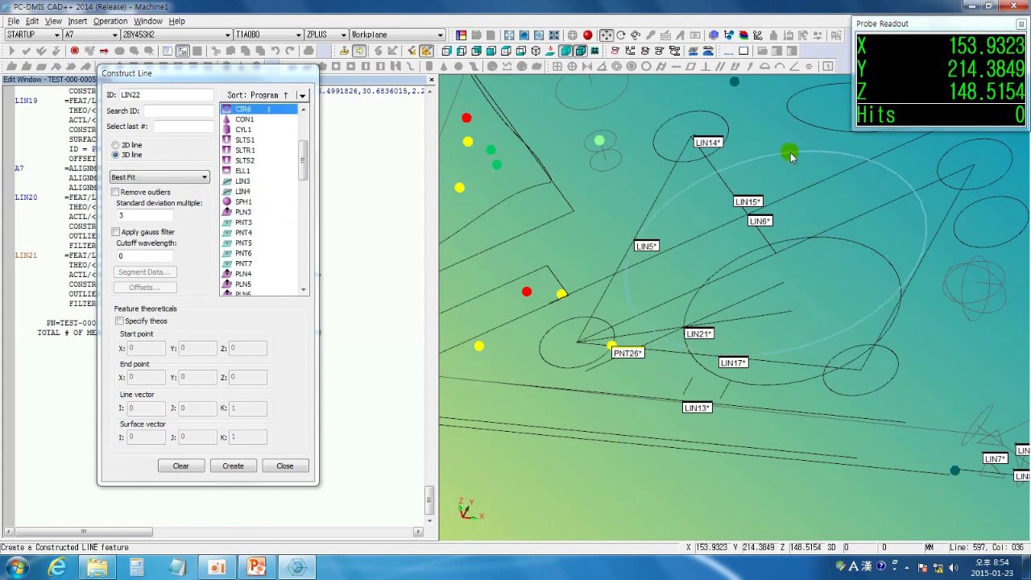
{"action": "left_click", "coordinate": [859, 246]}
{"action": "middle_click_drag", "start_coordinate": [847, 239], "coordinate": [743, 269]}
{"action": "left_click", "coordinate": [232, 467]}
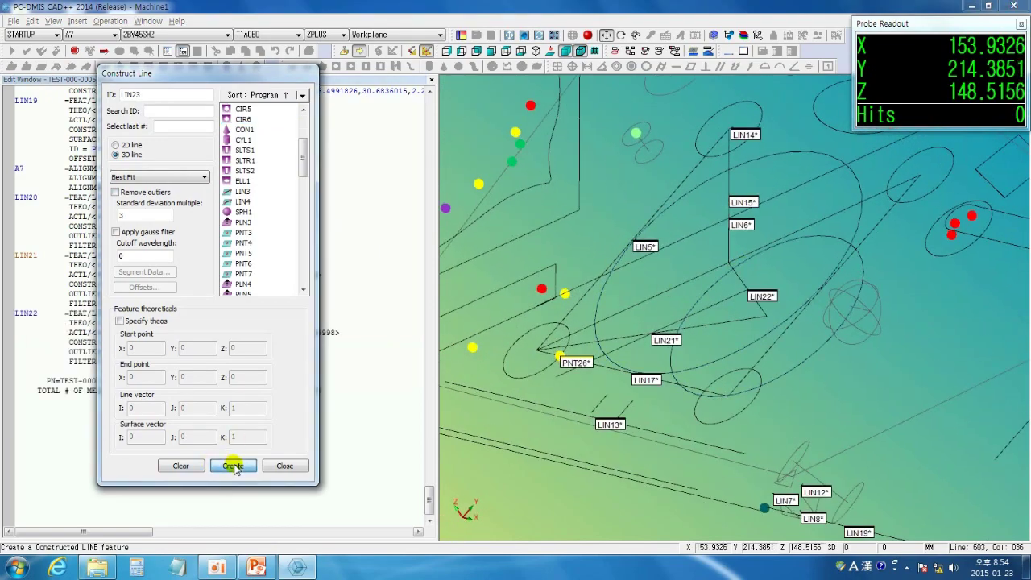
{"action": "left_click", "coordinate": [285, 466]}
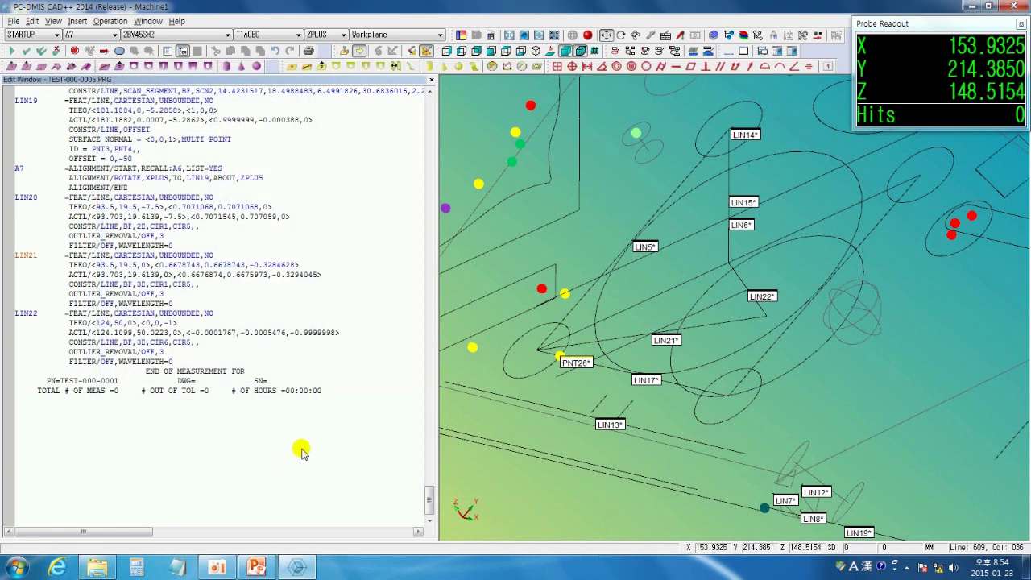
{"action": "left_click", "coordinate": [307, 66]}
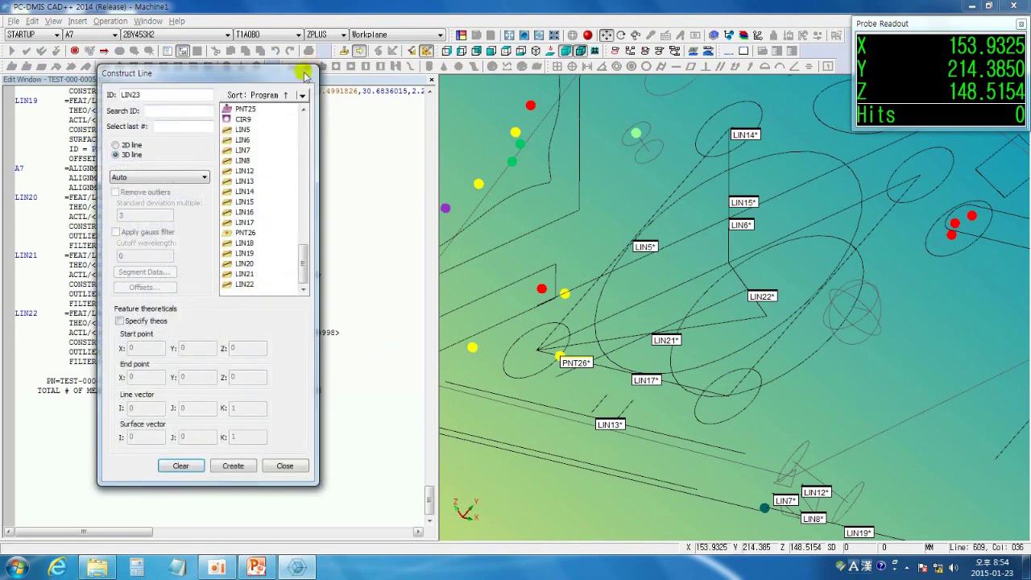
{"action": "left_click", "coordinate": [173, 176]}
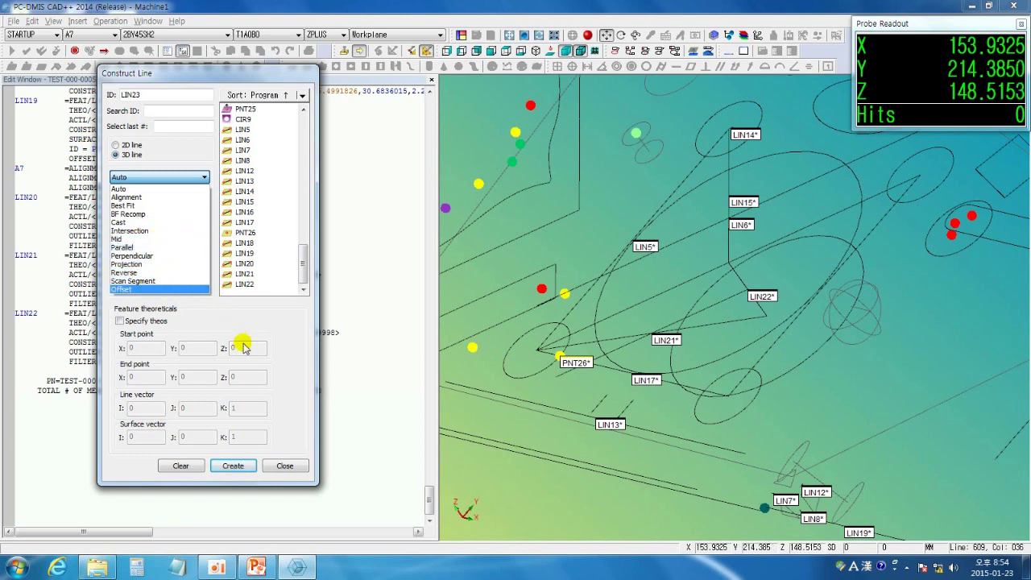
{"action": "left_click", "coordinate": [289, 465]}
{"action": "left_click", "coordinate": [289, 465]}
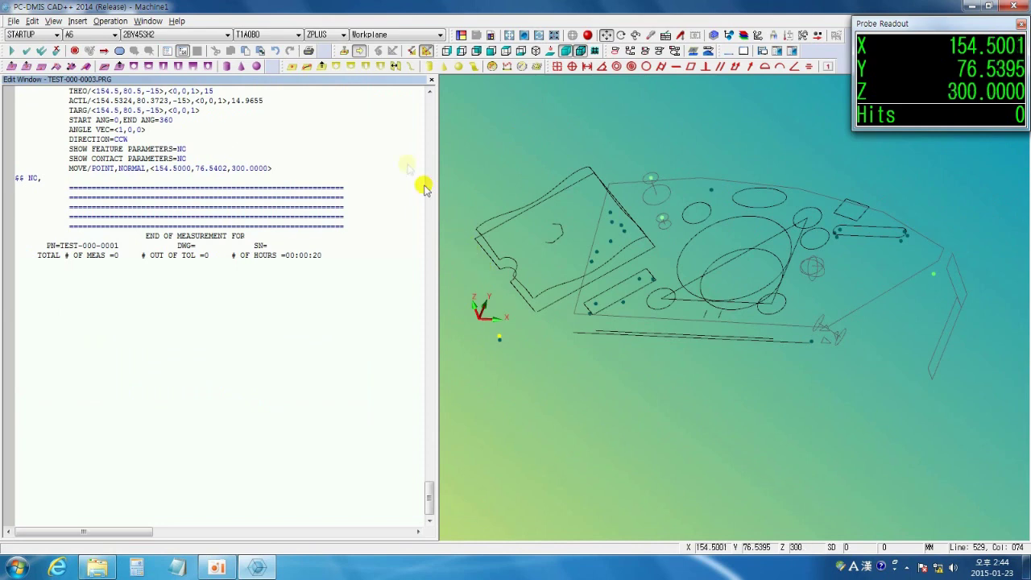
Construct an Alignment plane at the origin for the ZPLUS workplane, displayed as a triangle.
{"action": "left_click", "coordinate": [322, 68]}
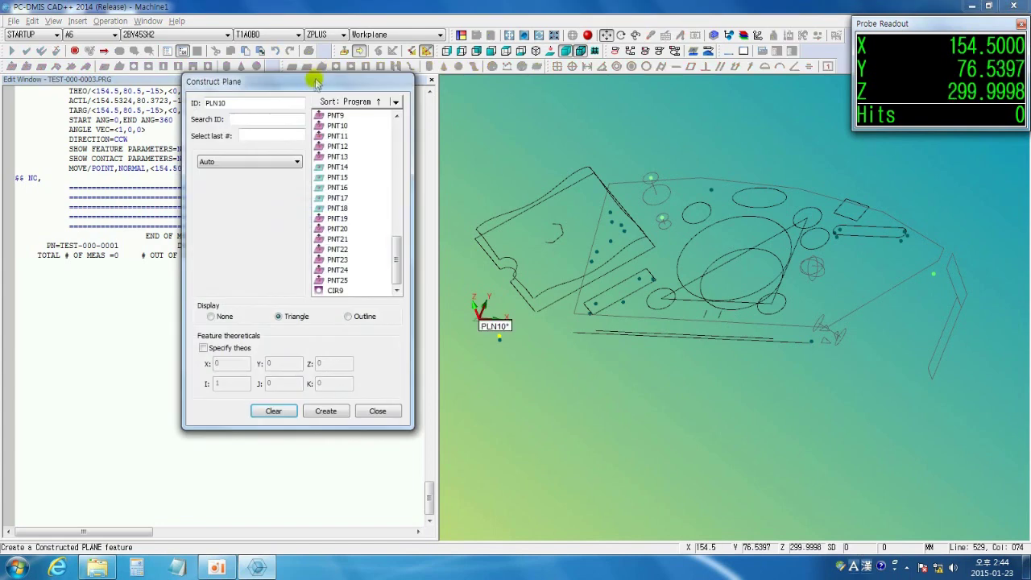
{"action": "left_click", "coordinate": [297, 161]}
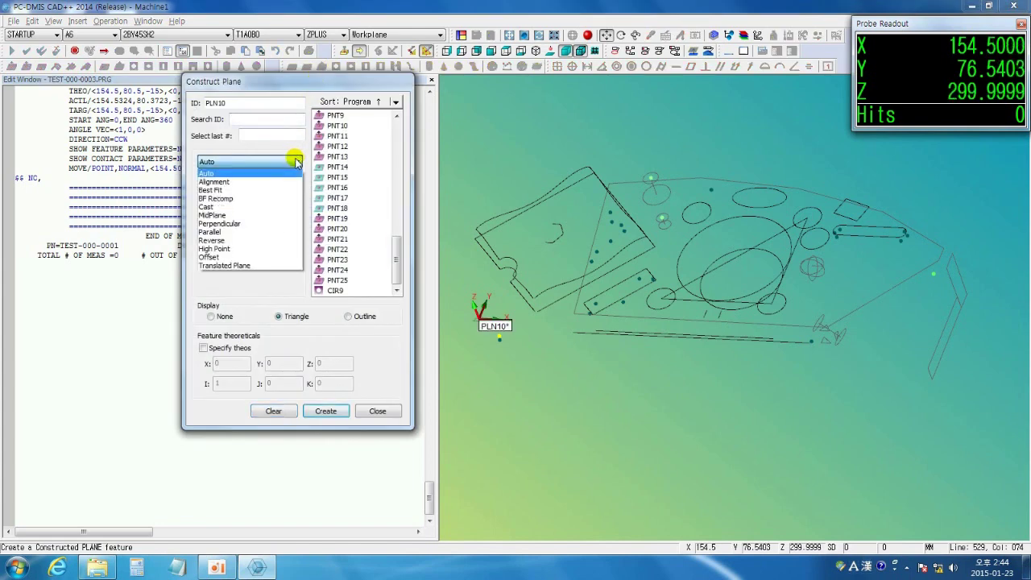
{"action": "left_click", "coordinate": [249, 182]}
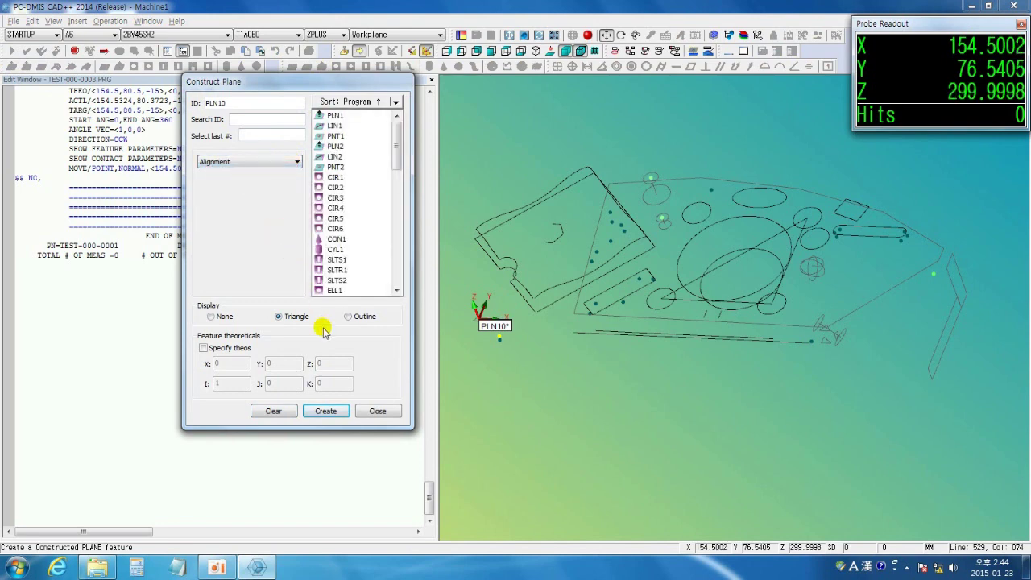
{"action": "left_click", "coordinate": [339, 412]}
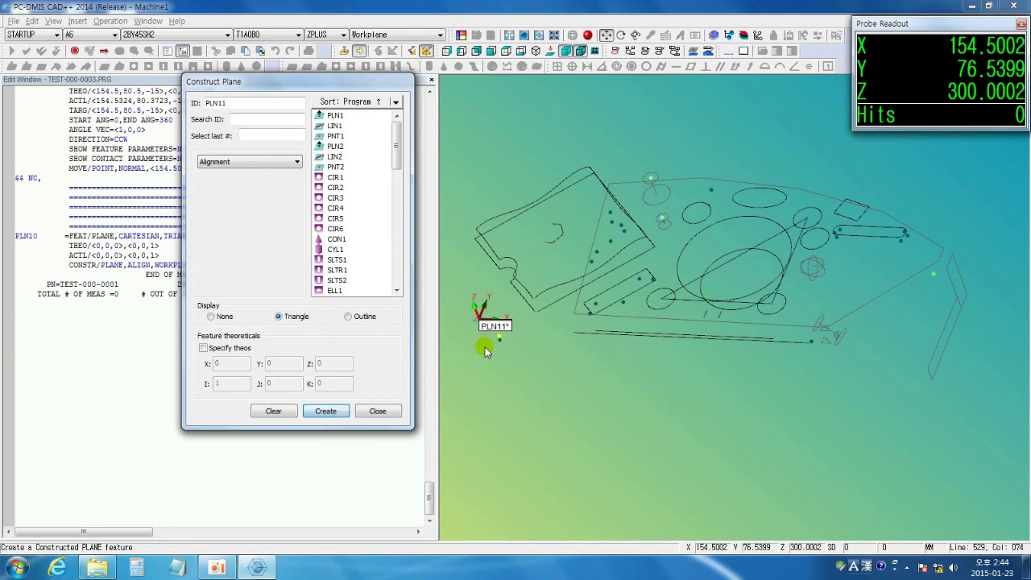
{"action": "left_click", "coordinate": [383, 410]}
Change the workplane to XPLUS and construct another Alignment plane at the origin with triangle display.
{"action": "right_click_drag", "start_coordinate": [490, 341], "coordinate": [562, 334]}
{"action": "scroll", "coordinate": [551, 312], "scroll_direction": "up", "scroll_amount": 3}
{"action": "scroll", "coordinate": [550, 312], "scroll_direction": "up", "scroll_amount": 1}
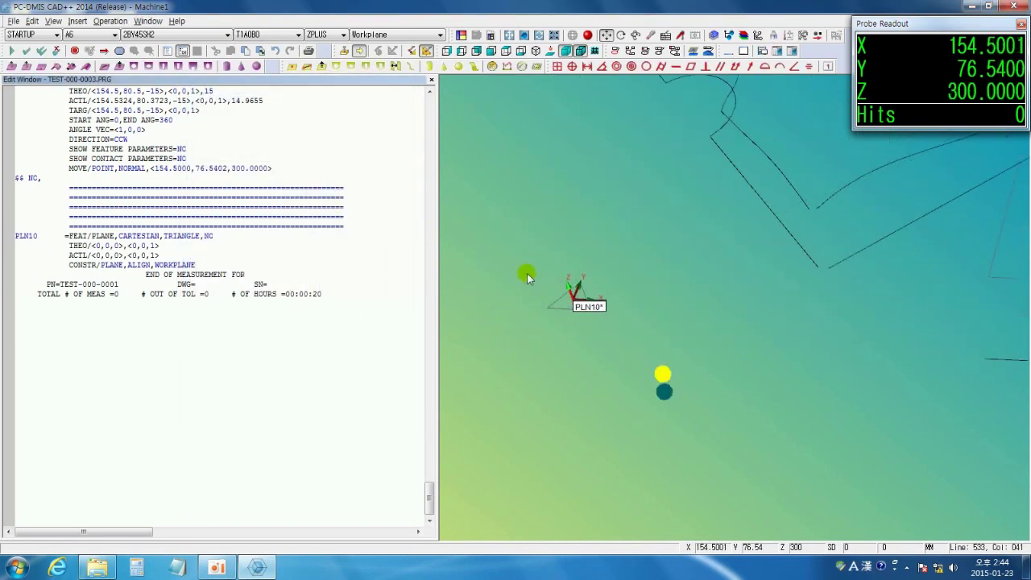
{"action": "scroll", "coordinate": [549, 289], "scroll_direction": "up", "scroll_amount": 2}
{"action": "right_click_drag", "start_coordinate": [558, 278], "coordinate": [589, 228], "text": "ctrl"}
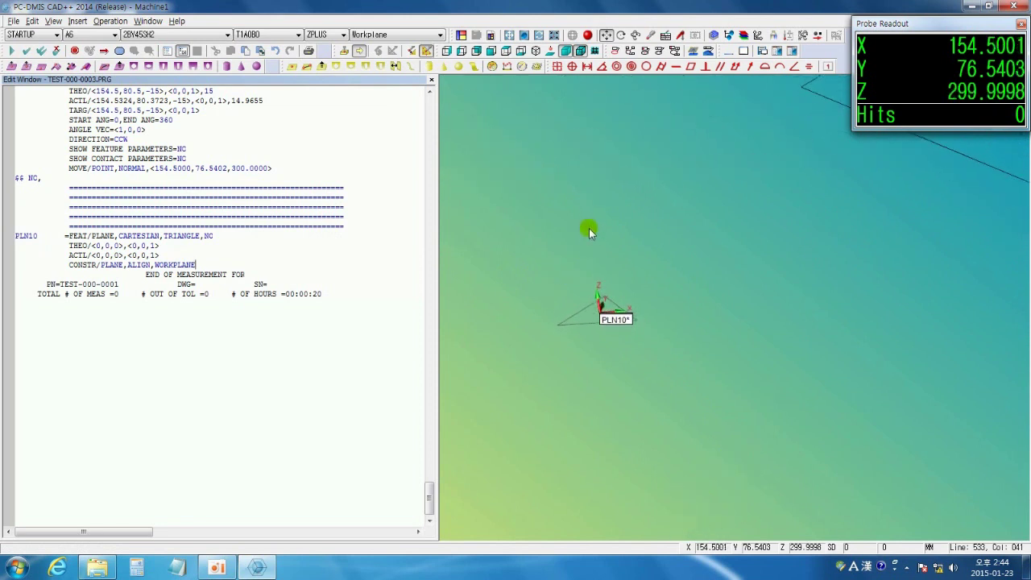
{"action": "left_click", "coordinate": [326, 38]}
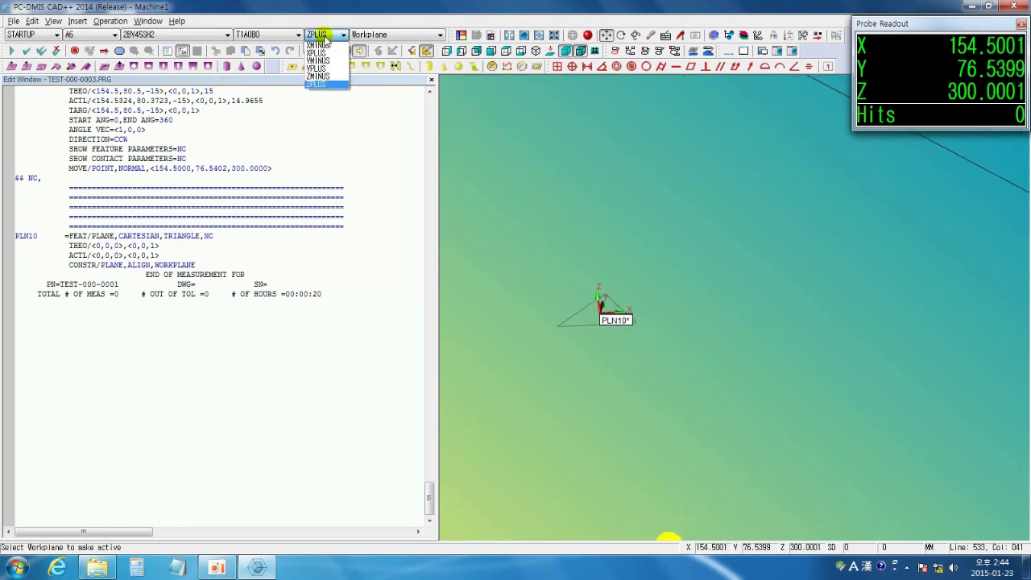
{"action": "left_click", "coordinate": [325, 57]}
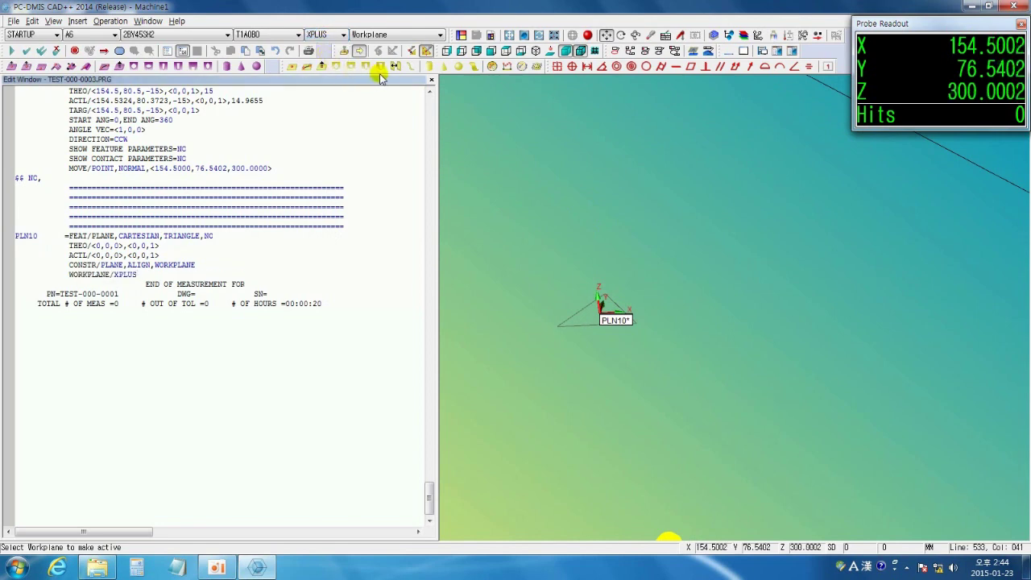
{"action": "left_click", "coordinate": [320, 66]}
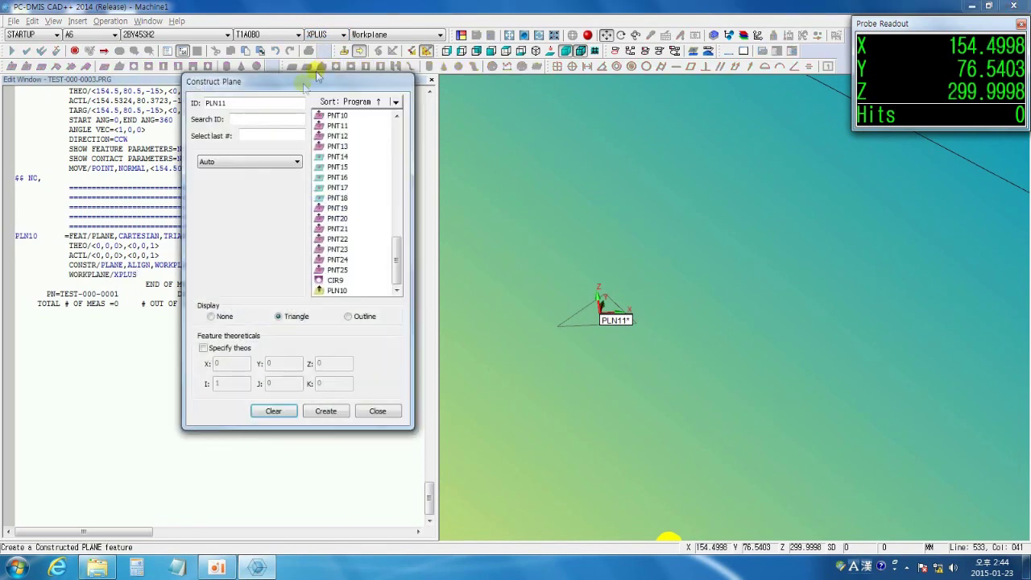
{"action": "left_click", "coordinate": [256, 165]}
{"action": "left_click", "coordinate": [290, 177]}
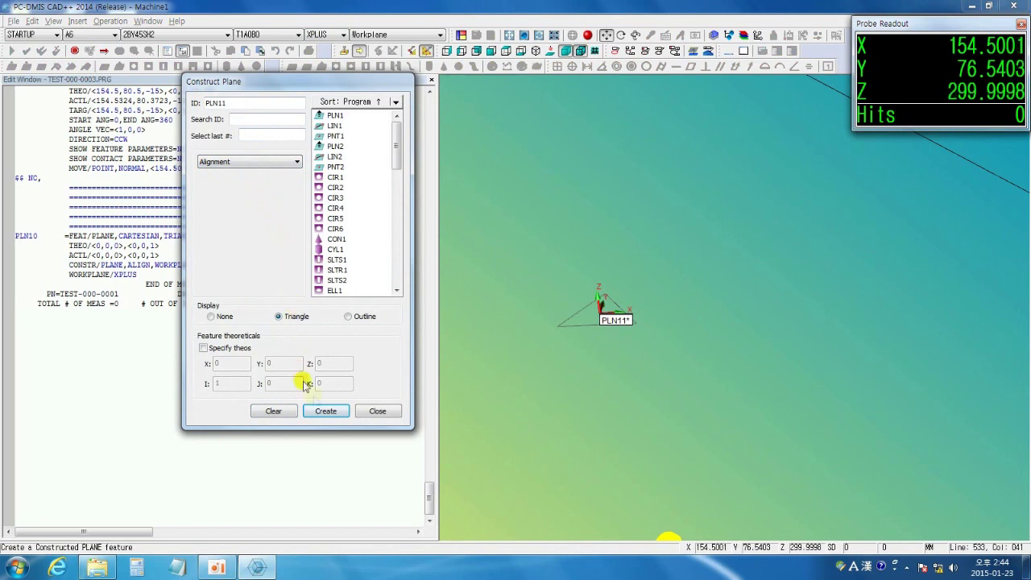
{"action": "left_click", "coordinate": [326, 411]}
{"action": "left_click", "coordinate": [378, 411]}
Construct a Best Fit plane through points PNT5, PNT6 and PNT7 with triangle display, and close the plane construction.
{"action": "left_click_drag", "start_coordinate": [553, 356], "coordinate": [487, 315]}
{"action": "scroll", "coordinate": [486, 311], "scroll_direction": "down", "scroll_amount": 3}
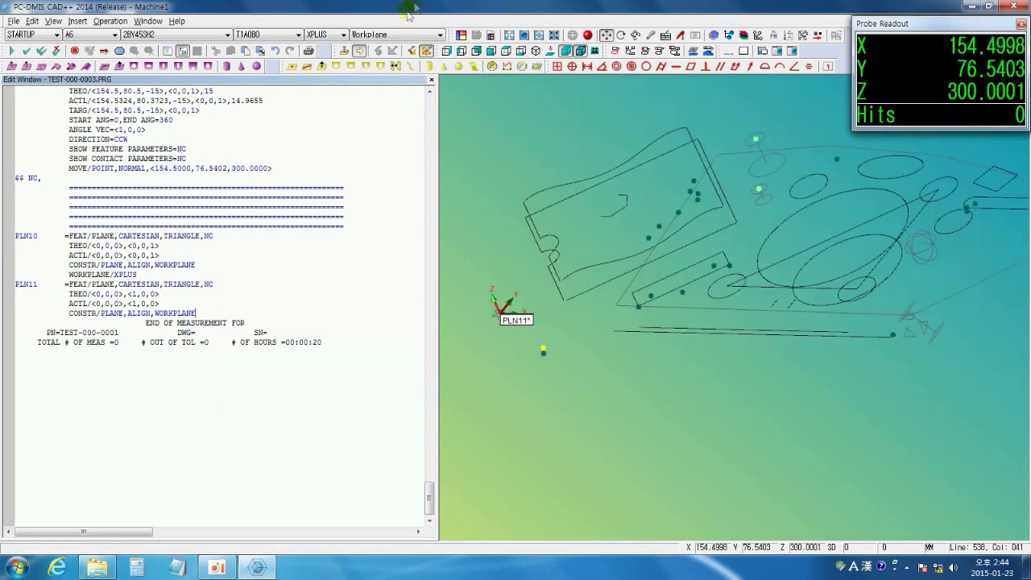
{"action": "left_click", "coordinate": [325, 67]}
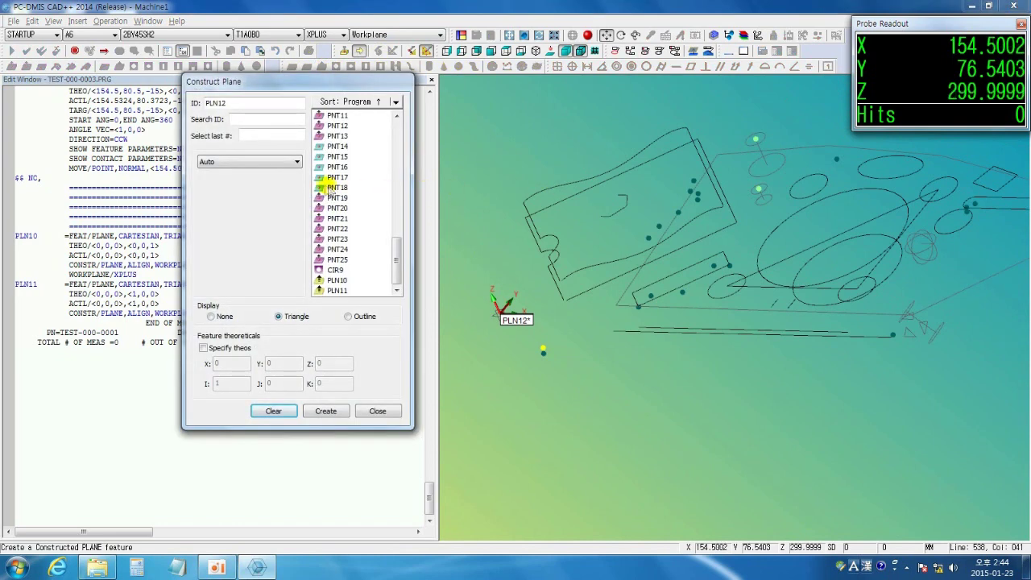
{"action": "left_click", "coordinate": [271, 163]}
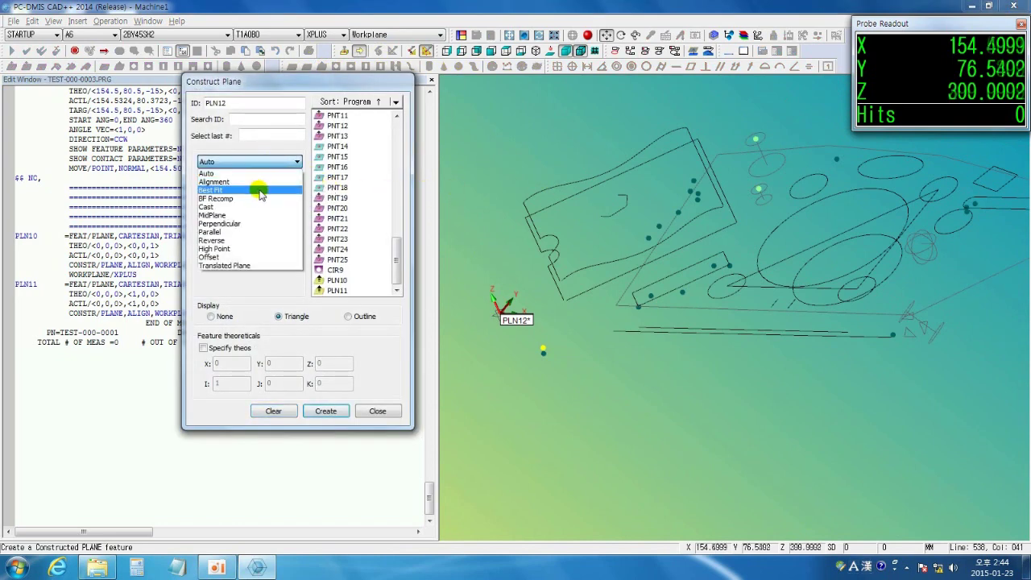
{"action": "left_click", "coordinate": [259, 191]}
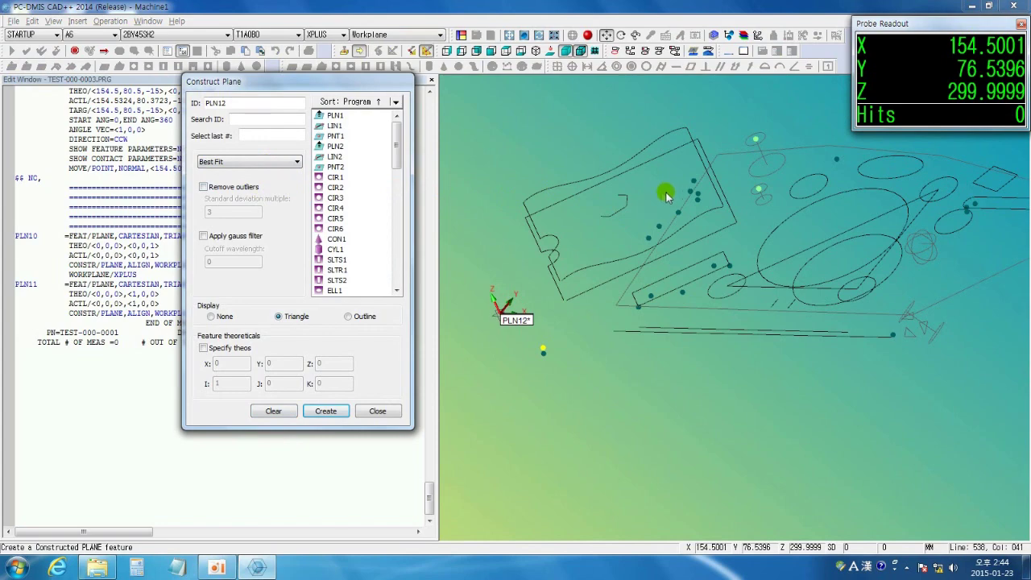
{"action": "middle_click_drag", "start_coordinate": [666, 196], "coordinate": [715, 230]}
{"action": "right_click_drag", "start_coordinate": [715, 230], "coordinate": [675, 278]}
{"action": "scroll", "coordinate": [725, 252], "scroll_direction": "up", "scroll_amount": 3}
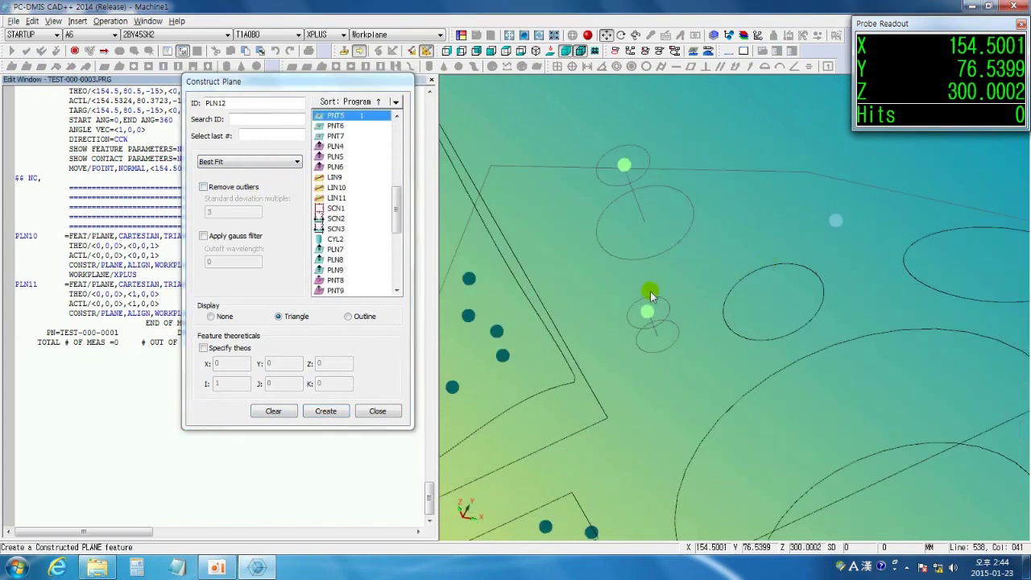
{"action": "left_click", "coordinate": [645, 314]}
{"action": "left_click", "coordinate": [614, 165]}
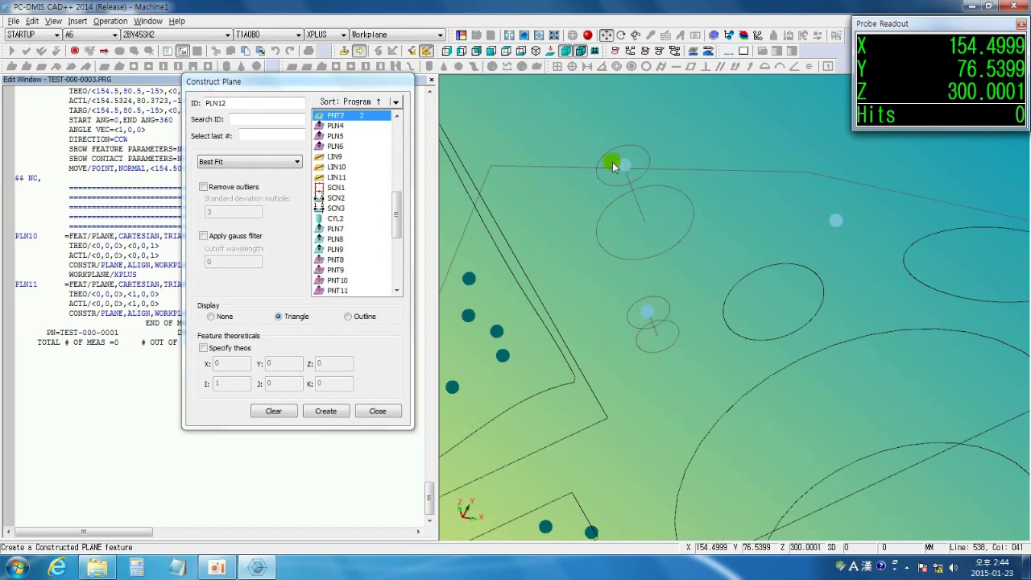
{"action": "left_click", "coordinate": [330, 411]}
{"action": "left_click", "coordinate": [377, 411]}
{"action": "right_click_drag", "start_coordinate": [553, 260], "coordinate": [670, 229], "text": "ctrl"}
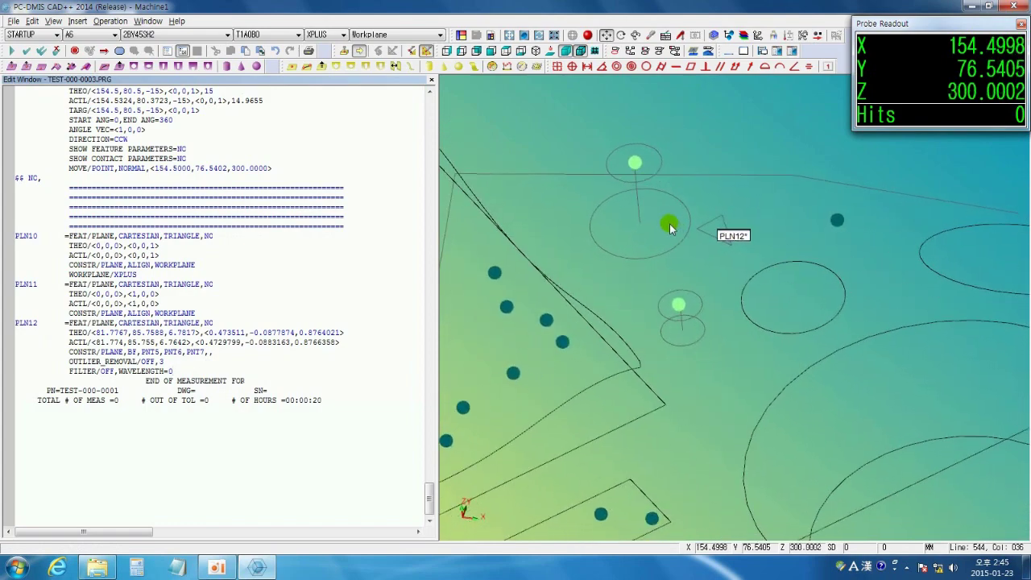
Construct a Cast plane from the ellipse ELL1, displayed as a triangle.
{"action": "left_click", "coordinate": [322, 66]}
{"action": "left_click", "coordinate": [232, 164]}
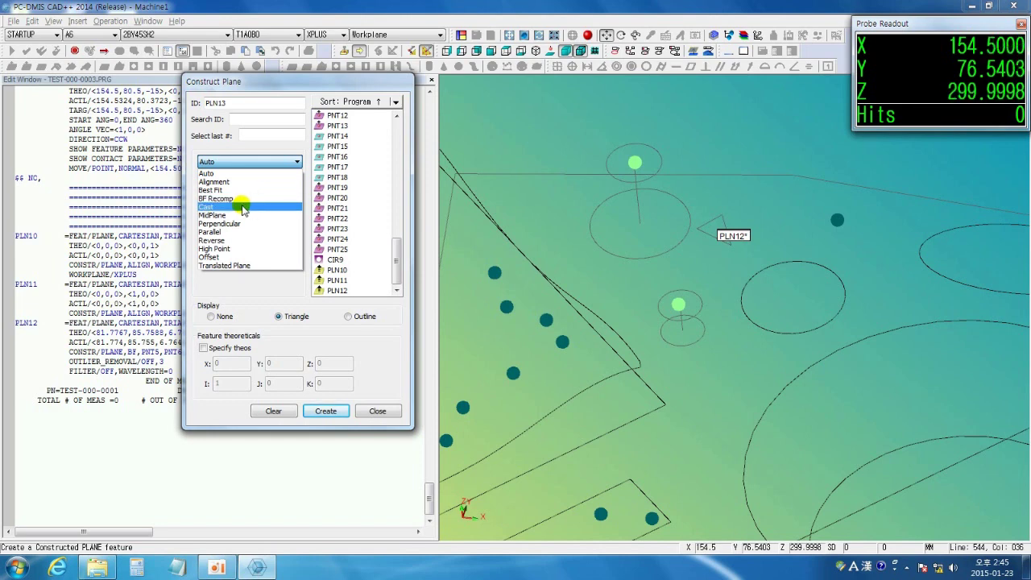
{"action": "left_click", "coordinate": [239, 207]}
{"action": "middle_click_drag", "start_coordinate": [626, 295], "coordinate": [443, 284]}
{"action": "left_click", "coordinate": [756, 250]}
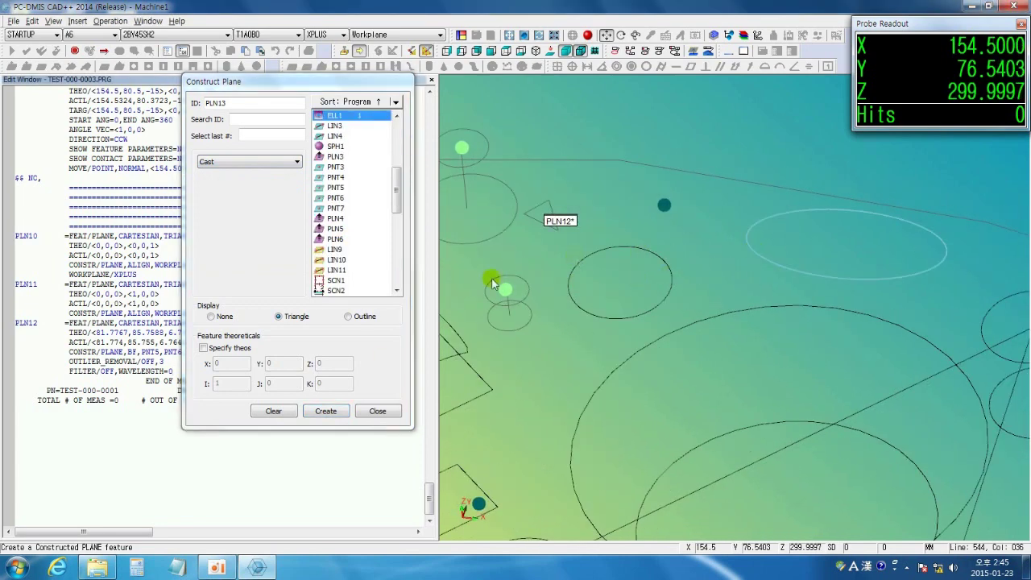
{"action": "left_click", "coordinate": [325, 411]}
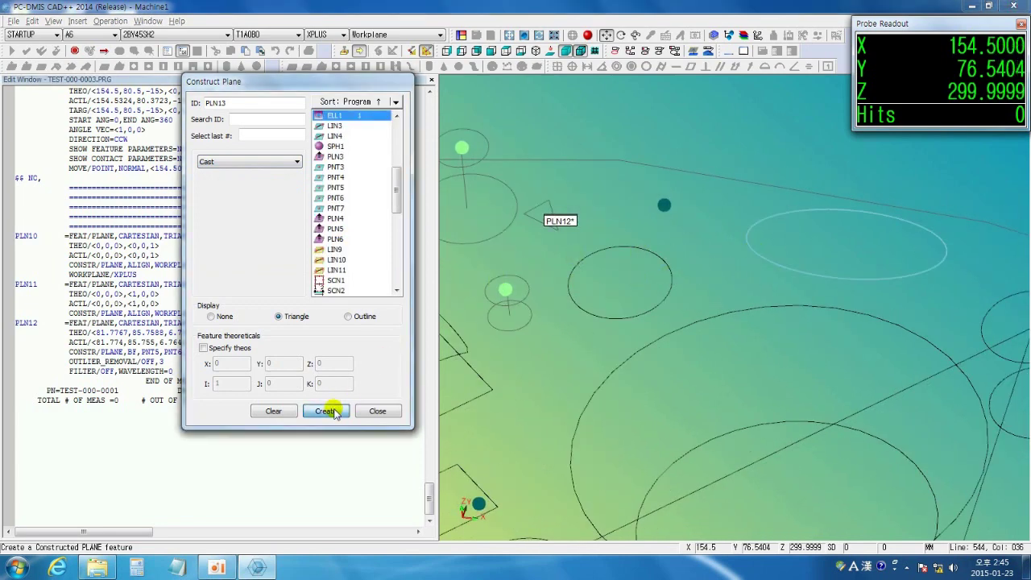
Construct a MidPlane between planes PLN5 and PLN6 with triangle display.
{"action": "left_click", "coordinate": [267, 164]}
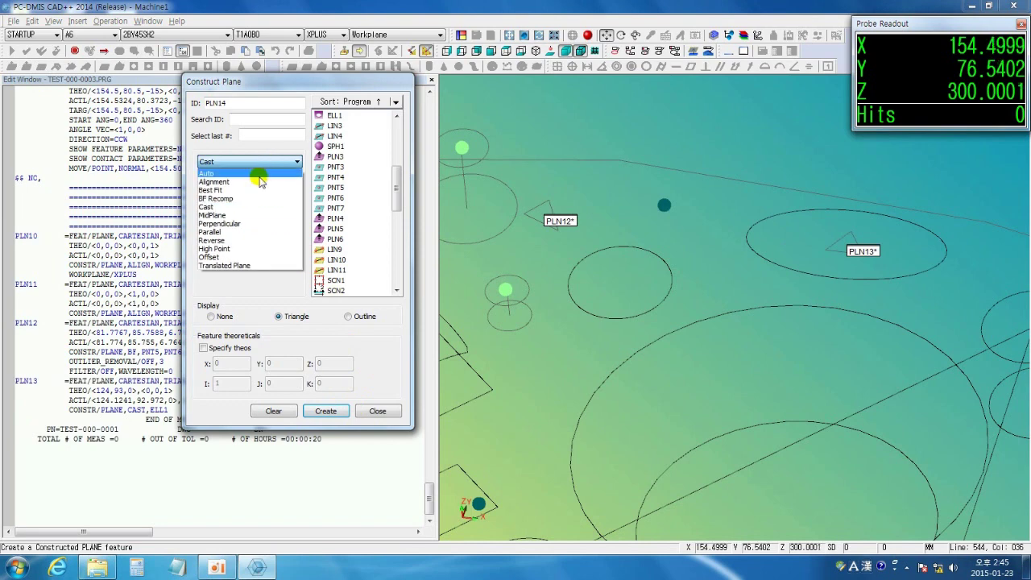
{"action": "left_click", "coordinate": [244, 216]}
{"action": "mouse_move", "coordinate": [703, 429]}
{"action": "right_mouse_down"}
{"action": "mouse_move", "coordinate": [507, 255]}
{"action": "mouse_move", "coordinate": [737, 428]}
{"action": "mouse_move", "coordinate": [572, 301]}
{"action": "mouse_move", "coordinate": [803, 431]}
{"action": "mouse_move", "coordinate": [794, 422]}
{"action": "mouse_move", "coordinate": [704, 440]}
{"action": "right_mouse_up"}
{"action": "left_click", "coordinate": [704, 440]}
{"action": "left_click", "coordinate": [743, 425]}
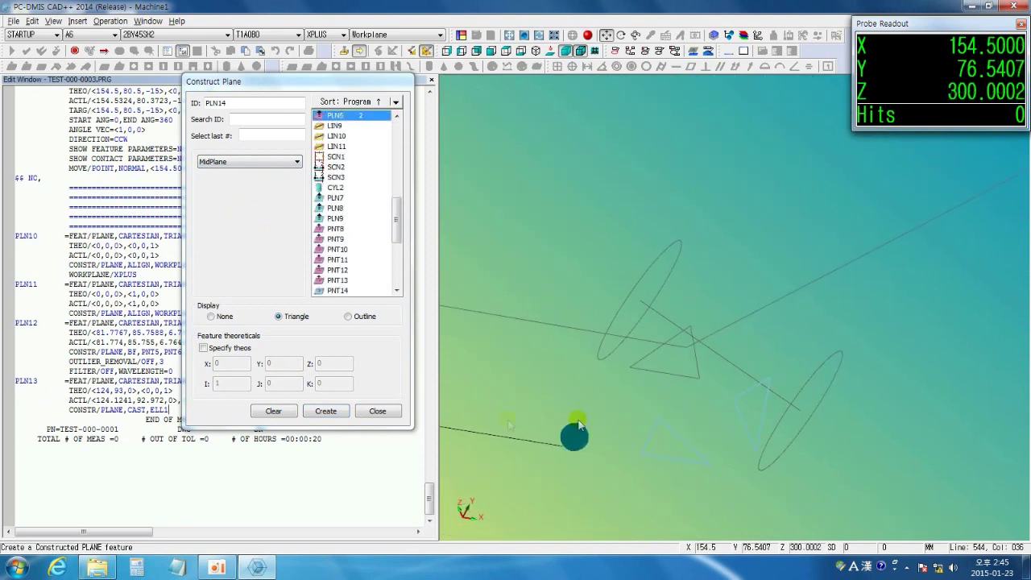
{"action": "left_click", "coordinate": [352, 415]}
{"action": "right_click_drag", "start_coordinate": [656, 425], "coordinate": [653, 403]}
Construct a plane perpendicular to PLN6 through circle CIR2, displayed as a triangle.
{"action": "left_click", "coordinate": [268, 162]}
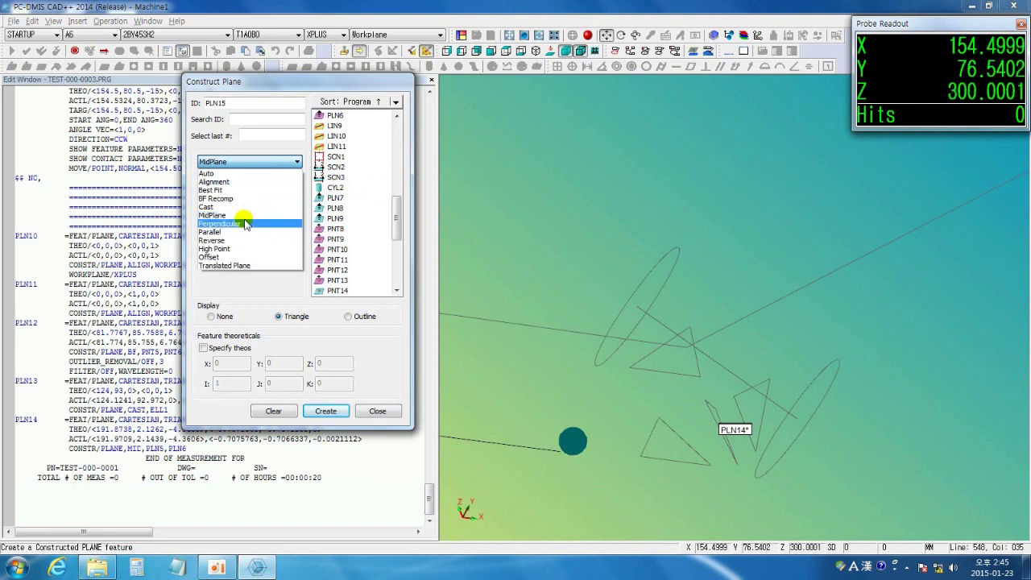
{"action": "left_click", "coordinate": [245, 224]}
{"action": "right_click_drag", "start_coordinate": [678, 360], "coordinate": [812, 425]}
{"action": "left_click", "coordinate": [807, 425]}
{"action": "scroll", "coordinate": [843, 407], "scroll_direction": "down", "scroll_amount": 4}
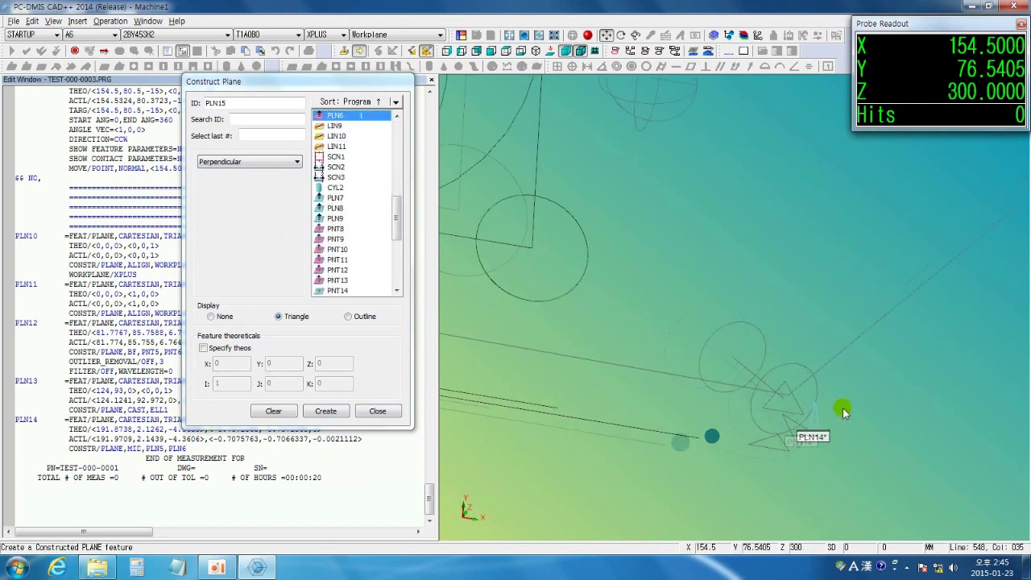
{"action": "left_click", "coordinate": [669, 337]}
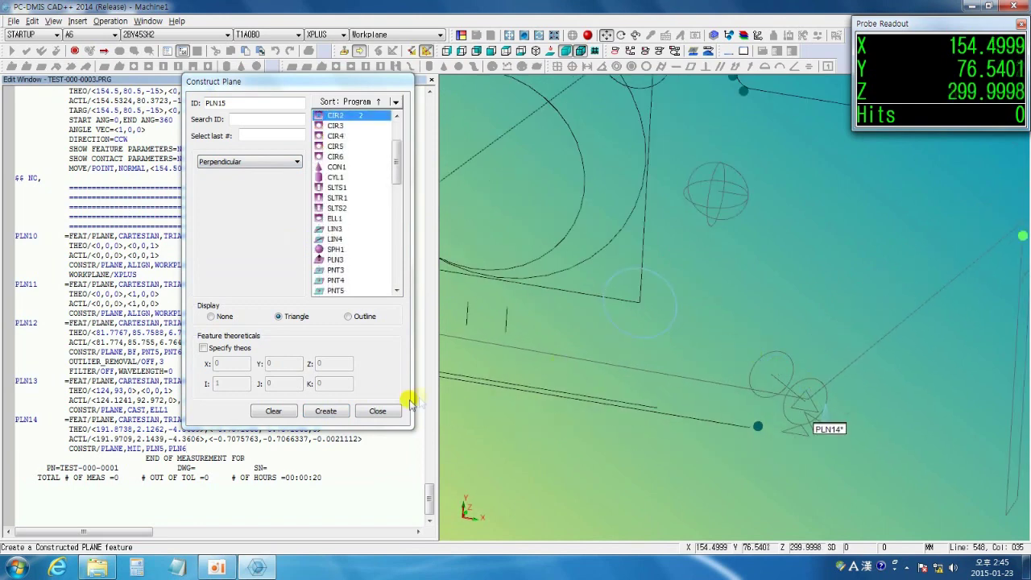
{"action": "left_click", "coordinate": [331, 410]}
{"action": "scroll", "coordinate": [634, 234], "scroll_direction": "up", "scroll_amount": 5}
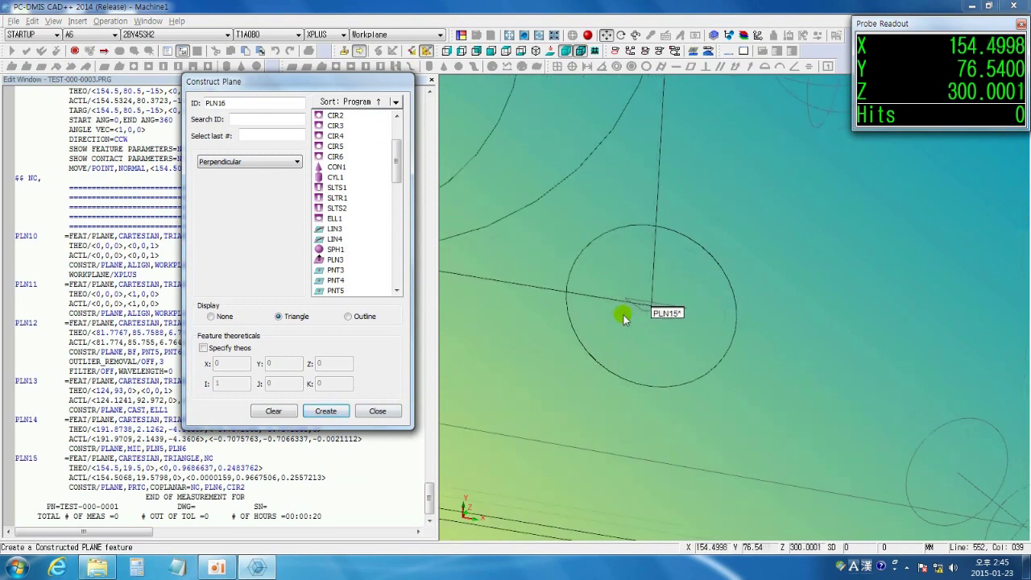
{"action": "middle_click_drag", "start_coordinate": [616, 342], "coordinate": [557, 273]}
{"action": "scroll", "coordinate": [551, 274], "scroll_direction": "down", "scroll_amount": 2}
{"action": "scroll", "coordinate": [551, 276], "scroll_direction": "down", "scroll_amount": 2}
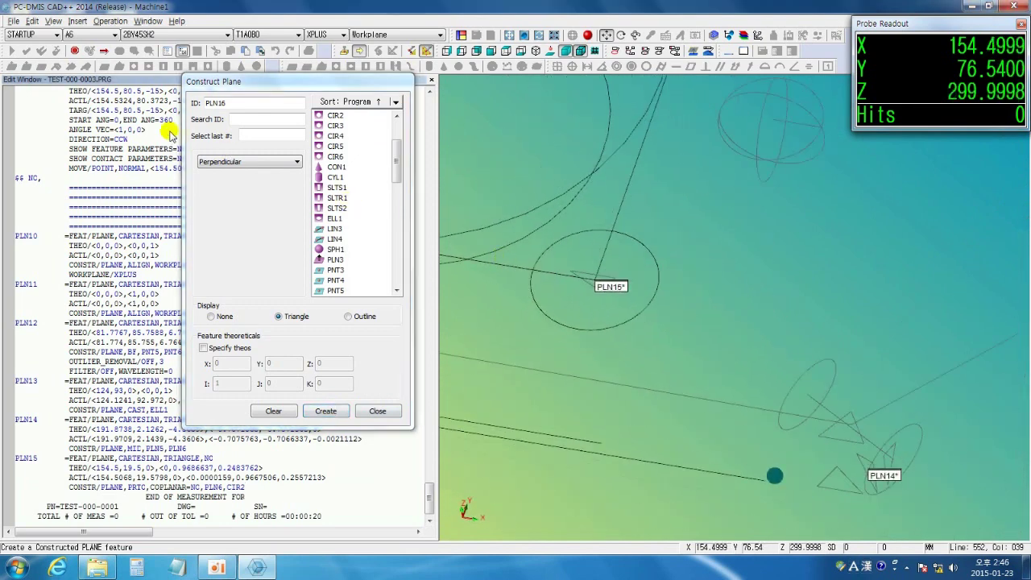
Construct a plane parallel to PLN6 through circle CIR2, displayed as a triangle.
{"action": "left_click", "coordinate": [242, 161]}
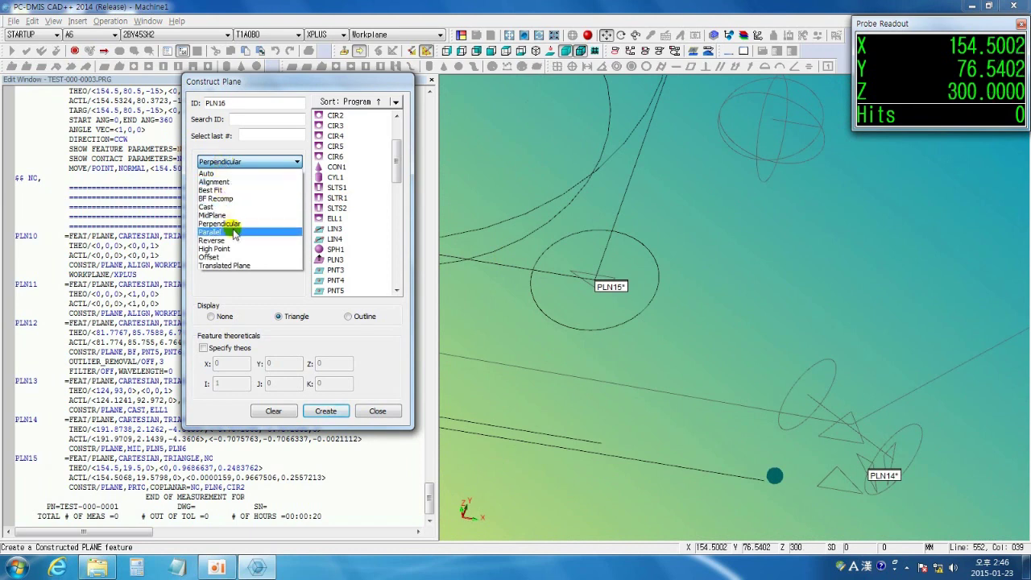
{"action": "left_click", "coordinate": [234, 232]}
{"action": "middle_click_drag", "start_coordinate": [758, 317], "coordinate": [627, 227]}
{"action": "right_click_drag", "start_coordinate": [627, 227], "coordinate": [601, 207]}
{"action": "scroll", "coordinate": [754, 360], "scroll_direction": "up", "scroll_amount": 5}
{"action": "left_click", "coordinate": [752, 345]}
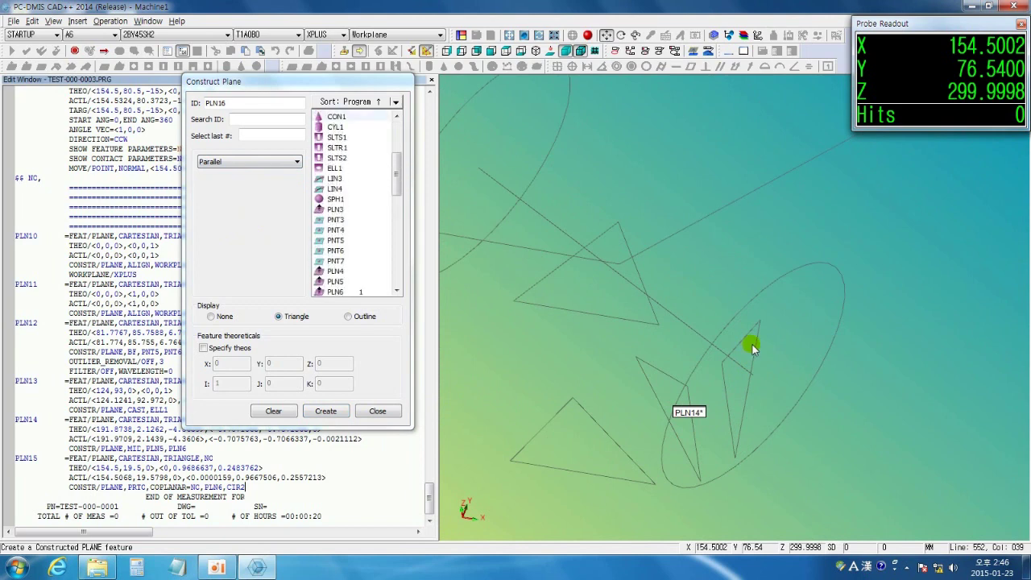
{"action": "middle_click_drag", "start_coordinate": [757, 344], "coordinate": [810, 333]}
{"action": "scroll", "coordinate": [811, 332], "scroll_direction": "down", "scroll_amount": 6}
{"action": "left_click", "coordinate": [606, 255]}
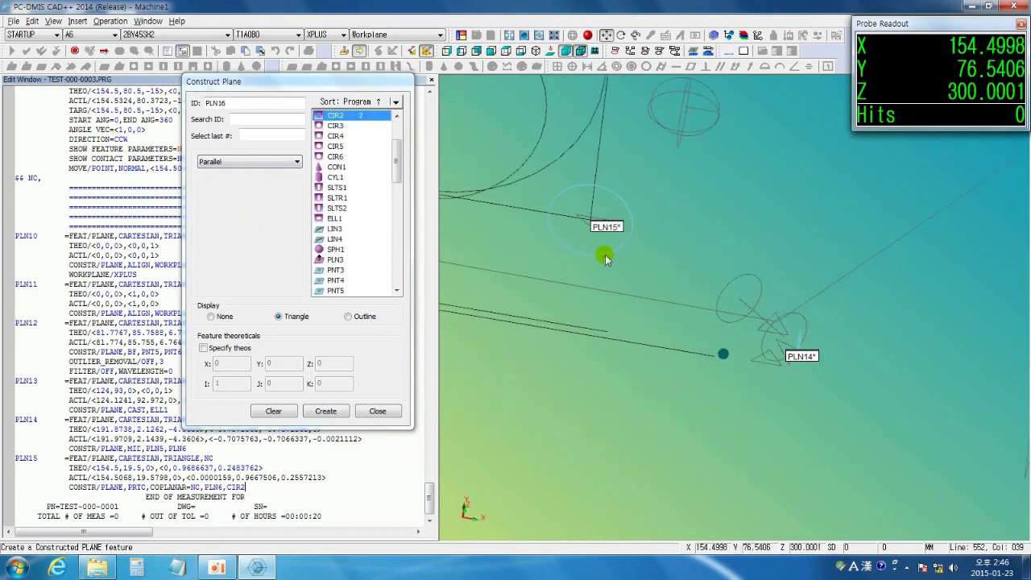
{"action": "left_click", "coordinate": [326, 411]}
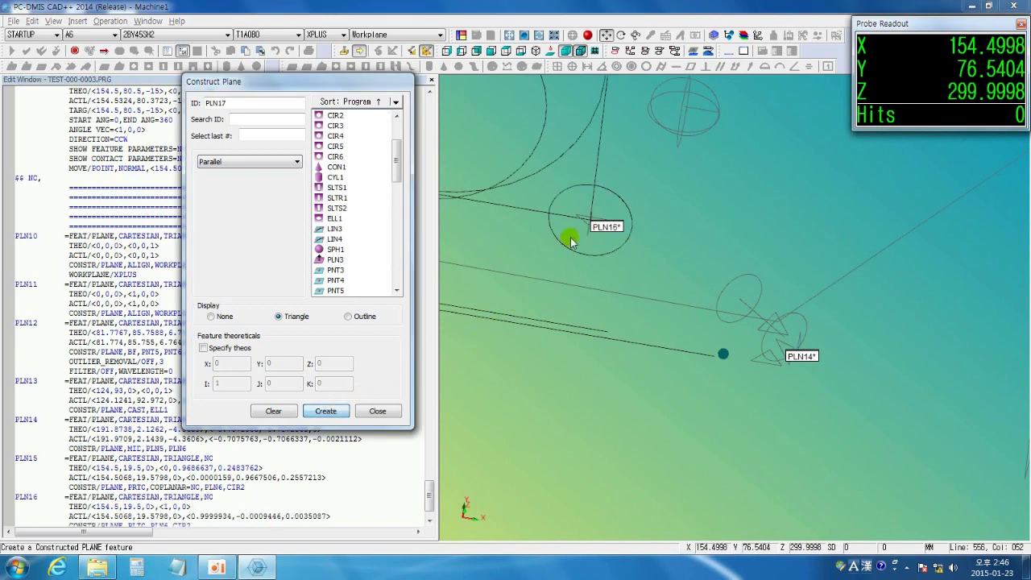
{"action": "scroll", "coordinate": [576, 221], "scroll_direction": "up", "scroll_amount": 3}
{"action": "scroll", "coordinate": [582, 213], "scroll_direction": "up", "scroll_amount": 4}
{"action": "middle_click_drag", "start_coordinate": [583, 228], "coordinate": [544, 255]}
{"action": "scroll", "coordinate": [544, 251], "scroll_direction": "down", "scroll_amount": 5}
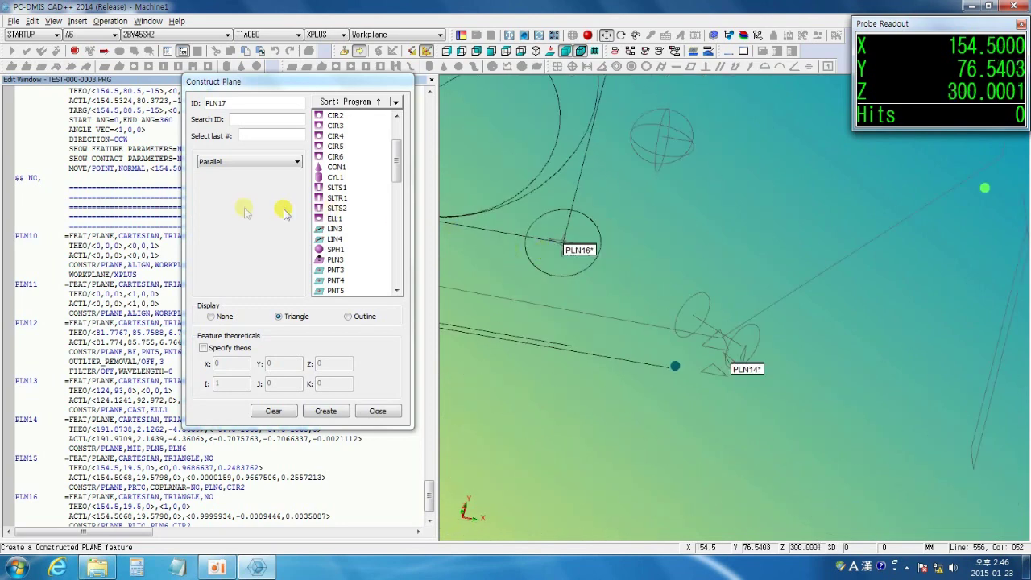
Choose the Offset method for a new plane and select points PNT5, PNT6 and PNT7 as its input features.
{"action": "left_click", "coordinate": [236, 161]}
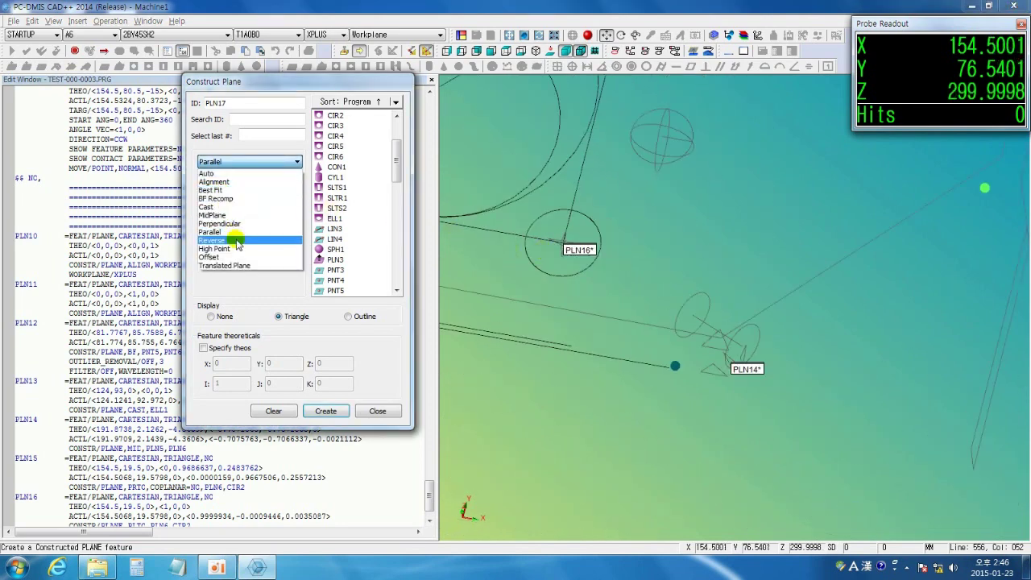
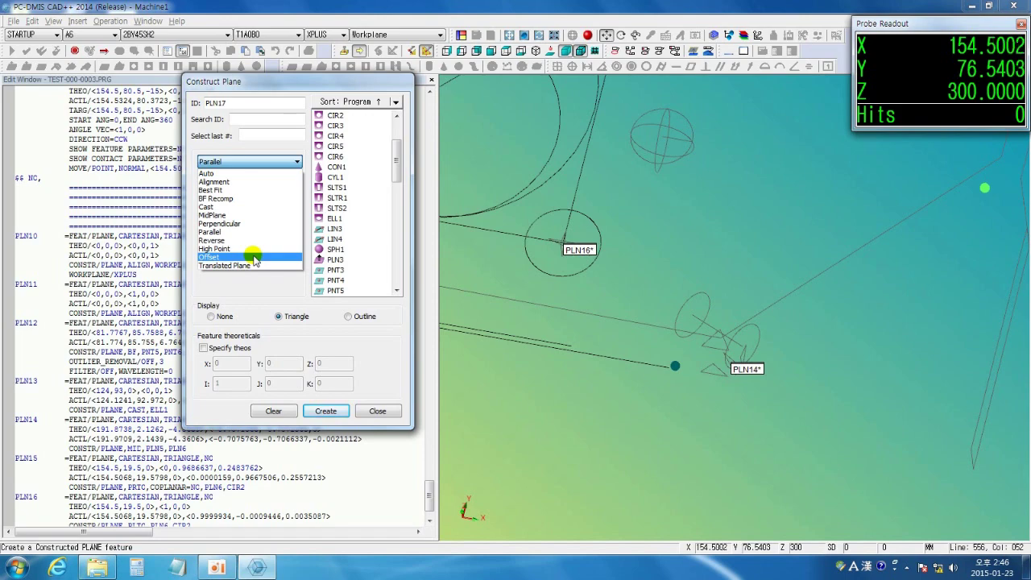
{"action": "left_click", "coordinate": [254, 258]}
{"action": "scroll", "coordinate": [614, 240], "scroll_direction": "down", "scroll_amount": 6}
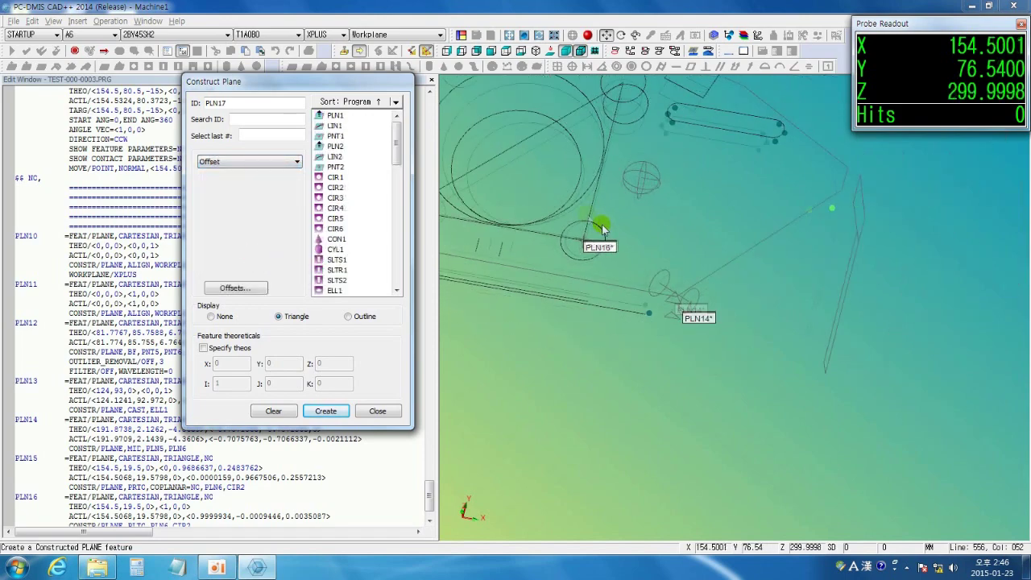
{"action": "scroll", "coordinate": [559, 199], "scroll_direction": "up", "scroll_amount": 8}
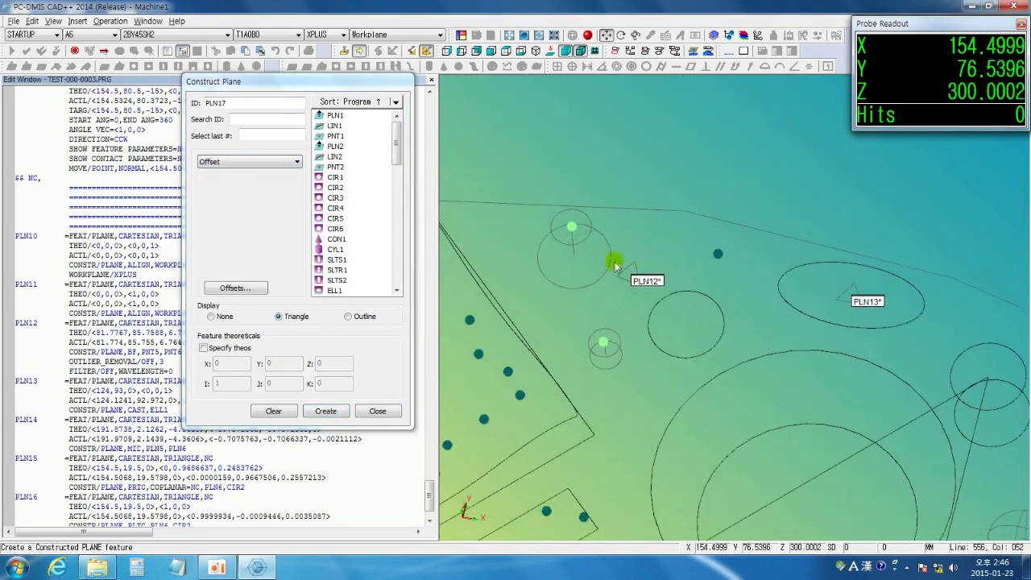
{"action": "left_click", "coordinate": [776, 249]}
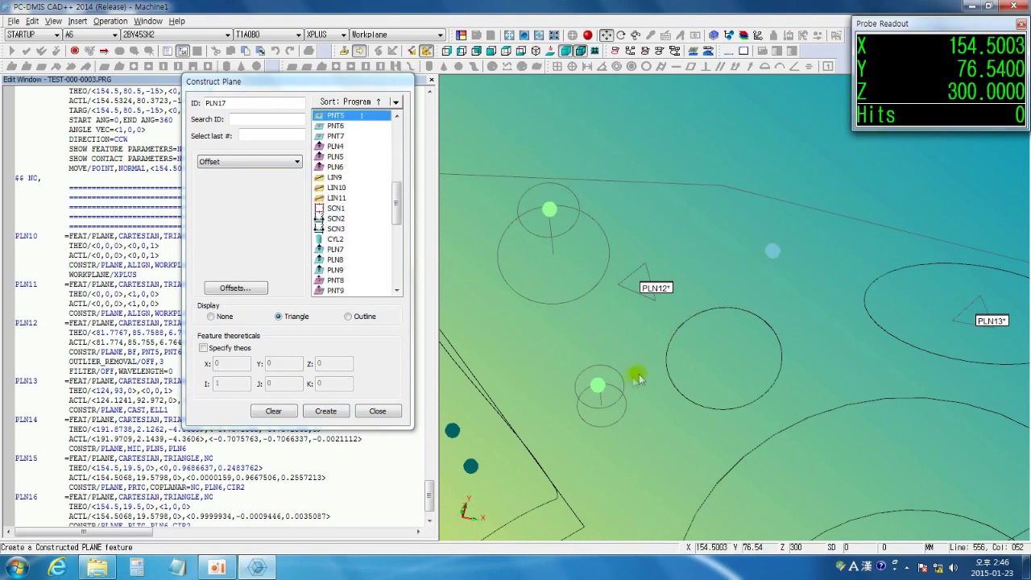
{"action": "left_click", "coordinate": [593, 382]}
{"action": "left_click", "coordinate": [551, 210]}
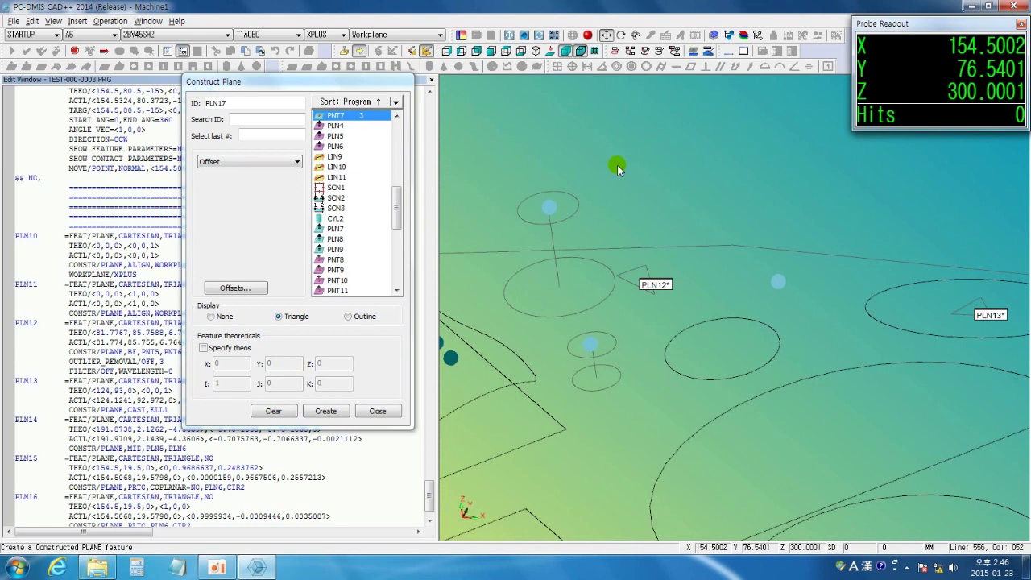
{"action": "middle_click_drag", "start_coordinate": [626, 165], "coordinate": [623, 240]}
In the plane offsets, set PNT6 to -6.35 and PNT7 to -13.9952.
{"action": "left_click", "coordinate": [254, 288]}
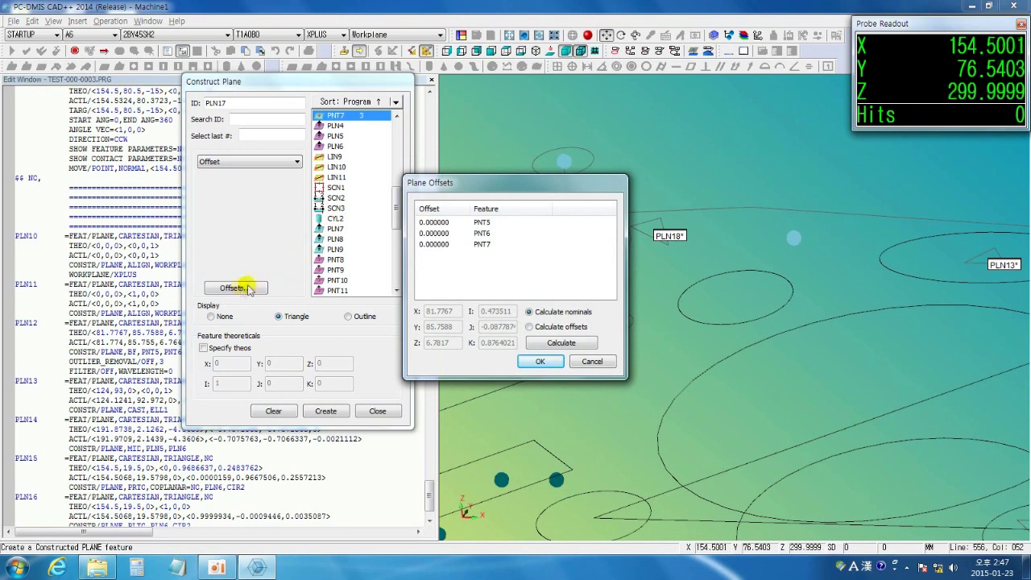
{"action": "left_click_drag", "start_coordinate": [484, 183], "coordinate": [378, 180]}
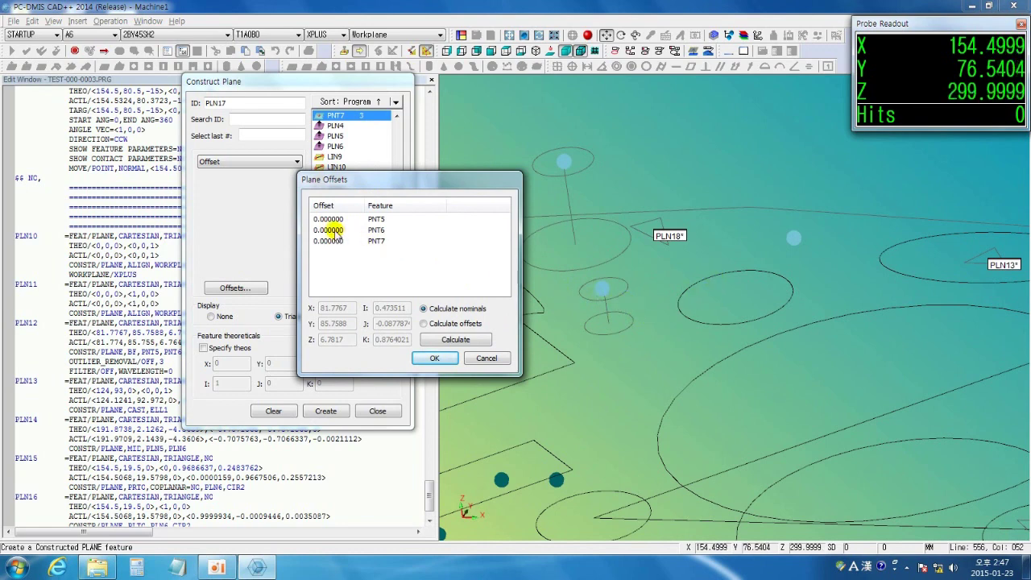
{"action": "double_click", "coordinate": [333, 231]}
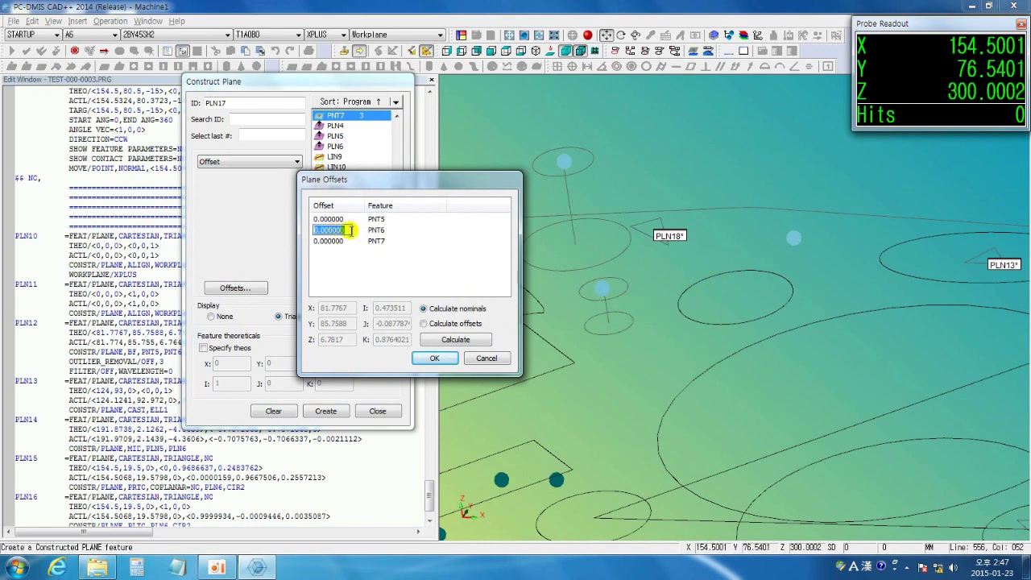
{"action": "type", "text": "-6.35"}
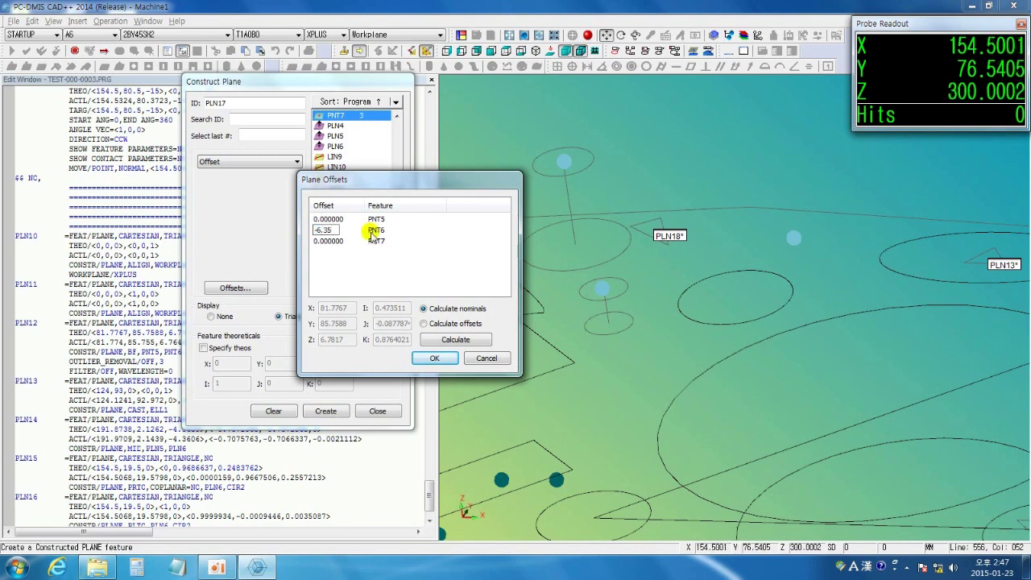
{"action": "left_click", "coordinate": [332, 241]}
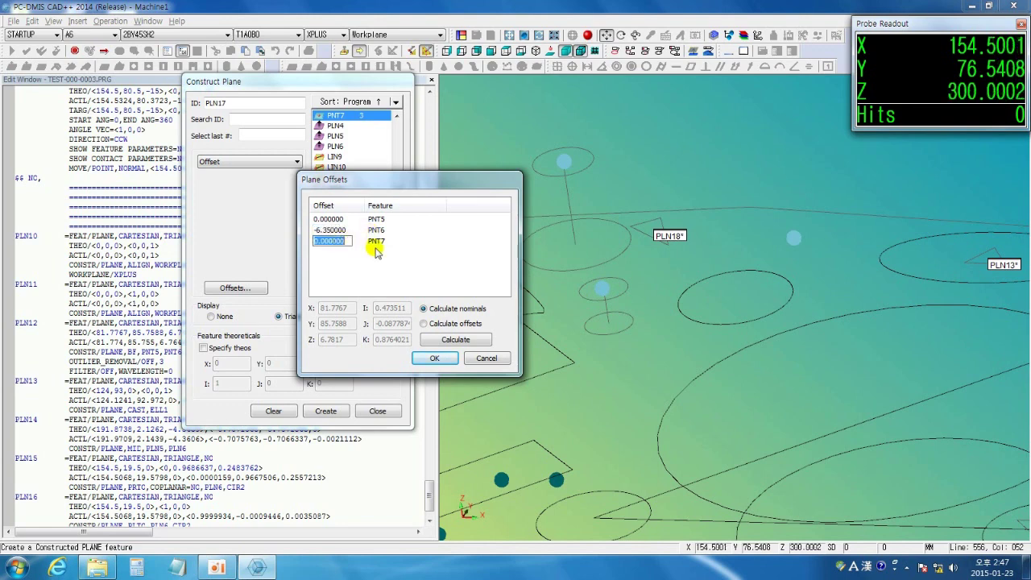
{"action": "type", "text": "13."}
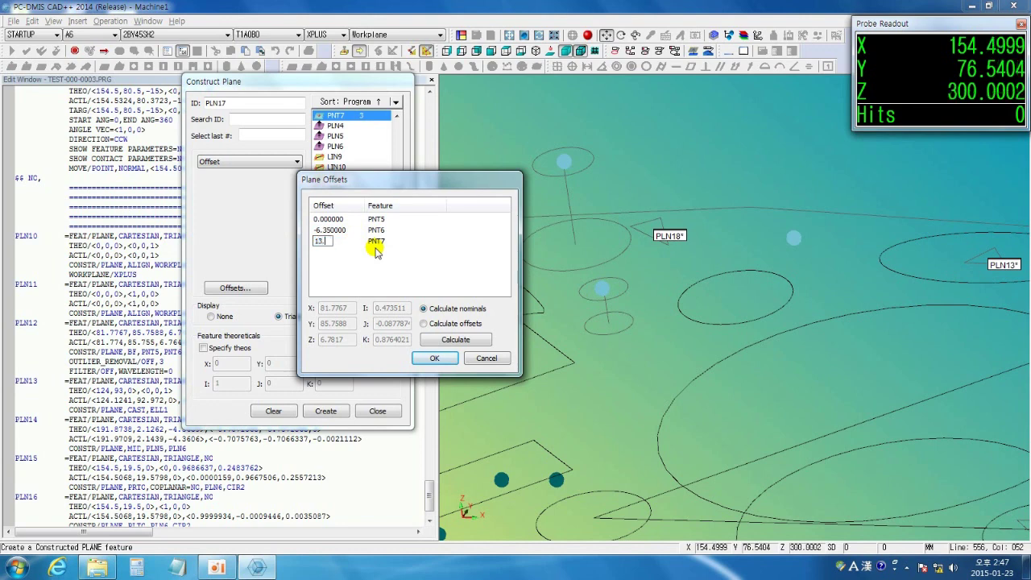
{"action": "type", "text": "9952"}
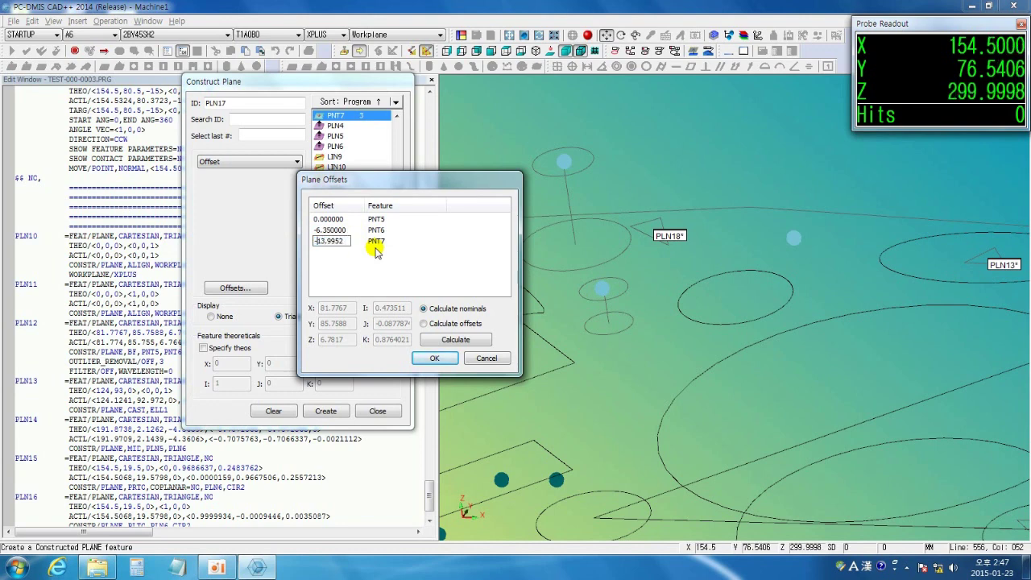
{"action": "left_click", "coordinate": [376, 250]}
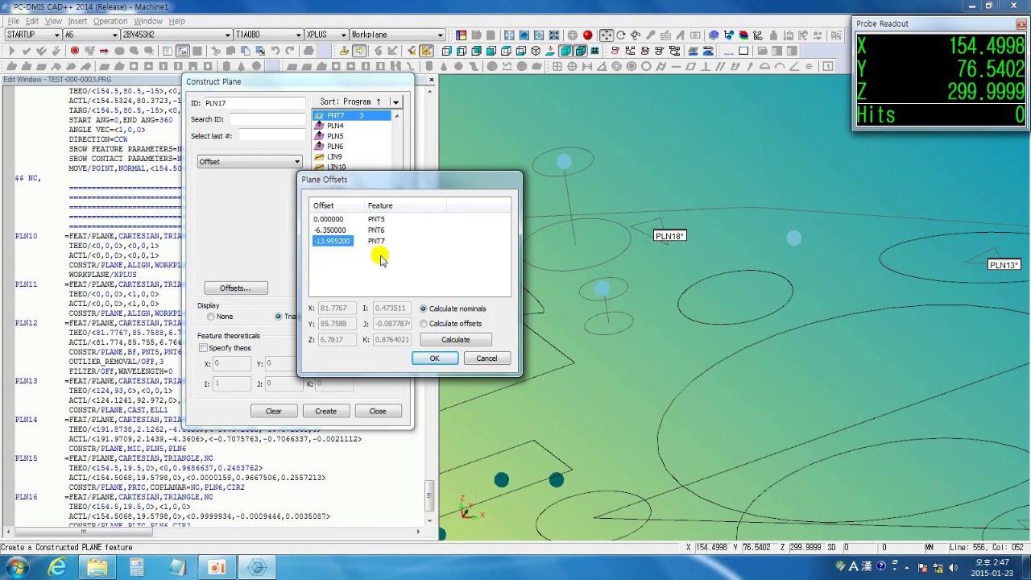
Calculate the nominals from the point offsets and create the Offset plane with triangle display.
{"action": "left_click", "coordinate": [457, 341]}
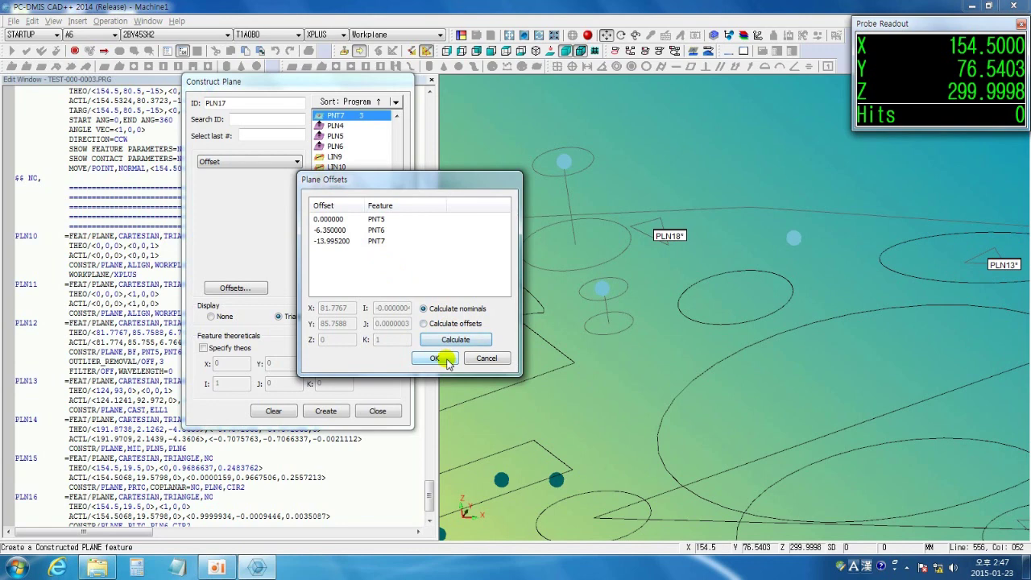
{"action": "left_click", "coordinate": [440, 359]}
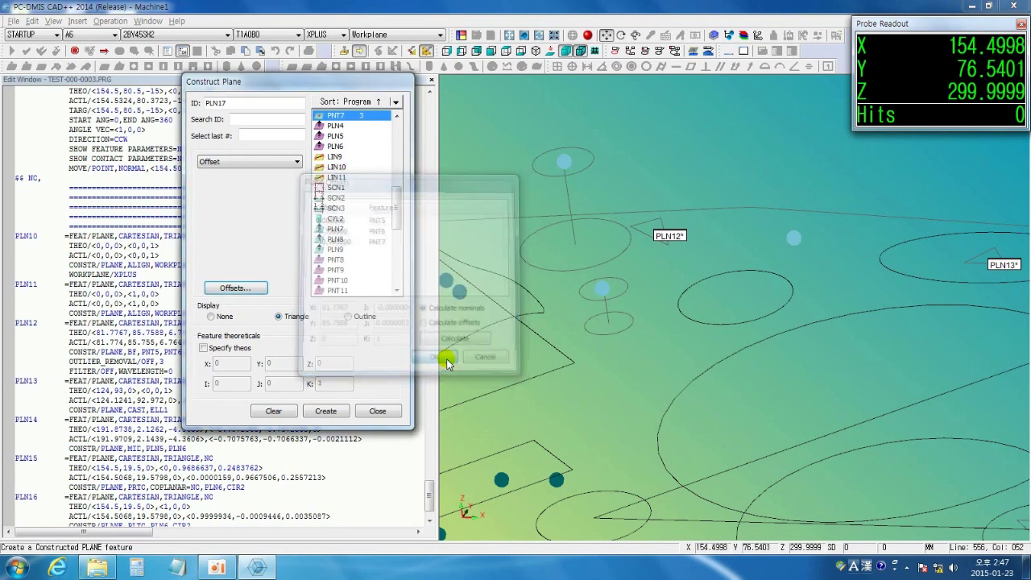
{"action": "left_click", "coordinate": [331, 411]}
{"action": "left_click", "coordinate": [378, 412]}
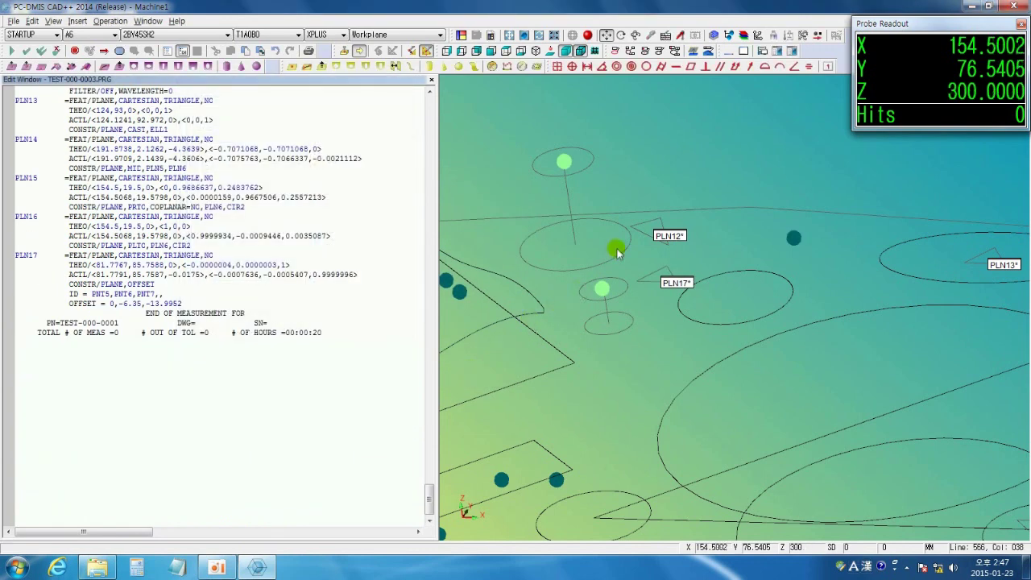
Create alignment A7, recalling A6, with XPLUS leveled to plane PLN17.
{"action": "scroll", "coordinate": [620, 258], "scroll_direction": "up", "scroll_amount": 3}
{"action": "mouse_move", "coordinate": [628, 277]}
{"action": "middle_mouse_down"}
{"action": "mouse_move", "coordinate": [621, 184]}
{"action": "mouse_move", "coordinate": [621, 296]}
{"action": "middle_mouse_up"}
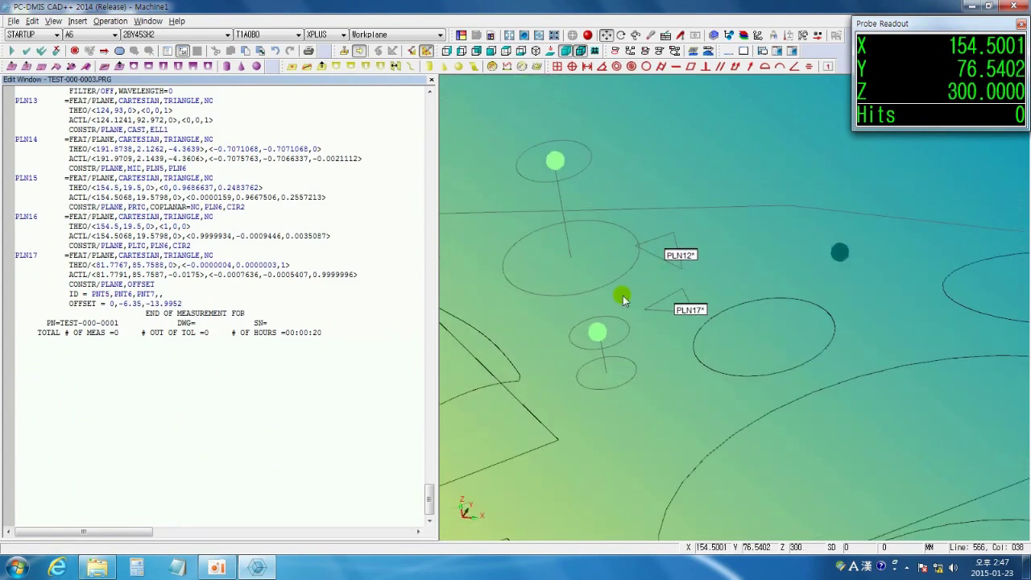
{"action": "key", "text": "ctrl+alt+a"}
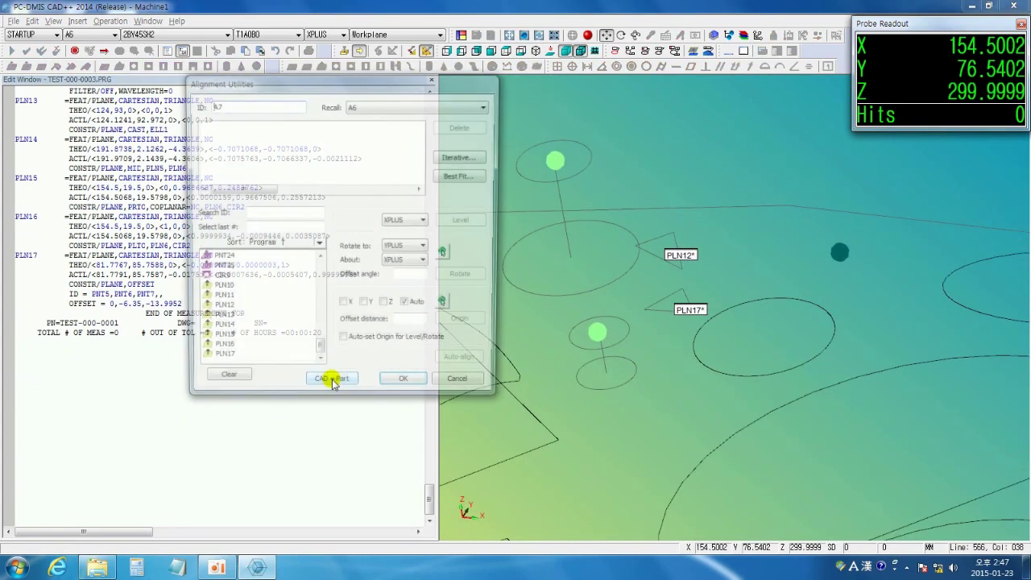
{"action": "left_click", "coordinate": [650, 310]}
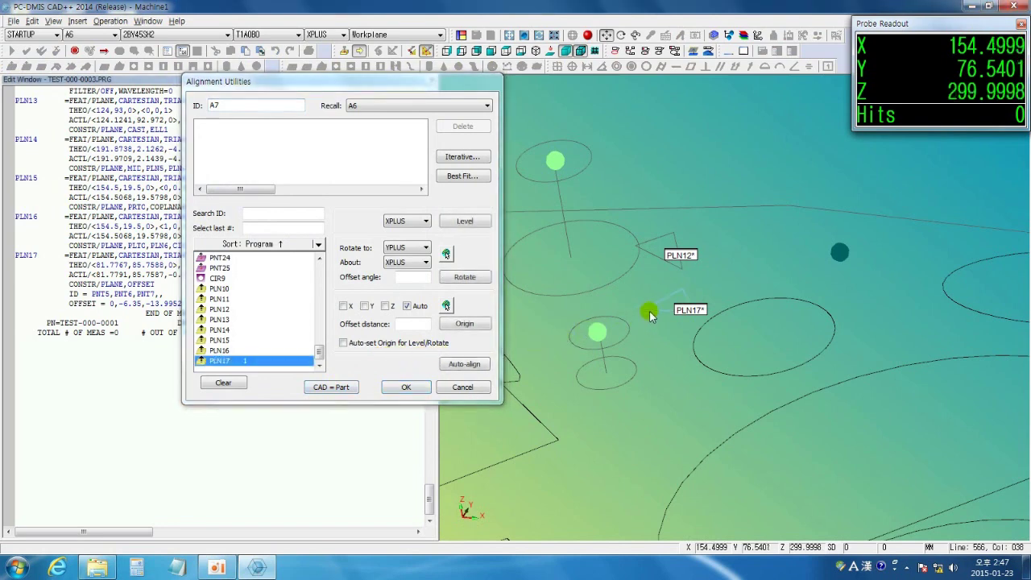
{"action": "left_click", "coordinate": [463, 223]}
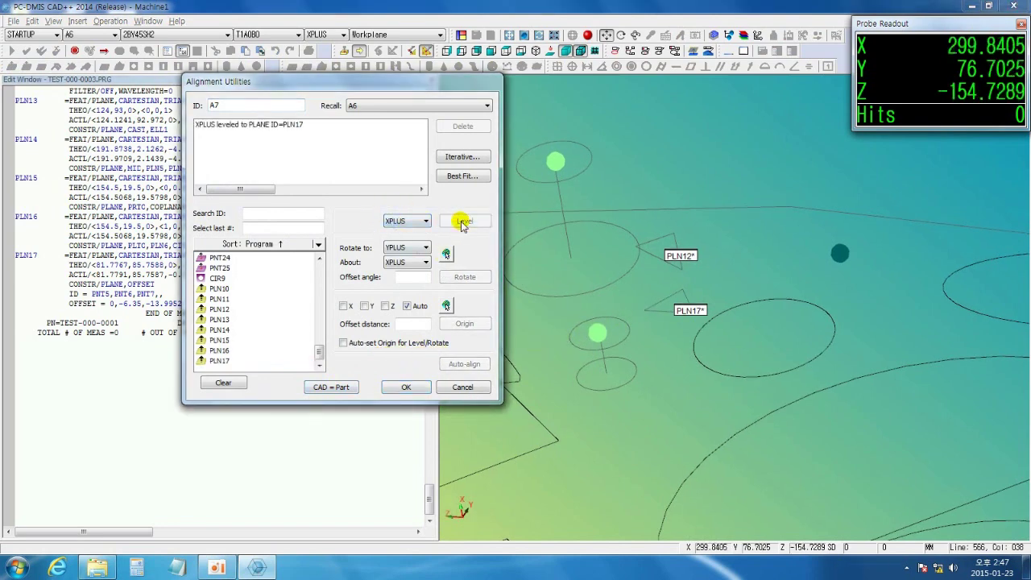
{"action": "left_click", "coordinate": [407, 387]}
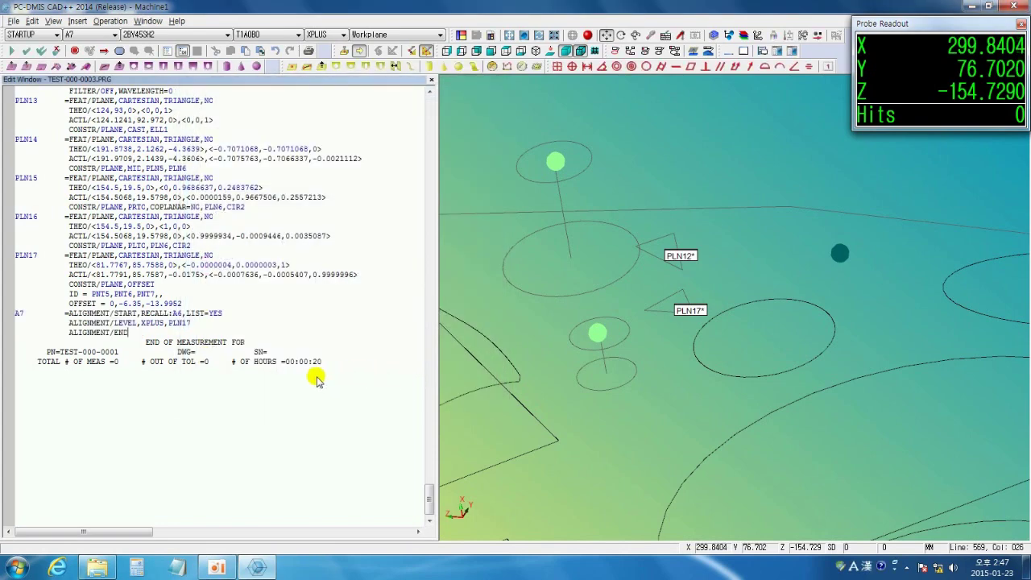
Start a new constructed plane using the Translated Plane method.
{"action": "scroll", "coordinate": [546, 279], "scroll_direction": "down", "scroll_amount": 2}
{"action": "scroll", "coordinate": [532, 299], "scroll_direction": "down", "scroll_amount": 3}
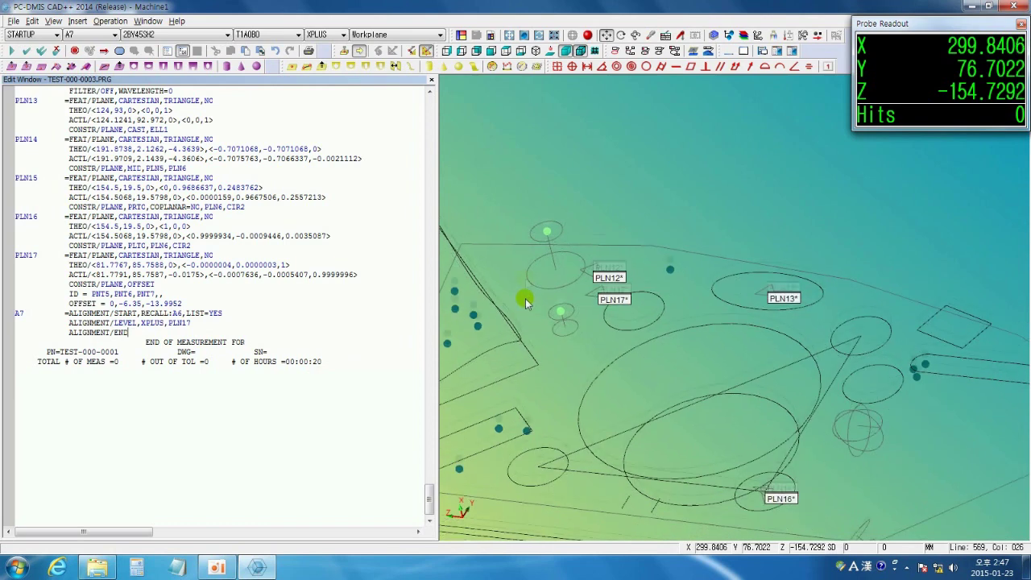
{"action": "left_click", "coordinate": [321, 66]}
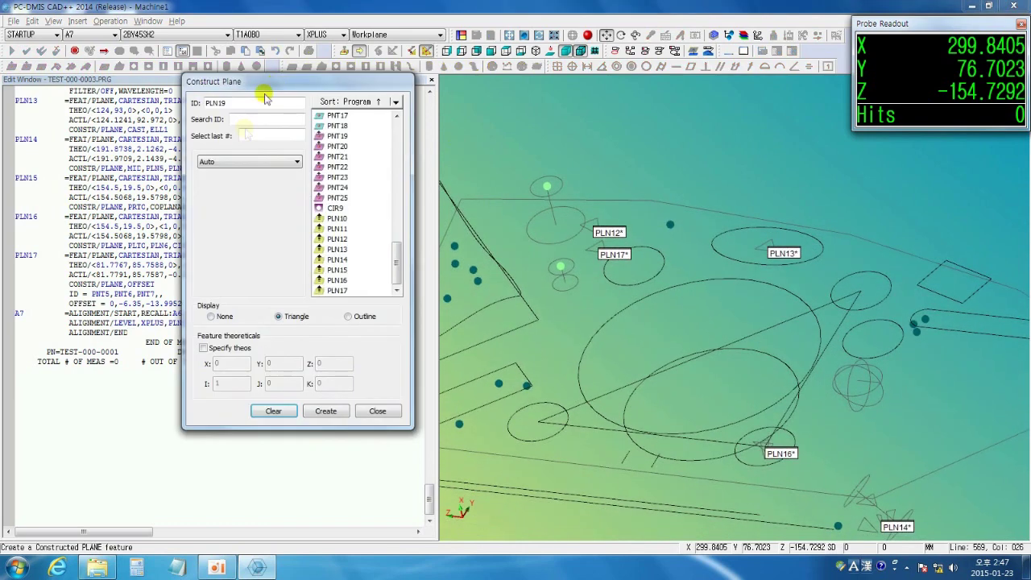
{"action": "left_click", "coordinate": [248, 162]}
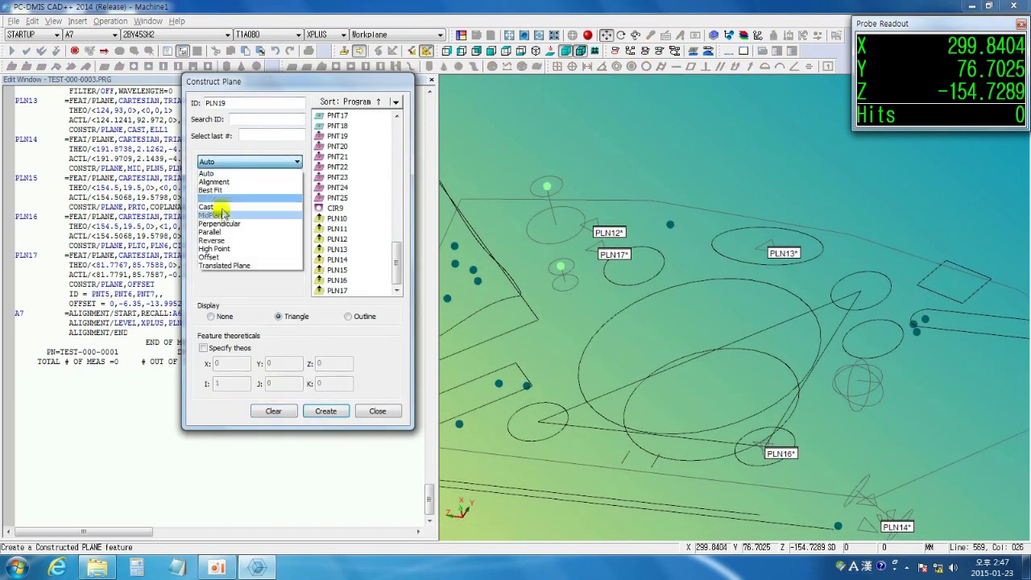
{"action": "left_click", "coordinate": [264, 266]}
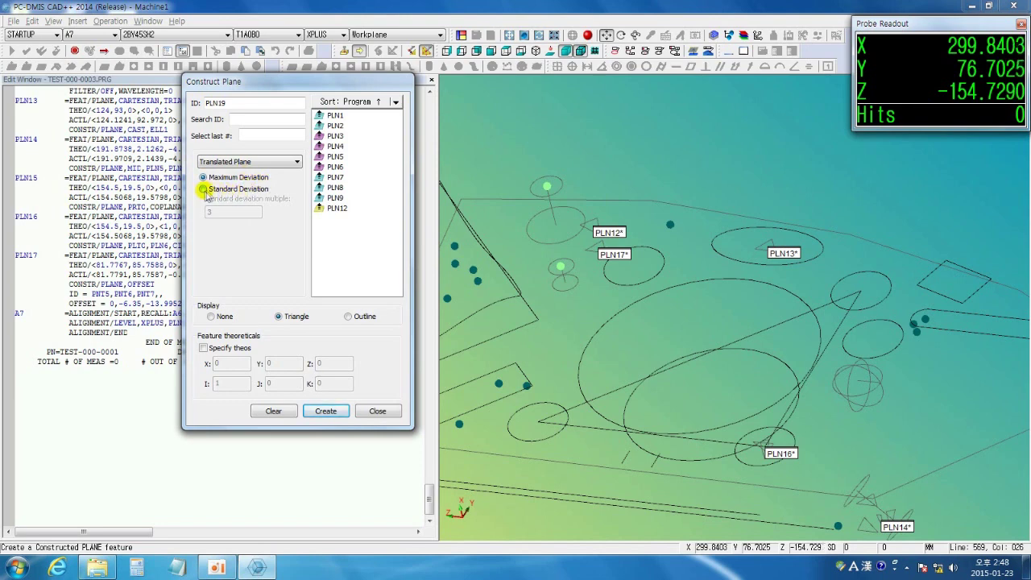
{"action": "left_click", "coordinate": [248, 192]}
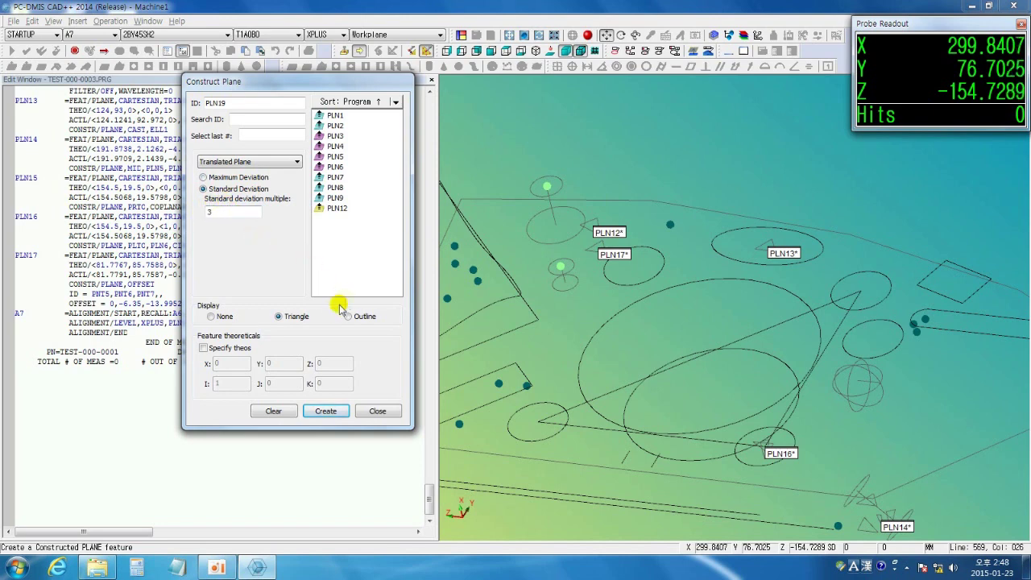
{"action": "left_click", "coordinate": [269, 164]}
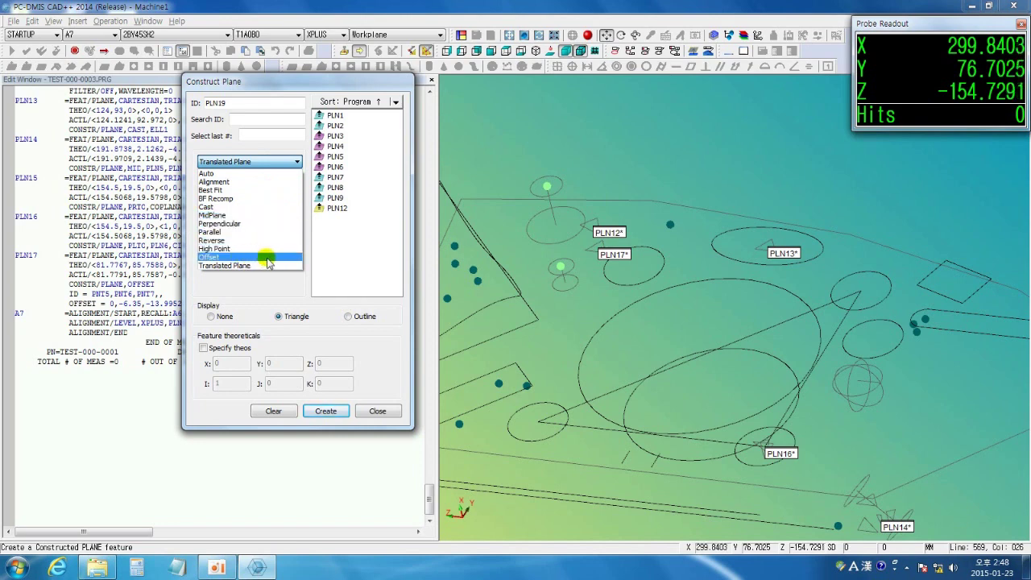
{"action": "left_click", "coordinate": [378, 412]}
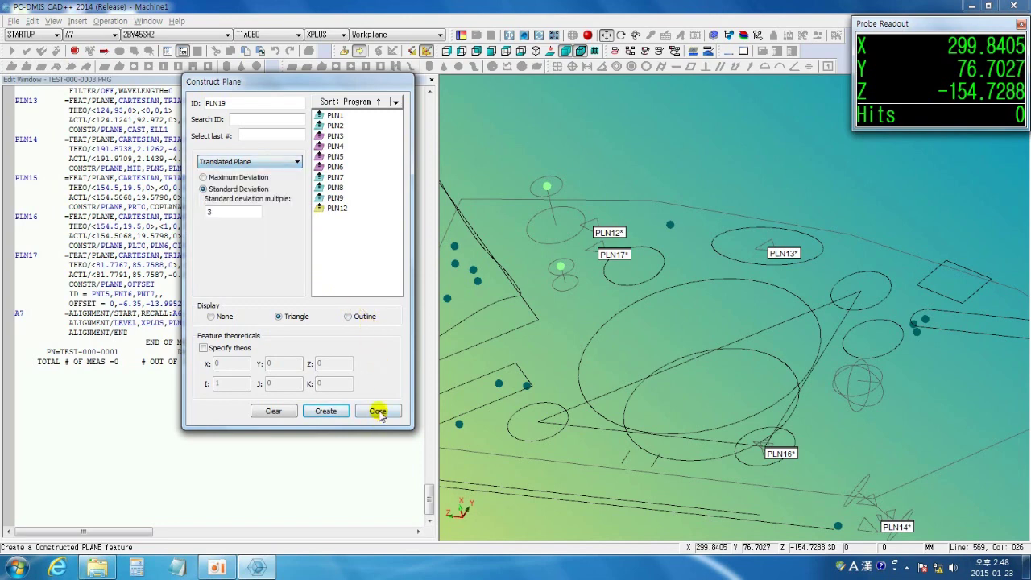
{"action": "left_click", "coordinate": [378, 412]}
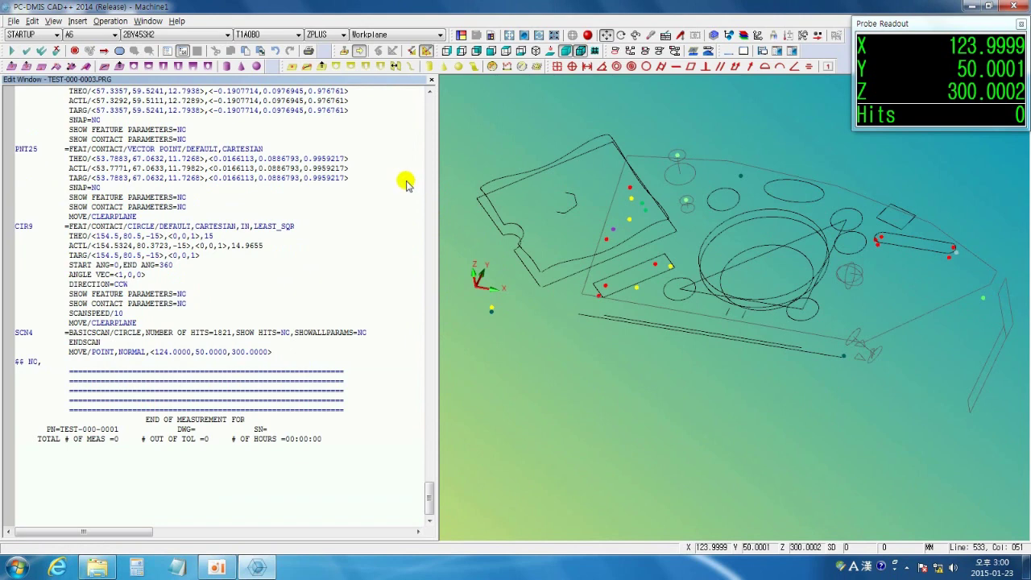
Construct a 2D best-fit circle through the four hole circles CIR1, CIR2, CIR3 and CIR4.
{"action": "left_click", "coordinate": [337, 69]}
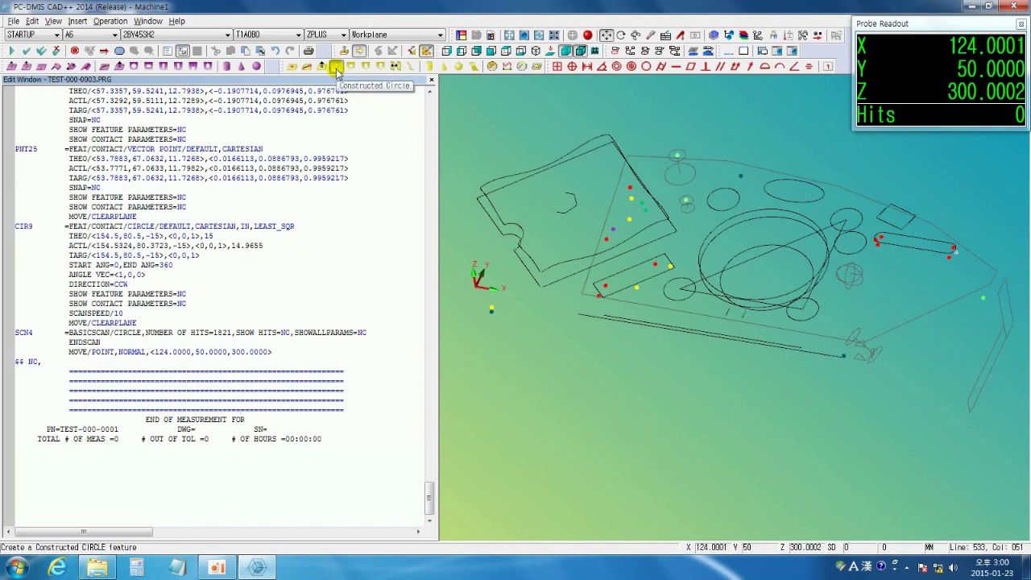
{"action": "left_click_drag", "start_coordinate": [402, 206], "coordinate": [349, 133]}
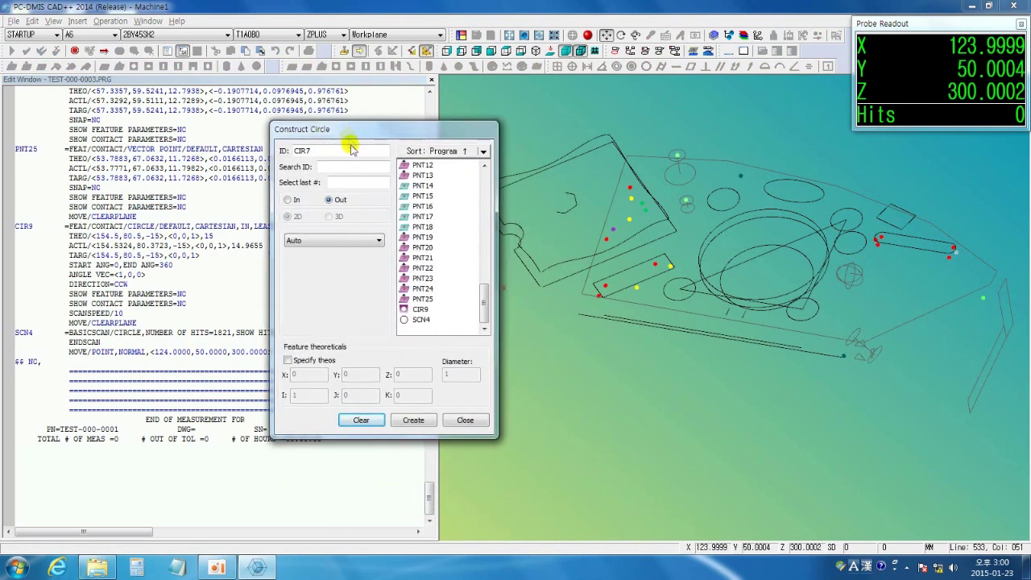
{"action": "left_click", "coordinate": [379, 241]}
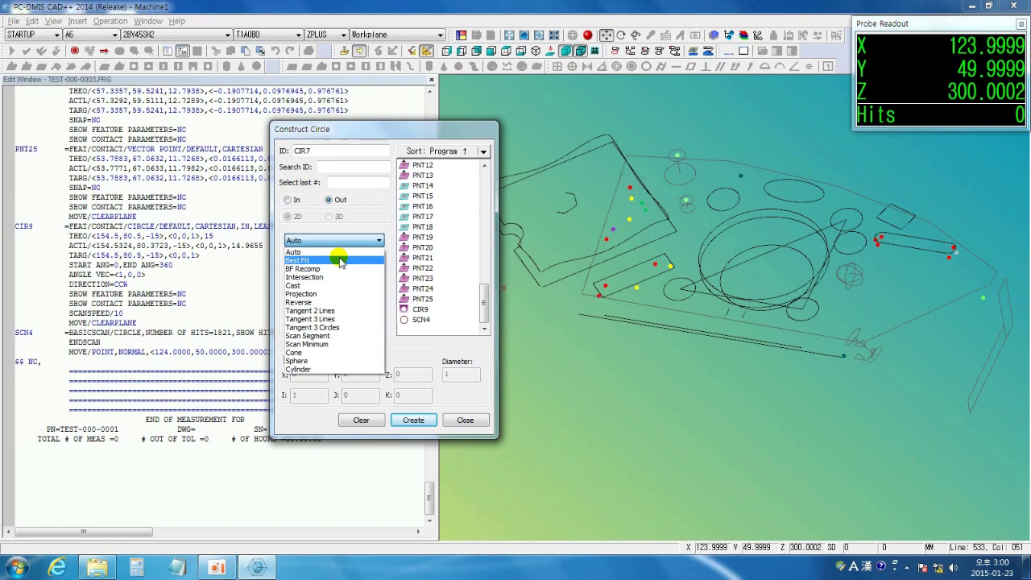
{"action": "left_click", "coordinate": [340, 262]}
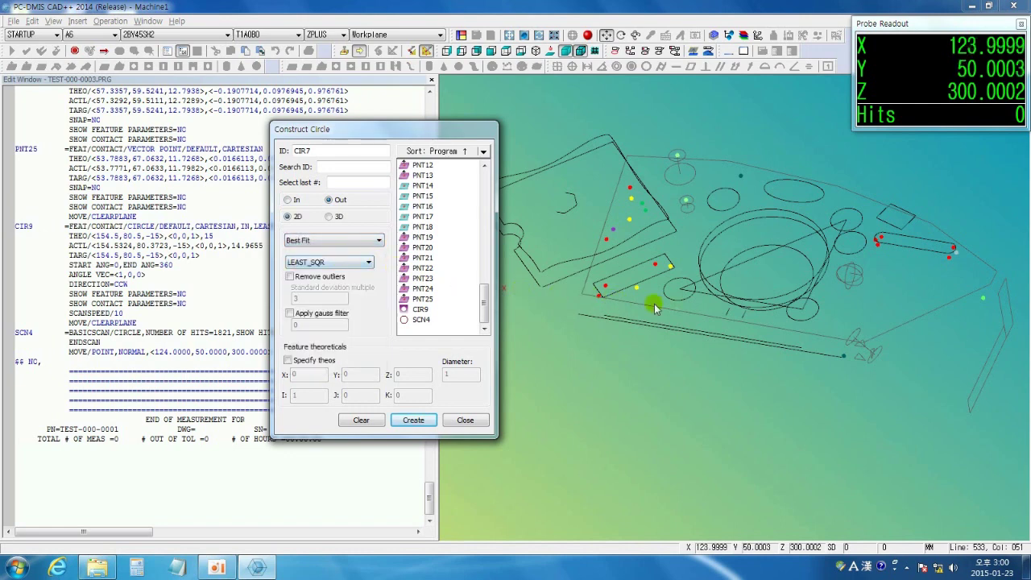
{"action": "left_click", "coordinate": [681, 306]}
{"action": "left_click", "coordinate": [804, 315]}
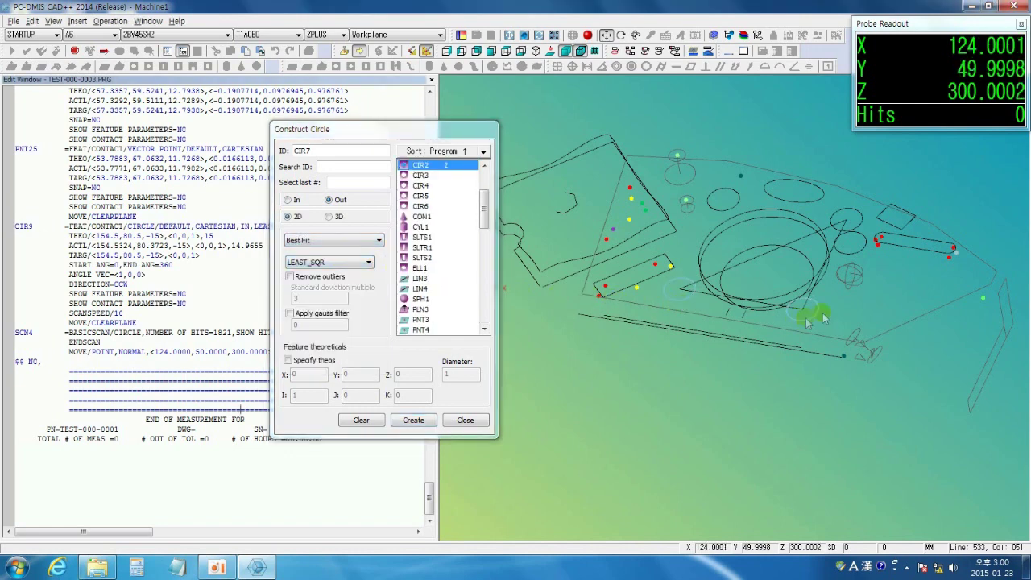
{"action": "left_click", "coordinate": [858, 224]}
{"action": "left_click", "coordinate": [737, 199]}
{"action": "scroll", "coordinate": [794, 255], "scroll_direction": "up", "scroll_amount": 3}
{"action": "right_click_drag", "start_coordinate": [788, 254], "coordinate": [755, 247]}
{"action": "left_click", "coordinate": [423, 420]}
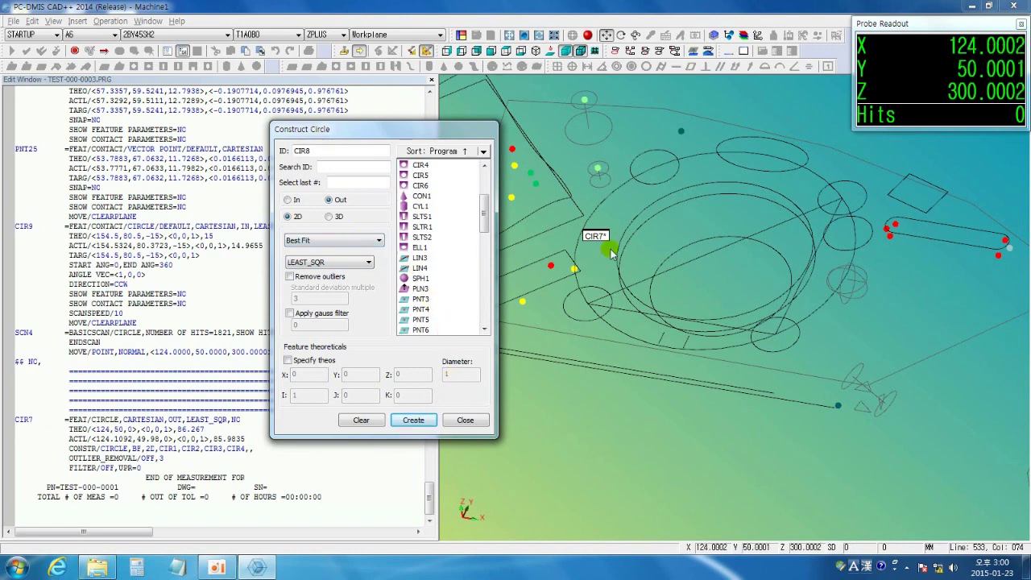
Construct a best-fit circle from scan SCN4 with outlier removal enabled and a Gauss filter of 50.
{"action": "left_click", "coordinate": [653, 213]}
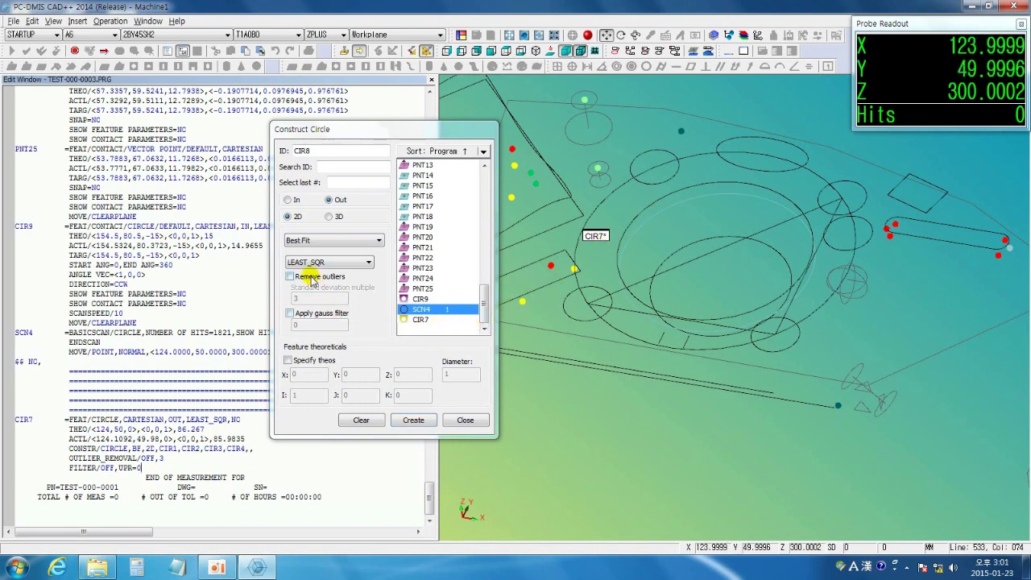
{"action": "left_click", "coordinate": [299, 315]}
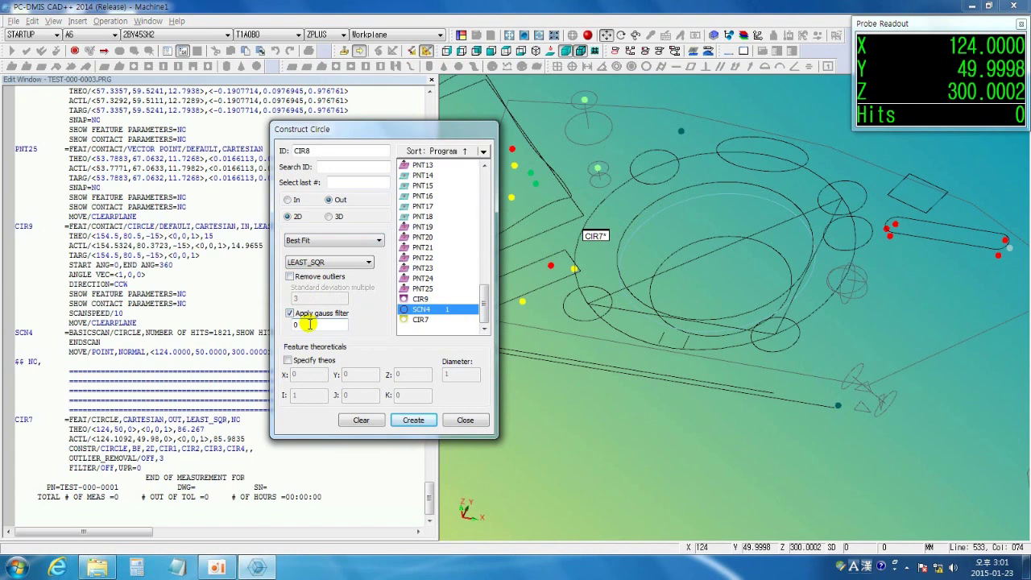
{"action": "left_click_drag", "start_coordinate": [290, 325], "coordinate": [327, 327]}
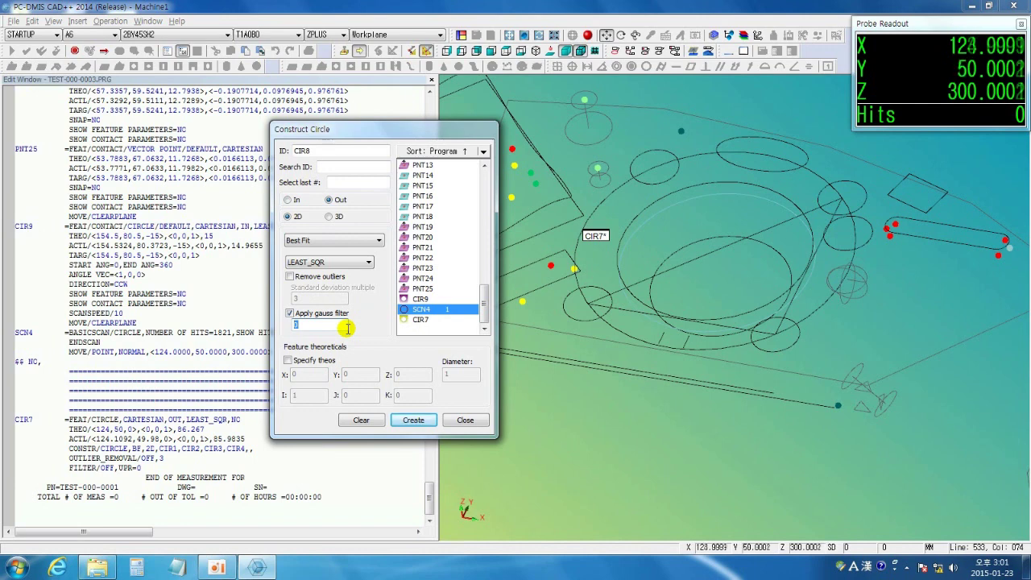
{"action": "type", "text": "50"}
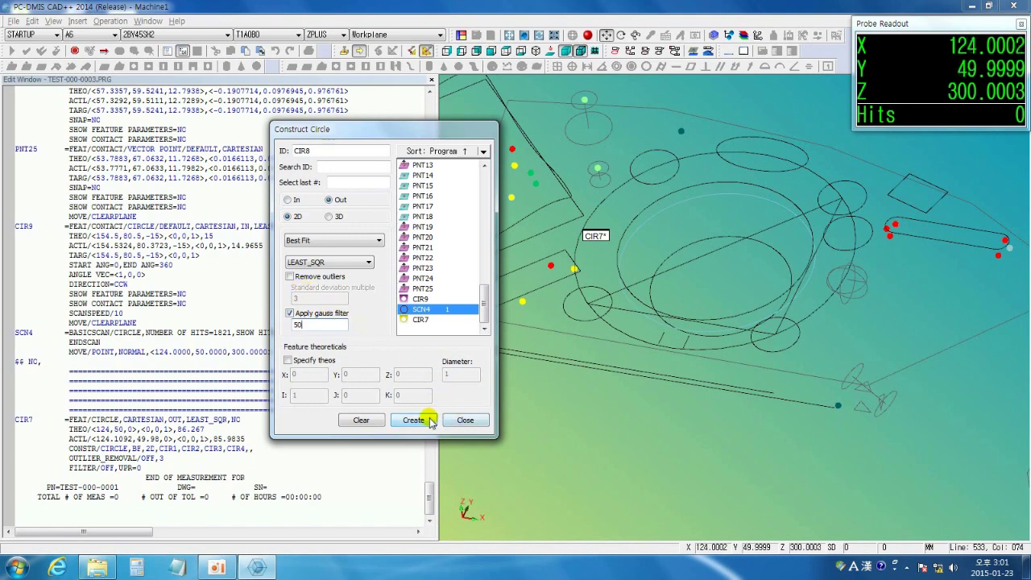
{"action": "left_click", "coordinate": [321, 277]}
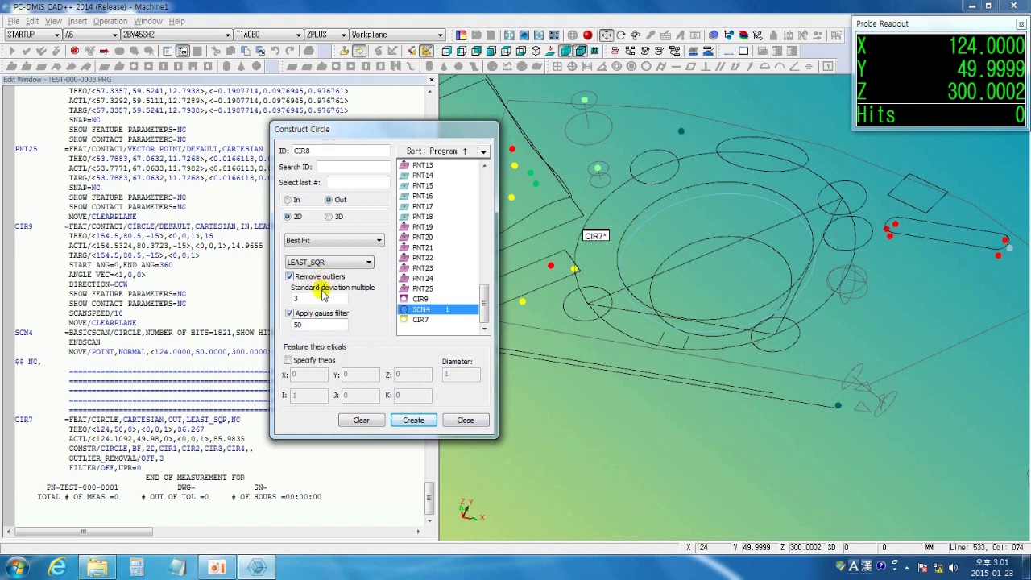
{"action": "left_click", "coordinate": [413, 421]}
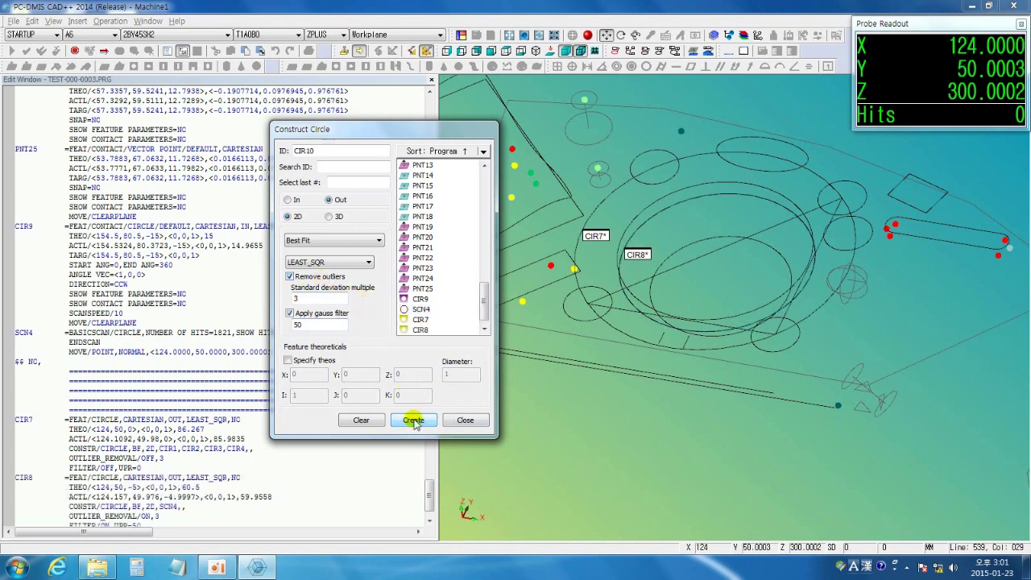
Construct an intersection circle between cone CON1 and plane PLN9.
{"action": "left_click", "coordinate": [351, 241]}
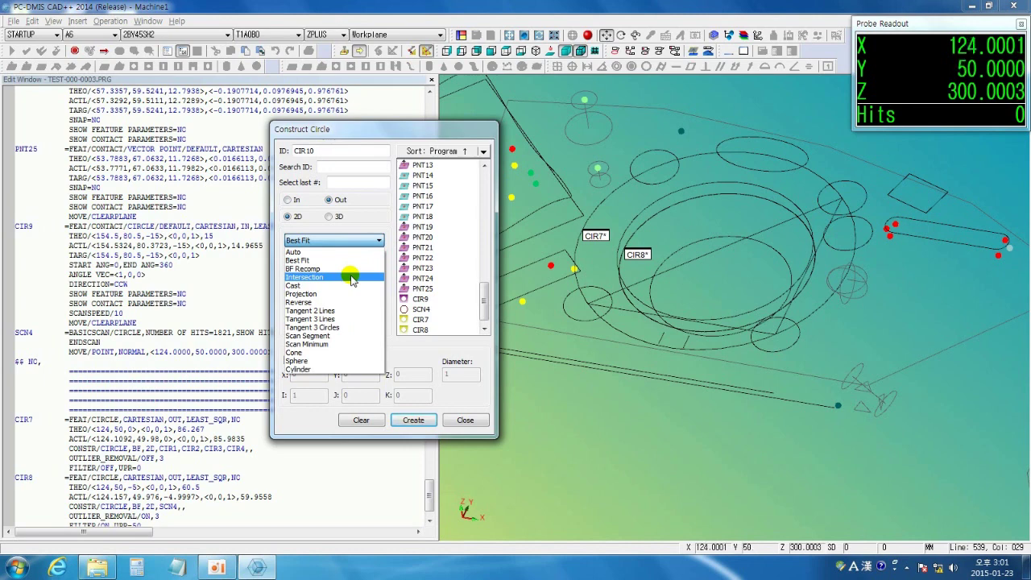
{"action": "left_click", "coordinate": [353, 277]}
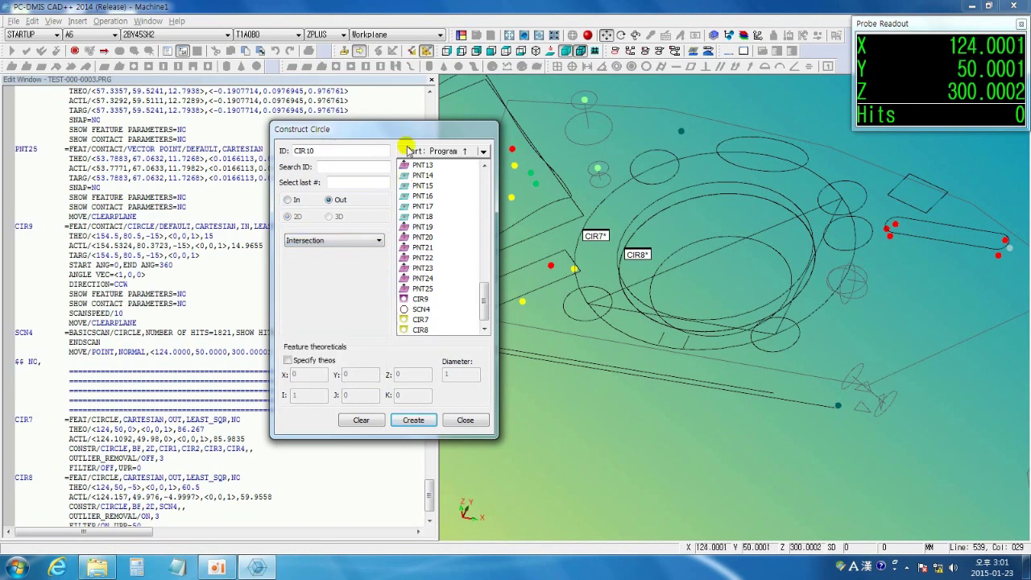
{"action": "left_click_drag", "start_coordinate": [399, 133], "coordinate": [334, 111]}
{"action": "right_click_drag", "start_coordinate": [522, 173], "coordinate": [530, 257]}
{"action": "scroll", "coordinate": [642, 207], "scroll_direction": "up", "scroll_amount": 4}
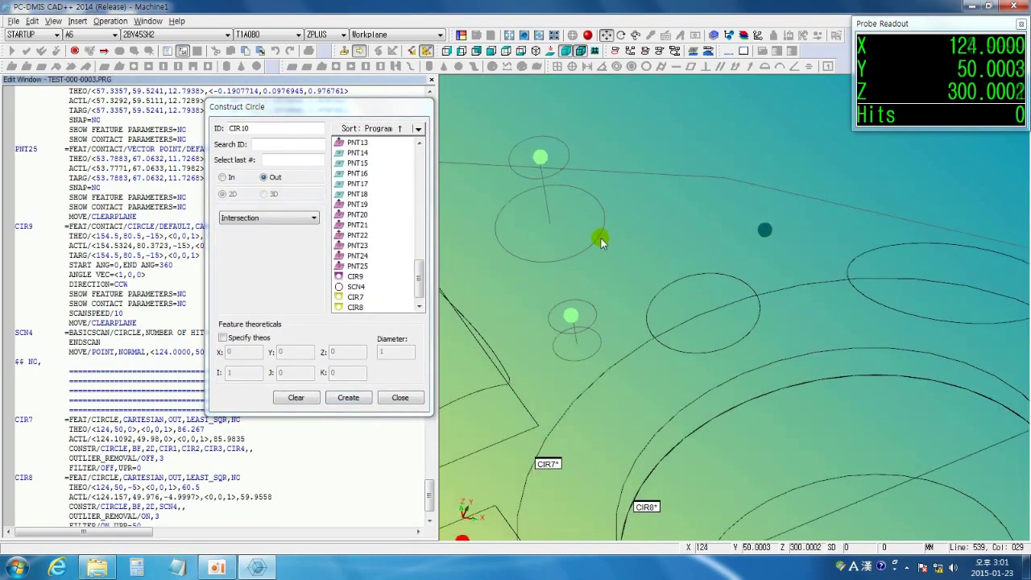
{"action": "left_click", "coordinate": [602, 240]}
{"action": "scroll", "coordinate": [601, 242], "scroll_direction": "down", "scroll_amount": 3}
{"action": "left_click", "coordinate": [641, 211]}
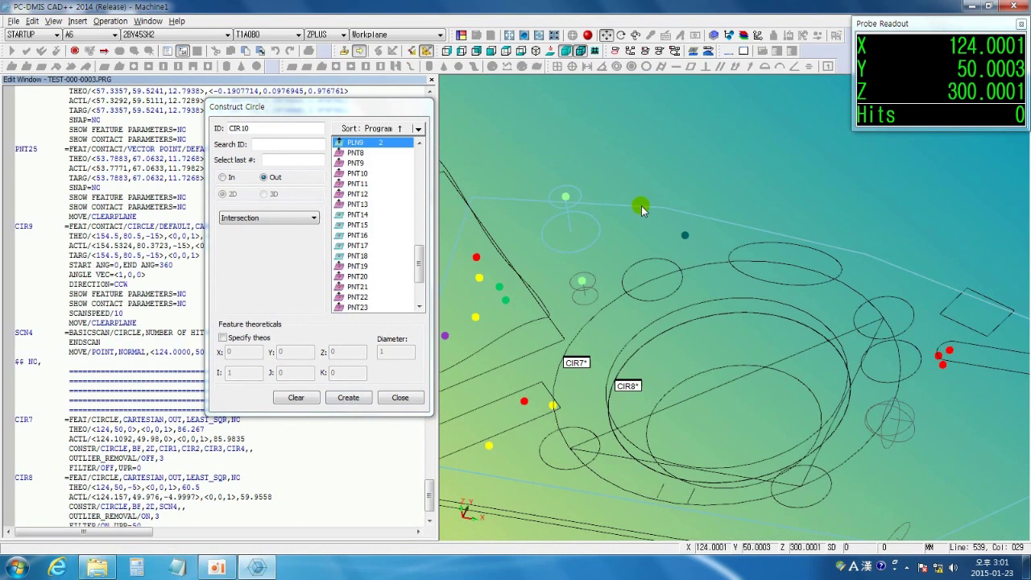
{"action": "left_click", "coordinate": [348, 398]}
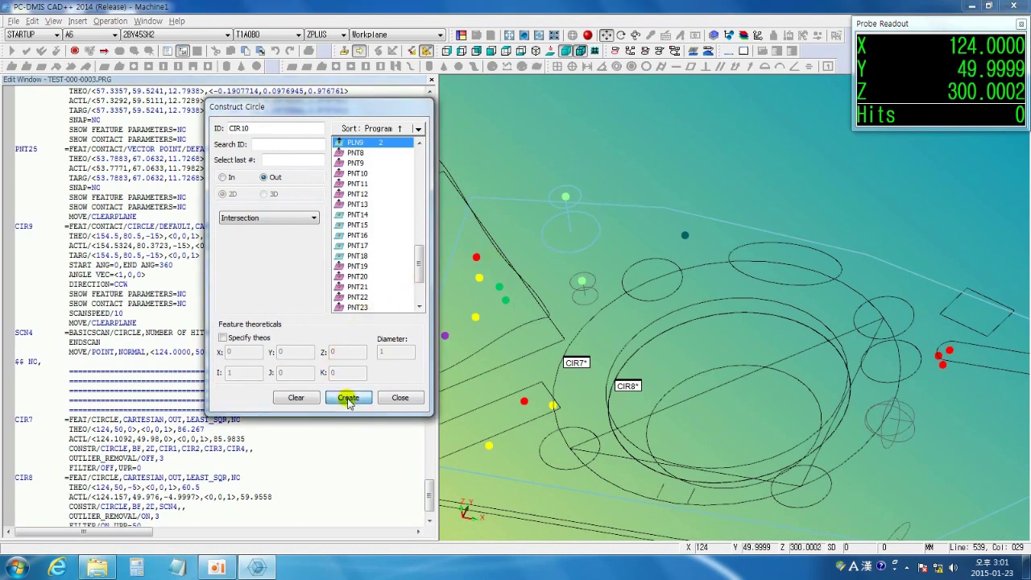
Construct a projection circle by projecting circle CIR5 onto plane PLN9.
{"action": "scroll", "coordinate": [558, 266], "scroll_direction": "up", "scroll_amount": 5}
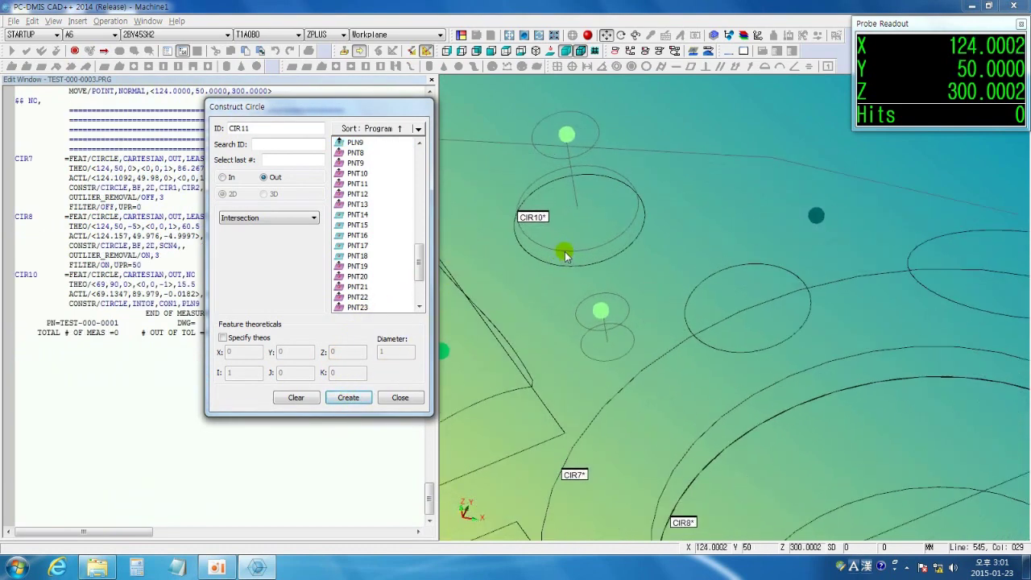
{"action": "mouse_move", "coordinate": [603, 168]}
{"action": "middle_mouse_down"}
{"action": "mouse_move", "coordinate": [610, 87]}
{"action": "mouse_move", "coordinate": [524, 111]}
{"action": "mouse_move", "coordinate": [517, 153]}
{"action": "mouse_move", "coordinate": [612, 225]}
{"action": "middle_mouse_up"}
{"action": "left_click", "coordinate": [312, 217]}
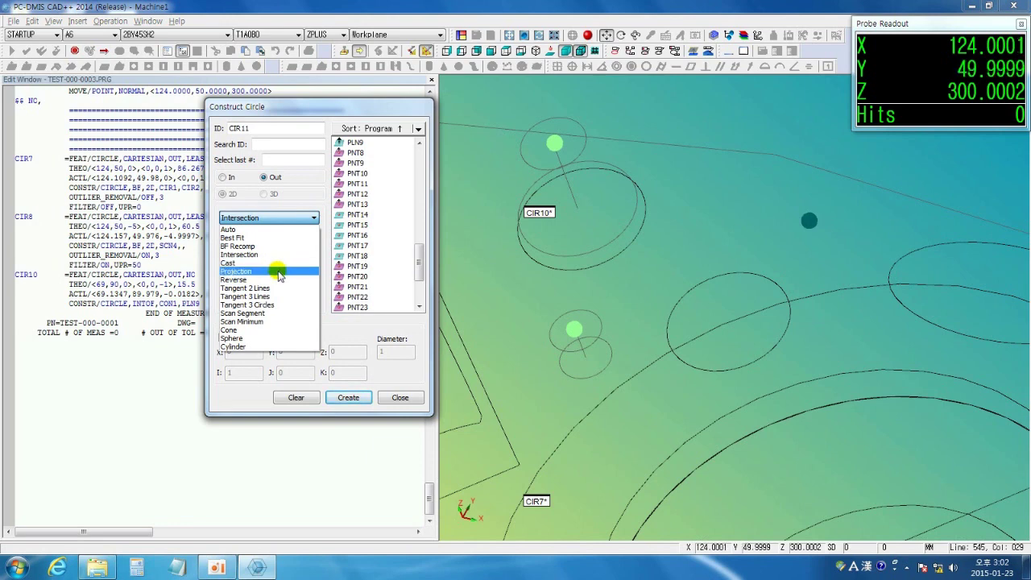
{"action": "left_click", "coordinate": [279, 272]}
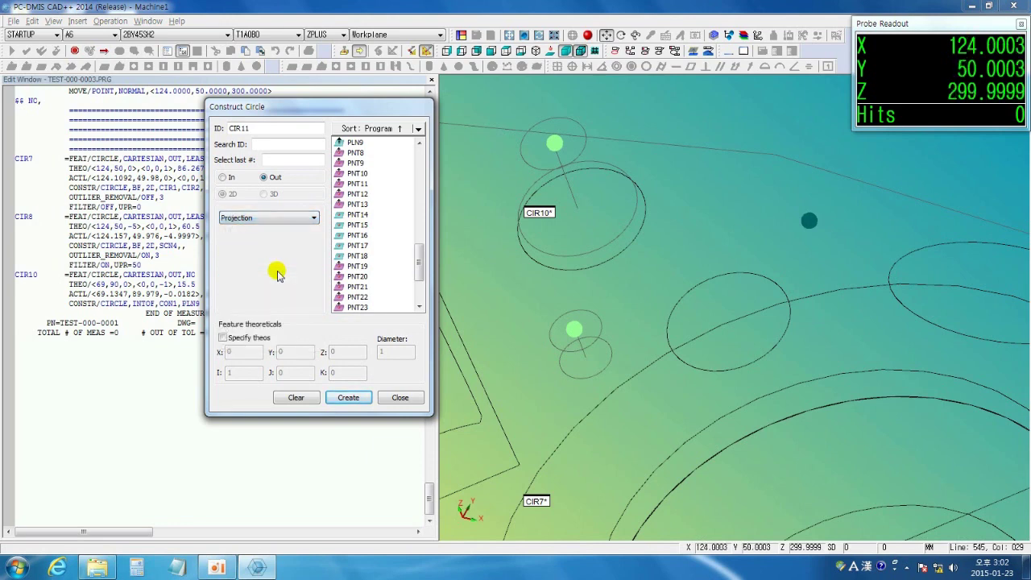
{"action": "scroll", "coordinate": [600, 295], "scroll_direction": "down", "scroll_amount": 3}
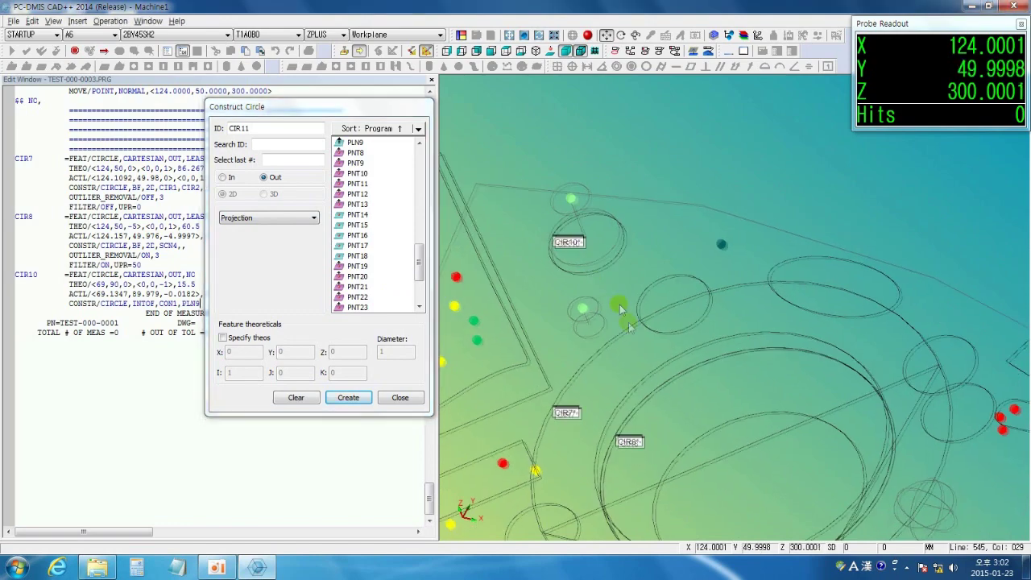
{"action": "right_click_drag", "start_coordinate": [620, 305], "coordinate": [561, 193]}
{"action": "middle_click_drag", "start_coordinate": [590, 226], "coordinate": [616, 212]}
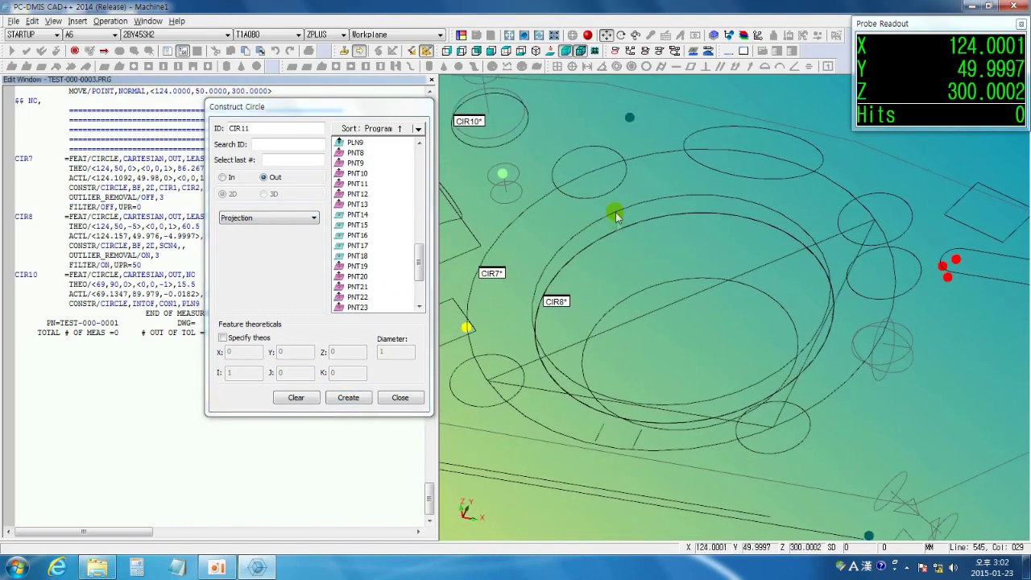
{"action": "left_click", "coordinate": [649, 288]}
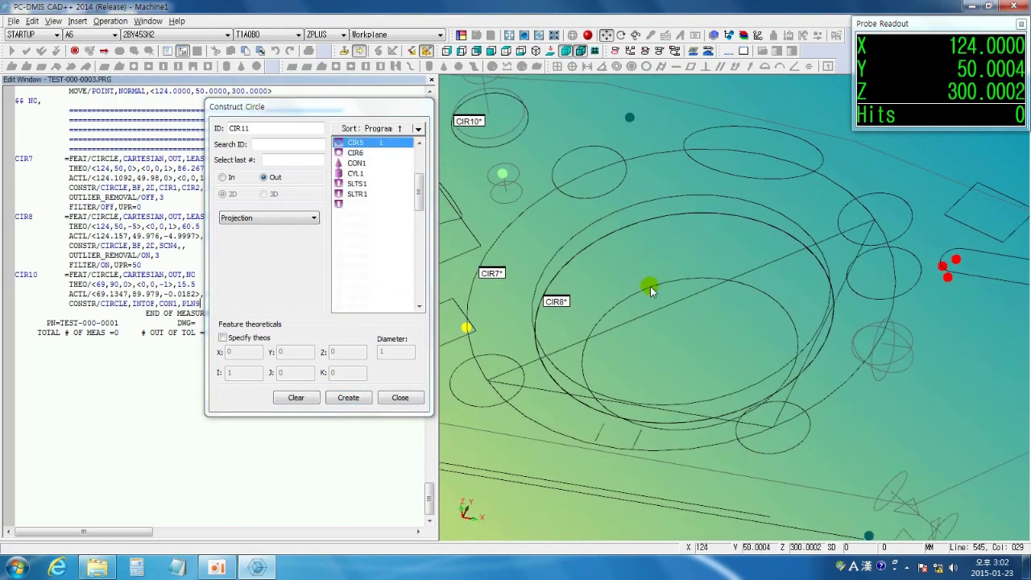
{"action": "left_click", "coordinate": [672, 104]}
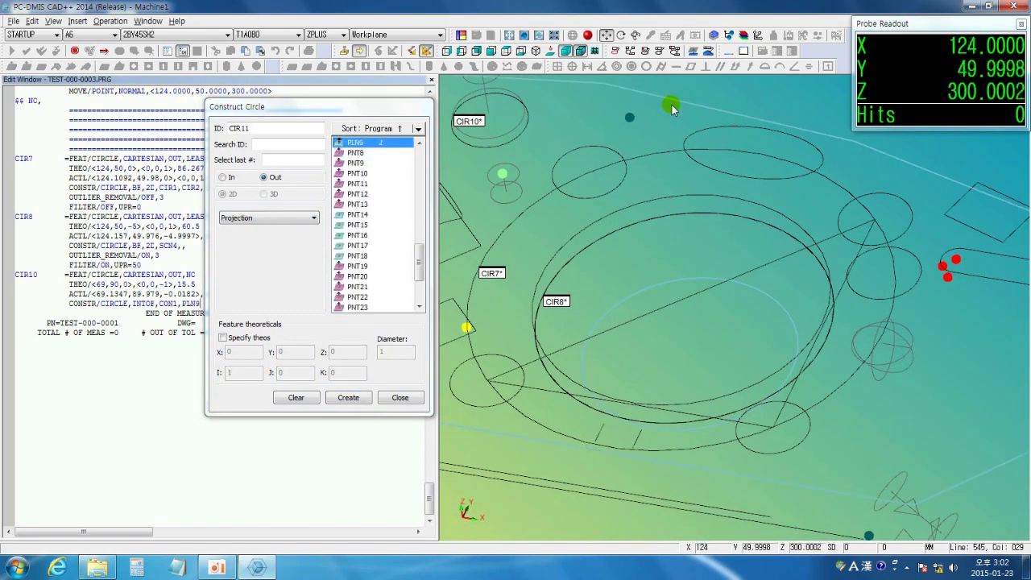
{"action": "left_click", "coordinate": [353, 399]}
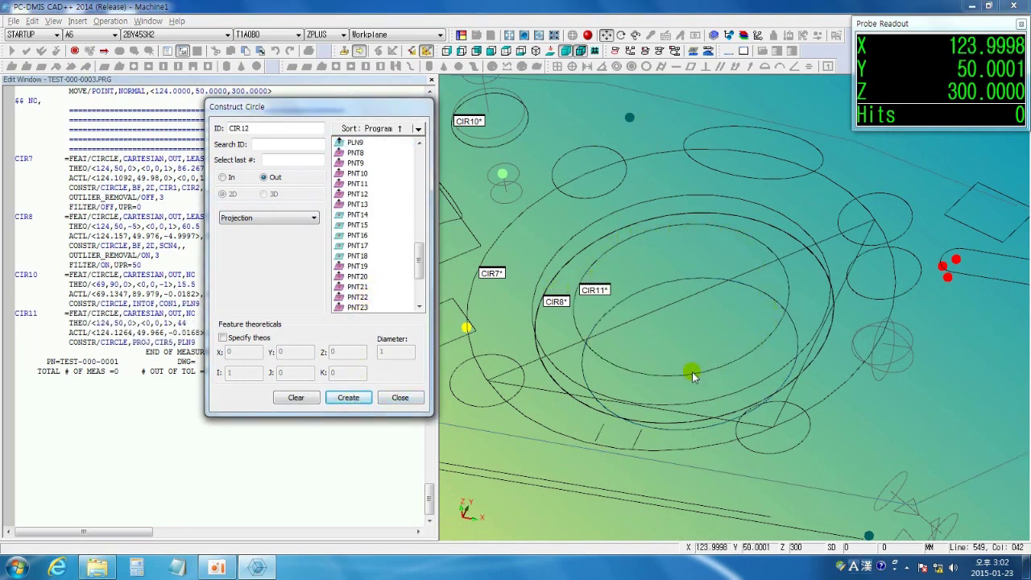
Construct a circle tangent to the two lines LIN9 and LIN11 with a diameter of 30.
{"action": "right_click_drag", "start_coordinate": [618, 290], "coordinate": [617, 338], "text": "ctrl"}
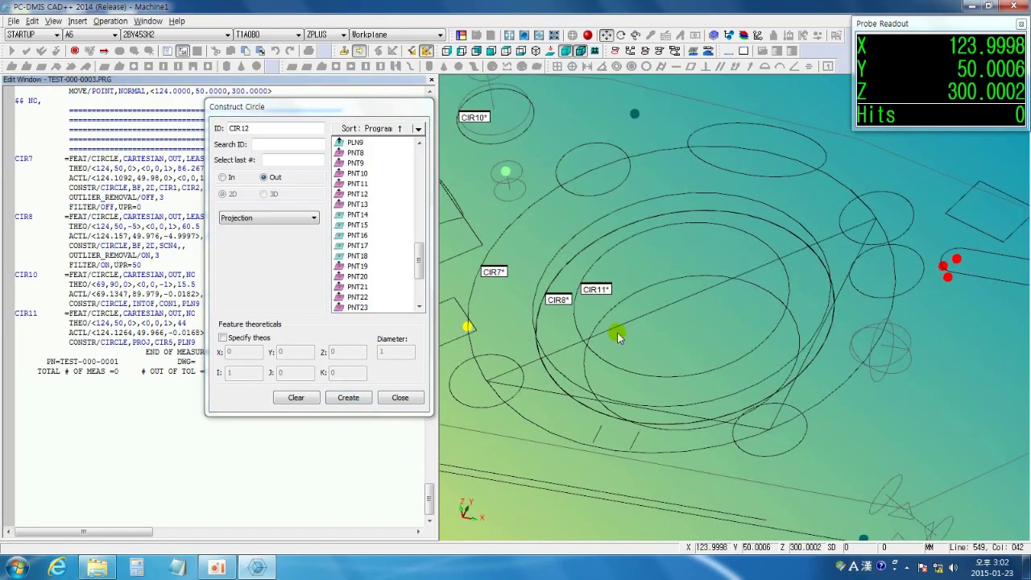
{"action": "left_click", "coordinate": [251, 219]}
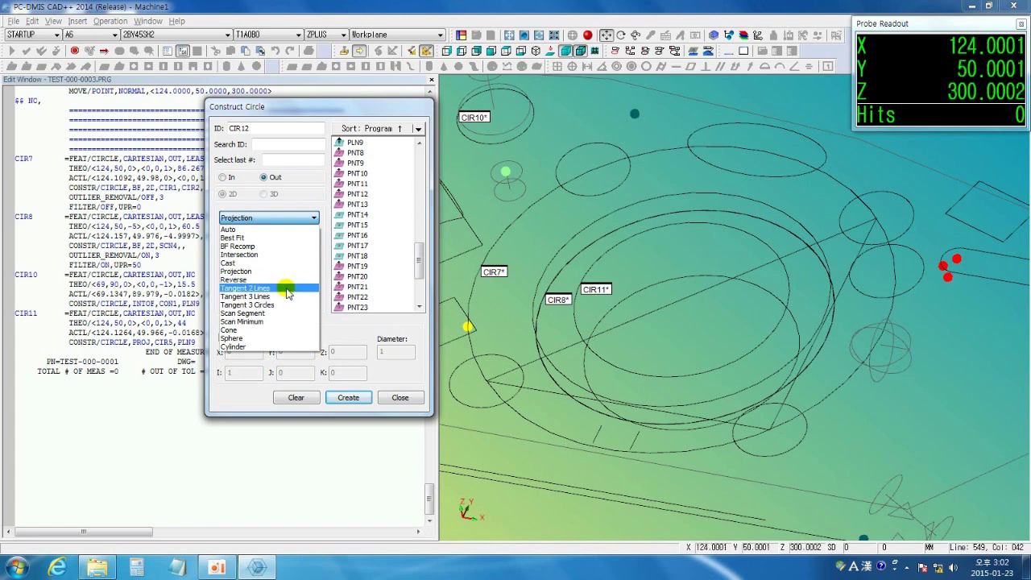
{"action": "left_click", "coordinate": [290, 292]}
{"action": "middle_click_drag", "start_coordinate": [493, 298], "coordinate": [564, 384]}
{"action": "left_click", "coordinate": [556, 381]}
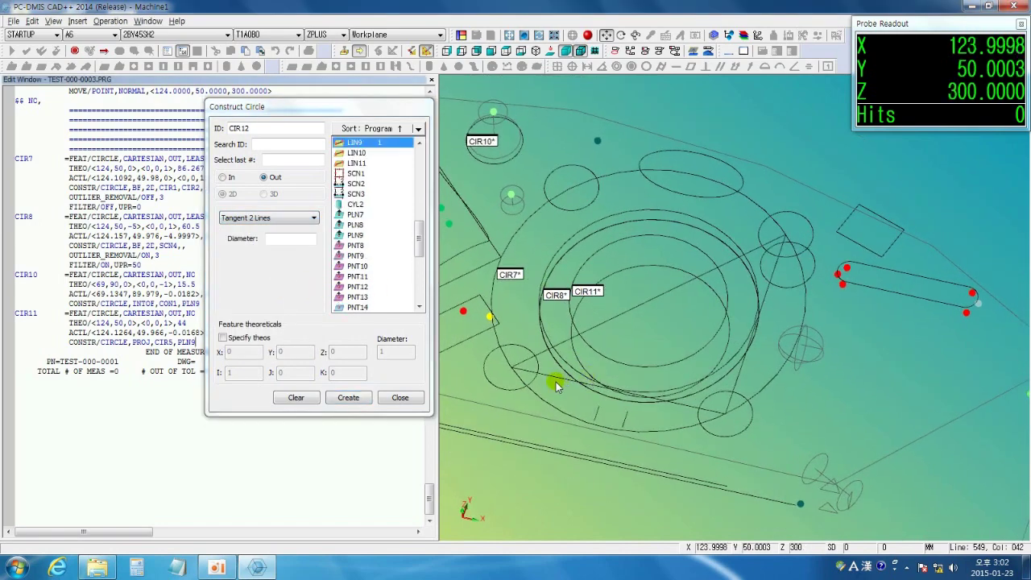
{"action": "left_click", "coordinate": [605, 325]}
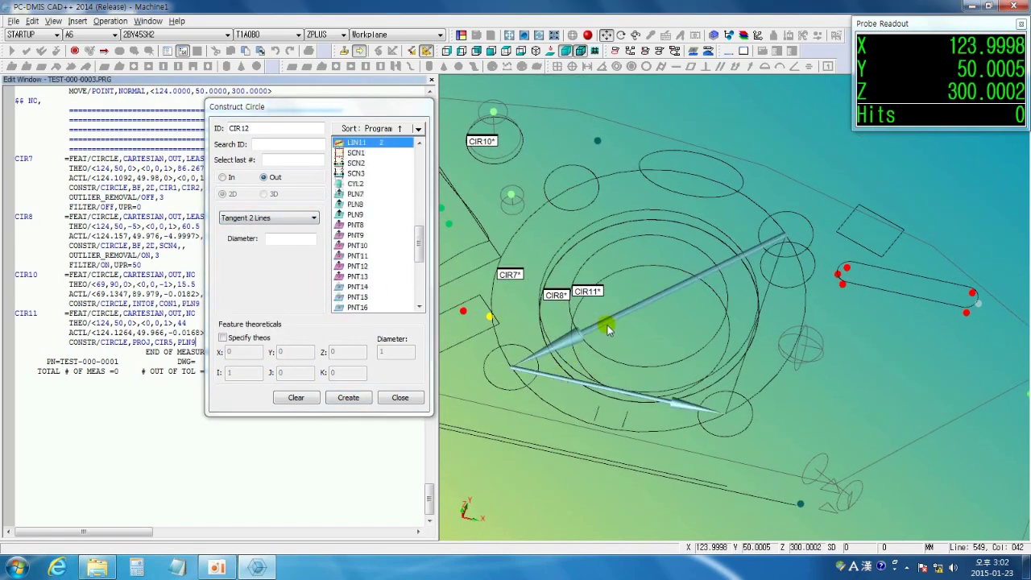
{"action": "left_click", "coordinate": [287, 239]}
{"action": "type", "text": "30"}
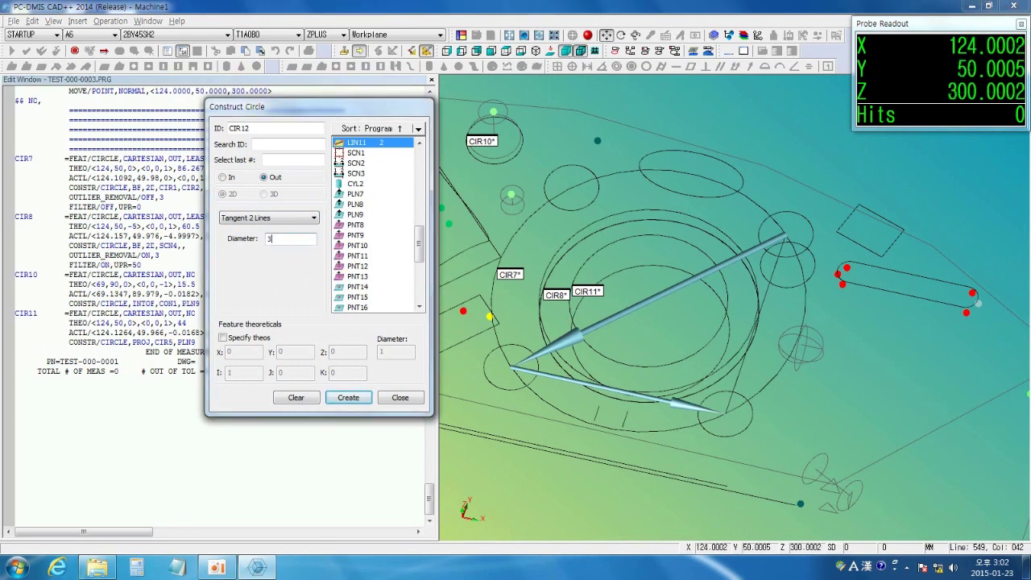
{"action": "left_click", "coordinate": [362, 403]}
{"action": "scroll", "coordinate": [661, 373], "scroll_direction": "up", "scroll_amount": 6}
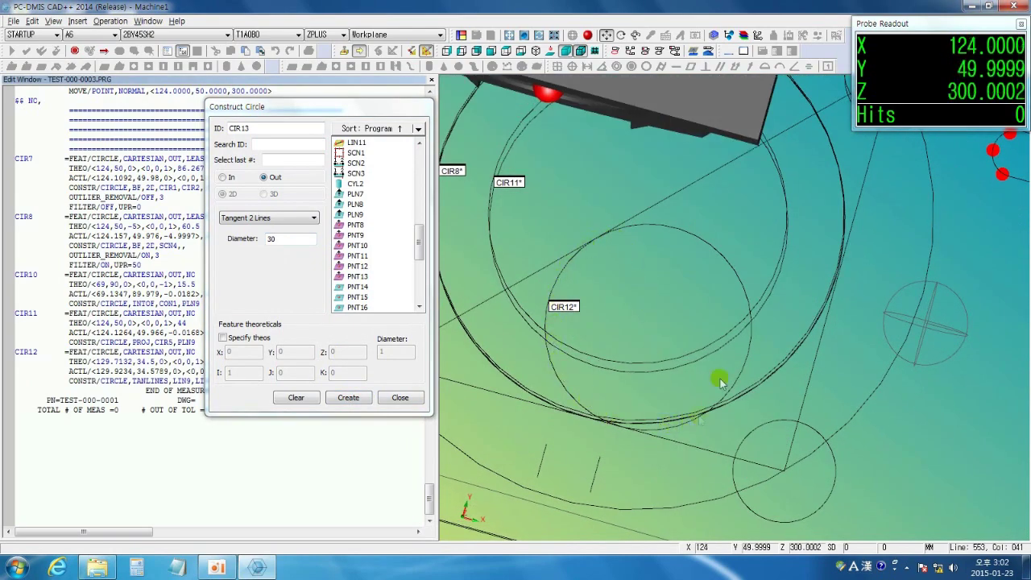
Construct a circle tangent to the three lines LIN9, LIN10 and LIN11.
{"action": "left_click", "coordinate": [275, 217]}
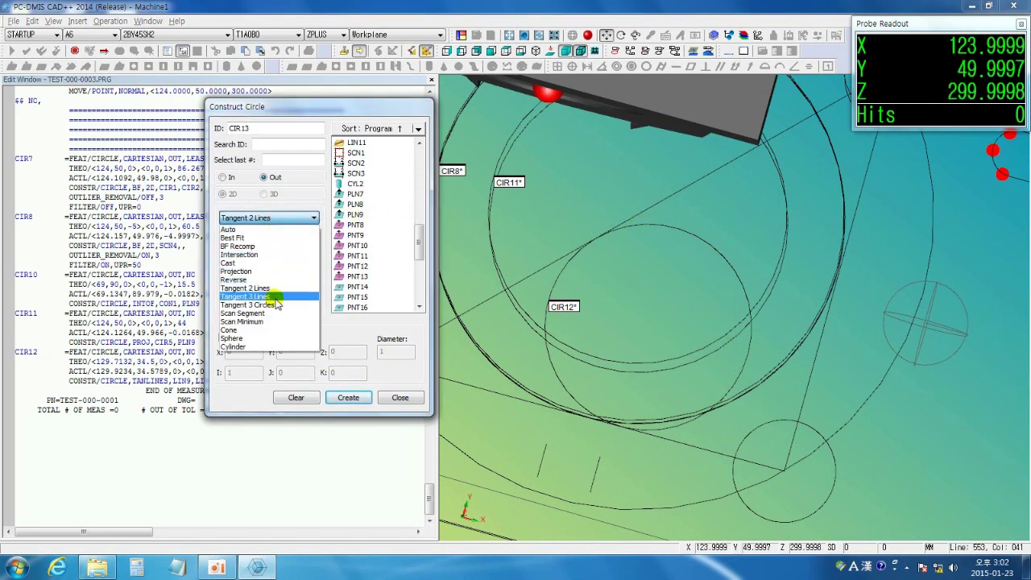
{"action": "left_click", "coordinate": [246, 297]}
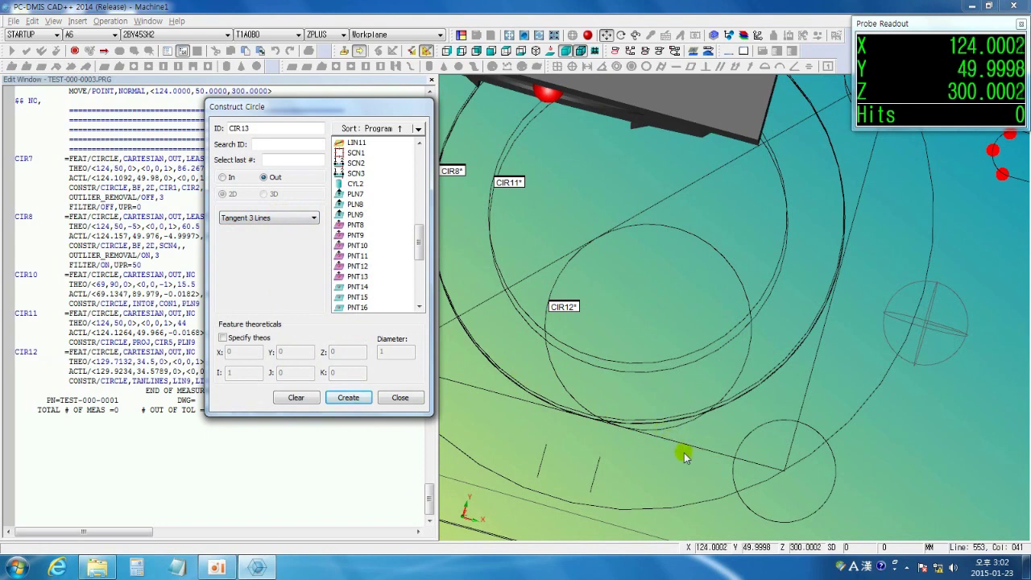
{"action": "scroll", "coordinate": [708, 426], "scroll_direction": "down", "scroll_amount": 2}
{"action": "left_click", "coordinate": [730, 431]}
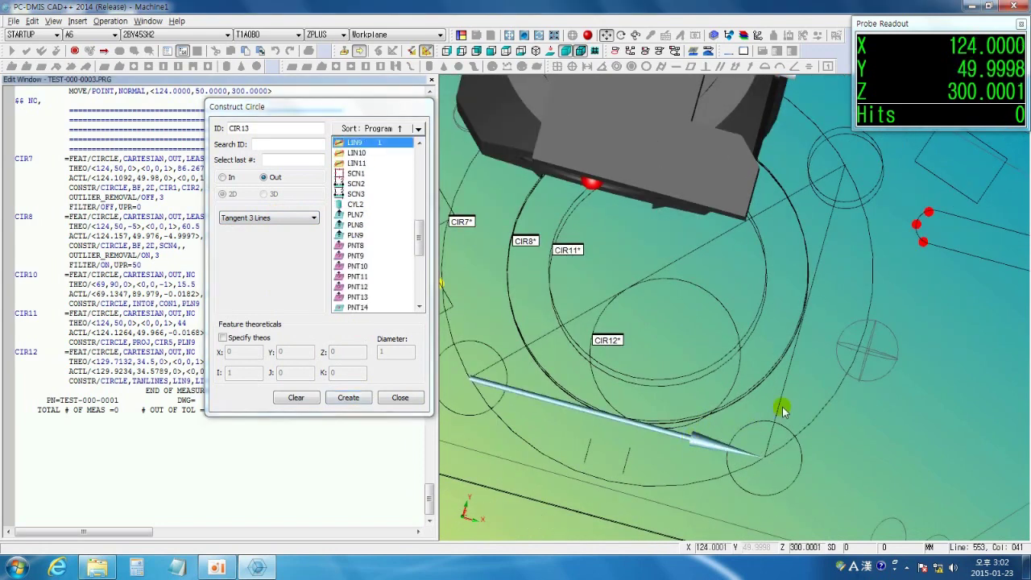
{"action": "left_click", "coordinate": [782, 411]}
{"action": "left_click", "coordinate": [684, 258]}
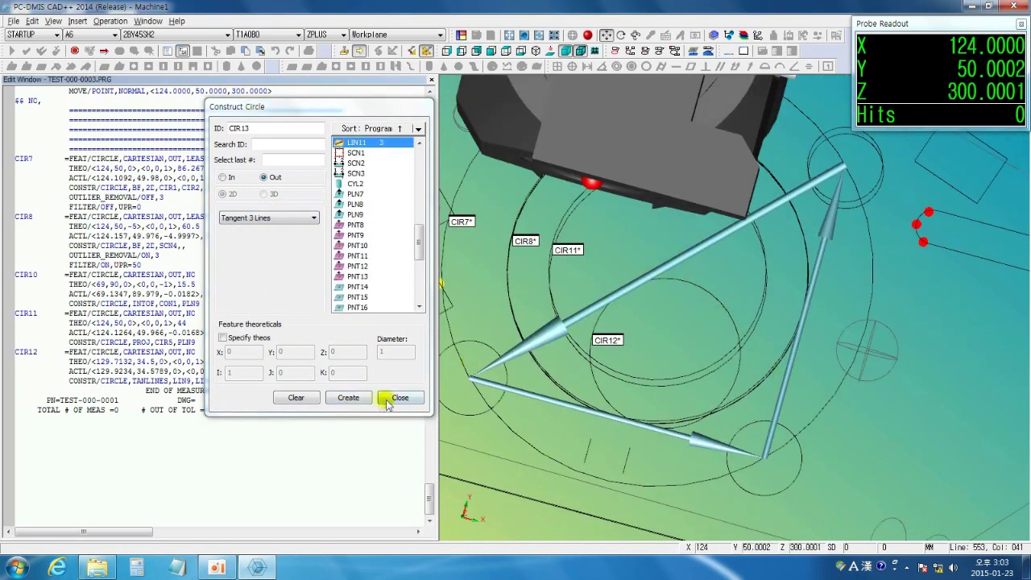
{"action": "left_click", "coordinate": [356, 400]}
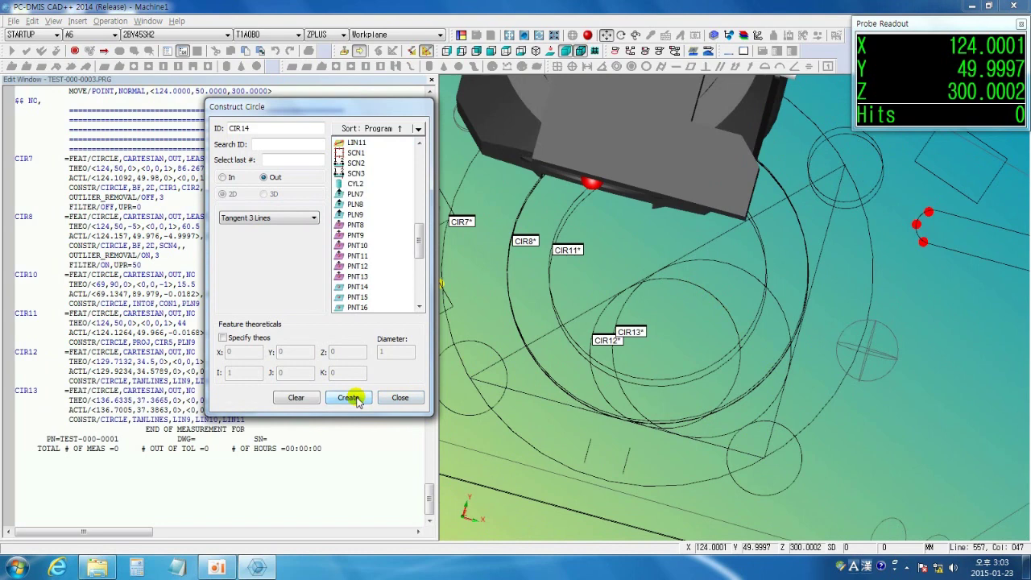
Construct a circle tangent to the three circles CIR1, CIR2 and CIR3 with the In option.
{"action": "left_click", "coordinate": [293, 219]}
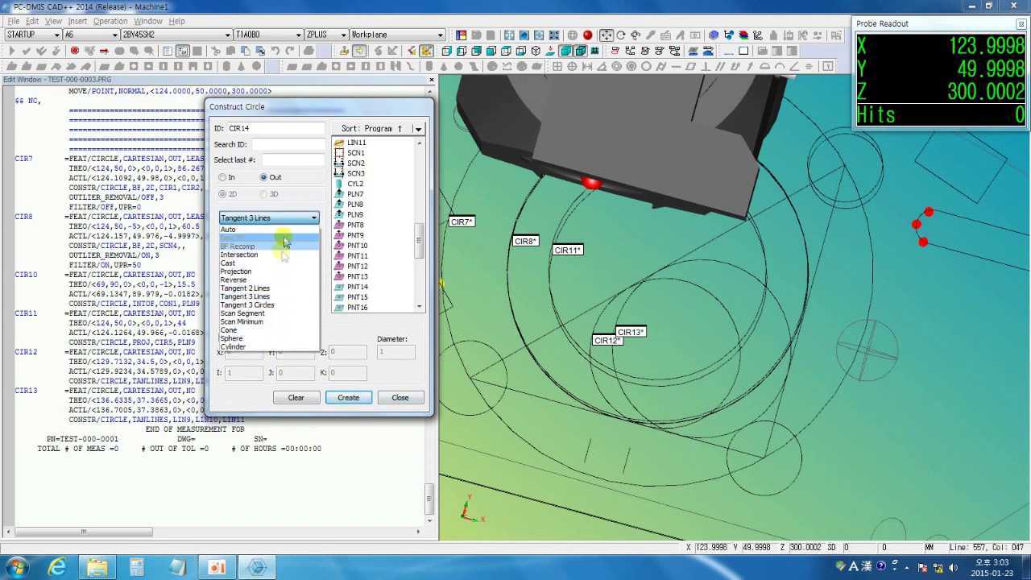
{"action": "left_click", "coordinate": [279, 307]}
{"action": "scroll", "coordinate": [564, 321], "scroll_direction": "down", "scroll_amount": 2}
{"action": "left_click", "coordinate": [497, 341]}
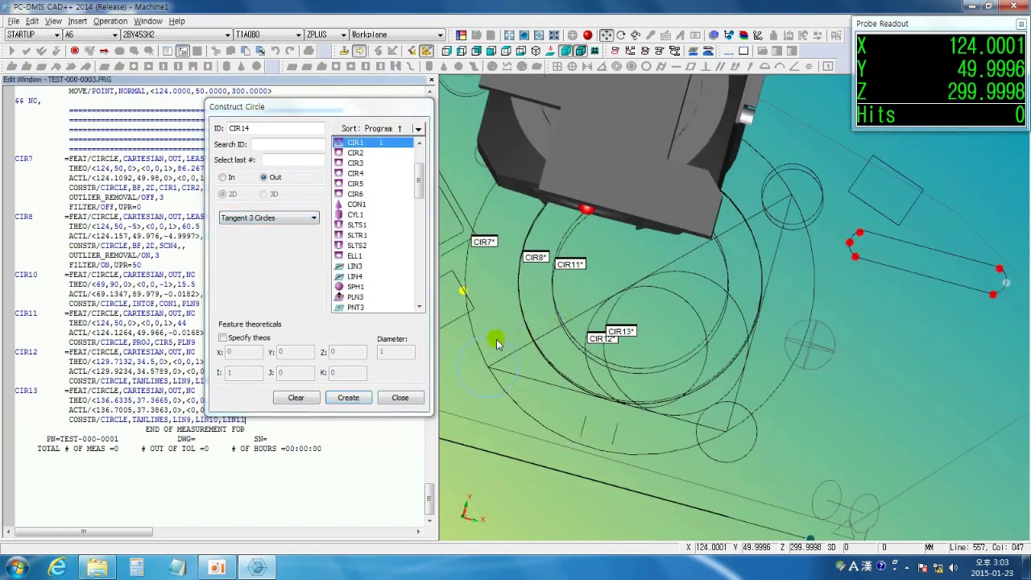
{"action": "left_click", "coordinate": [764, 436]}
{"action": "left_click", "coordinate": [804, 169]}
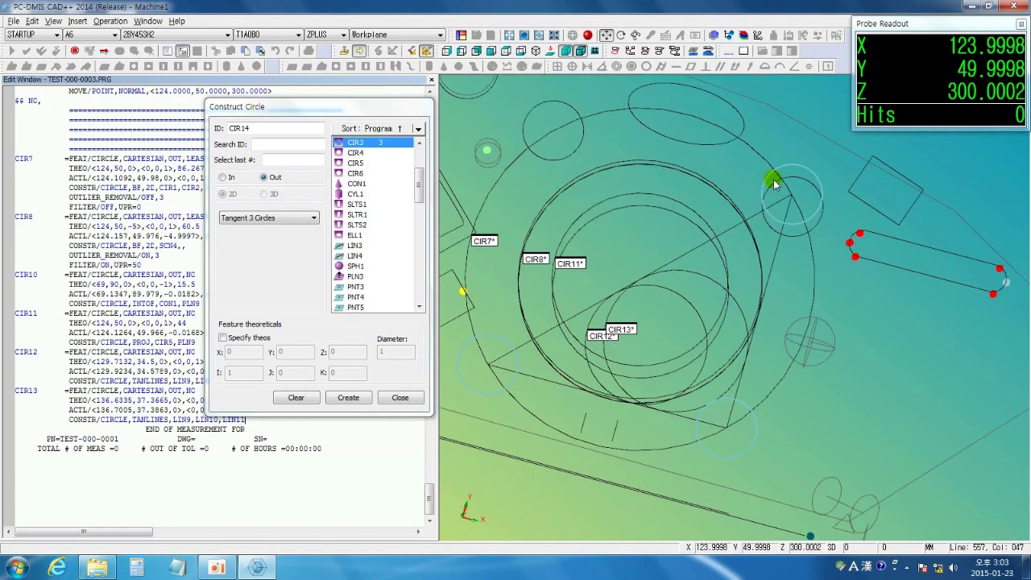
{"action": "left_click", "coordinate": [223, 177]}
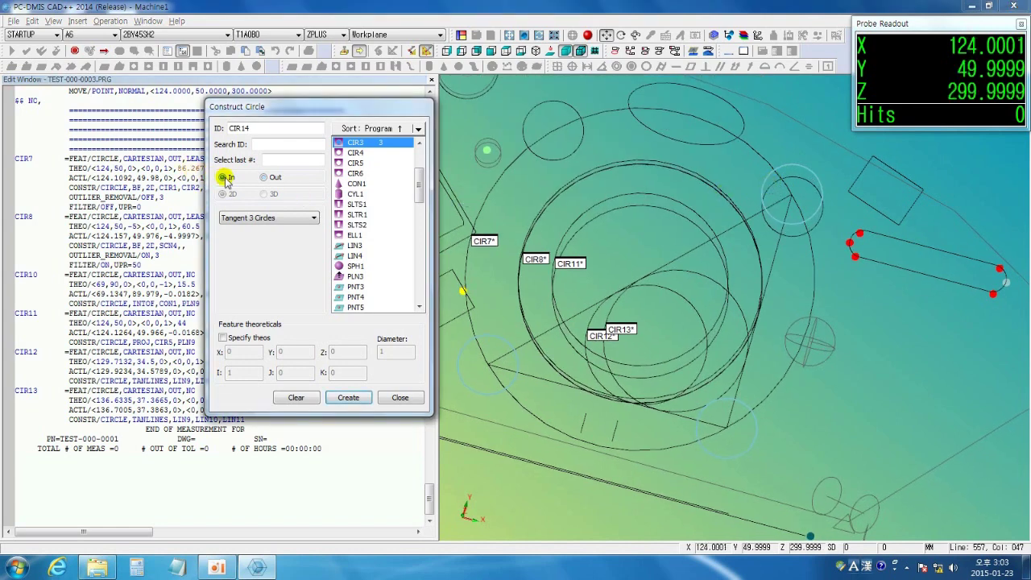
{"action": "left_click", "coordinate": [352, 398]}
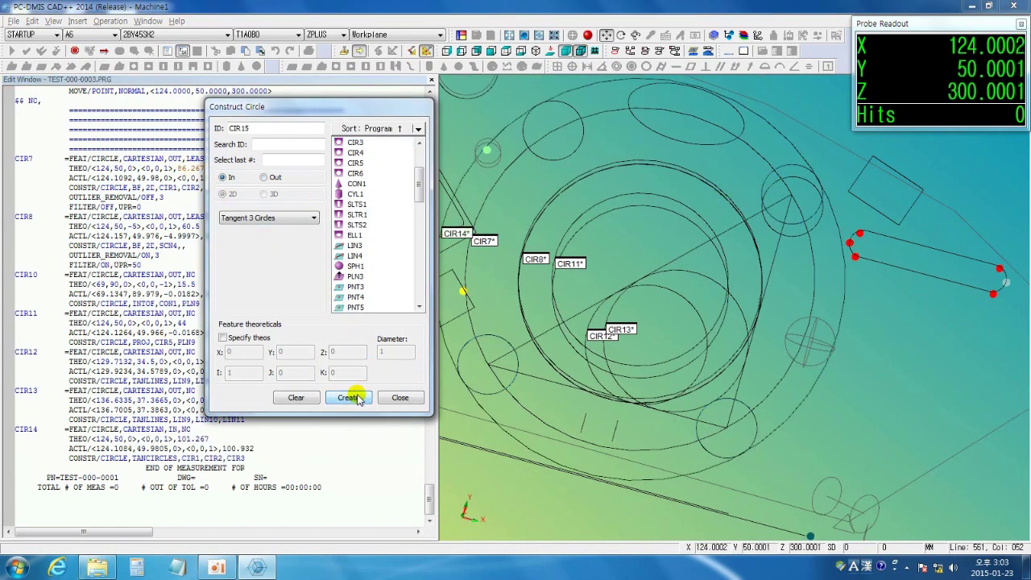
Construct a second circle tangent to circles CIR1, CIR2 and CIR3, this one with the Out option.
{"action": "left_click", "coordinate": [497, 394]}
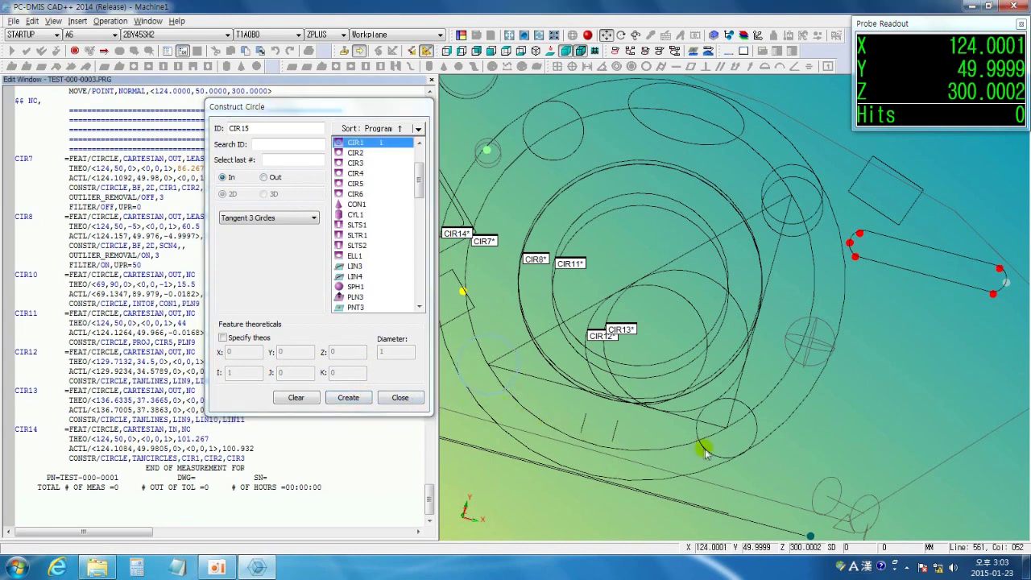
{"action": "left_click", "coordinate": [788, 164]}
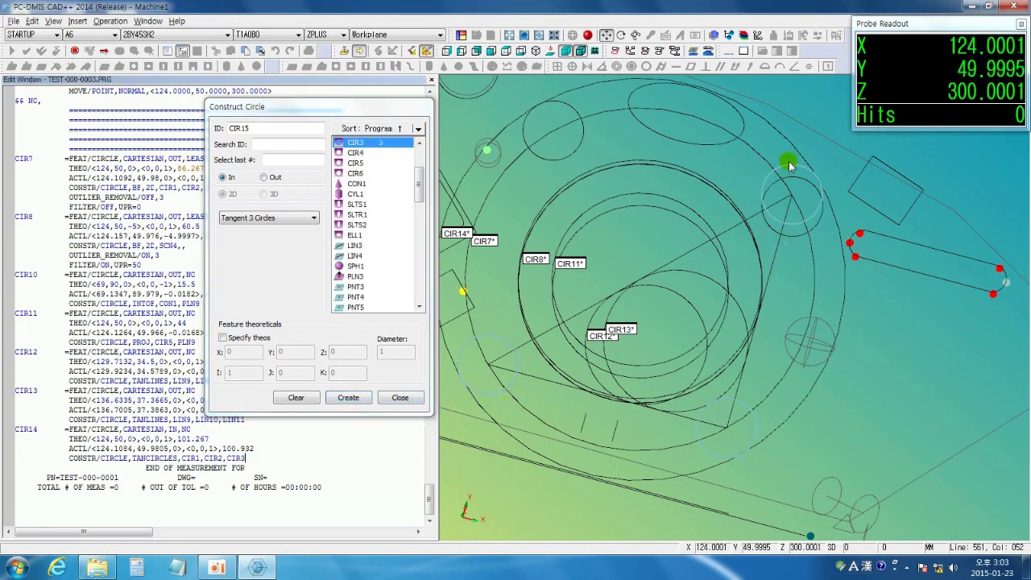
{"action": "left_click", "coordinate": [272, 178]}
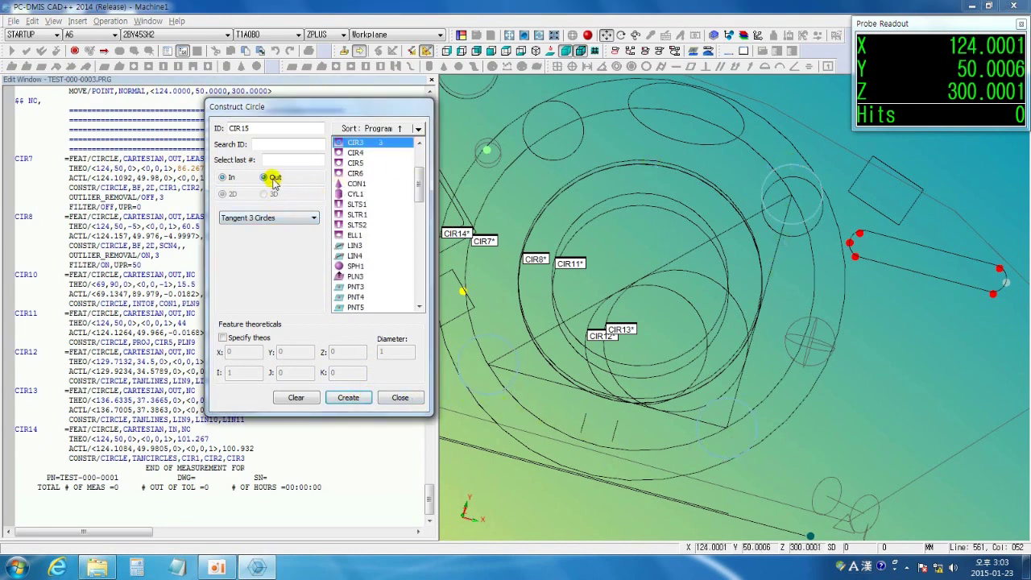
{"action": "left_click", "coordinate": [349, 398]}
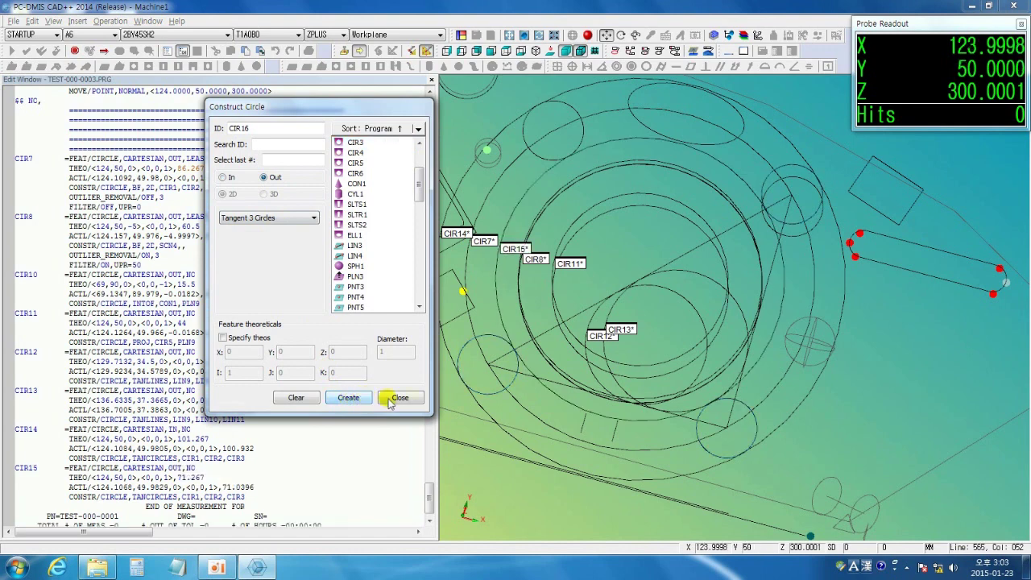
Set the circle construction method to Scan Segment for the rounded notch in the scanned contour.
{"action": "left_click", "coordinate": [302, 218]}
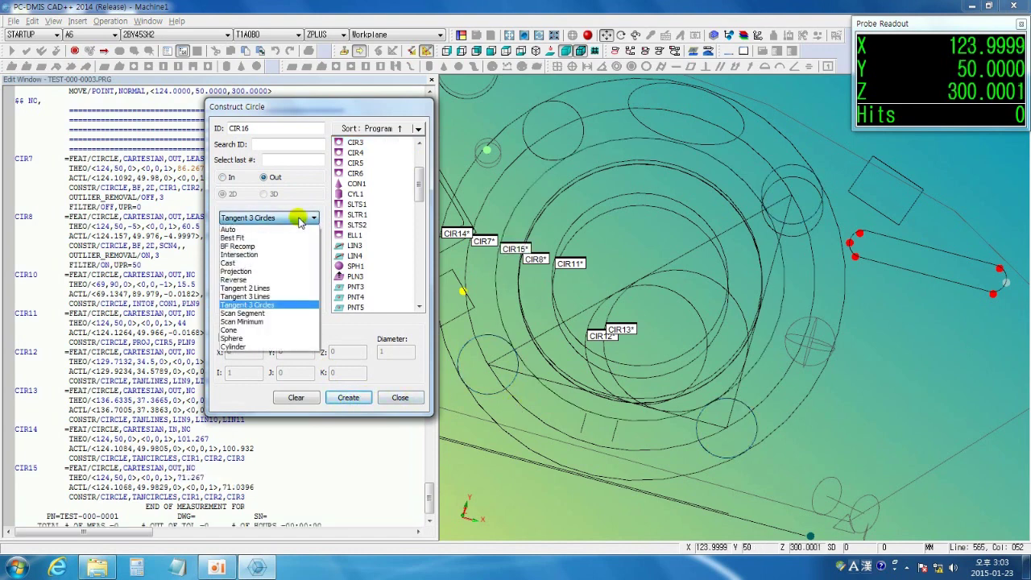
{"action": "left_click", "coordinate": [310, 314]}
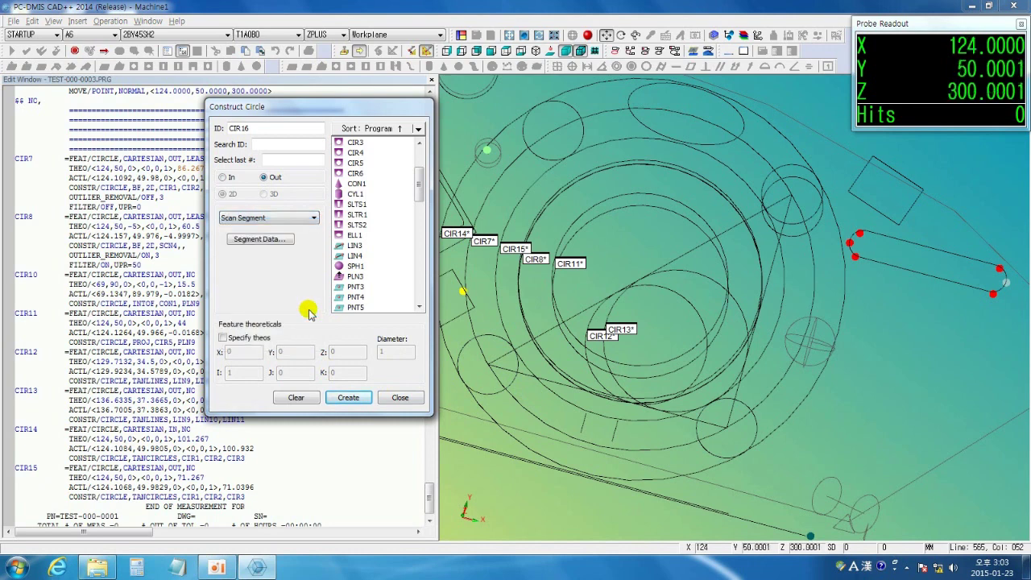
{"action": "right_click_drag", "start_coordinate": [684, 299], "coordinate": [716, 276]}
{"action": "scroll", "coordinate": [559, 266], "scroll_direction": "up", "scroll_amount": 6}
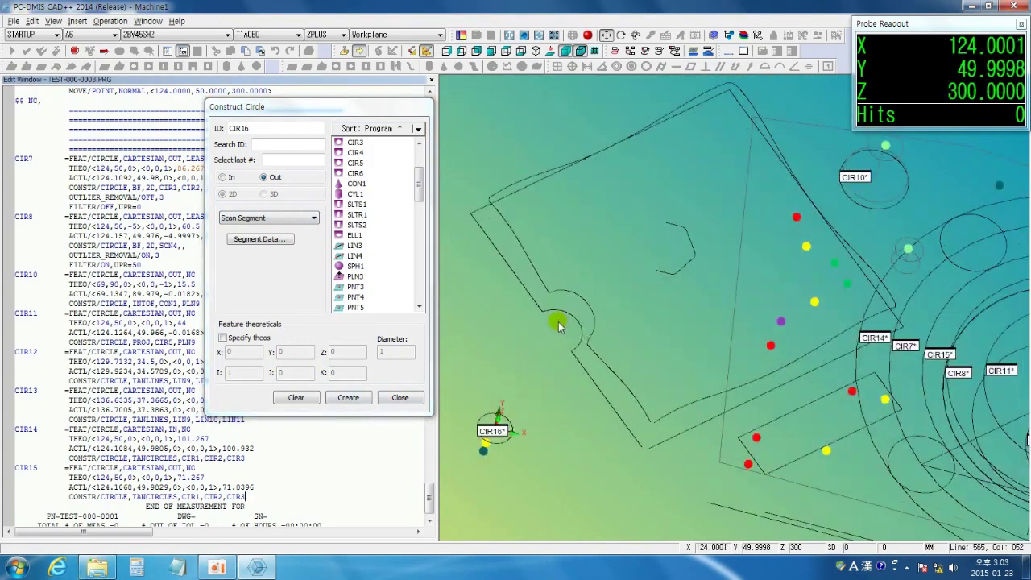
{"action": "scroll", "coordinate": [562, 324], "scroll_direction": "up", "scroll_amount": 1}
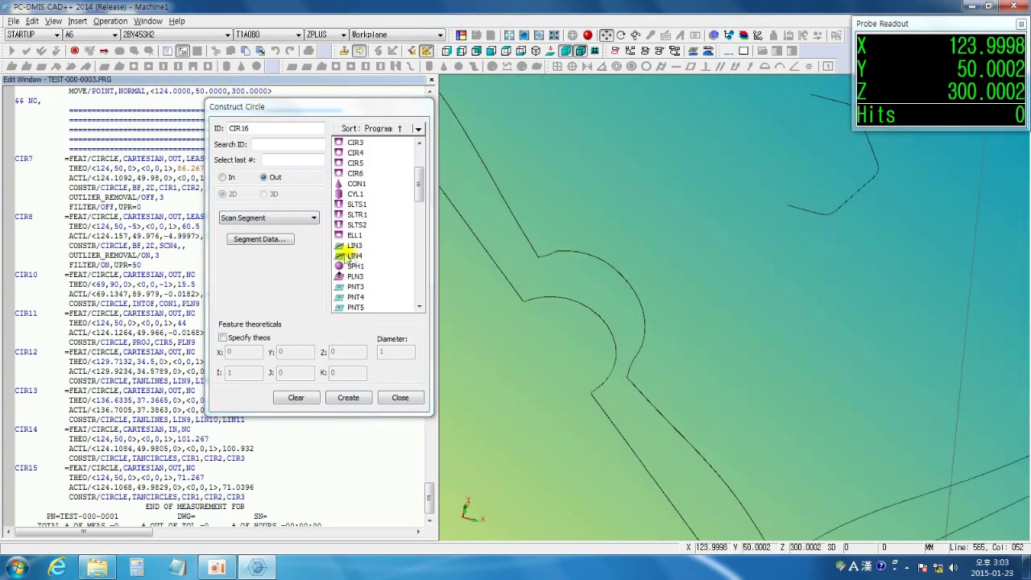
{"action": "left_click", "coordinate": [259, 239]}
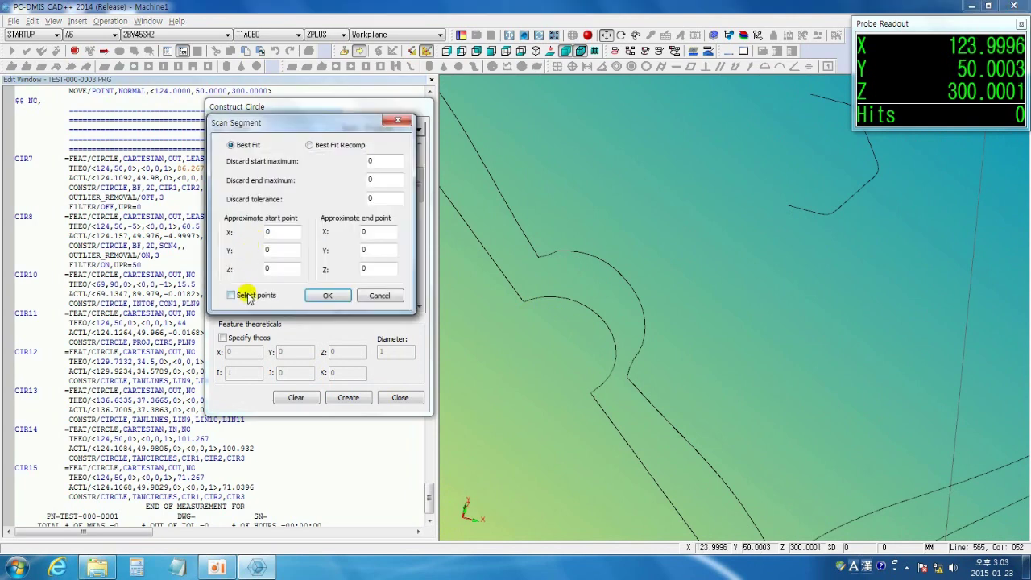
{"action": "left_click", "coordinate": [245, 295]}
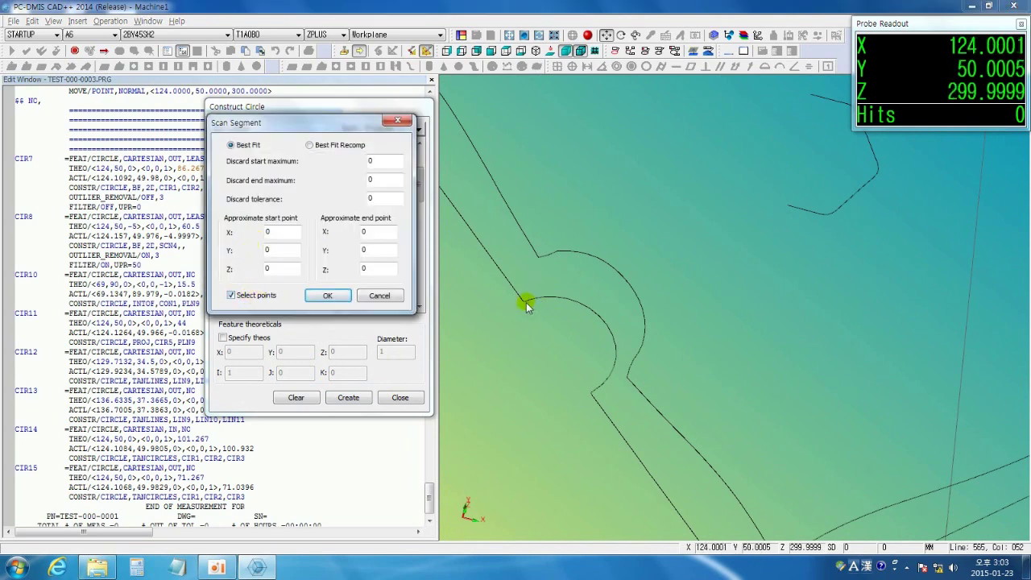
{"action": "left_click", "coordinate": [367, 296]}
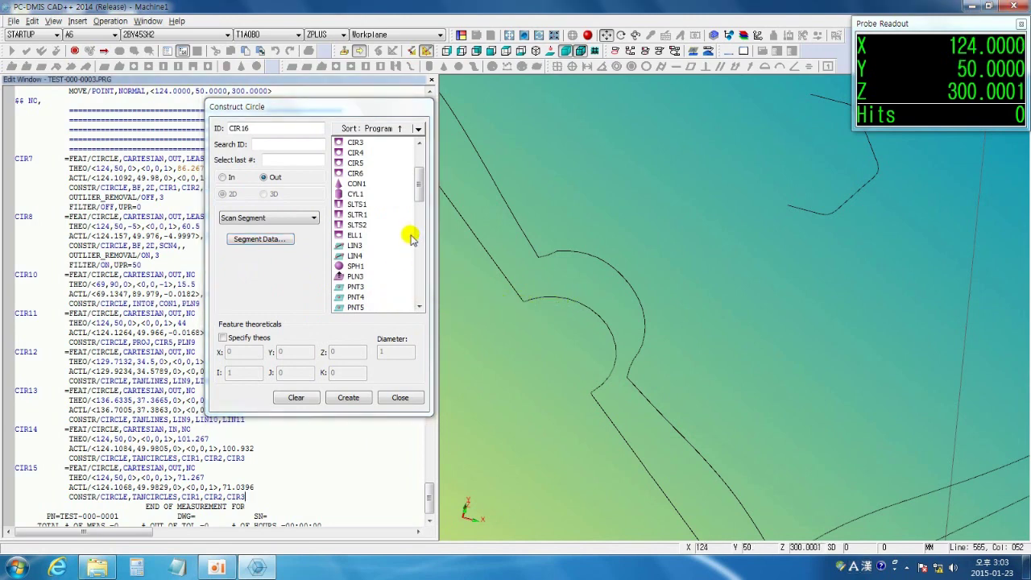
Construct a best-fit scan segment circle from scan SCN2, picking the two ends of the notch arc as start and end points.
{"action": "left_click_drag", "start_coordinate": [422, 198], "coordinate": [421, 237]}
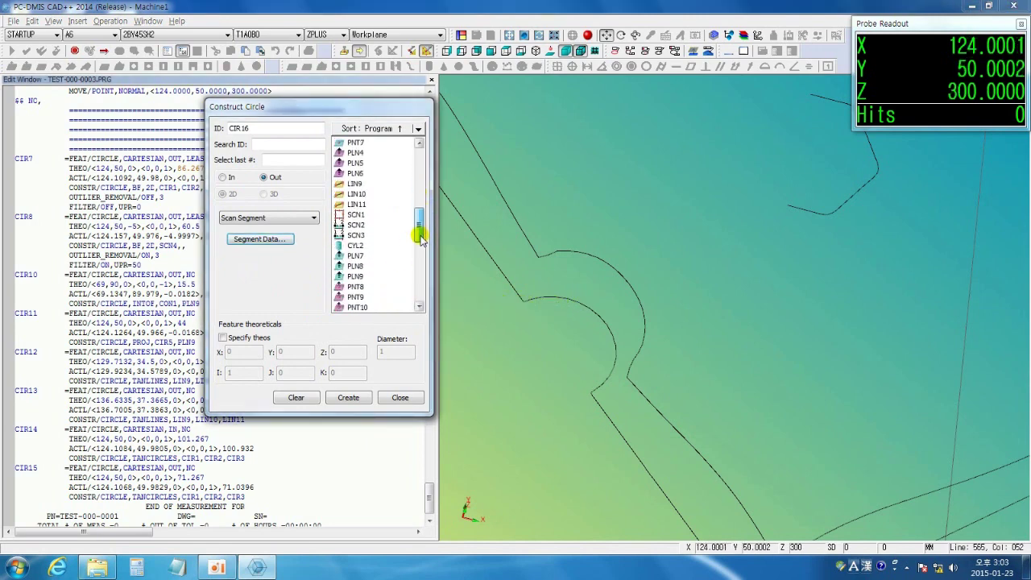
{"action": "left_click", "coordinate": [357, 225]}
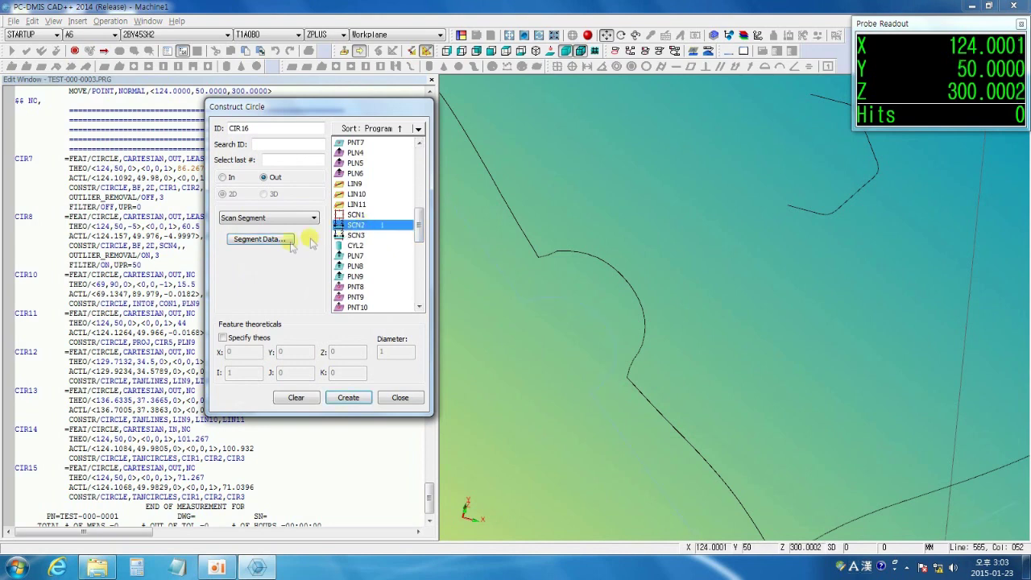
{"action": "left_click", "coordinate": [264, 241]}
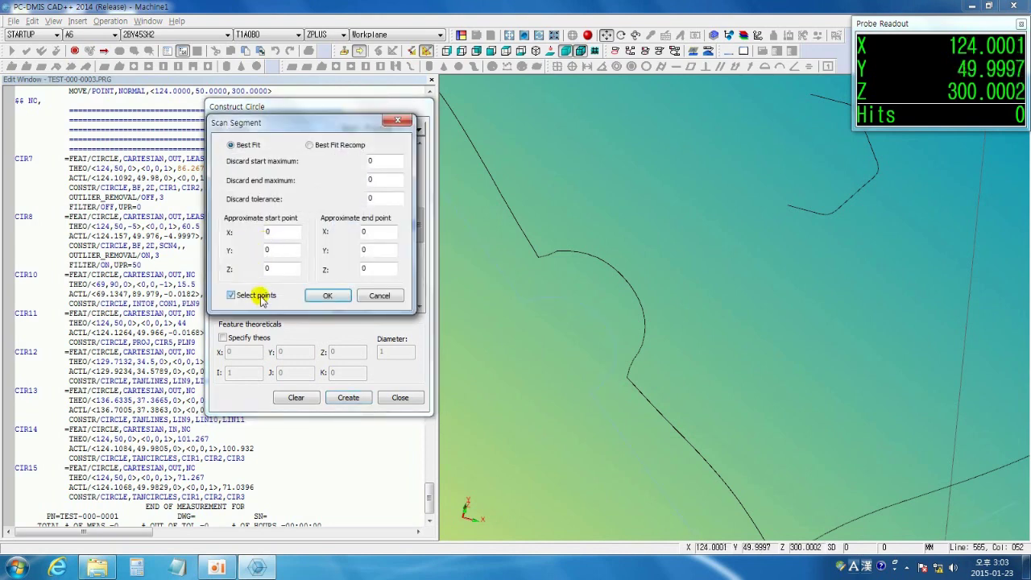
{"action": "left_click", "coordinate": [523, 300]}
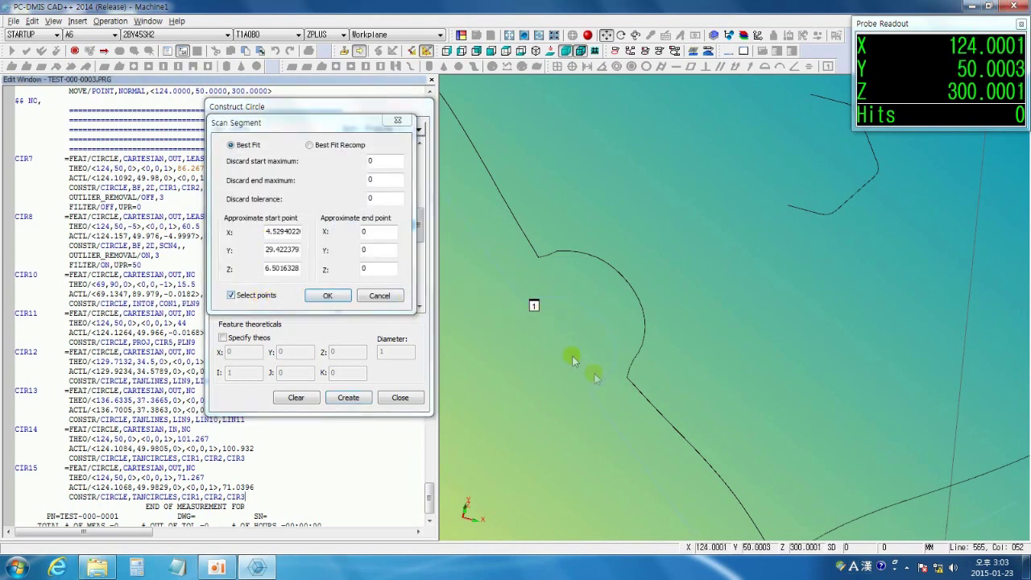
{"action": "left_click", "coordinate": [605, 392]}
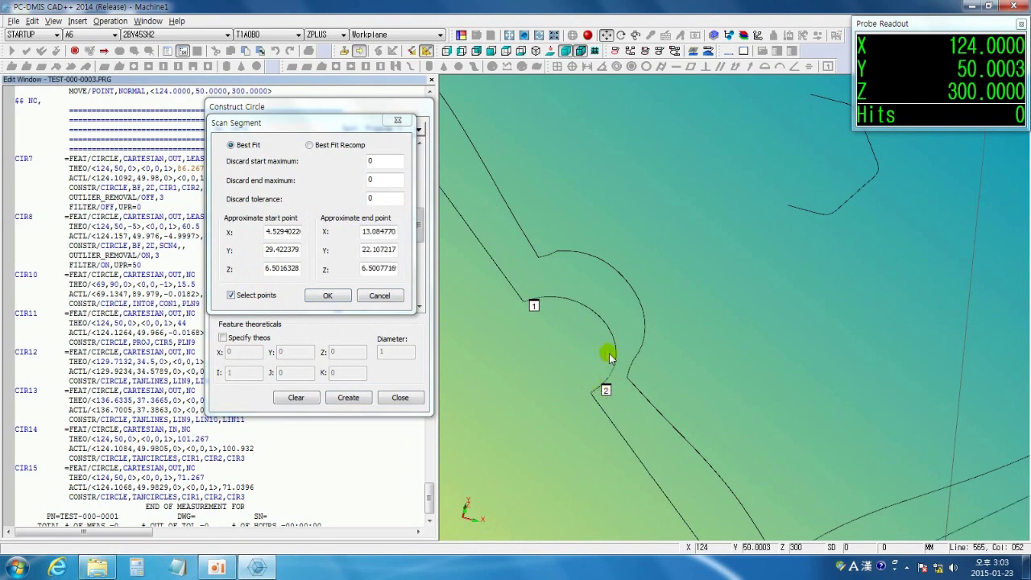
{"action": "left_click", "coordinate": [328, 296]}
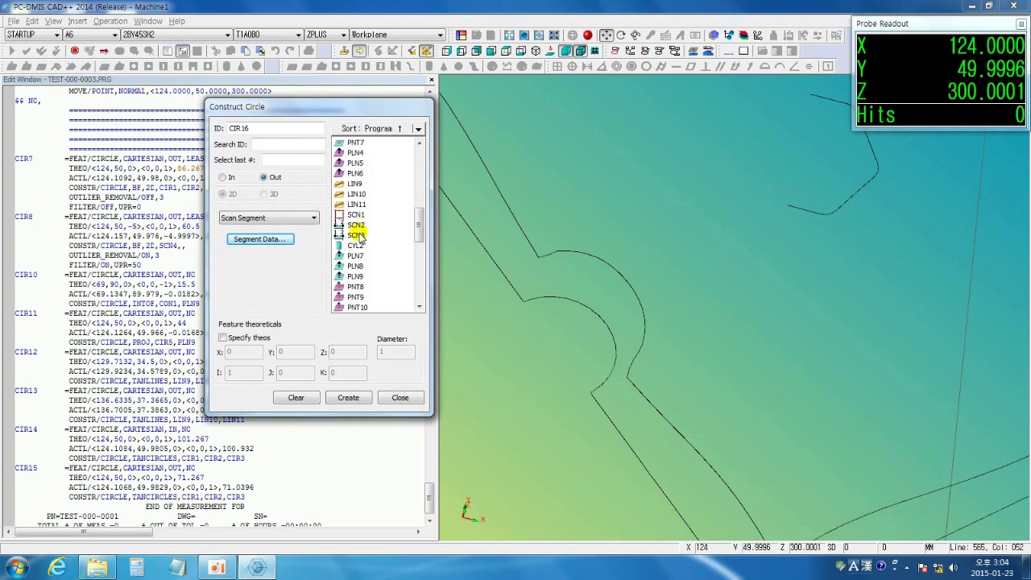
{"action": "left_click", "coordinate": [356, 227]}
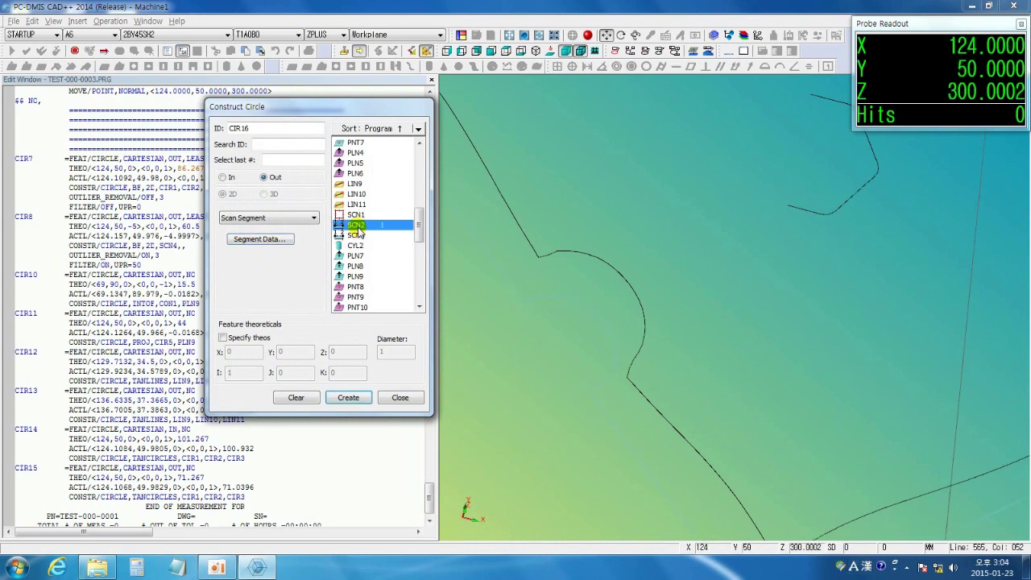
{"action": "left_click", "coordinate": [352, 398]}
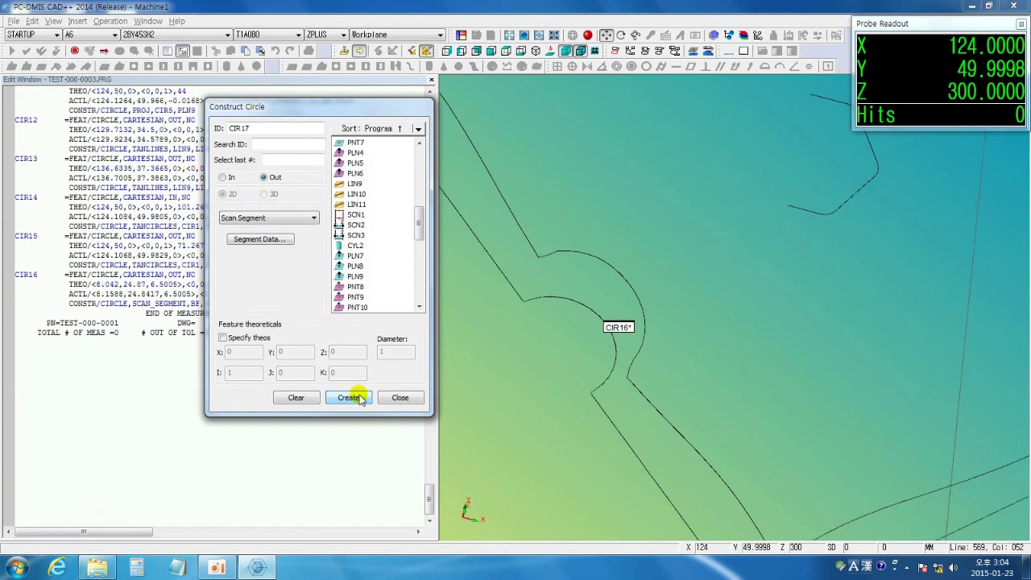
Set the circle construction method to Scan Minimum and select scan SCN3 as its input.
{"action": "left_click", "coordinate": [284, 217]}
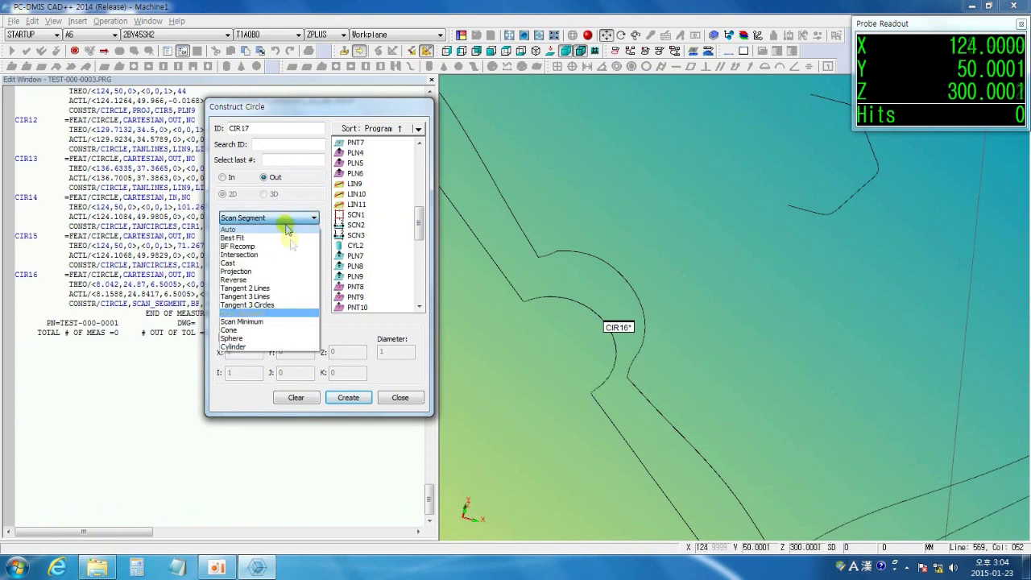
{"action": "left_click", "coordinate": [285, 321]}
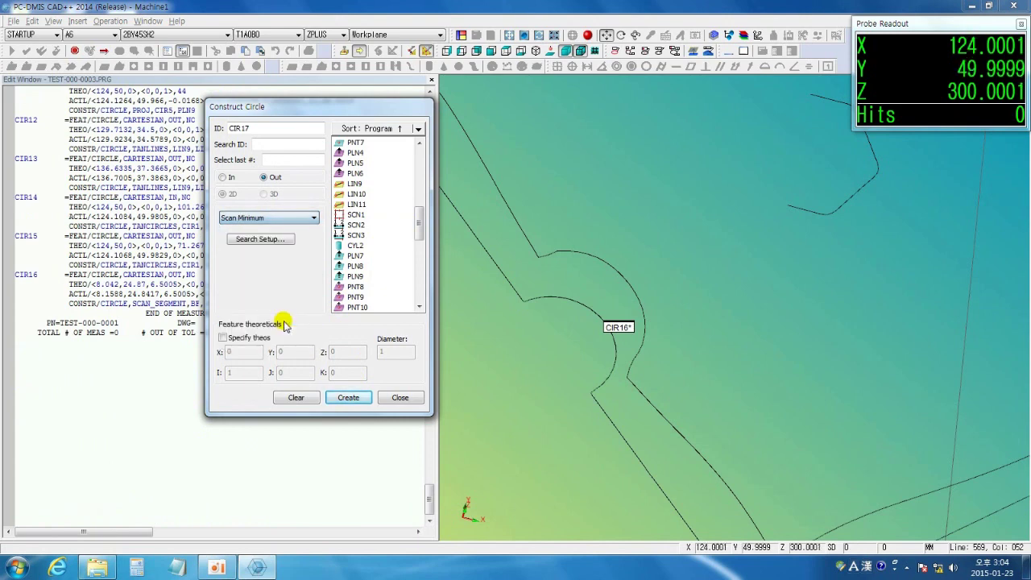
{"action": "scroll", "coordinate": [562, 287], "scroll_direction": "down", "scroll_amount": 3}
{"action": "scroll", "coordinate": [714, 187], "scroll_direction": "up", "scroll_amount": 3}
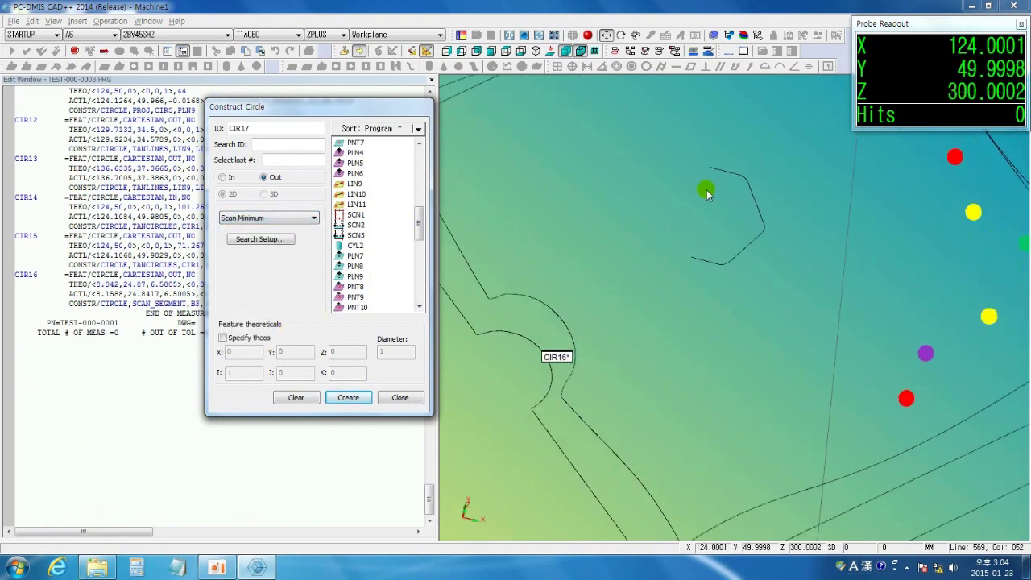
{"action": "left_click", "coordinate": [358, 235]}
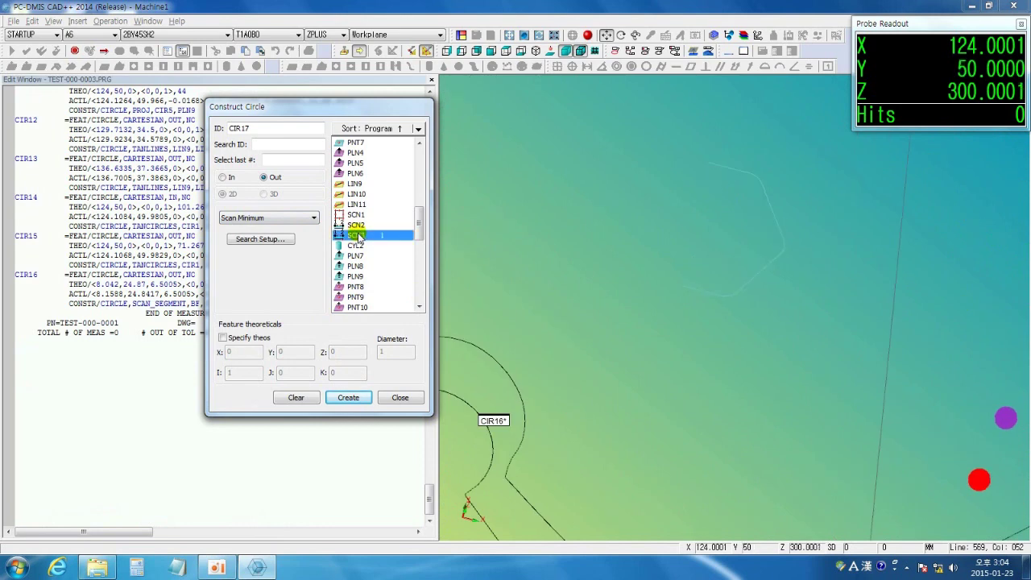
Set the scan minimum search start point to X 25, Y 50, Z 13 and the down direction's I component to 1.
{"action": "left_click", "coordinate": [287, 241]}
{"action": "left_click", "coordinate": [242, 159]}
{"action": "left_click_drag", "start_coordinate": [275, 161], "coordinate": [309, 161]}
{"action": "type", "text": "25"}
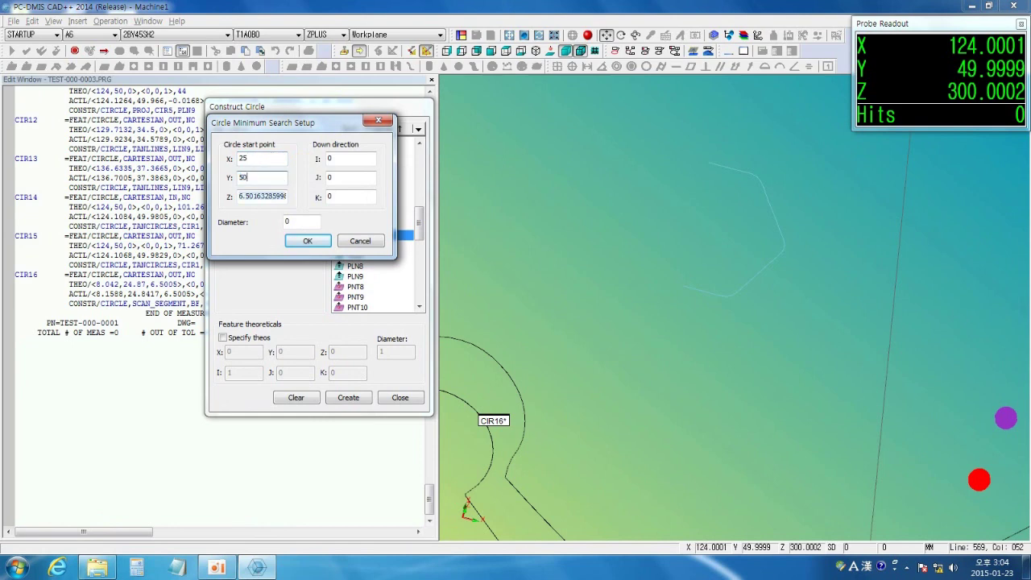
{"action": "left_click", "coordinate": [338, 158]}
{"action": "type", "text": "1"}
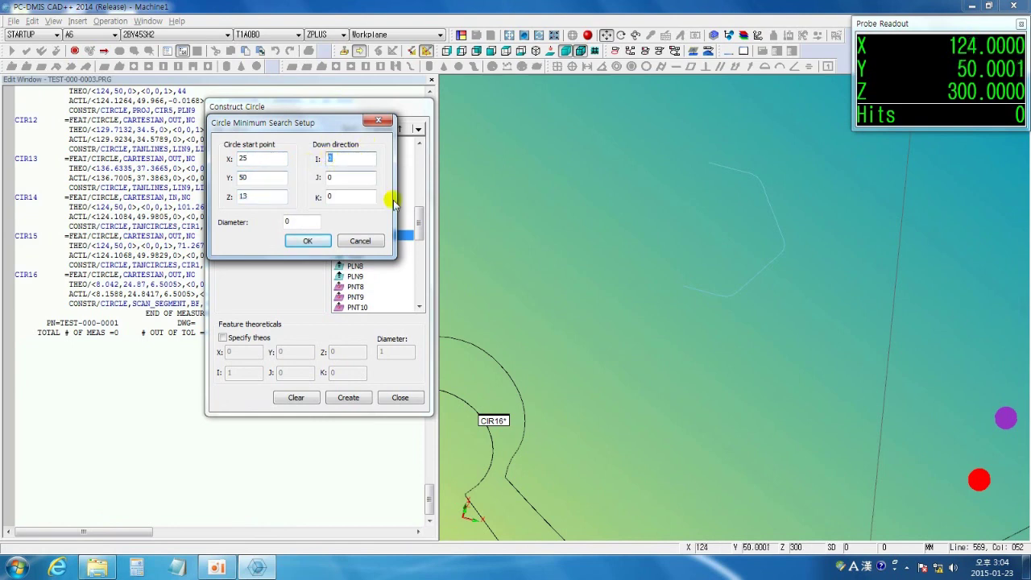
Set the minimum search diameter to 10 and construct the scan minimum circle from scan SCN3.
{"action": "left_click", "coordinate": [301, 221]}
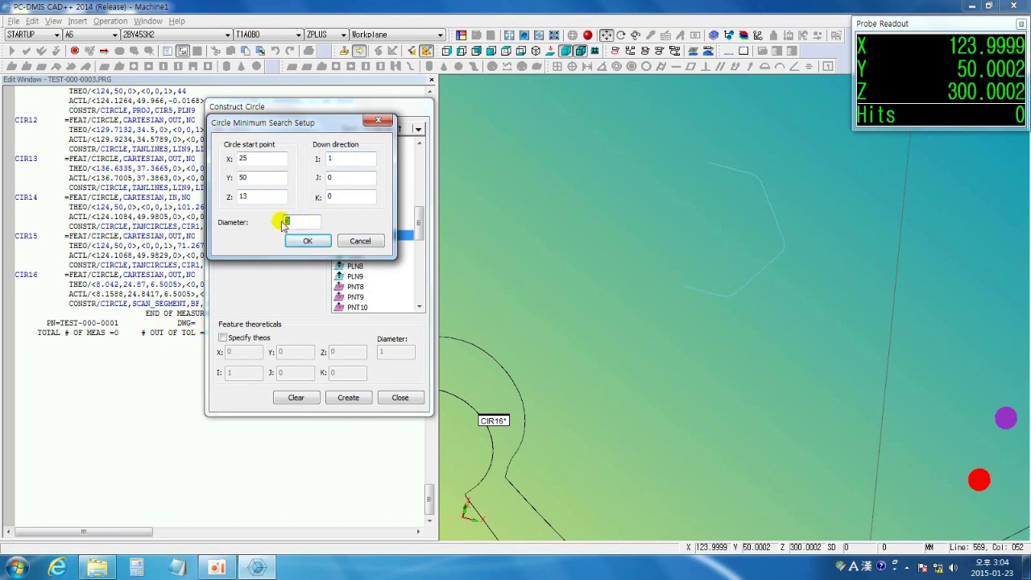
{"action": "key", "text": "BackSpace"}
{"action": "type", "text": "1"}
{"action": "left_click", "coordinate": [298, 243]}
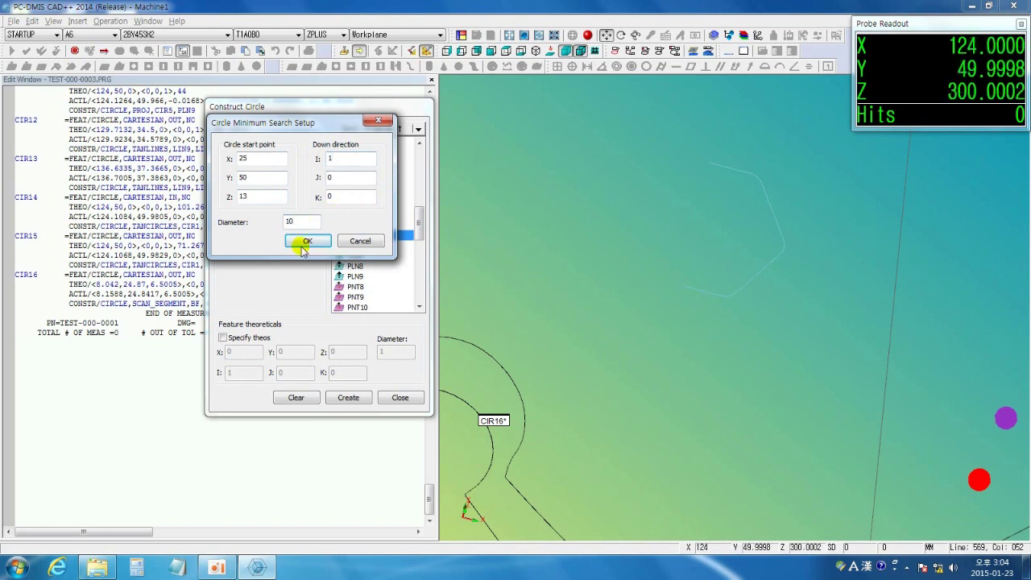
{"action": "left_click", "coordinate": [349, 398]}
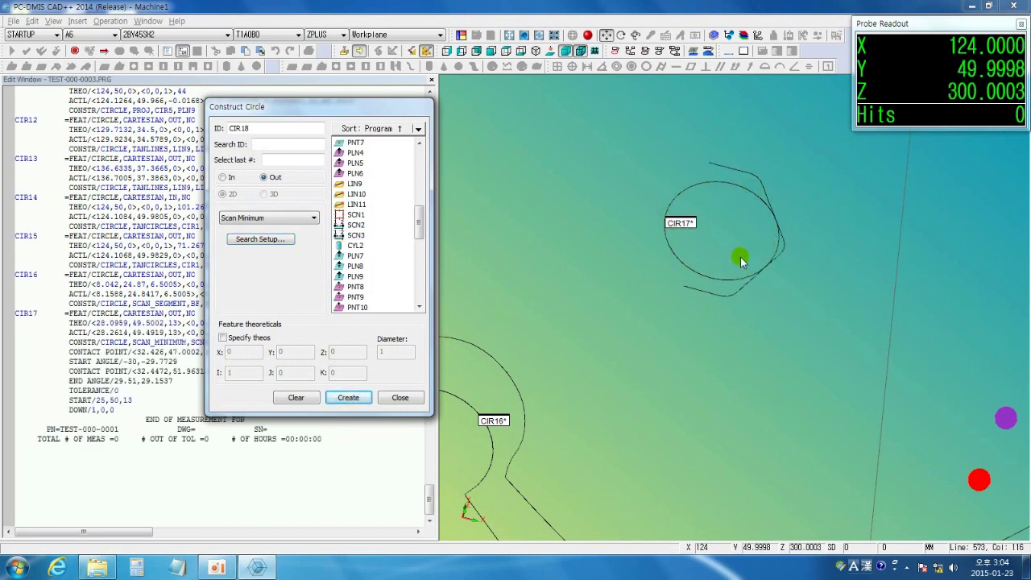
{"action": "middle_click_drag", "start_coordinate": [718, 239], "coordinate": [677, 288]}
{"action": "scroll", "coordinate": [675, 310], "scroll_direction": "up", "scroll_amount": 2}
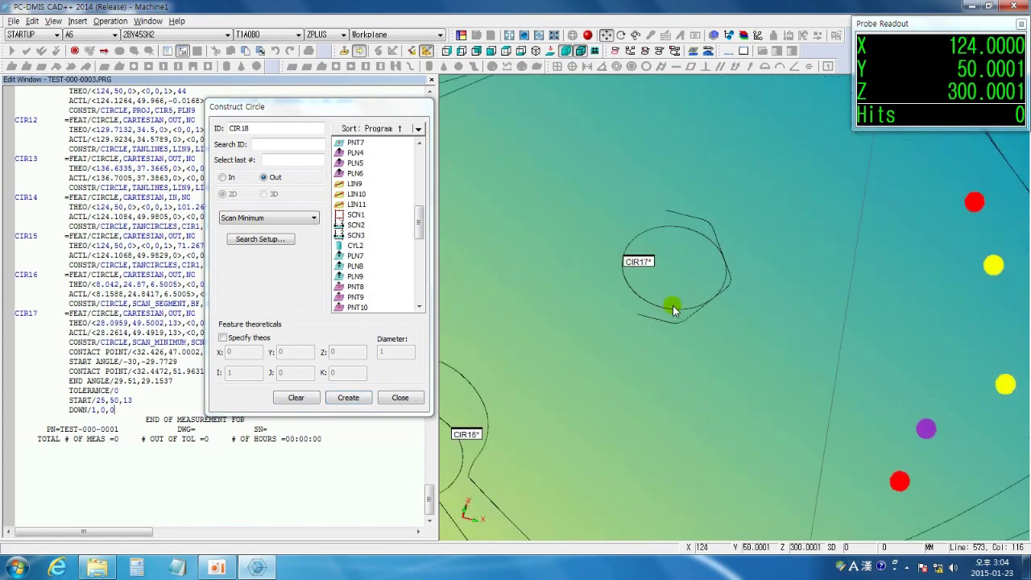
Set the circle construction method to Cone and select cone CON1 as its input.
{"action": "left_click", "coordinate": [239, 218]}
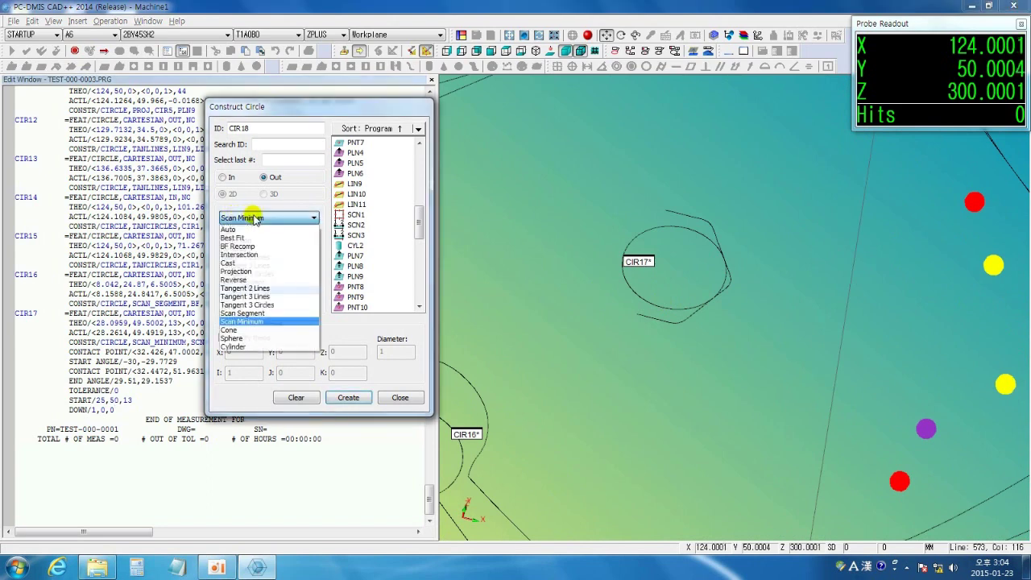
{"action": "left_click", "coordinate": [278, 331]}
{"action": "scroll", "coordinate": [467, 278], "scroll_direction": "down", "scroll_amount": 4}
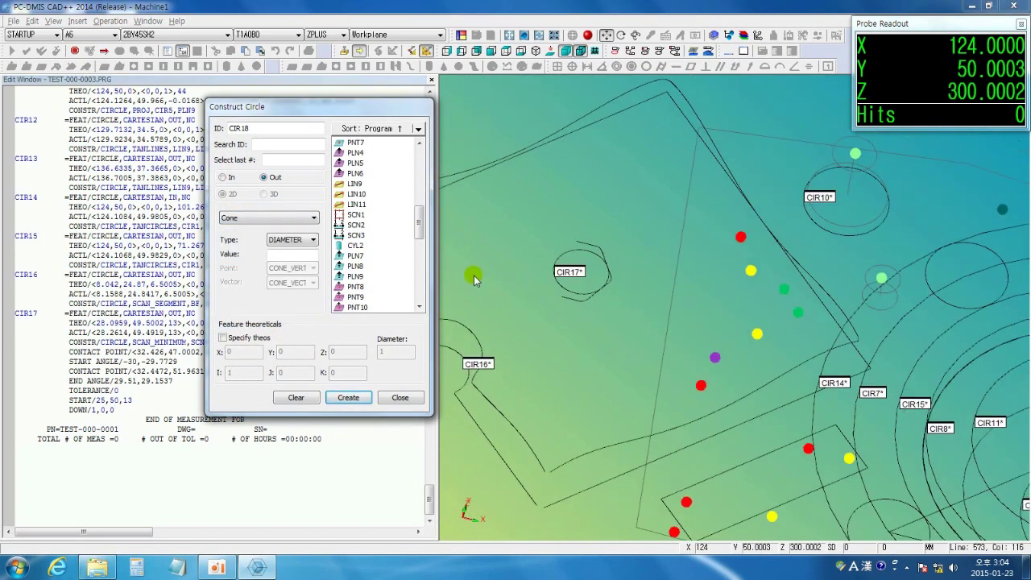
{"action": "scroll", "coordinate": [473, 284], "scroll_direction": "down", "scroll_amount": 2}
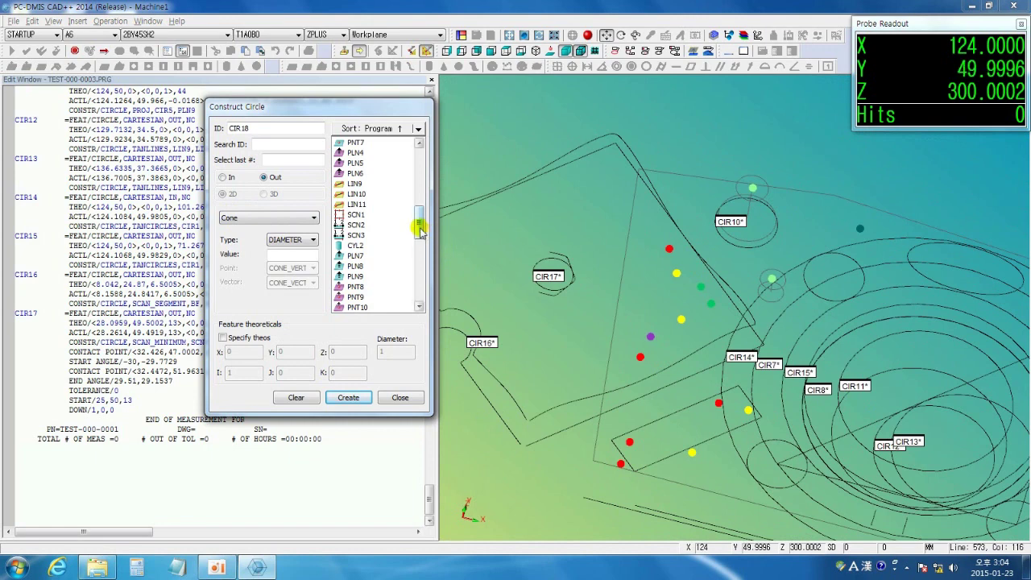
{"action": "left_click_drag", "start_coordinate": [420, 230], "coordinate": [419, 203]}
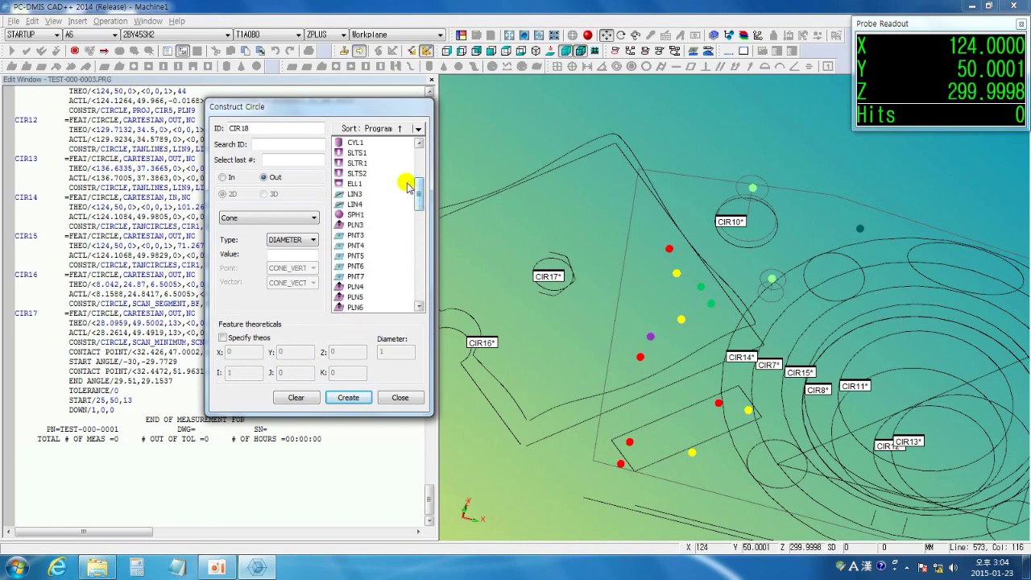
{"action": "left_click_drag", "start_coordinate": [421, 189], "coordinate": [421, 177]}
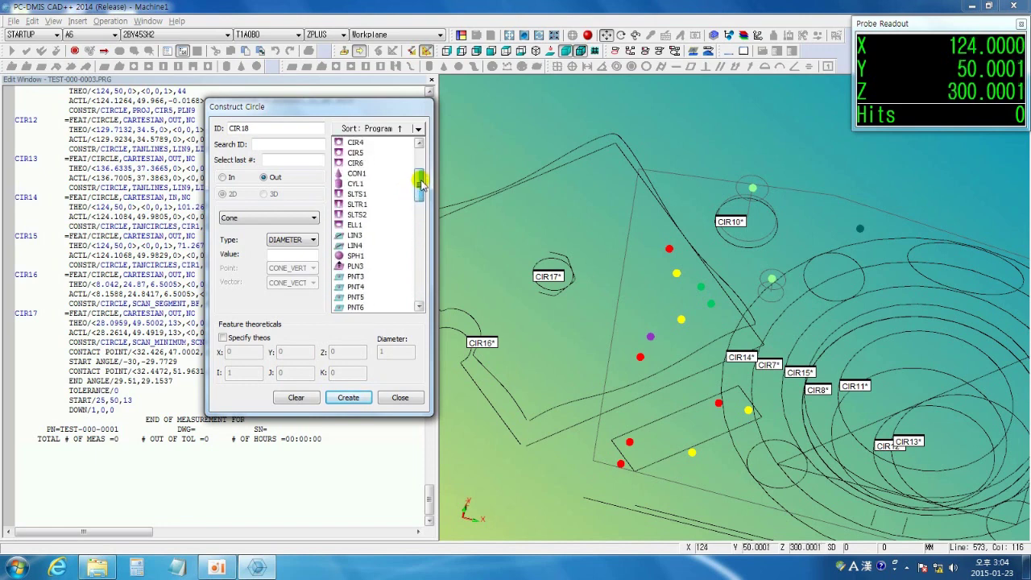
{"action": "left_click", "coordinate": [374, 174]}
{"action": "scroll", "coordinate": [751, 178], "scroll_direction": "up", "scroll_amount": 3}
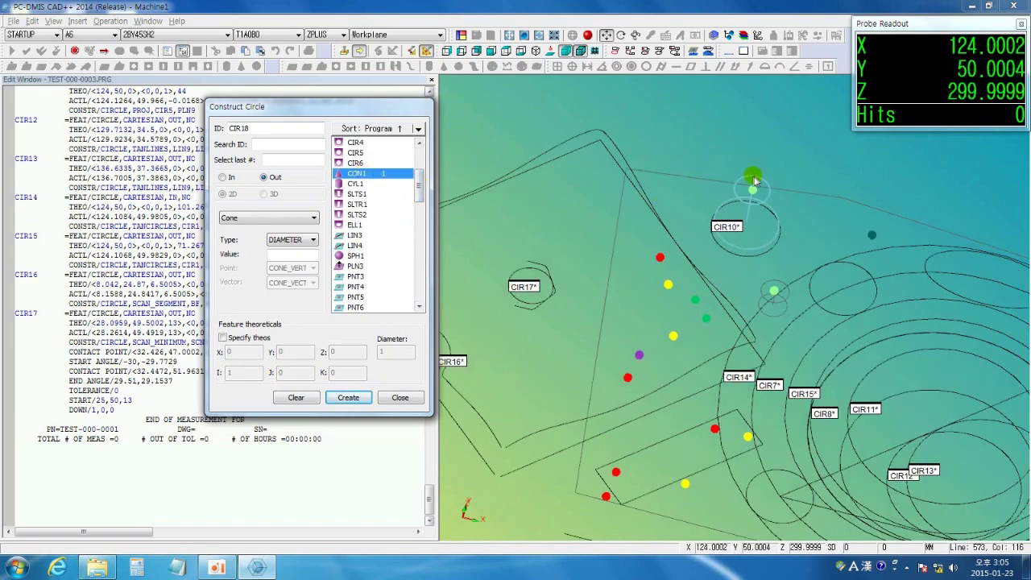
{"action": "scroll", "coordinate": [749, 178], "scroll_direction": "up", "scroll_amount": 5}
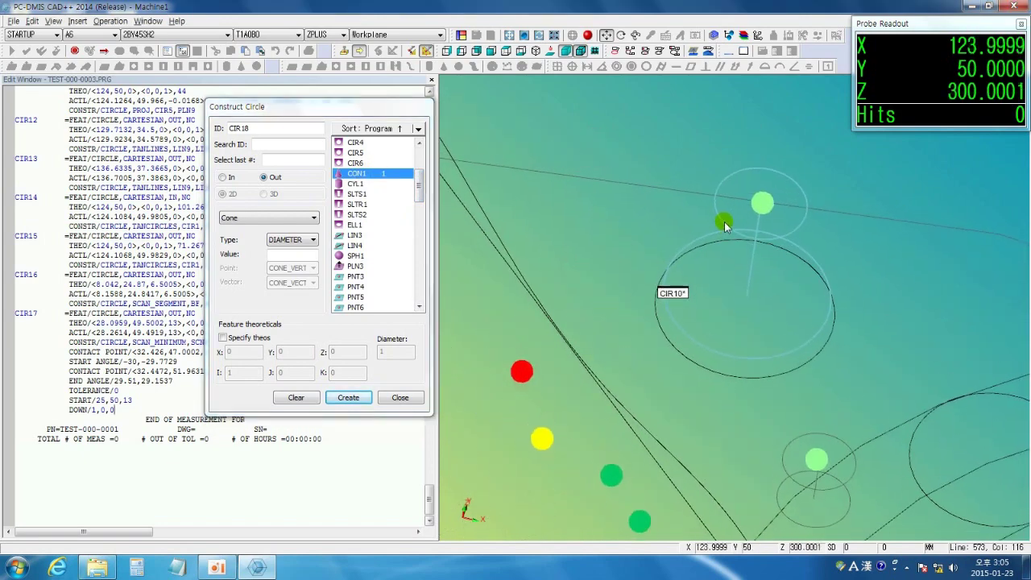
{"action": "middle_click_drag", "start_coordinate": [718, 212], "coordinate": [716, 211]}
Construct the circle on cone CON1 by the Diameter type with a value of 10.
{"action": "left_click", "coordinate": [292, 254]}
{"action": "type", "text": "10"}
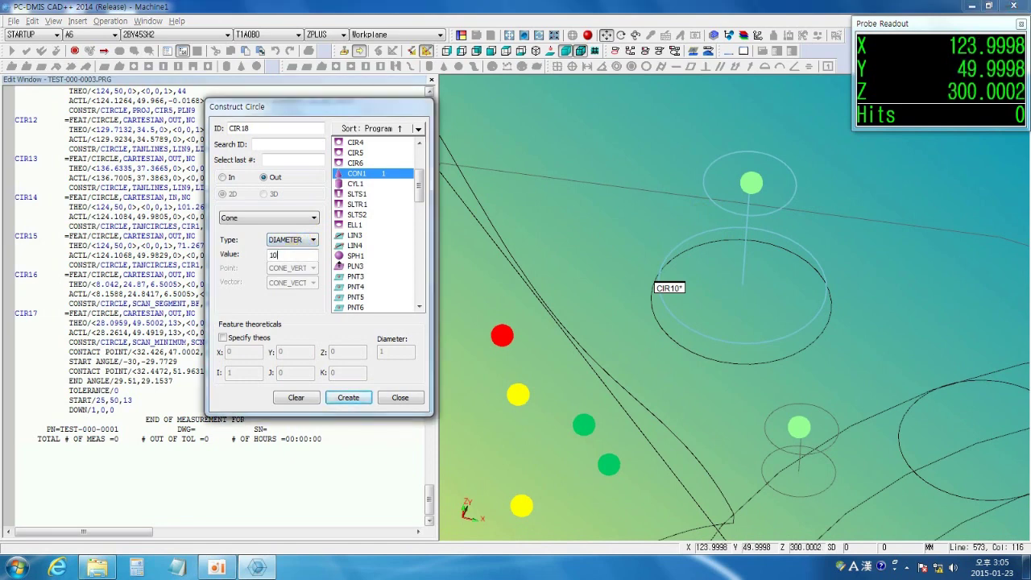
{"action": "left_click", "coordinate": [348, 397]}
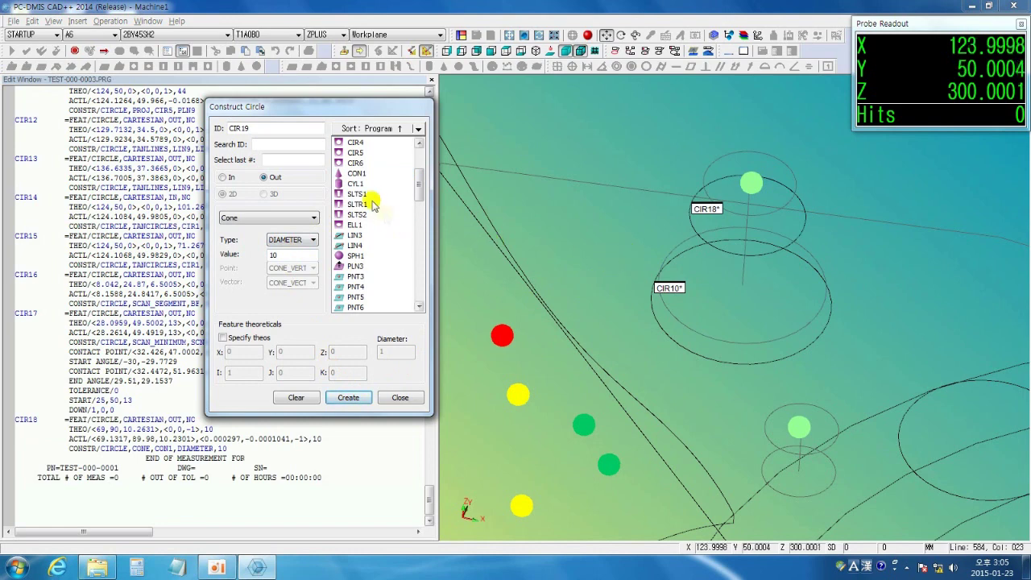
Select cone CON1 for another circle and set the type to Height, the reference point to ORIGIN and the vector to ZPLUS.
{"action": "left_click", "coordinate": [358, 173]}
{"action": "left_click", "coordinate": [313, 239]}
{"action": "left_click", "coordinate": [303, 259]}
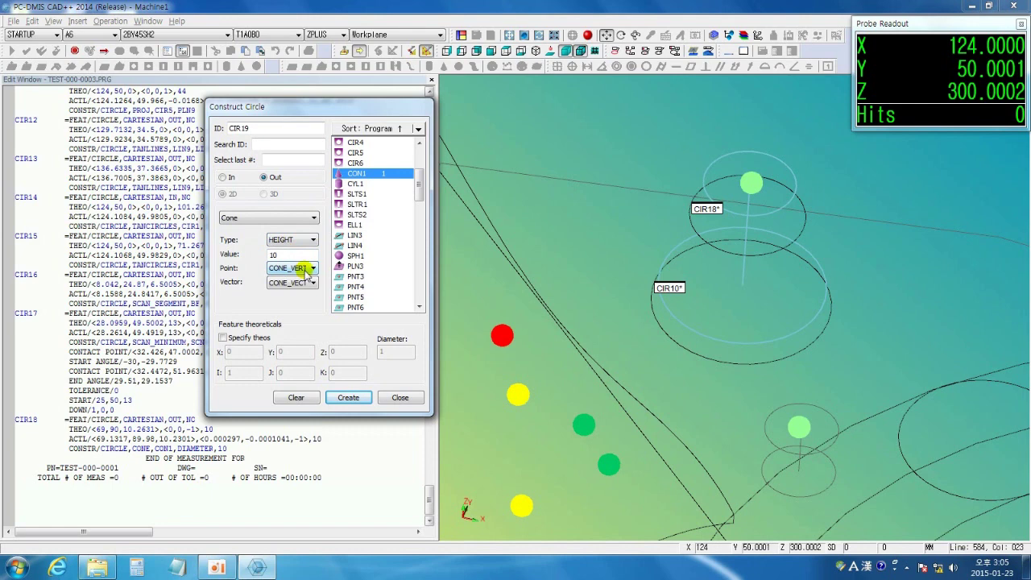
{"action": "left_click", "coordinate": [313, 270]}
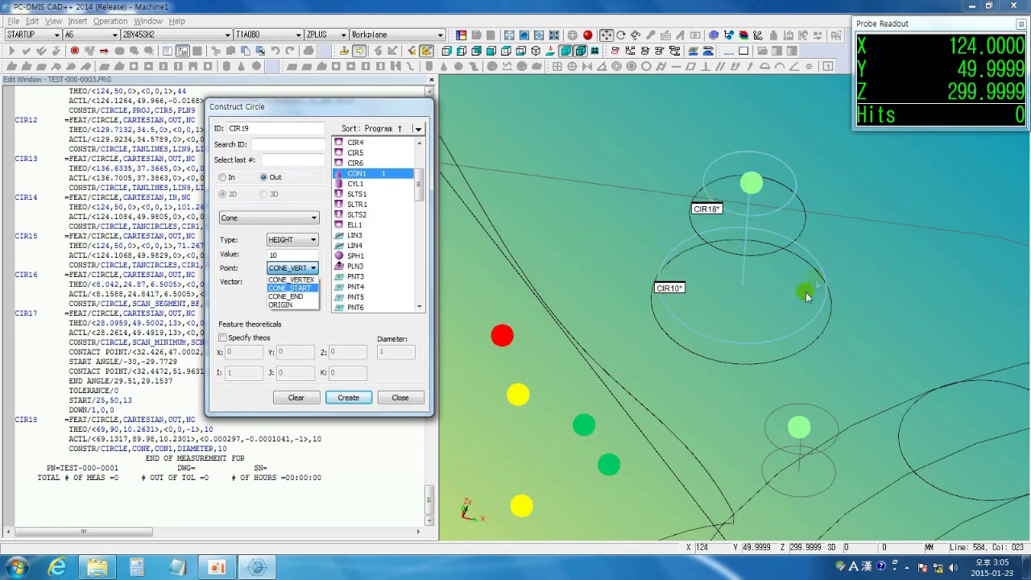
{"action": "left_click", "coordinate": [303, 305]}
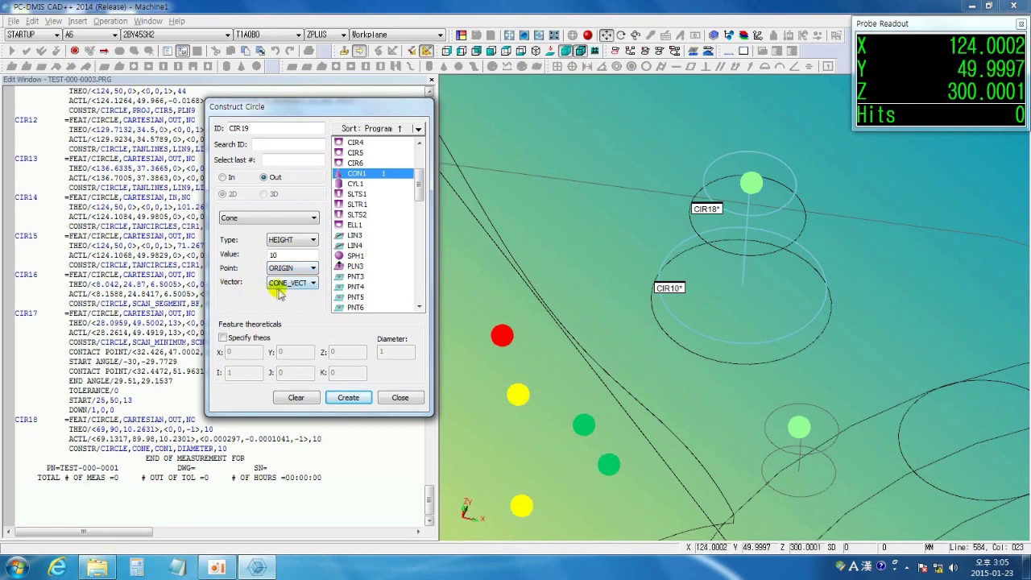
{"action": "left_click", "coordinate": [305, 285]}
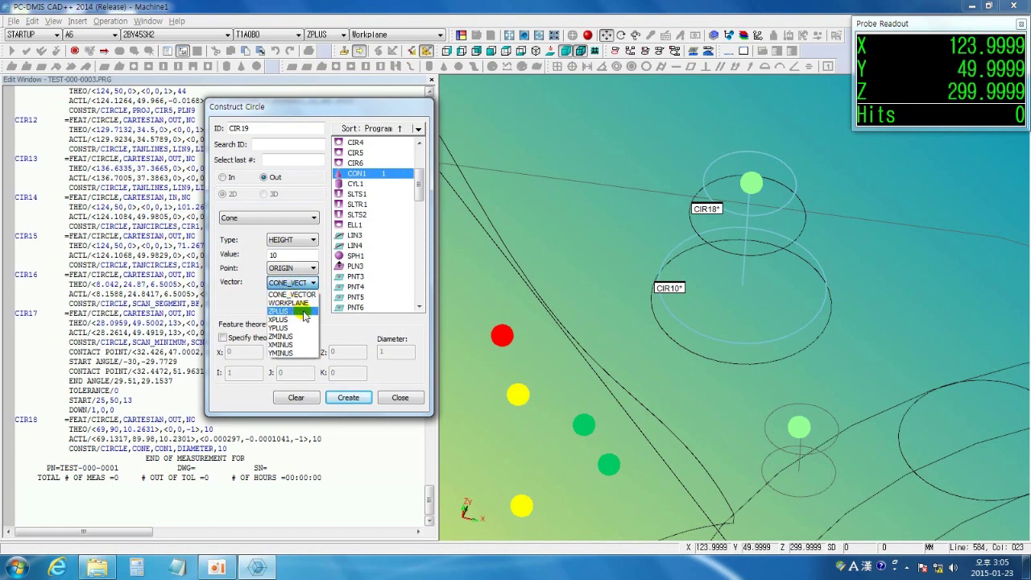
{"action": "left_click", "coordinate": [303, 315]}
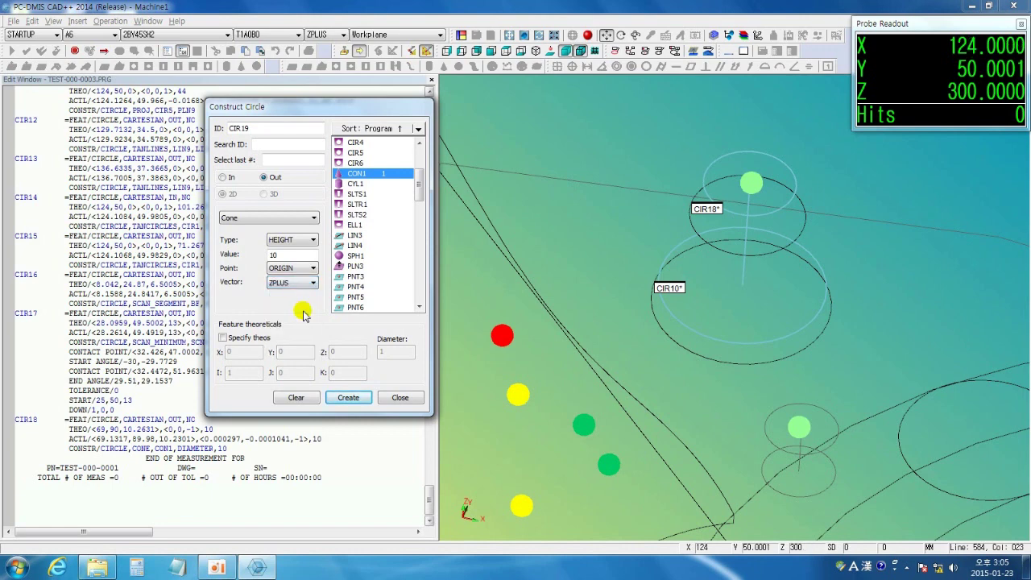
Set the height value to 7 and construct the circle on the cone.
{"action": "double_click", "coordinate": [278, 255]}
{"action": "type", "text": "7"}
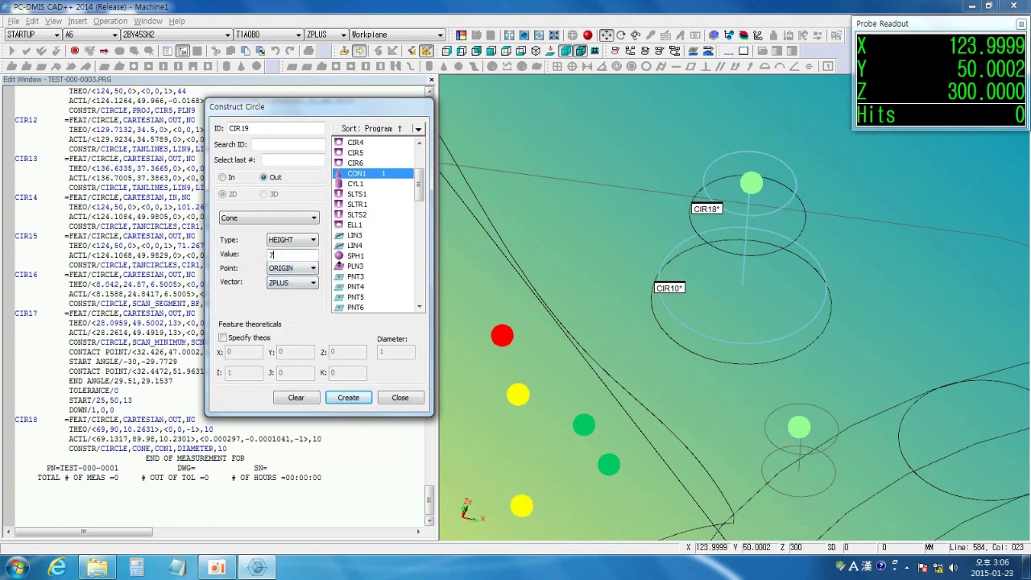
{"action": "left_click", "coordinate": [361, 398]}
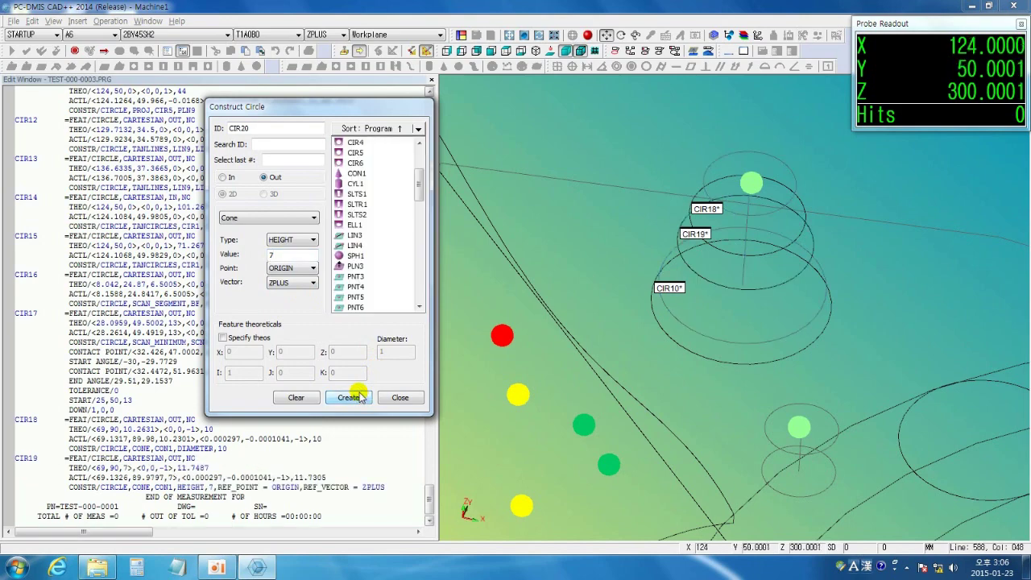
{"action": "middle_click_drag", "start_coordinate": [693, 320], "coordinate": [666, 211]}
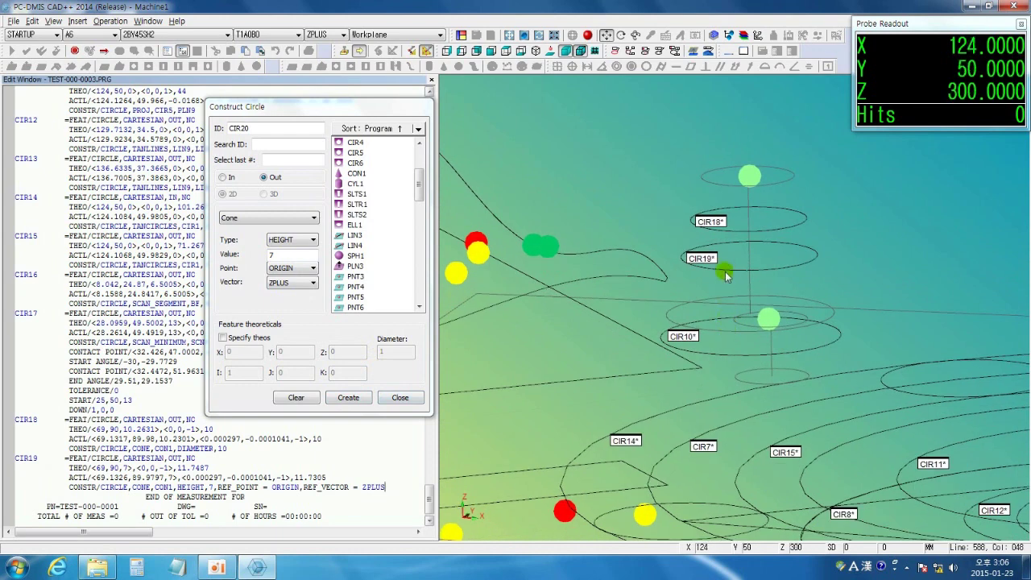
{"action": "left_click", "coordinate": [296, 219]}
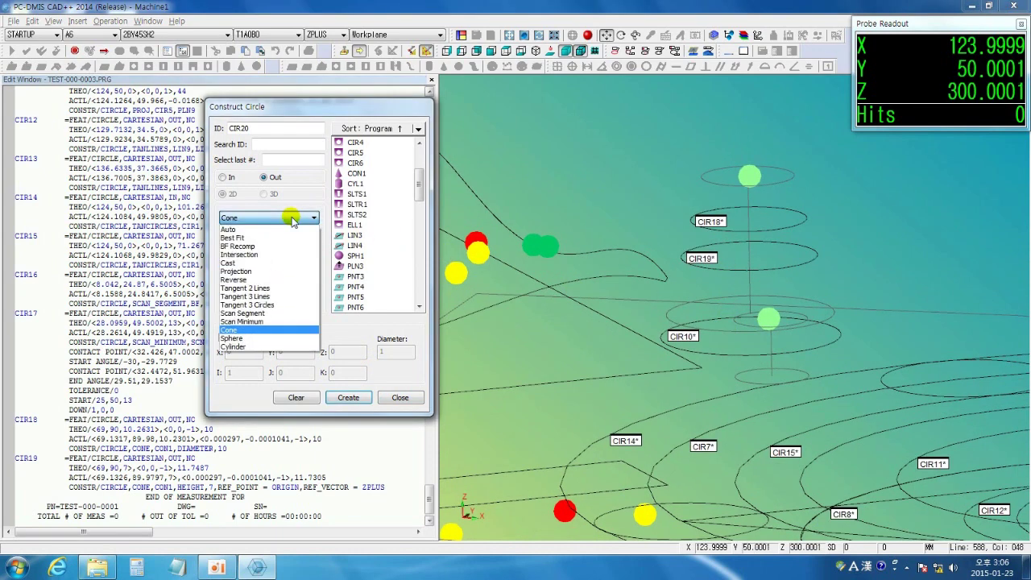
{"action": "left_click", "coordinate": [253, 339]}
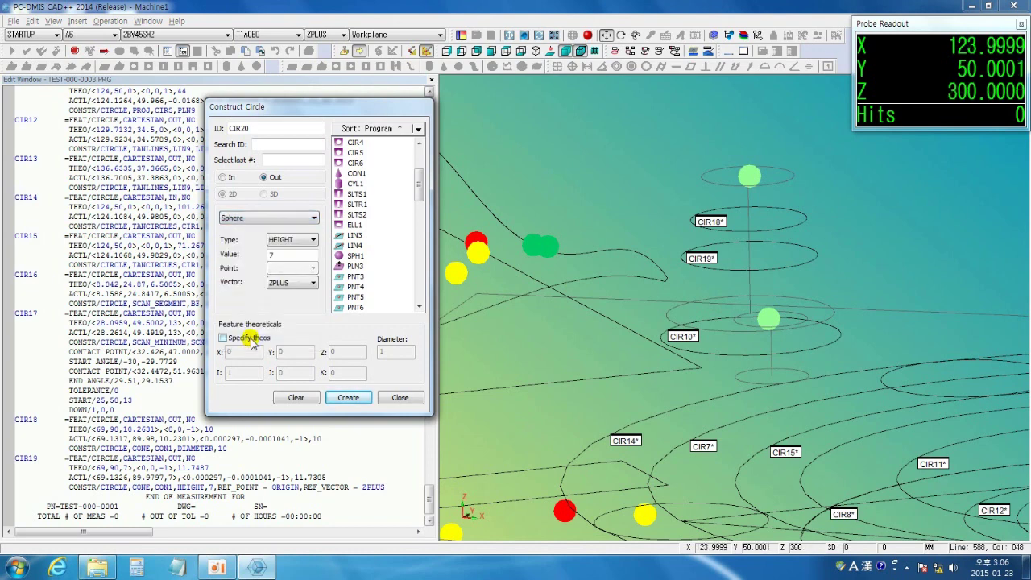
{"action": "left_click", "coordinate": [311, 239]}
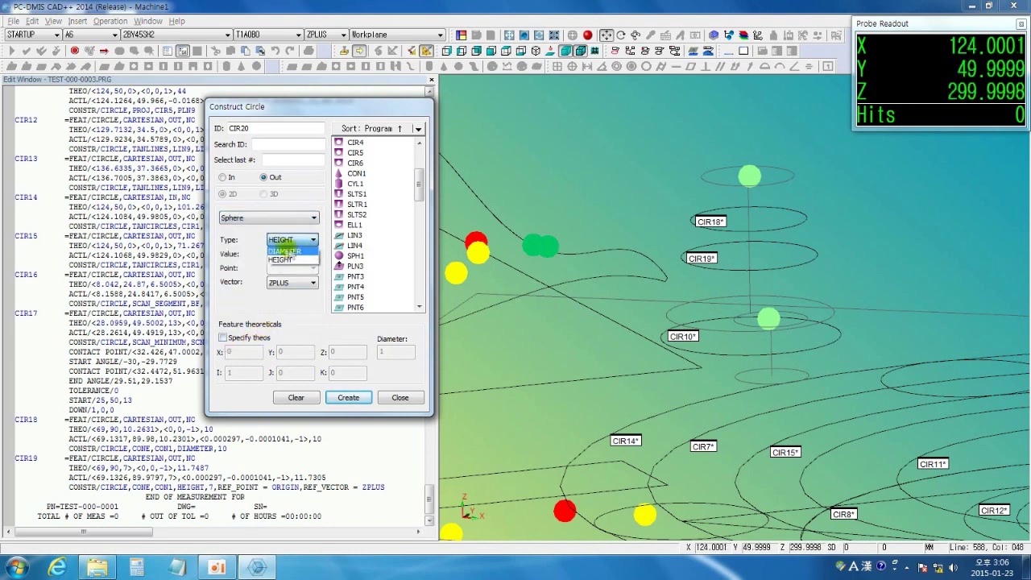
{"action": "left_click", "coordinate": [280, 259]}
{"action": "left_click", "coordinate": [277, 212]}
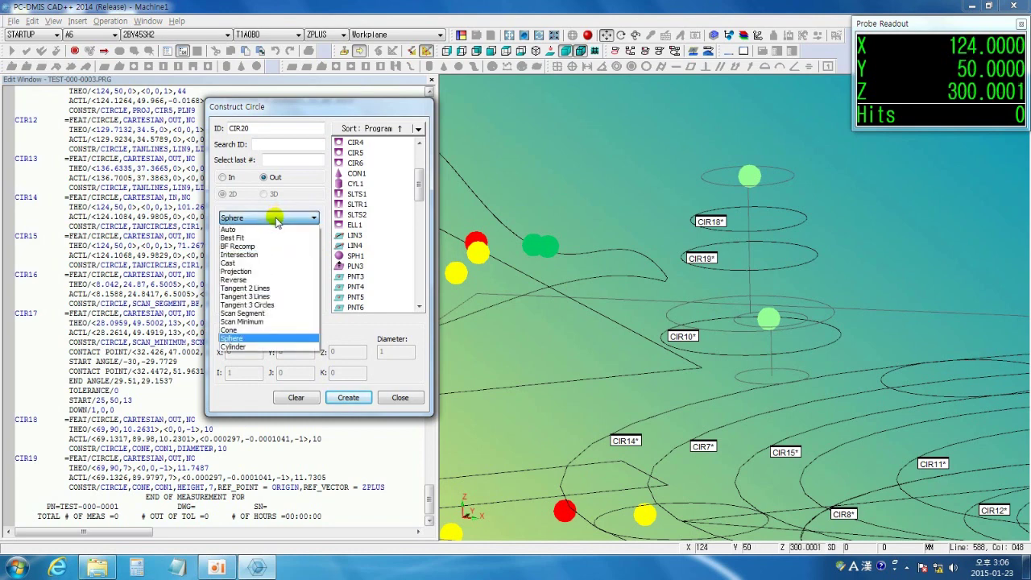
{"action": "left_click", "coordinate": [270, 324]}
Construct a circle from cone CON1 using the Sphere type with a value of 10.
{"action": "left_click", "coordinate": [290, 239]}
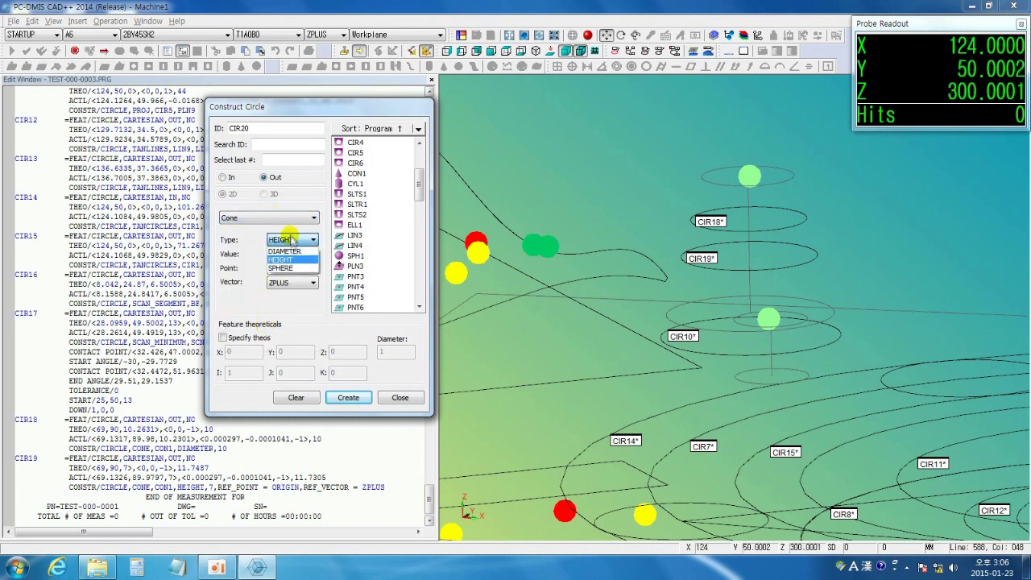
{"action": "left_click", "coordinate": [289, 271]}
{"action": "middle_click_drag", "start_coordinate": [639, 246], "coordinate": [651, 283]}
{"action": "left_click", "coordinate": [354, 174]}
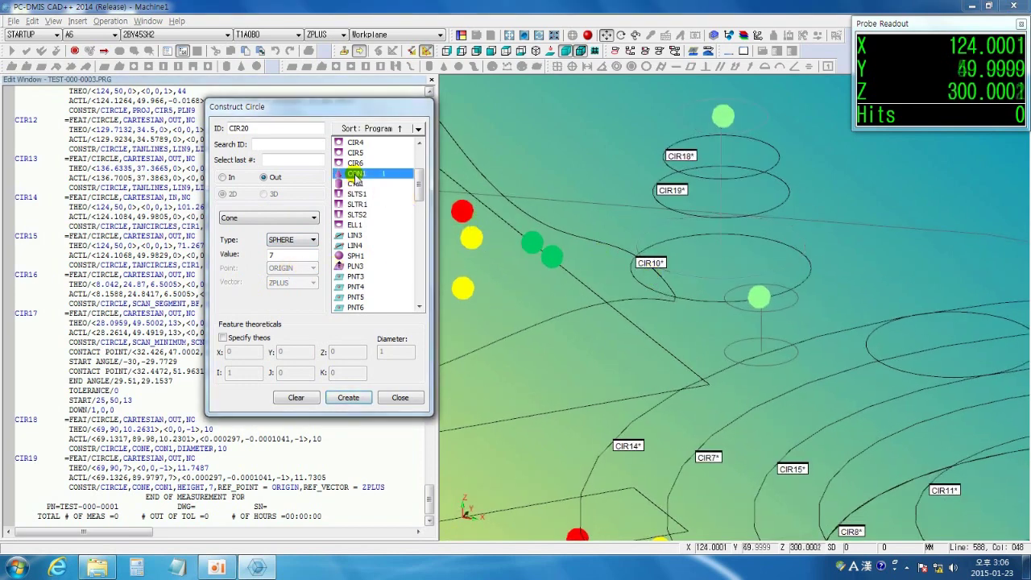
{"action": "left_click_drag", "start_coordinate": [277, 255], "coordinate": [265, 254]}
{"action": "type", "text": "10"}
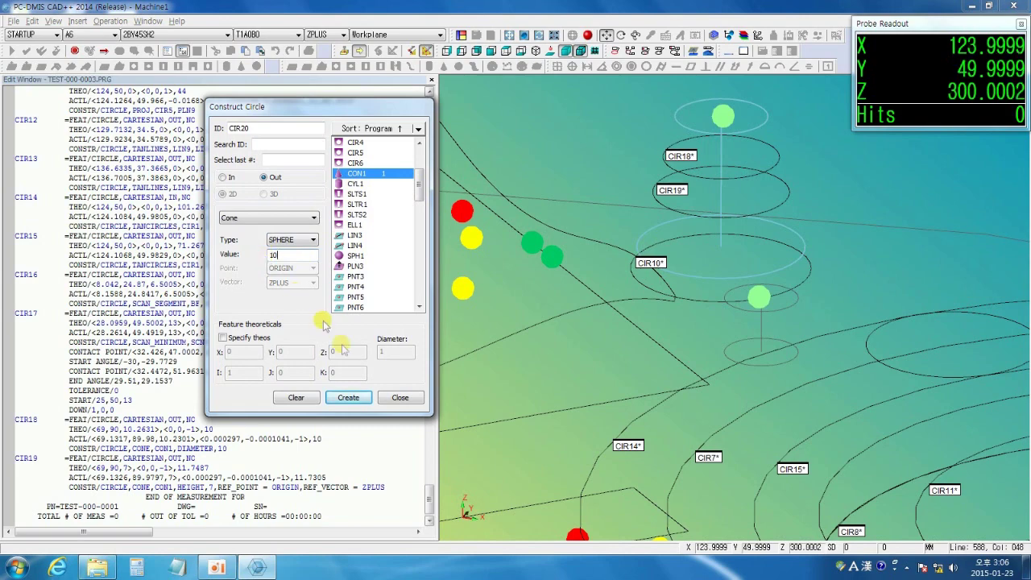
{"action": "left_click", "coordinate": [355, 397]}
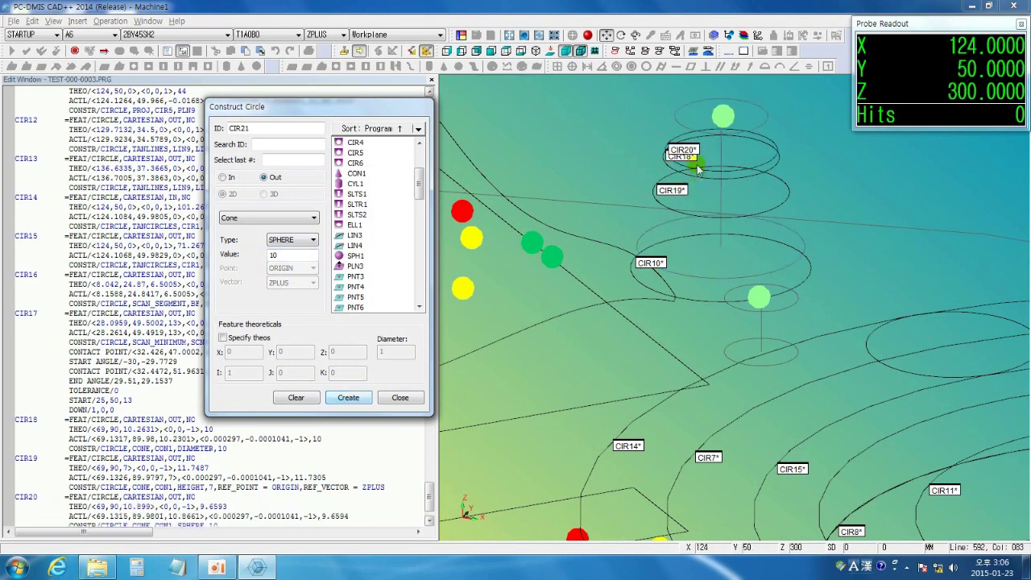
{"action": "scroll", "coordinate": [684, 137], "scroll_direction": "up", "scroll_amount": 3}
{"action": "scroll", "coordinate": [683, 137], "scroll_direction": "up", "scroll_amount": 2}
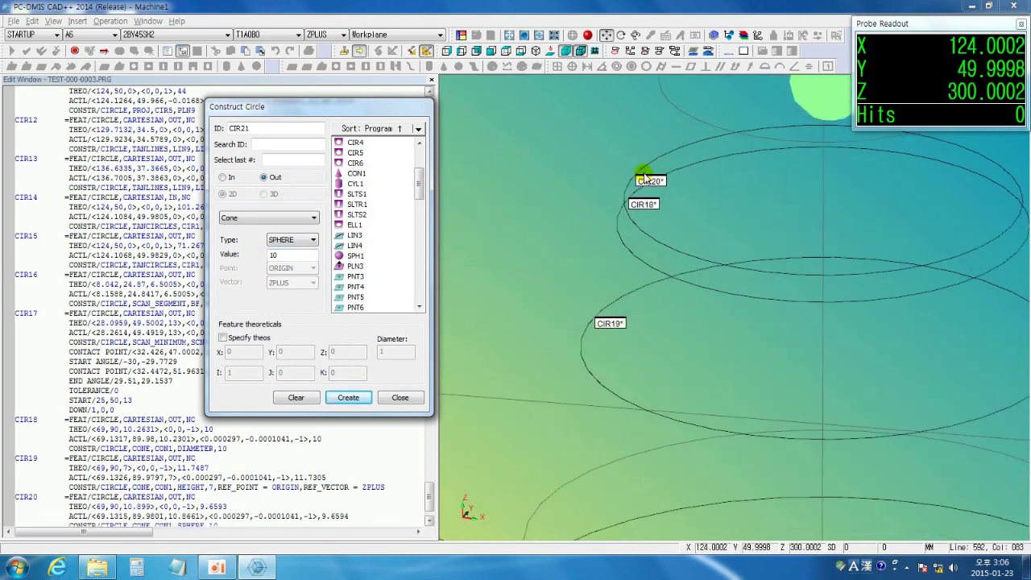
Review the circle construction options of the Sphere and Cylinder methods with the Height type, without creating a circle.
{"action": "left_click", "coordinate": [287, 219]}
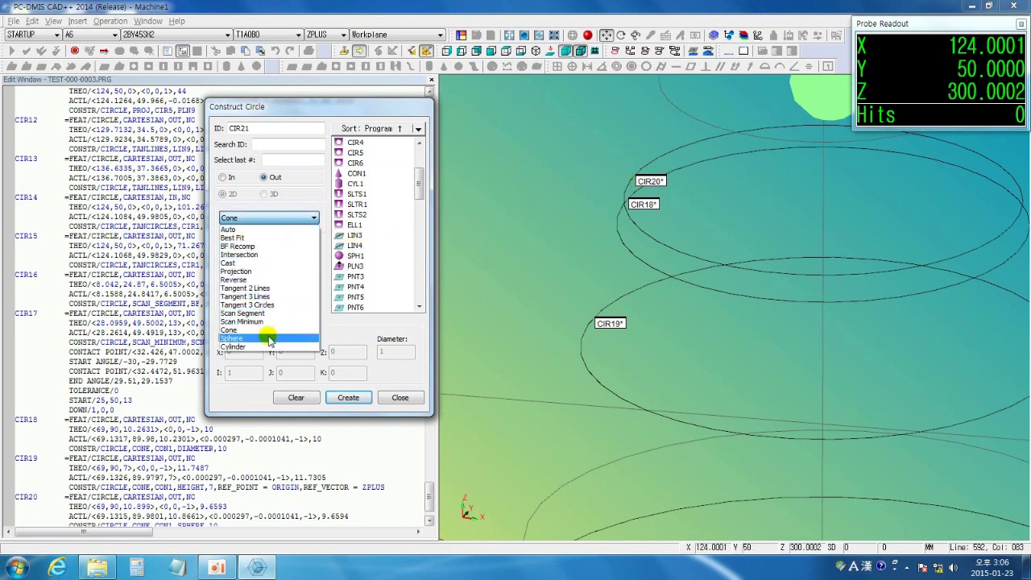
{"action": "left_click", "coordinate": [269, 340]}
{"action": "left_click", "coordinate": [298, 242]}
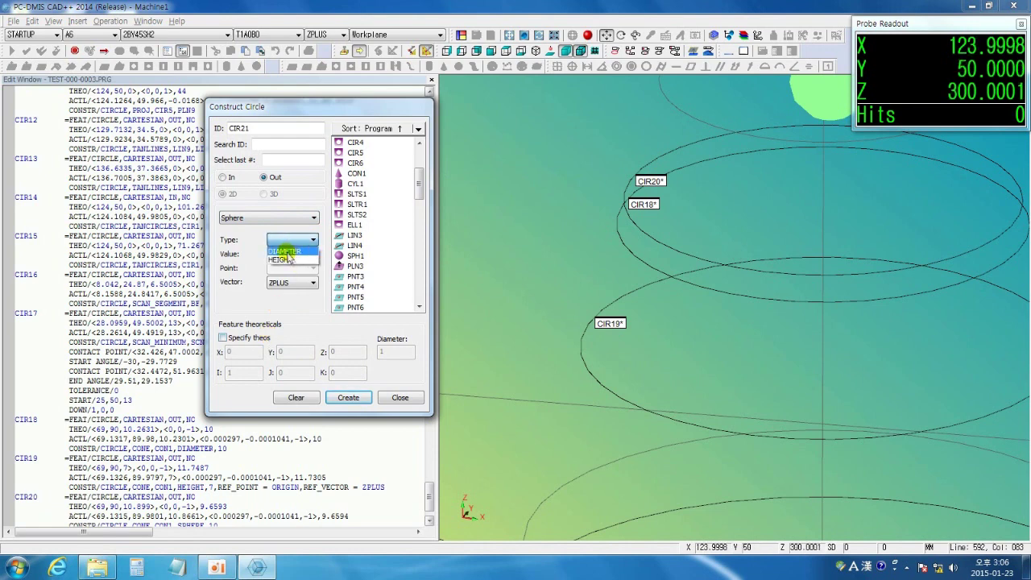
{"action": "left_click", "coordinate": [304, 260]}
{"action": "left_click", "coordinate": [306, 218]}
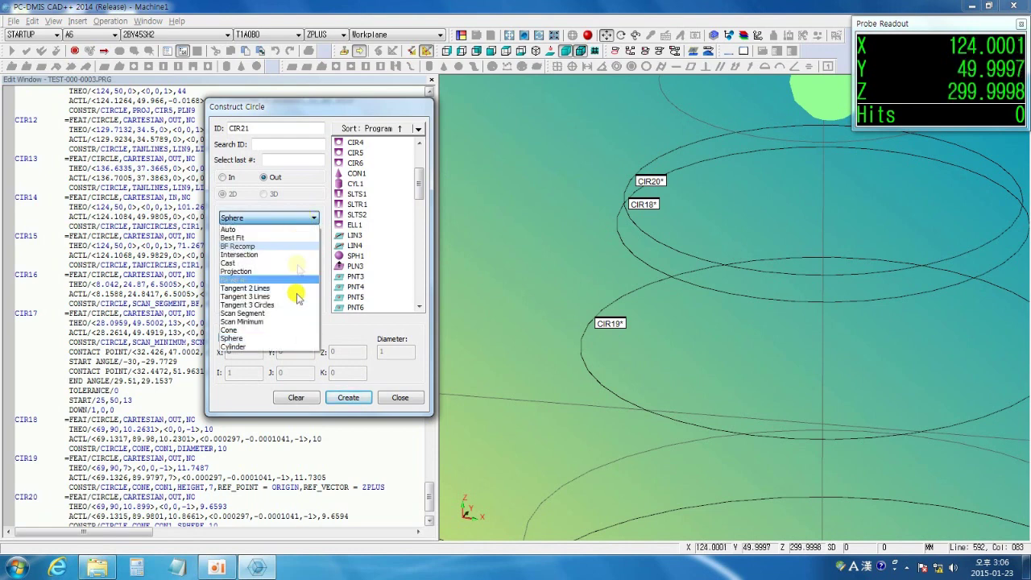
{"action": "left_click", "coordinate": [260, 346]}
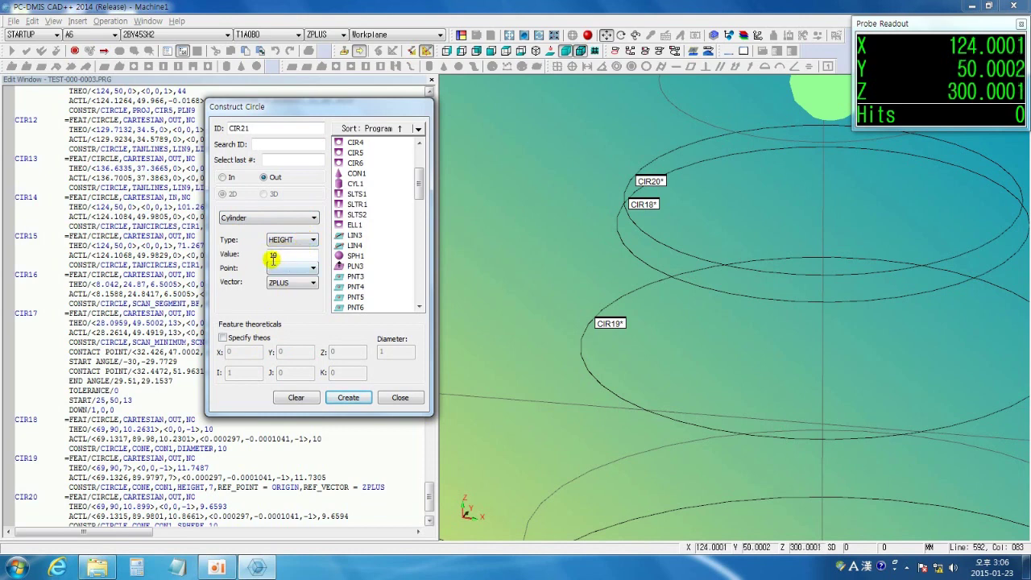
{"action": "left_click", "coordinate": [401, 398]}
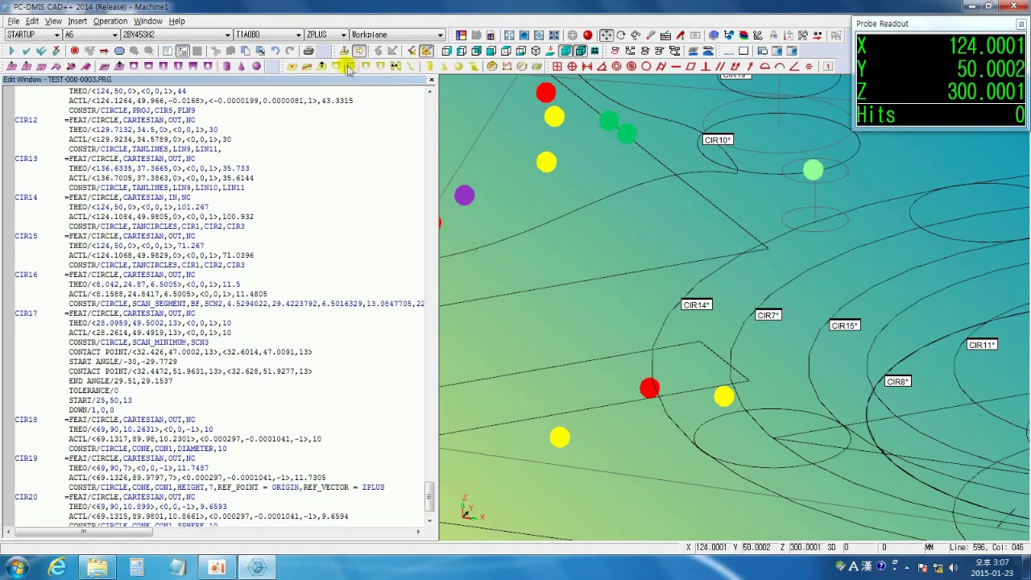
Look through the complete list of circle construction methods once more and leave the circle construction.
{"action": "left_click", "coordinate": [340, 70]}
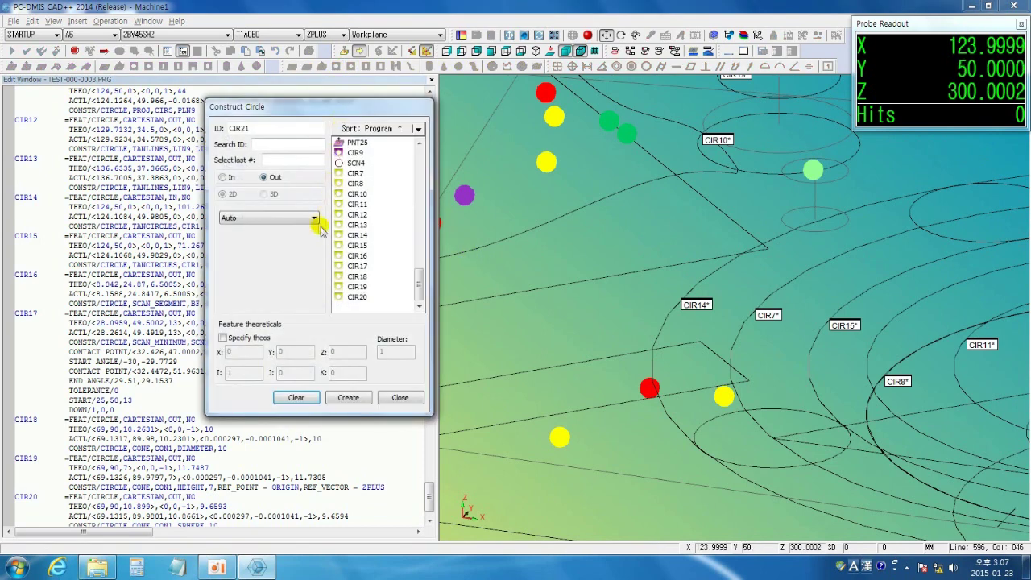
{"action": "left_click", "coordinate": [313, 219]}
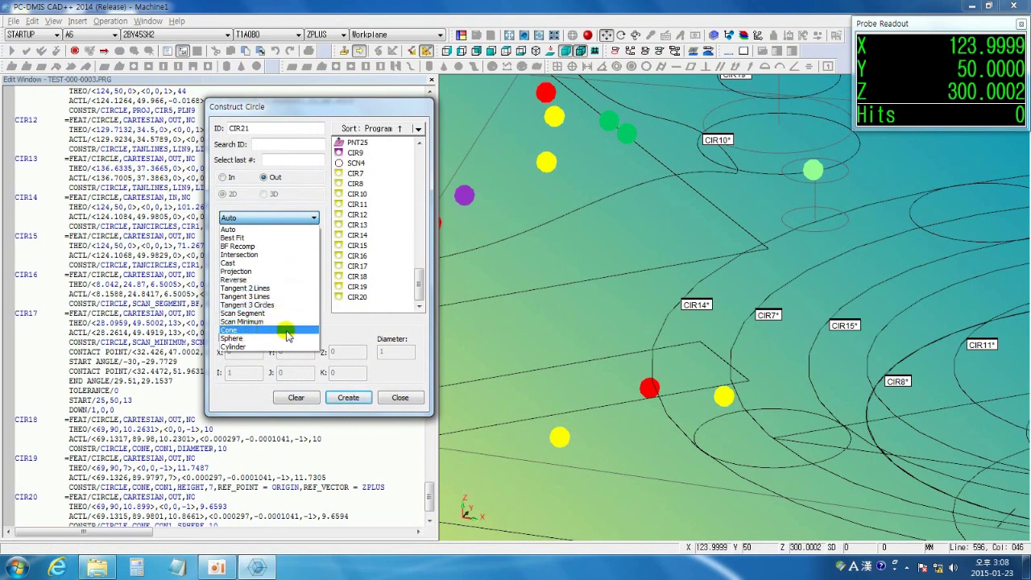
{"action": "left_click", "coordinate": [379, 332]}
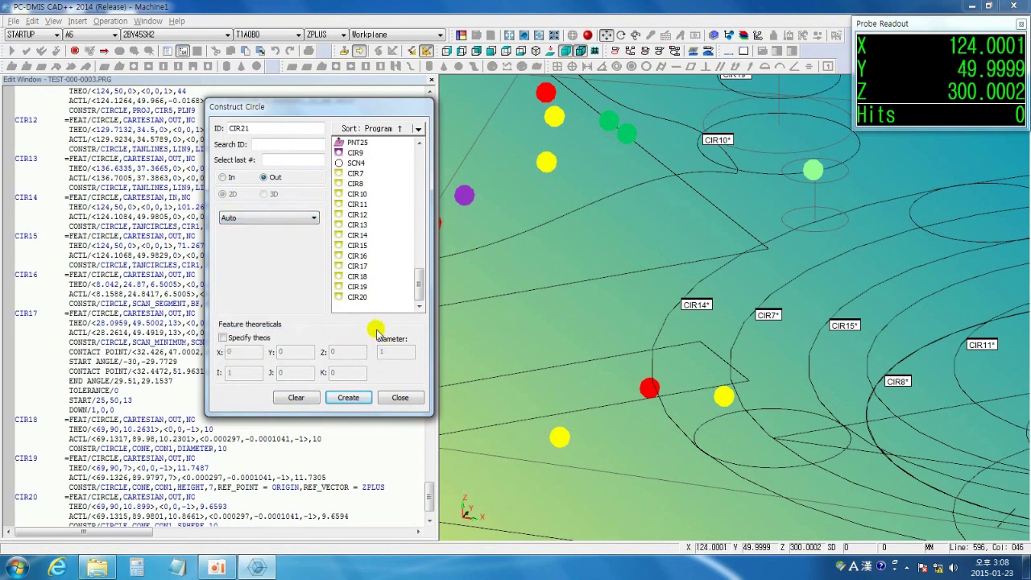
{"action": "left_click", "coordinate": [400, 397]}
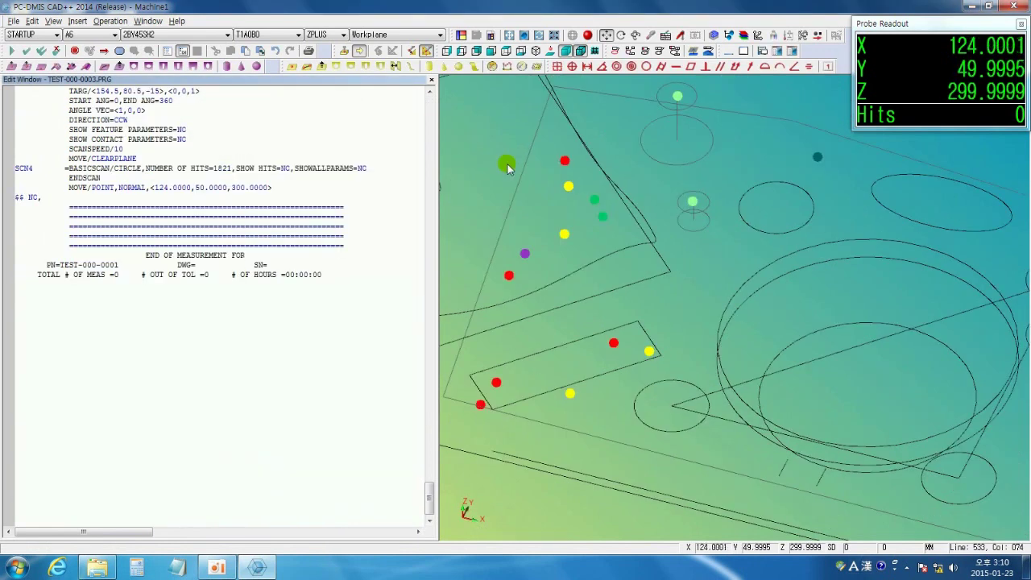
Construct an ellipse with the Intersection method from cylinder CYL2 and plane PLN9.
{"action": "left_click", "coordinate": [351, 71]}
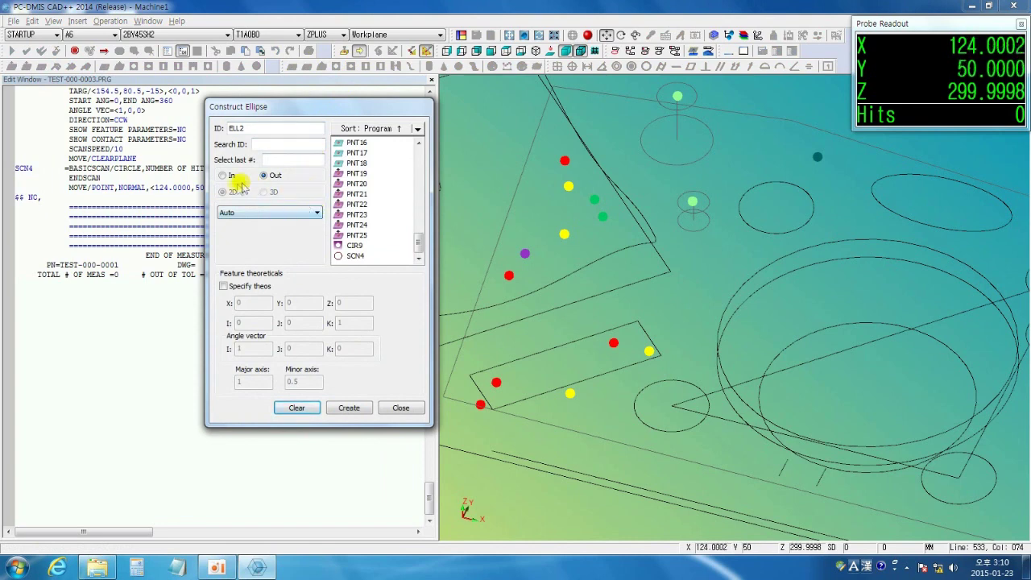
{"action": "left_click", "coordinate": [317, 212]}
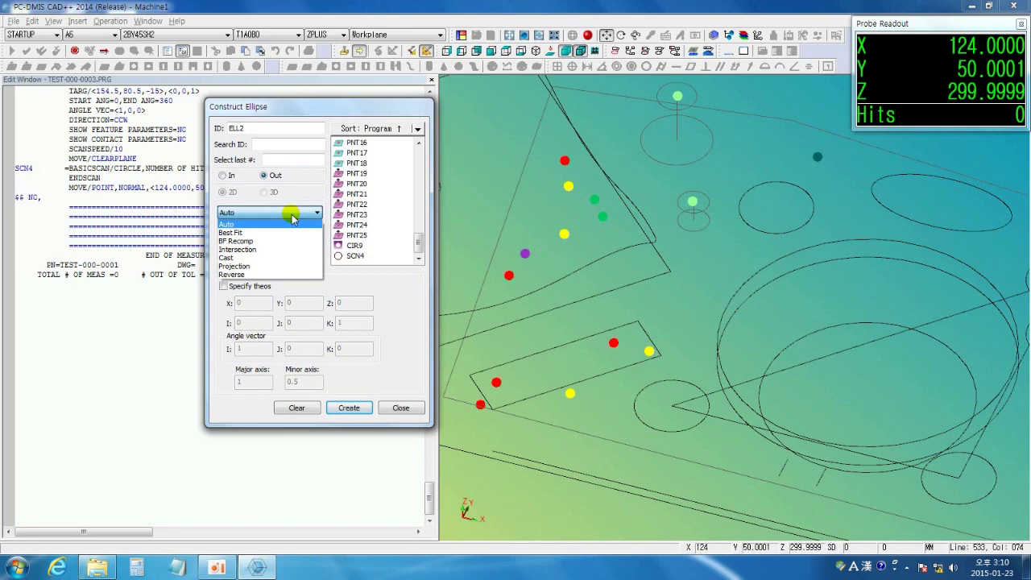
{"action": "left_click", "coordinate": [272, 249]}
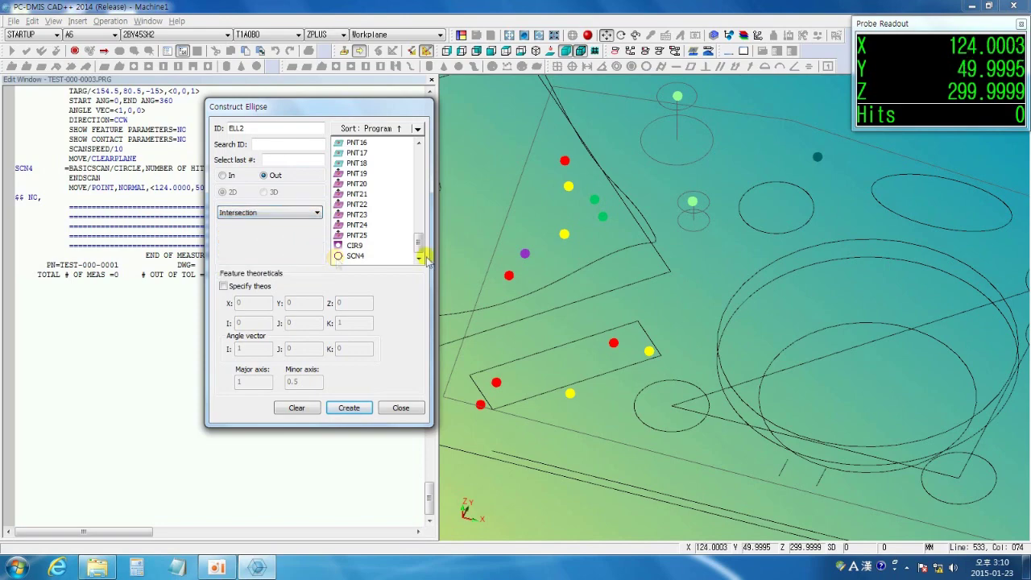
{"action": "scroll", "coordinate": [580, 257], "scroll_direction": "down", "scroll_amount": 7}
{"action": "right_click_drag", "start_coordinate": [724, 323], "coordinate": [592, 229]}
{"action": "scroll", "coordinate": [673, 300], "scroll_direction": "up", "scroll_amount": 6}
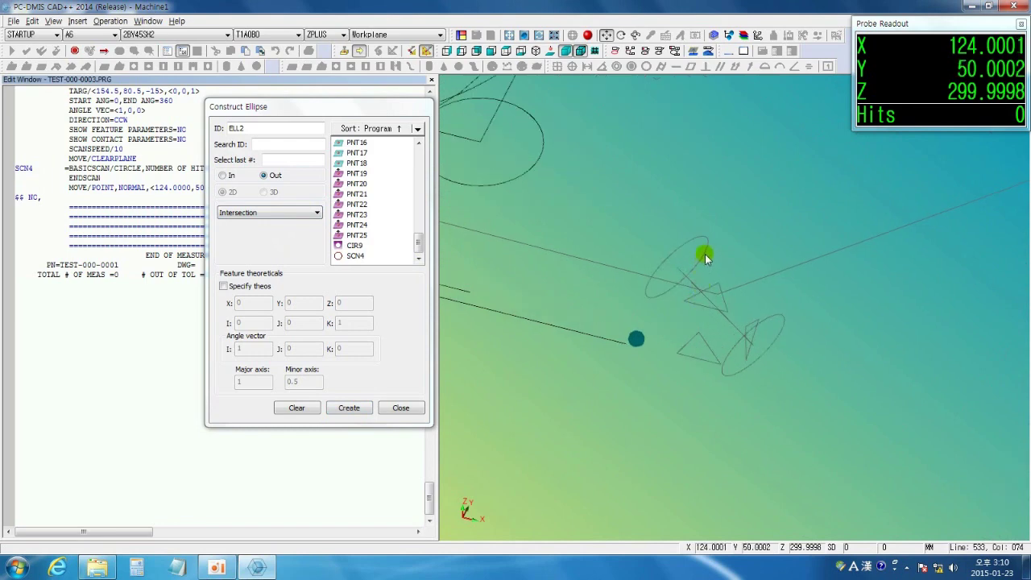
{"action": "left_click", "coordinate": [705, 257]}
{"action": "left_click", "coordinate": [605, 265]}
{"action": "middle_click_drag", "start_coordinate": [596, 302], "coordinate": [608, 273]}
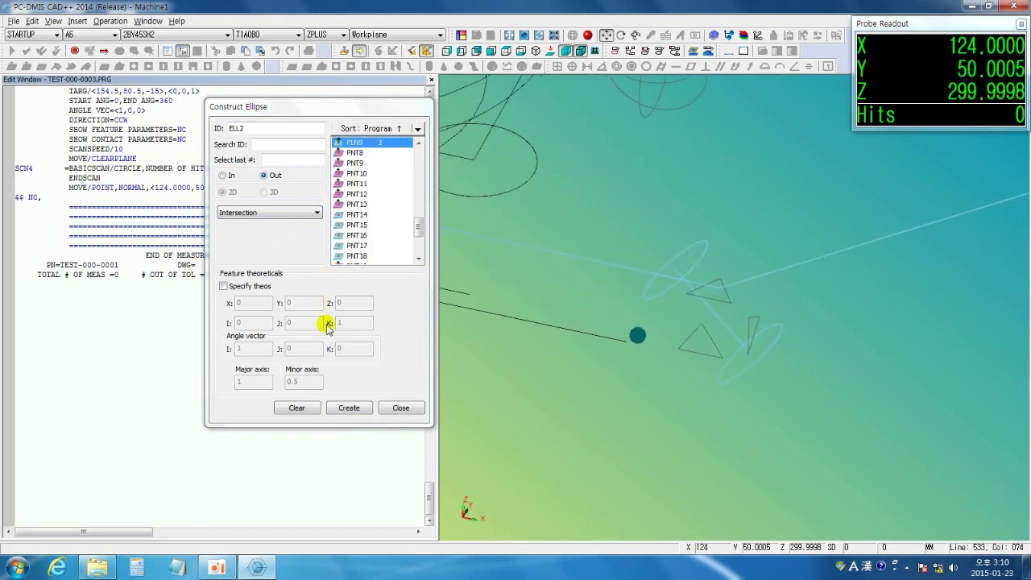
{"action": "left_click", "coordinate": [349, 408]}
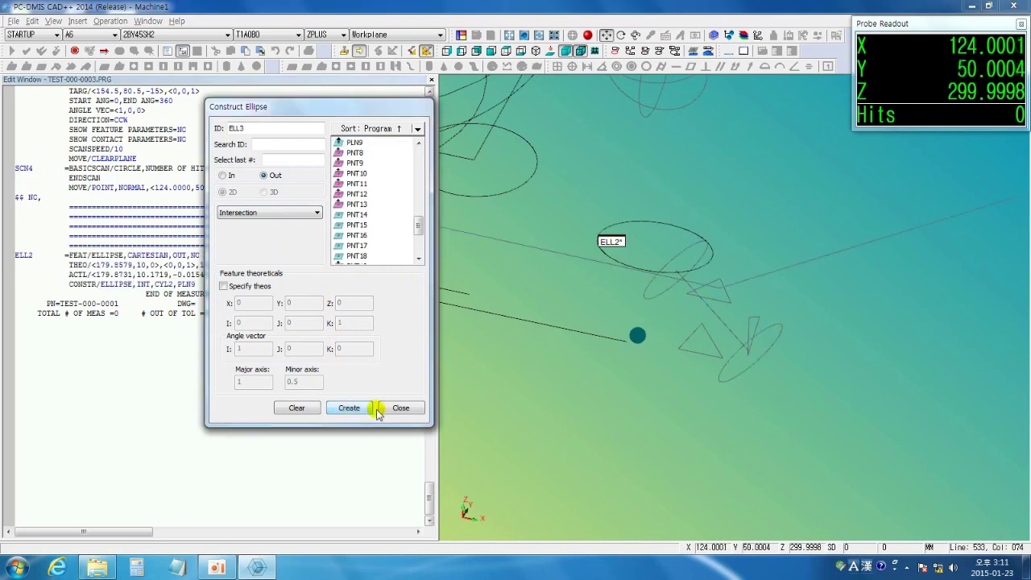
Inspect ellipse ELL2 against the shaded part model, return to the wireframe display and leave the ellipse construction.
{"action": "left_click", "coordinate": [525, 35]}
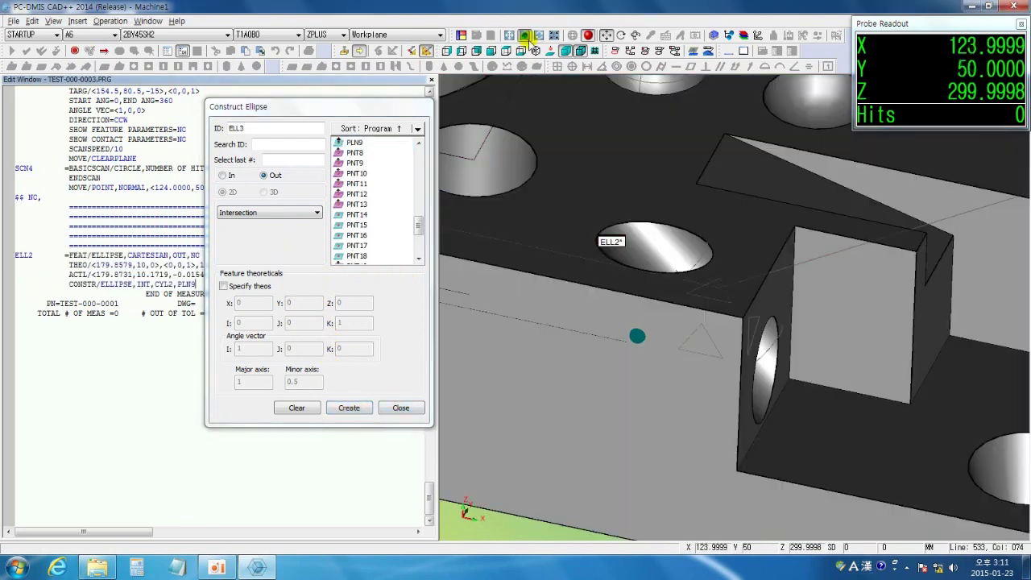
{"action": "middle_click_drag", "start_coordinate": [685, 306], "coordinate": [677, 338]}
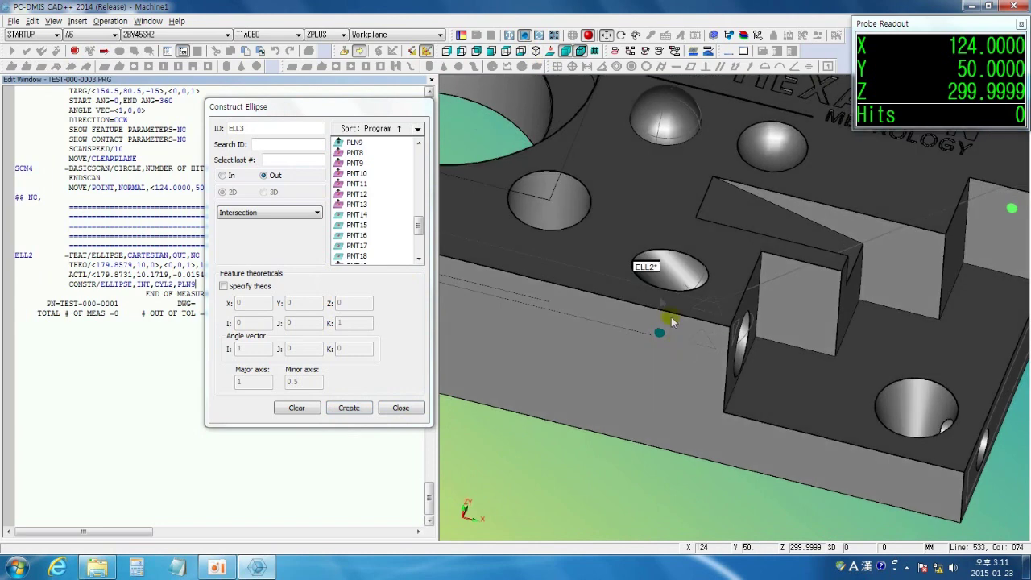
{"action": "scroll", "coordinate": [651, 288], "scroll_direction": "up", "scroll_amount": 3}
{"action": "left_click", "coordinate": [525, 35]}
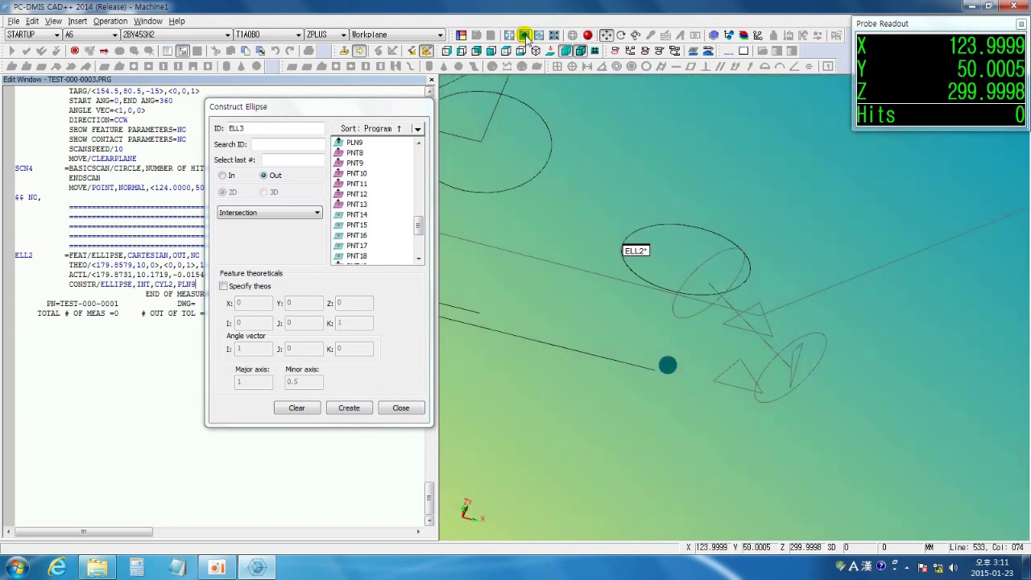
{"action": "middle_click_drag", "start_coordinate": [681, 252], "coordinate": [605, 286]}
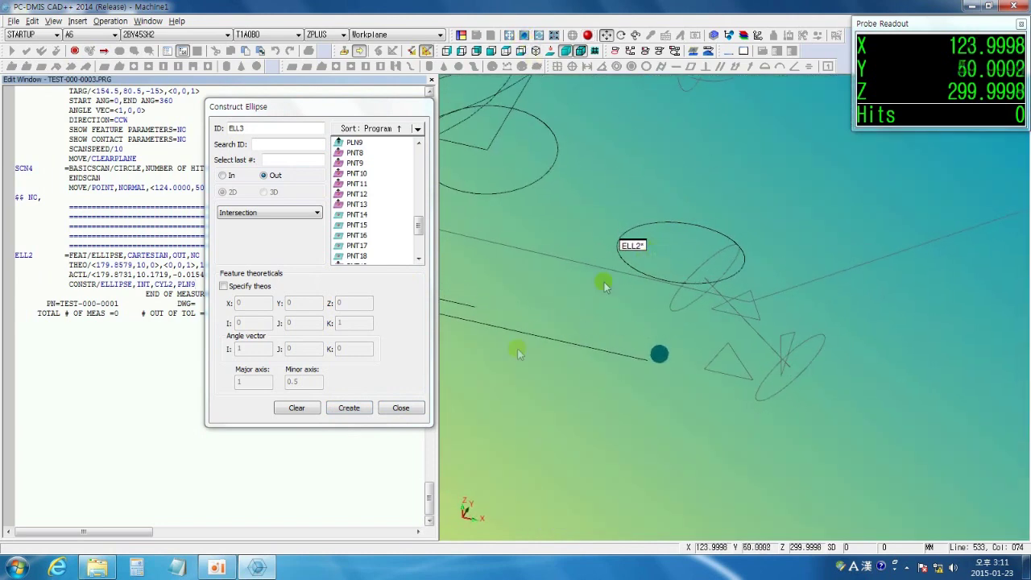
{"action": "left_click", "coordinate": [402, 409]}
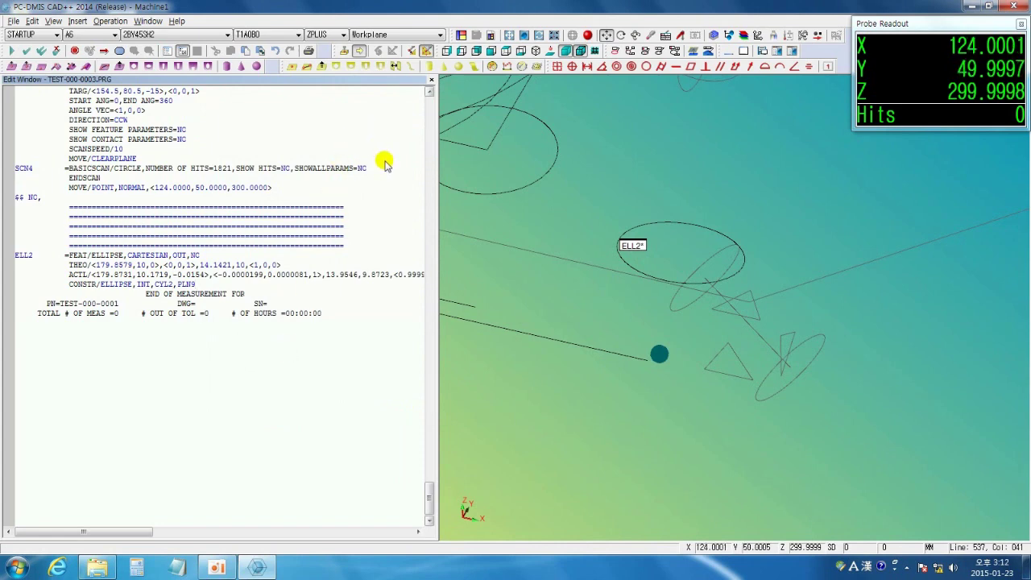
Start a slot construction with the Best Fit method and select points PNT10, PNT9 and PNT8 at one end of the round slot.
{"action": "left_click", "coordinate": [366, 67]}
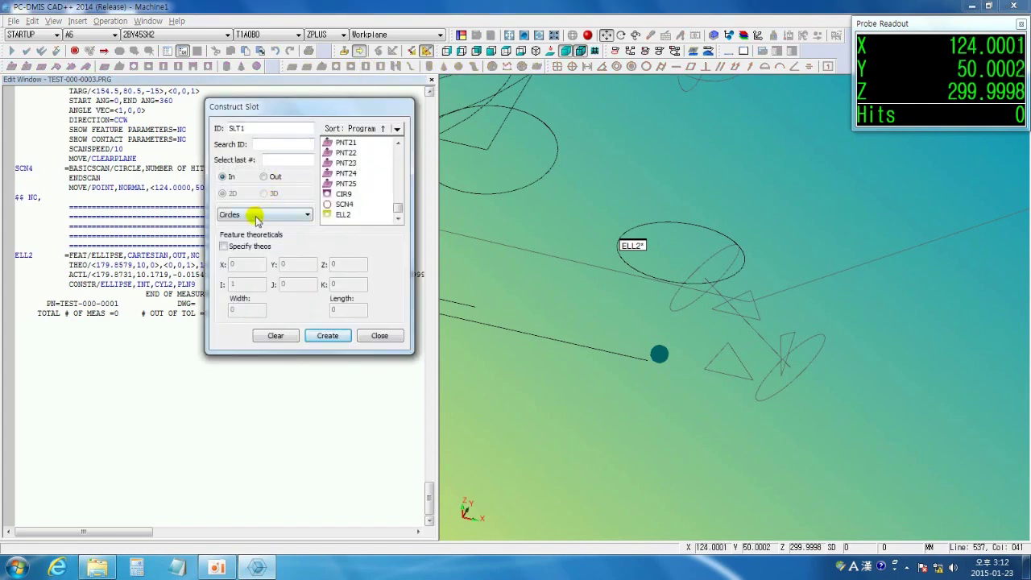
{"action": "left_click", "coordinate": [300, 218]}
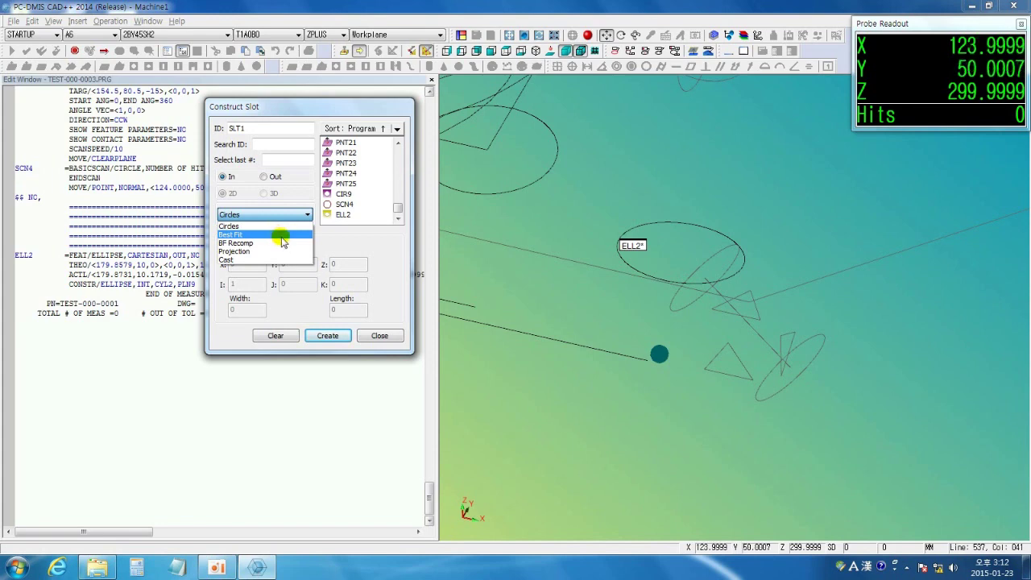
{"action": "left_click", "coordinate": [278, 243]}
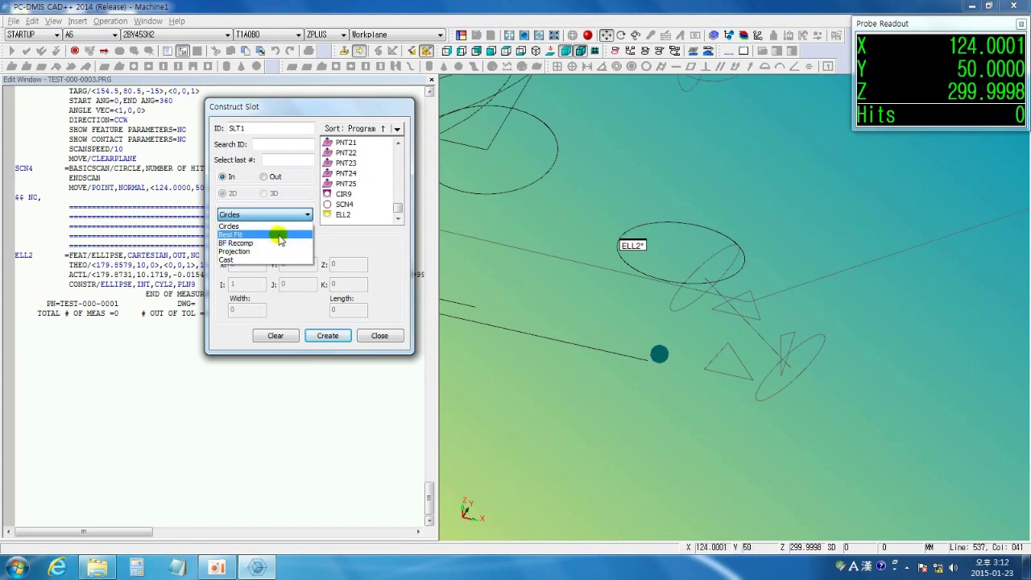
{"action": "left_click", "coordinate": [279, 235]}
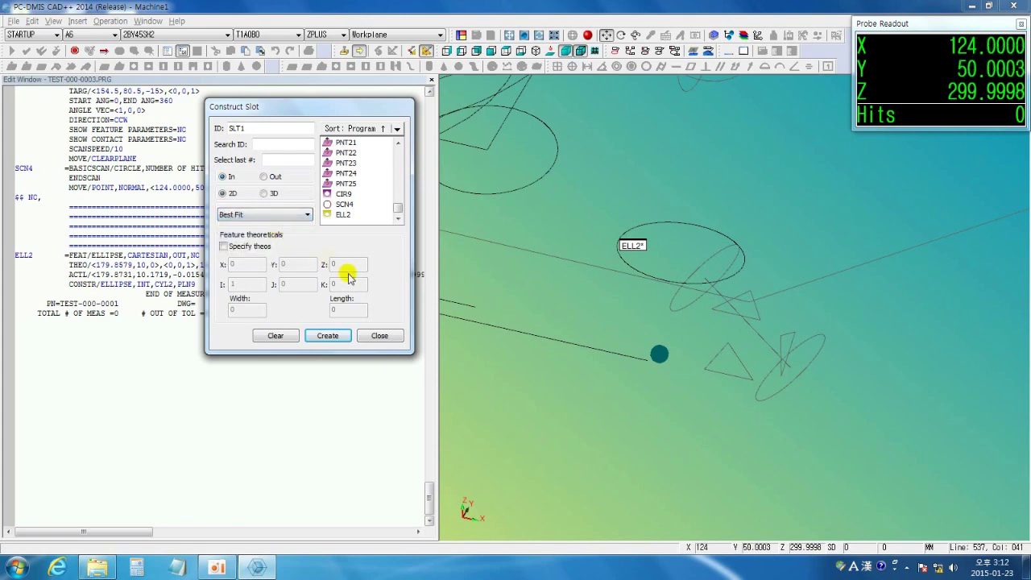
{"action": "scroll", "coordinate": [656, 322], "scroll_direction": "down", "scroll_amount": 1}
{"action": "scroll", "coordinate": [656, 320], "scroll_direction": "down", "scroll_amount": 2}
{"action": "right_click_drag", "start_coordinate": [616, 248], "coordinate": [482, 406]}
{"action": "scroll", "coordinate": [637, 243], "scroll_direction": "up", "scroll_amount": 3}
{"action": "scroll", "coordinate": [636, 243], "scroll_direction": "up", "scroll_amount": 2}
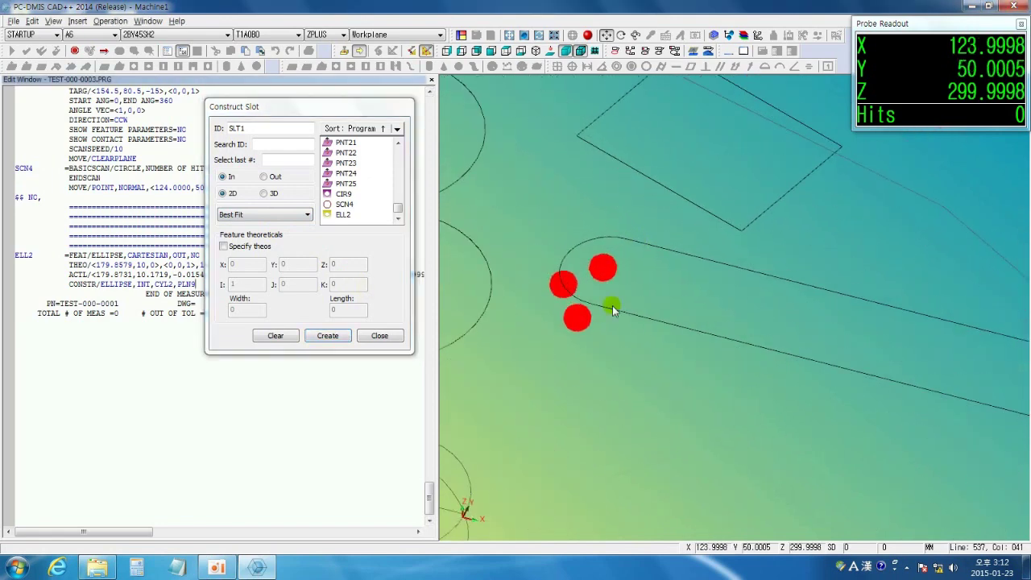
{"action": "left_click", "coordinate": [604, 269]}
{"action": "left_click", "coordinate": [560, 290]}
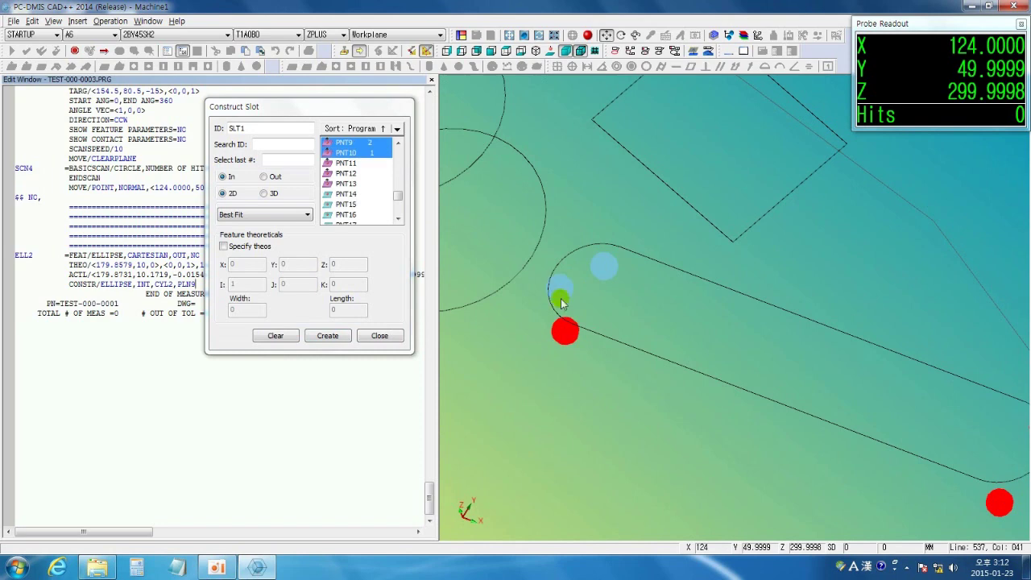
{"action": "left_click", "coordinate": [564, 329]}
Add points PNT13, PNT12 and PNT11 at the slot's other end and create the 2D best fit slot.
{"action": "scroll", "coordinate": [532, 300], "scroll_direction": "down", "scroll_amount": 1}
{"action": "scroll", "coordinate": [532, 300], "scroll_direction": "down", "scroll_amount": 2}
{"action": "scroll", "coordinate": [755, 430], "scroll_direction": "up", "scroll_amount": 2}
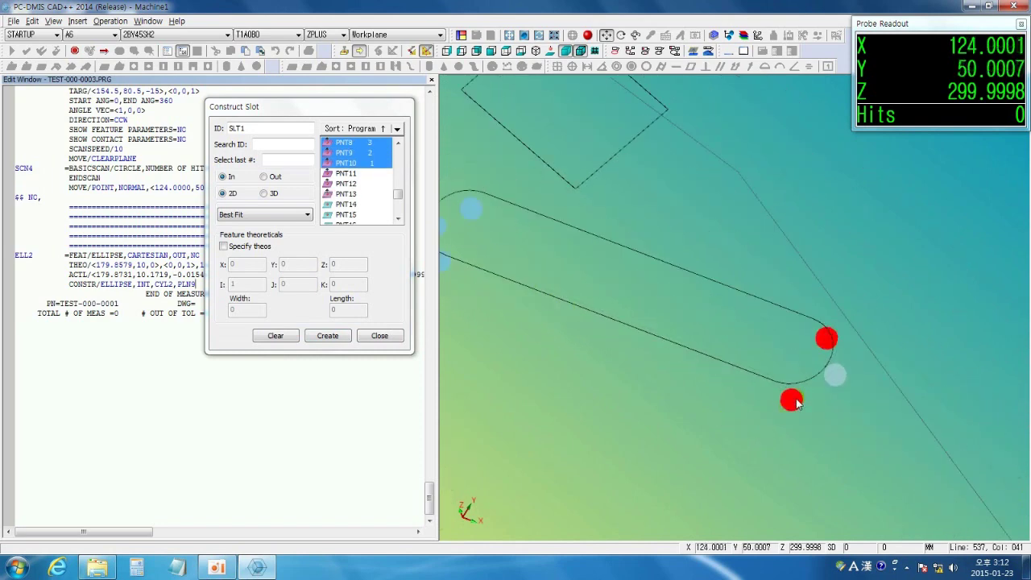
{"action": "left_click", "coordinate": [792, 401]}
{"action": "left_click", "coordinate": [835, 376]}
{"action": "left_click", "coordinate": [824, 344]}
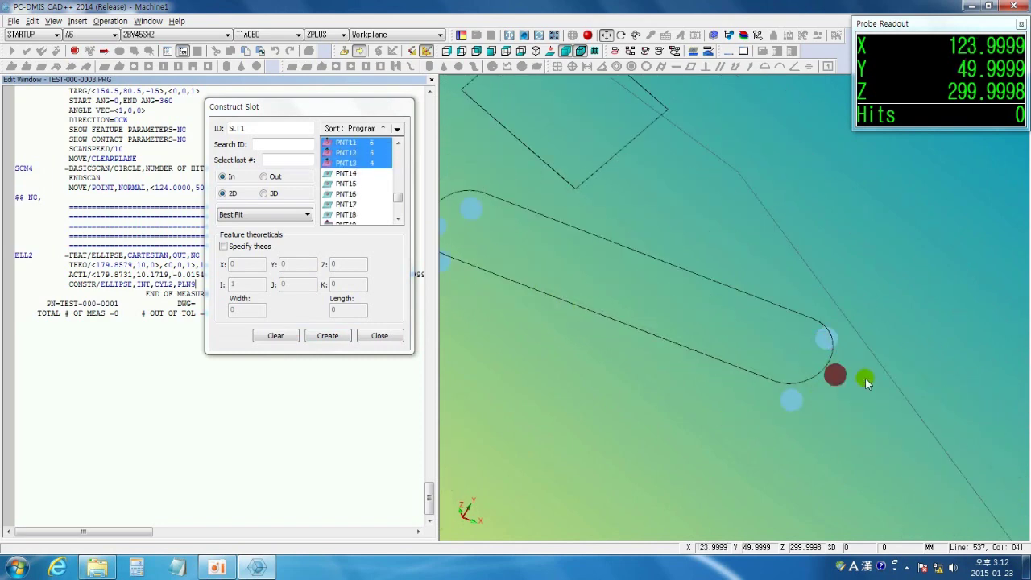
{"action": "scroll", "coordinate": [846, 370], "scroll_direction": "down", "scroll_amount": 2}
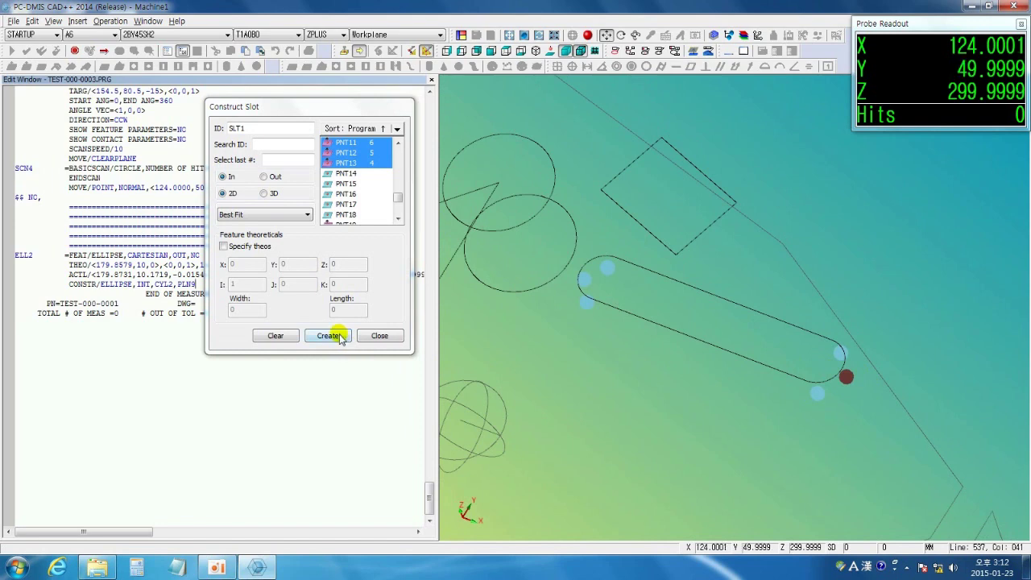
{"action": "left_click", "coordinate": [328, 335]}
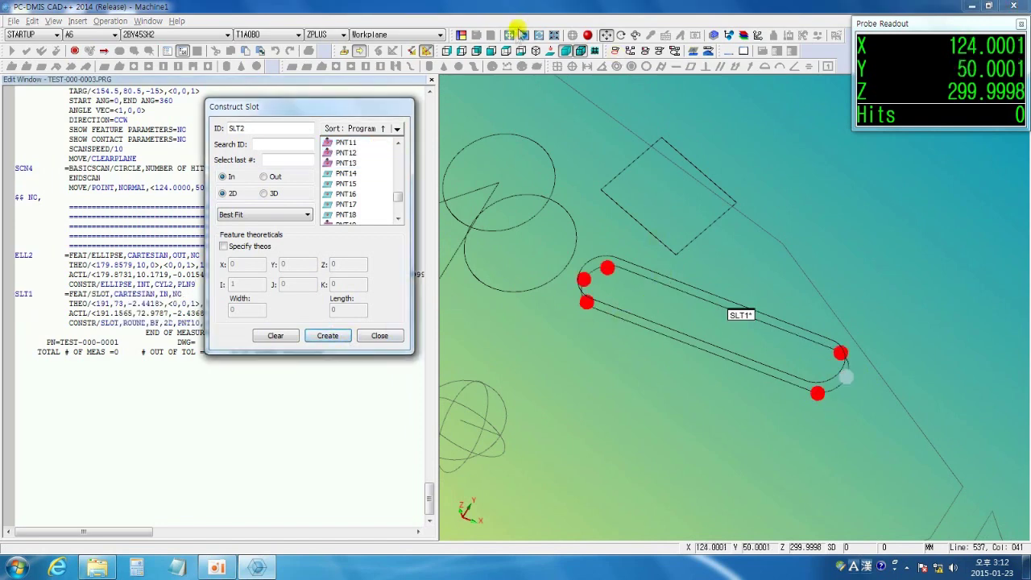
Inspect slot SLT1 against the shaded part model, return to the wireframe display and leave the slot construction.
{"action": "left_click", "coordinate": [525, 36]}
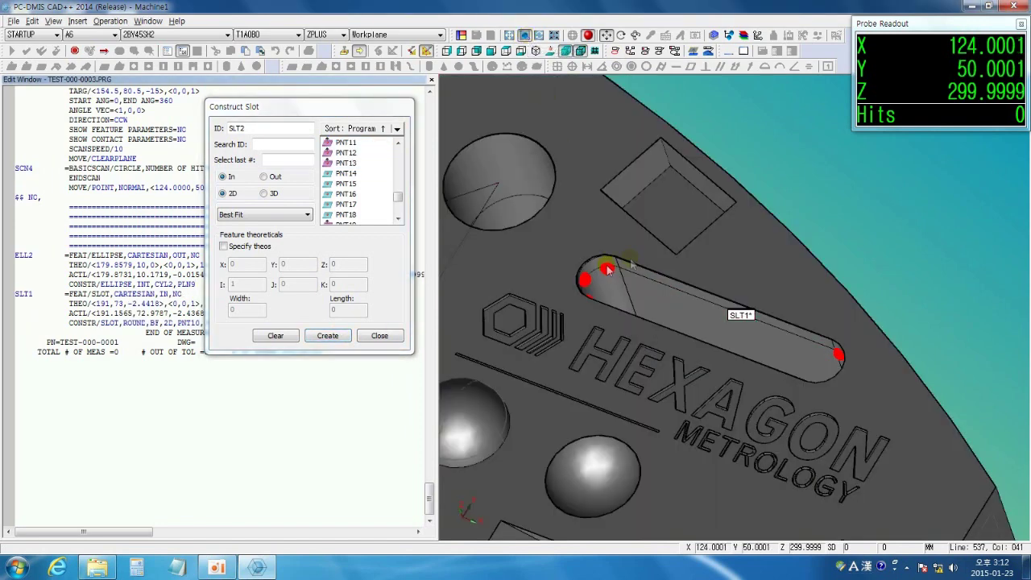
{"action": "mouse_move", "coordinate": [668, 132]}
{"action": "right_mouse_down", "text": "ctrl"}
{"action": "mouse_move", "coordinate": [794, 341]}
{"action": "mouse_move", "coordinate": [806, 390]}
{"action": "mouse_move", "coordinate": [653, 273]}
{"action": "right_mouse_up", "text": "ctrl"}
{"action": "left_click", "coordinate": [524, 37]}
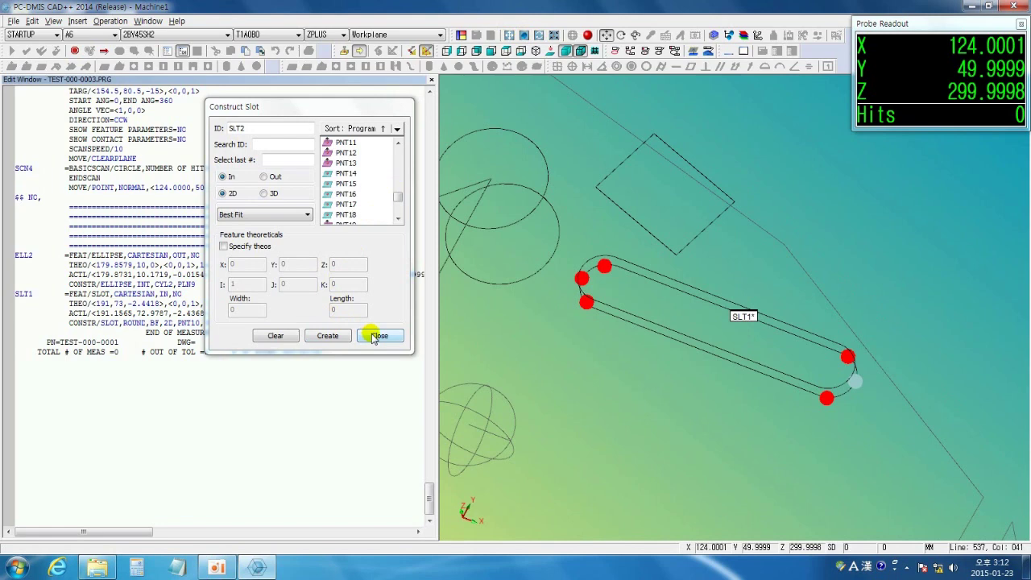
{"action": "left_click", "coordinate": [376, 336]}
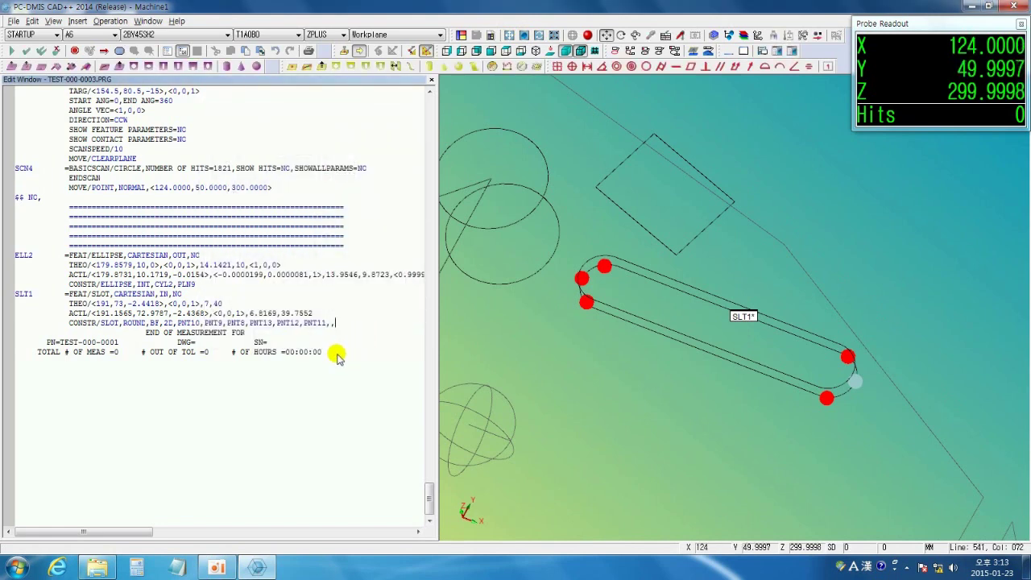
Start a 2D square slot construction with the Best Fit method.
{"action": "scroll", "coordinate": [541, 313], "scroll_direction": "up", "scroll_amount": 1}
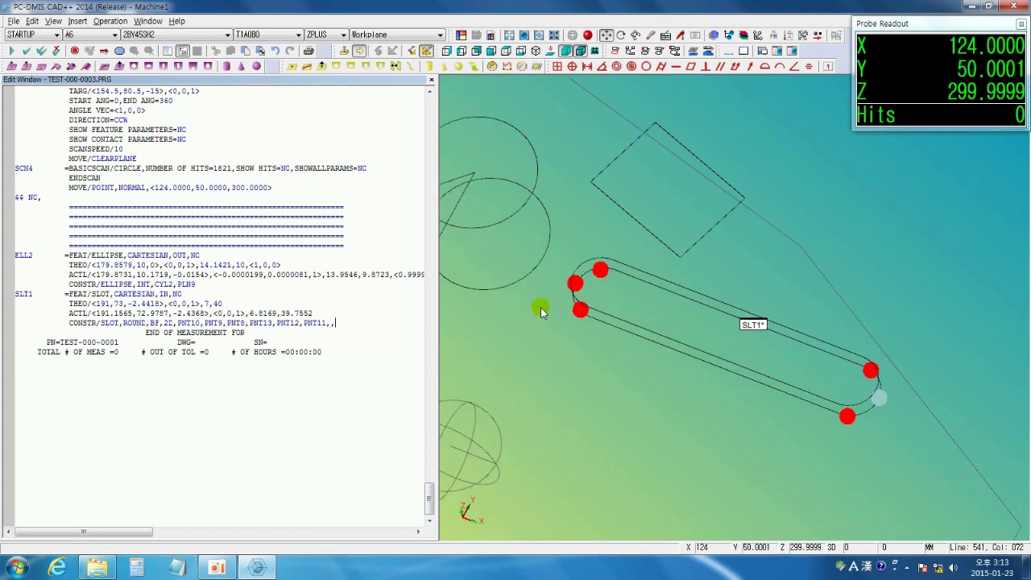
{"action": "left_click", "coordinate": [380, 68]}
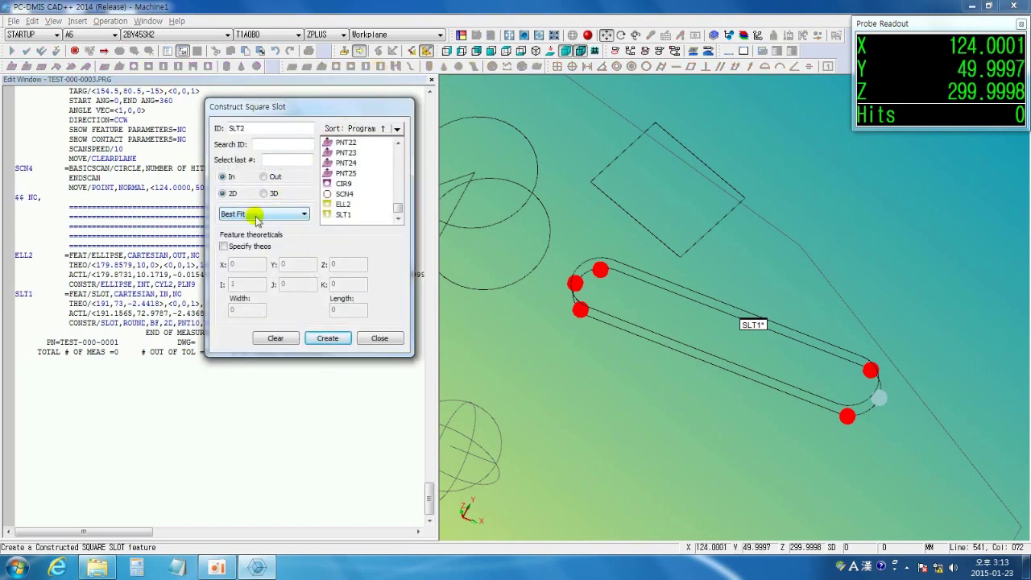
{"action": "left_click", "coordinate": [291, 216]}
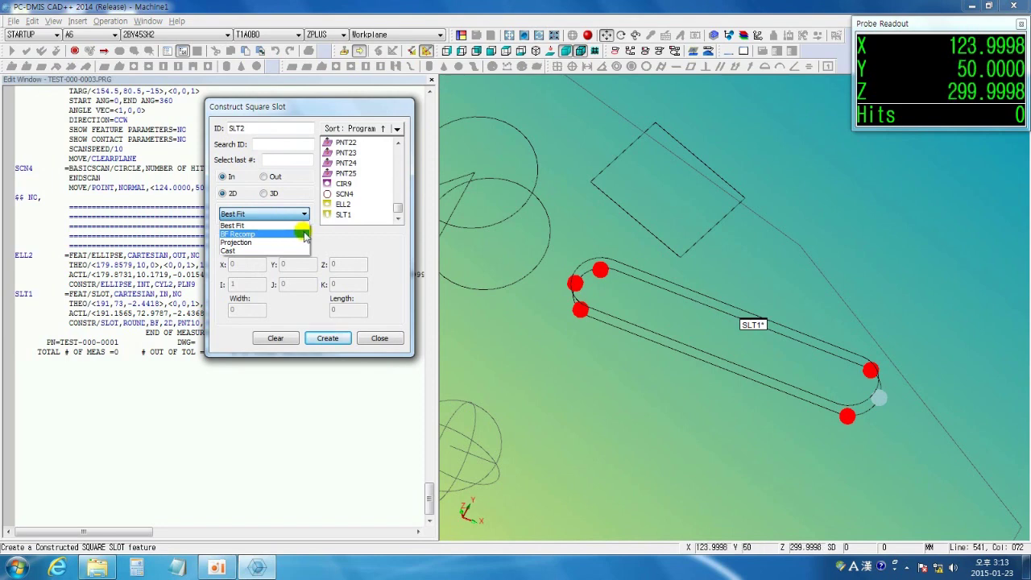
{"action": "left_click", "coordinate": [298, 214]}
{"action": "scroll", "coordinate": [716, 269], "scroll_direction": "down", "scroll_amount": 5}
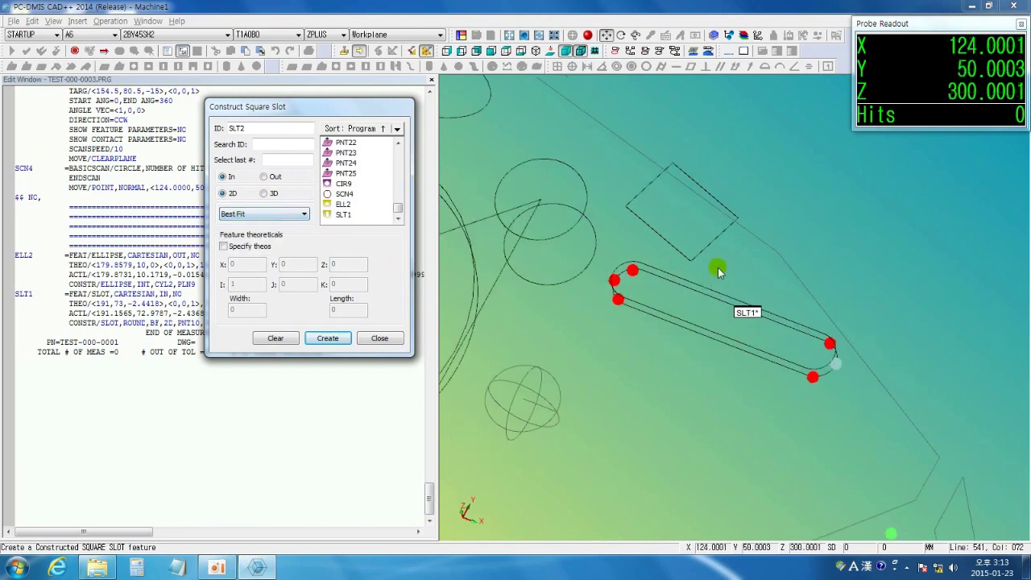
{"action": "scroll", "coordinate": [732, 290], "scroll_direction": "up", "scroll_amount": 5}
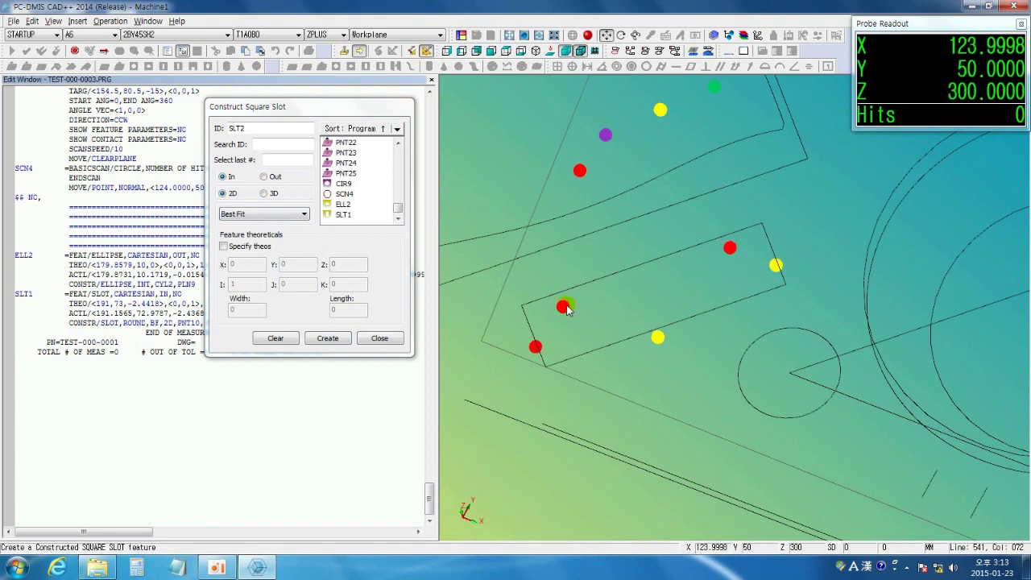
Select points PNT14, PNT15, PNT16, PNT17 and PNT18 around the rectangular slot and create the 2D best fit square slot.
{"action": "left_click", "coordinate": [563, 306]}
{"action": "left_click", "coordinate": [731, 249]}
{"action": "left_click", "coordinate": [775, 265]}
{"action": "left_click", "coordinate": [660, 338]}
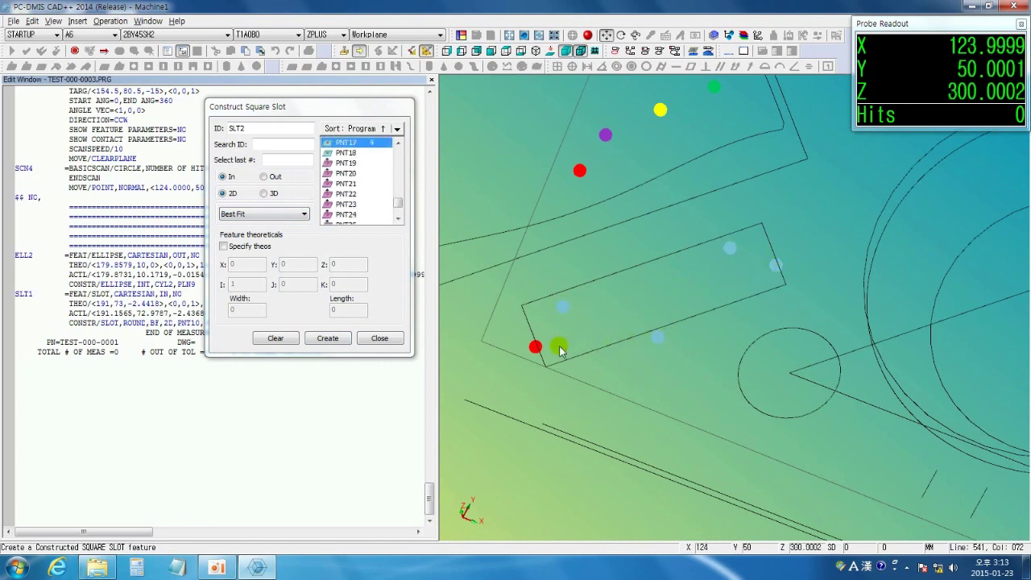
{"action": "left_click", "coordinate": [535, 347]}
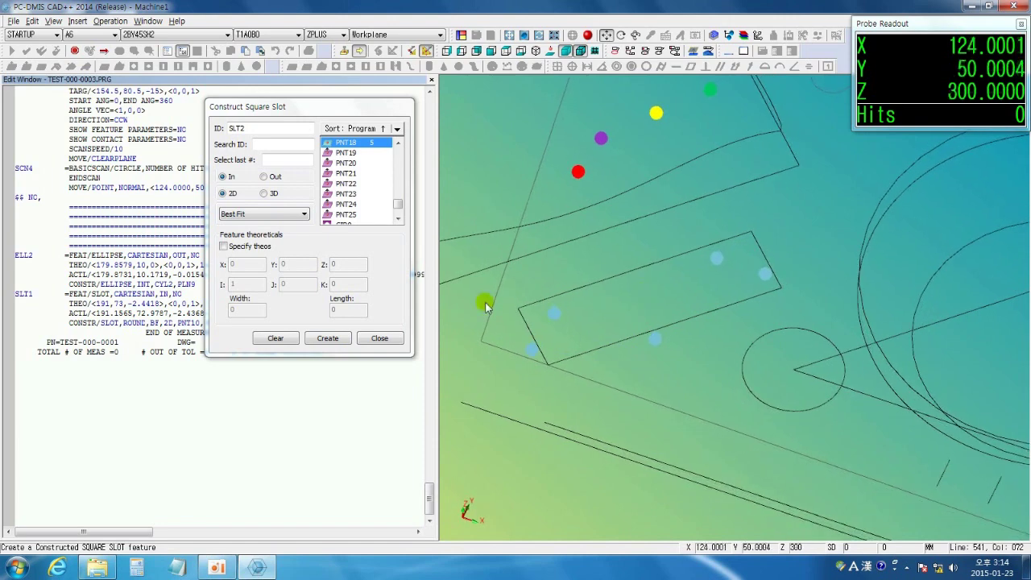
{"action": "left_click", "coordinate": [338, 339]}
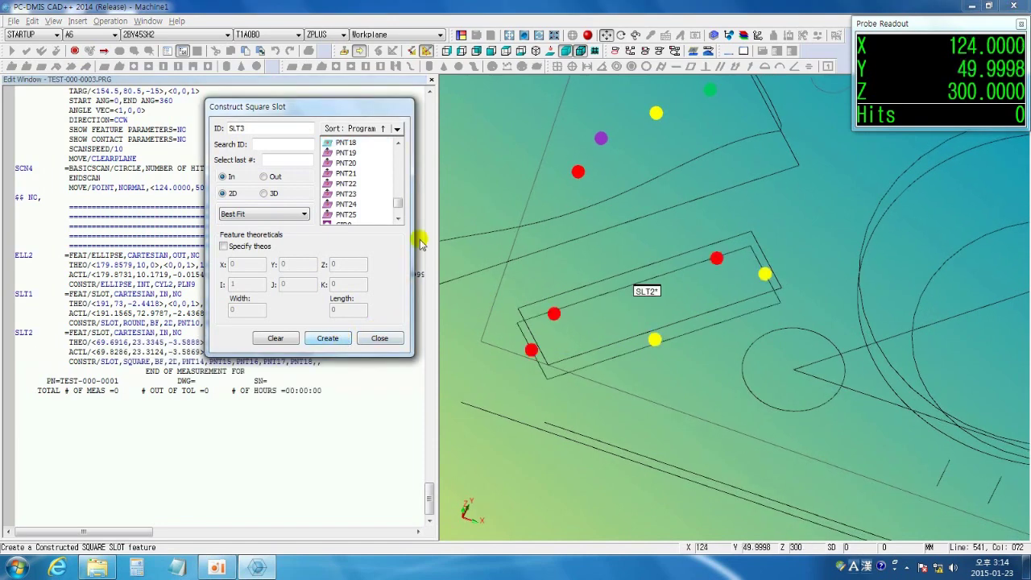
Inspect slot SLT2 against the shaded part model, return to the wireframe display and leave the square slot construction.
{"action": "left_click", "coordinate": [525, 36]}
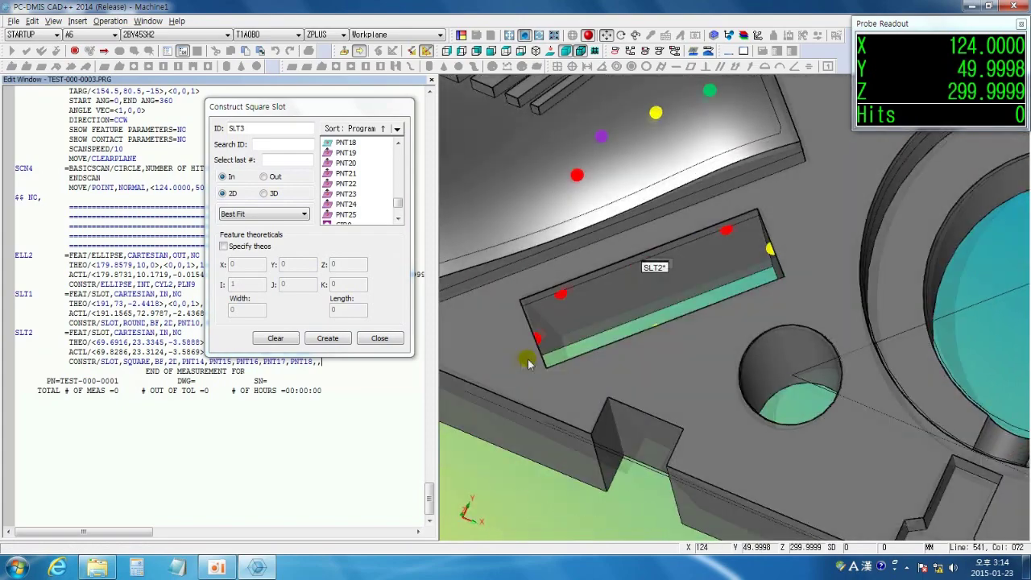
{"action": "mouse_move", "coordinate": [528, 359]}
{"action": "middle_mouse_down"}
{"action": "mouse_move", "coordinate": [527, 374]}
{"action": "mouse_move", "coordinate": [642, 389]}
{"action": "mouse_move", "coordinate": [645, 319]}
{"action": "mouse_move", "coordinate": [582, 268]}
{"action": "middle_mouse_up"}
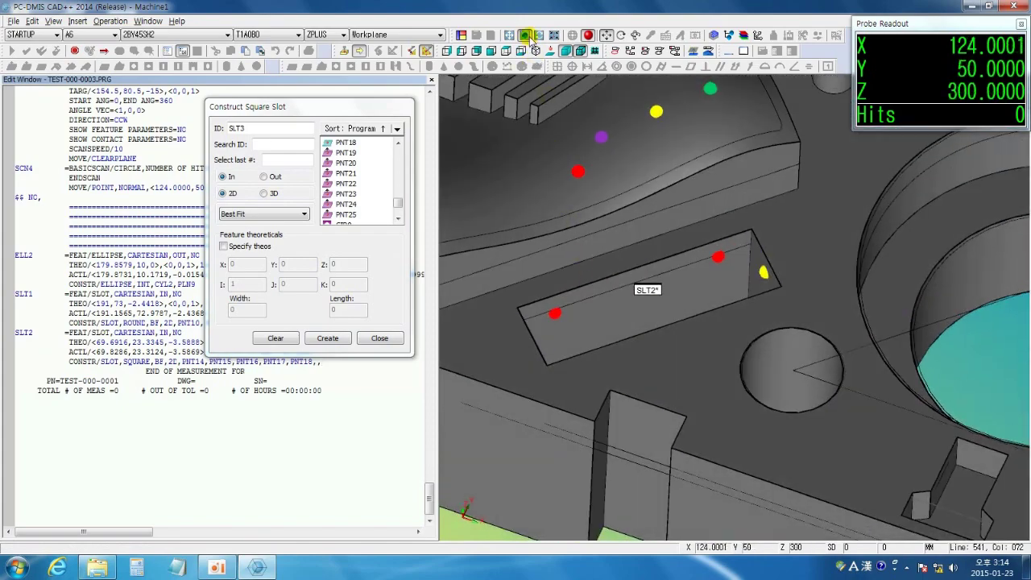
{"action": "left_click", "coordinate": [524, 36]}
{"action": "middle_click_drag", "start_coordinate": [630, 265], "coordinate": [610, 203]}
{"action": "left_click", "coordinate": [379, 338]}
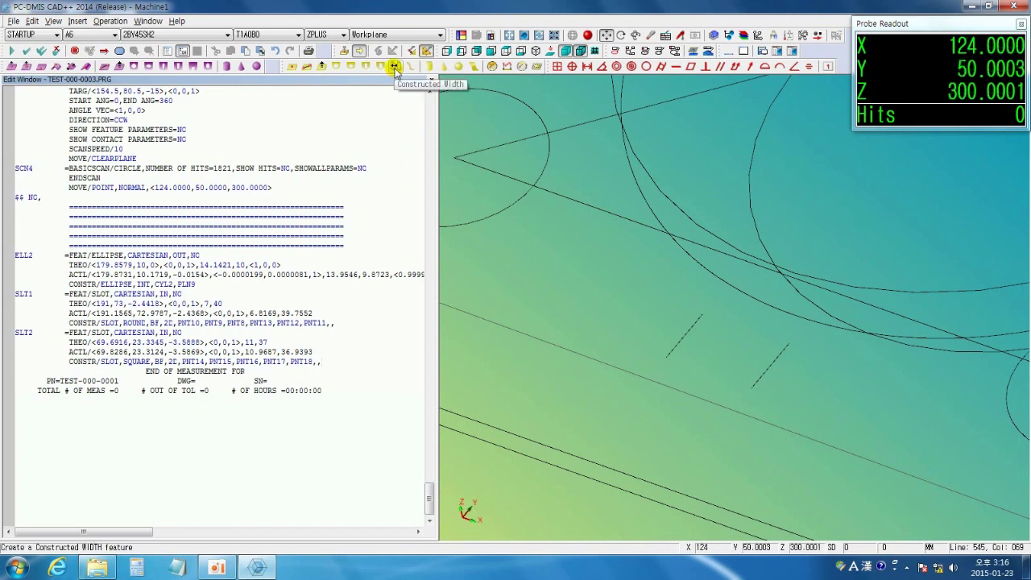
Construct an inner 2D width from lines LIN3 and LIN4 with the Best Fit method and leave the width construction.
{"action": "left_click", "coordinate": [395, 68]}
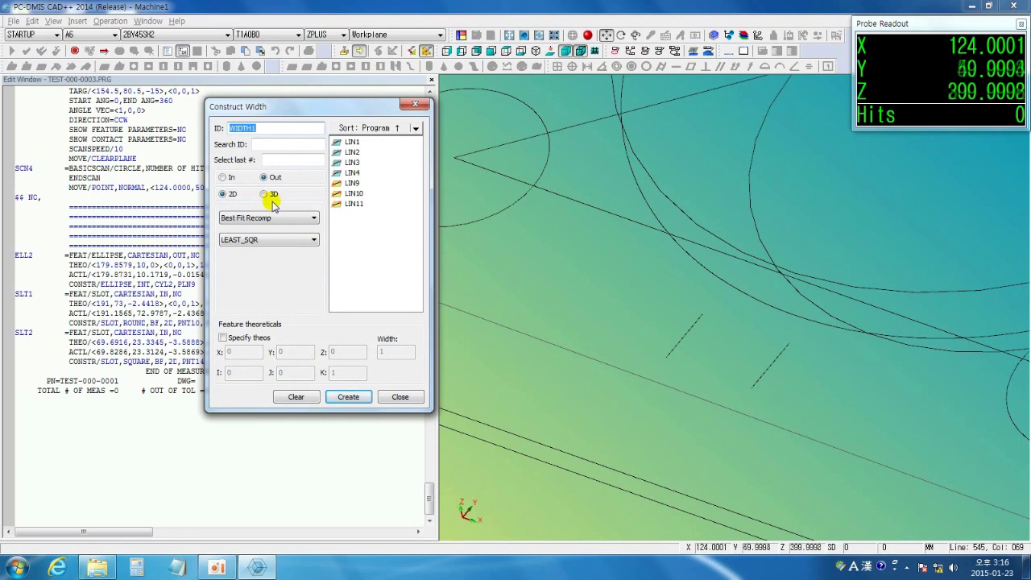
{"action": "left_click", "coordinate": [312, 219]}
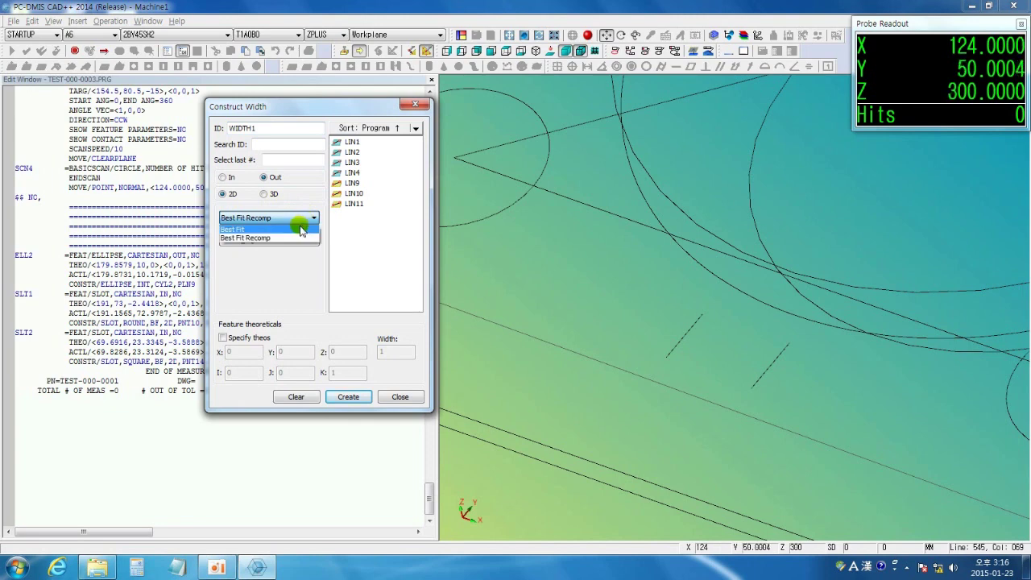
{"action": "left_click", "coordinate": [301, 230]}
{"action": "left_click", "coordinate": [229, 178]}
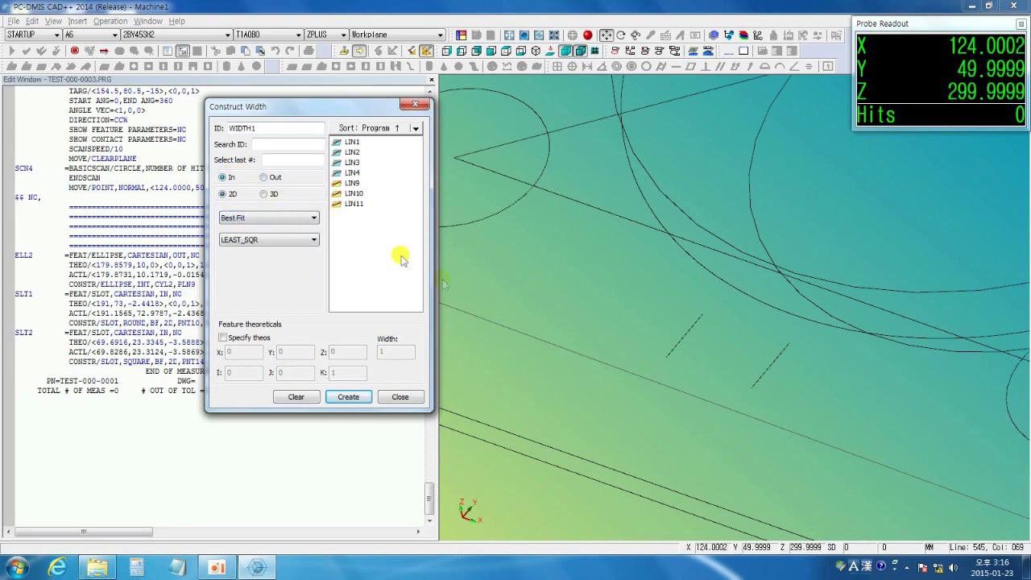
{"action": "left_click", "coordinate": [680, 341]}
{"action": "left_click", "coordinate": [777, 371]}
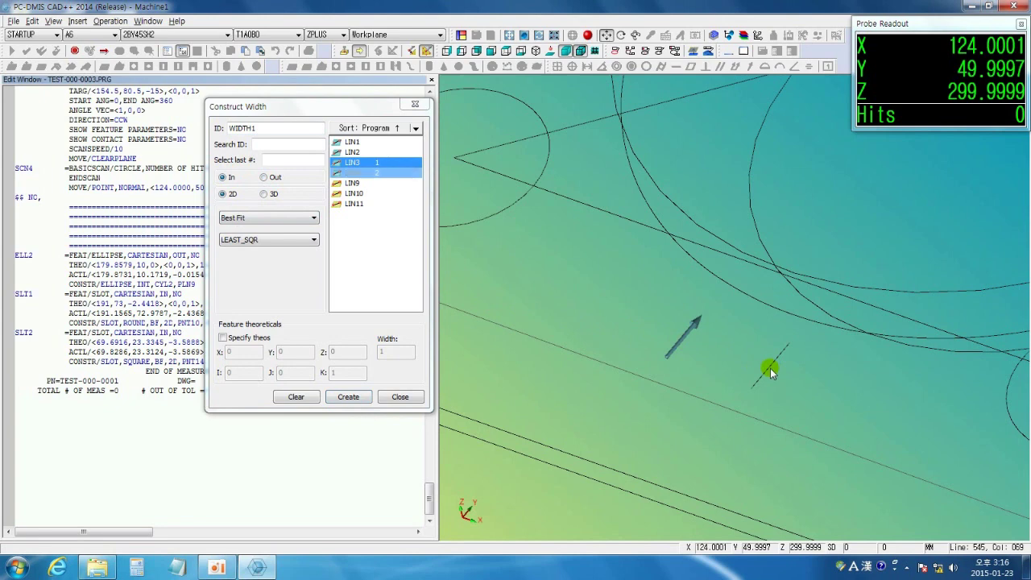
{"action": "left_click", "coordinate": [349, 398]}
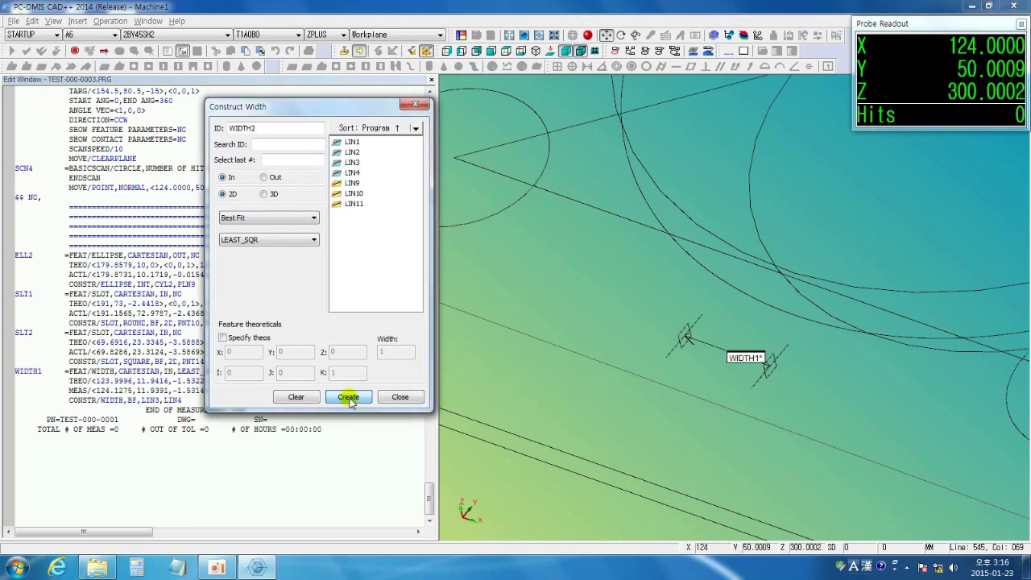
{"action": "left_click", "coordinate": [401, 398]}
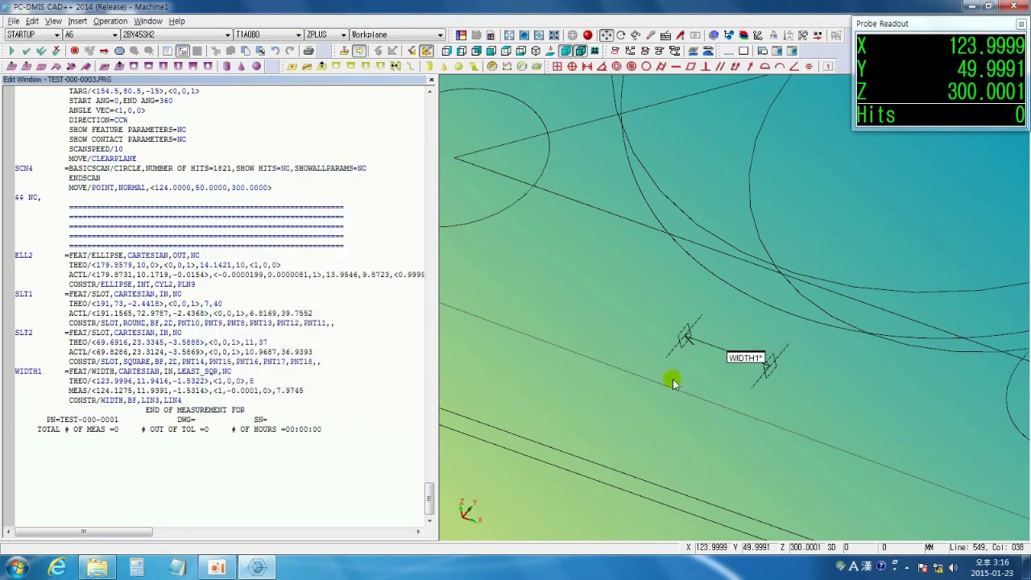
Examine the constructed width WIDTH1 between the two short lines and in relation to the whole part.
{"action": "scroll", "coordinate": [725, 377], "scroll_direction": "up", "scroll_amount": 1}
{"action": "scroll", "coordinate": [720, 381], "scroll_direction": "up", "scroll_amount": 1}
{"action": "scroll", "coordinate": [717, 375], "scroll_direction": "up", "scroll_amount": 5}
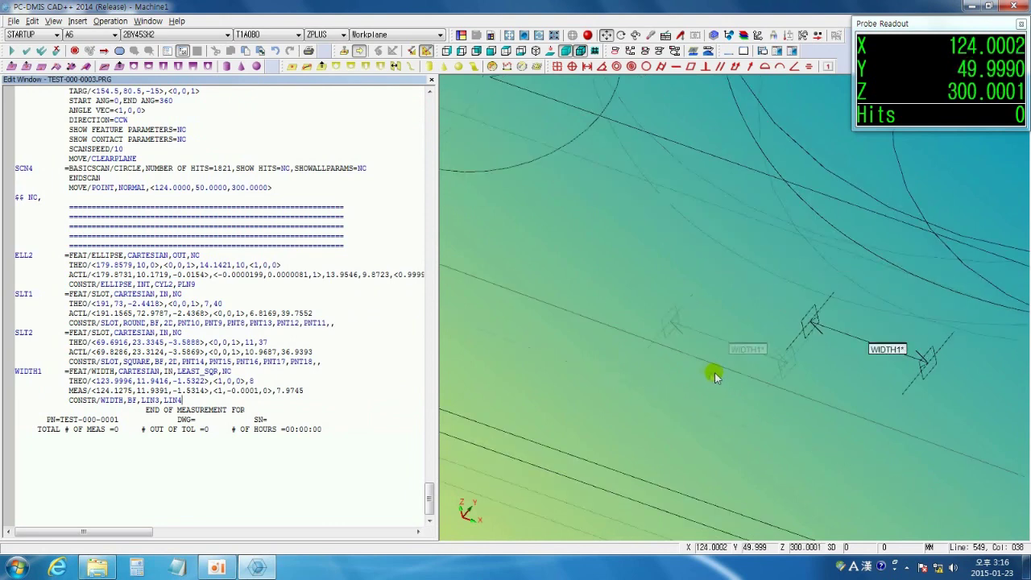
{"action": "left_click", "coordinate": [523, 36]}
{"action": "scroll", "coordinate": [732, 340], "scroll_direction": "up", "scroll_amount": 3}
{"action": "scroll", "coordinate": [725, 334], "scroll_direction": "up", "scroll_amount": 4}
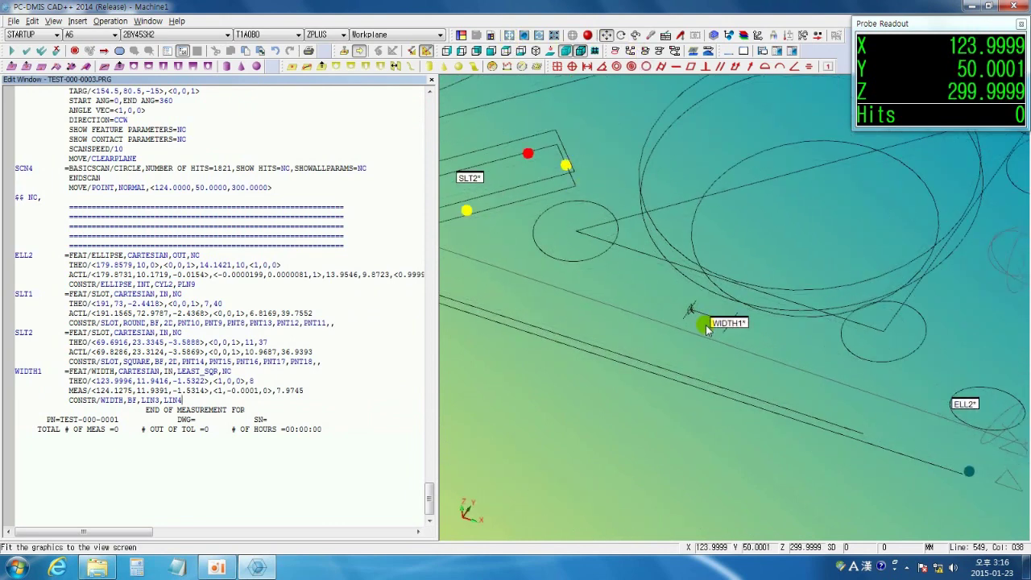
{"action": "middle_click_drag", "start_coordinate": [700, 300], "coordinate": [679, 298]}
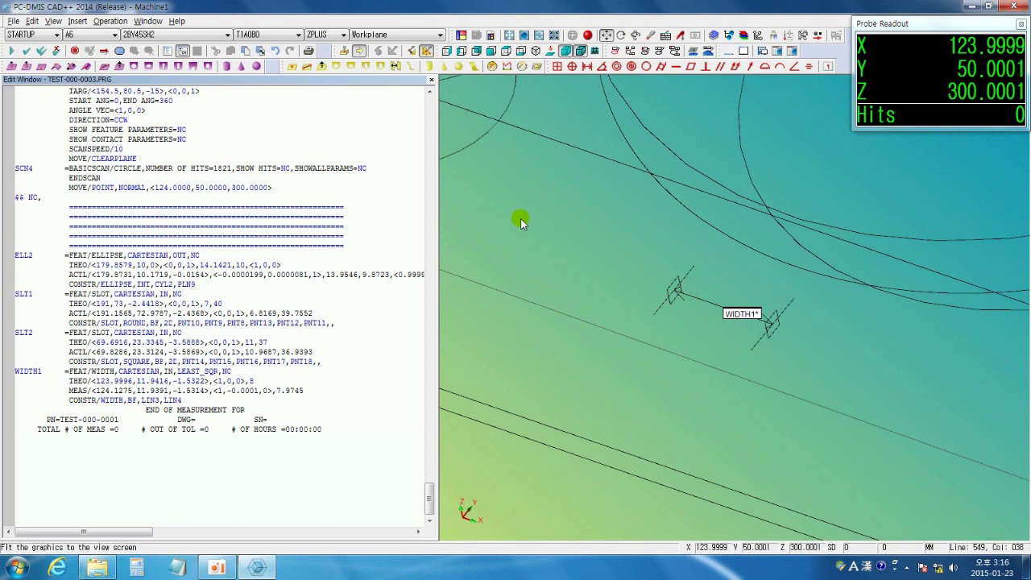
Start a curve construction and set the thinning tolerance to 0 with Use tolerance enabled.
{"action": "left_click", "coordinate": [410, 69]}
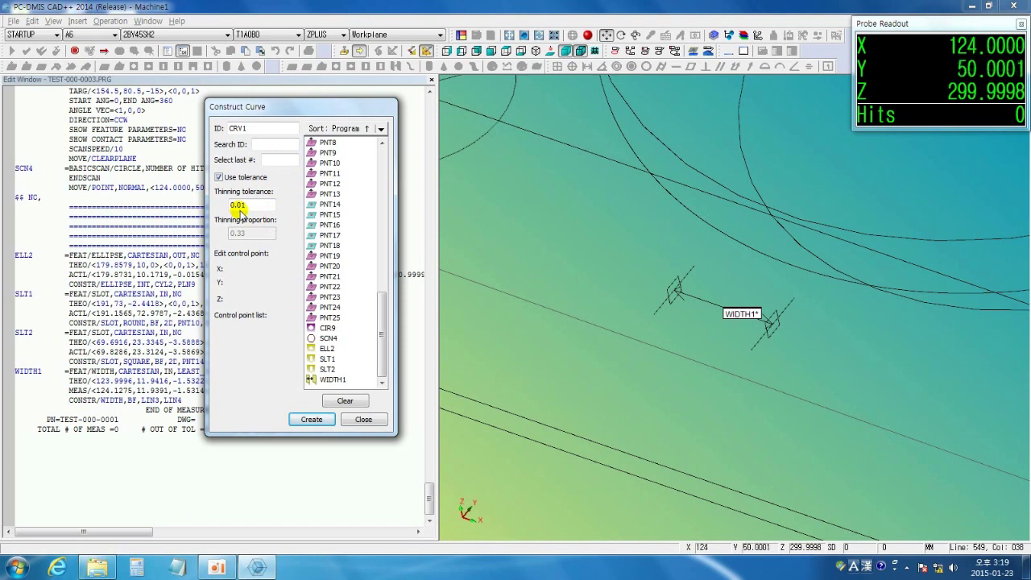
{"action": "left_click_drag", "start_coordinate": [252, 205], "coordinate": [230, 206]}
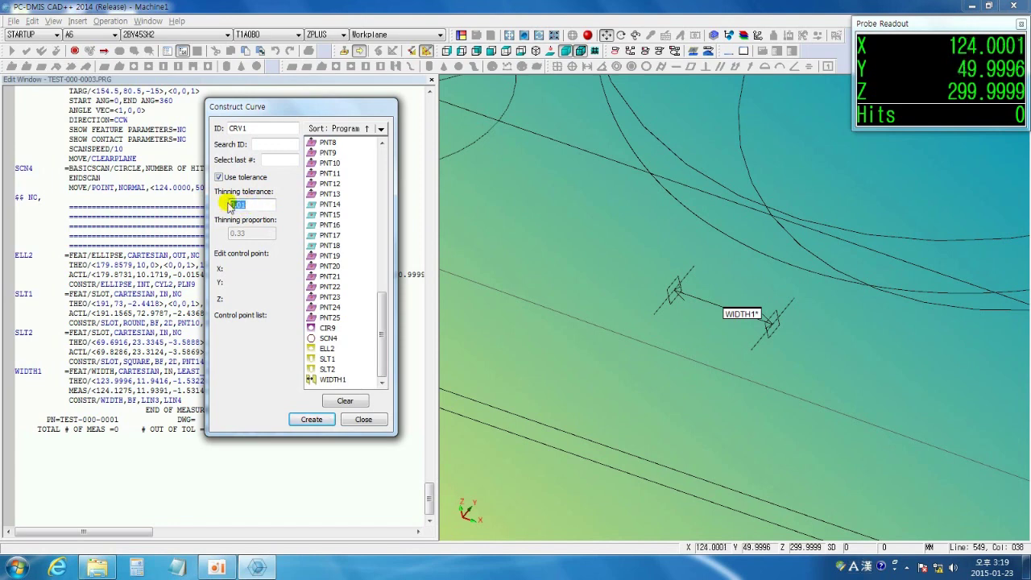
{"action": "type", "text": "0"}
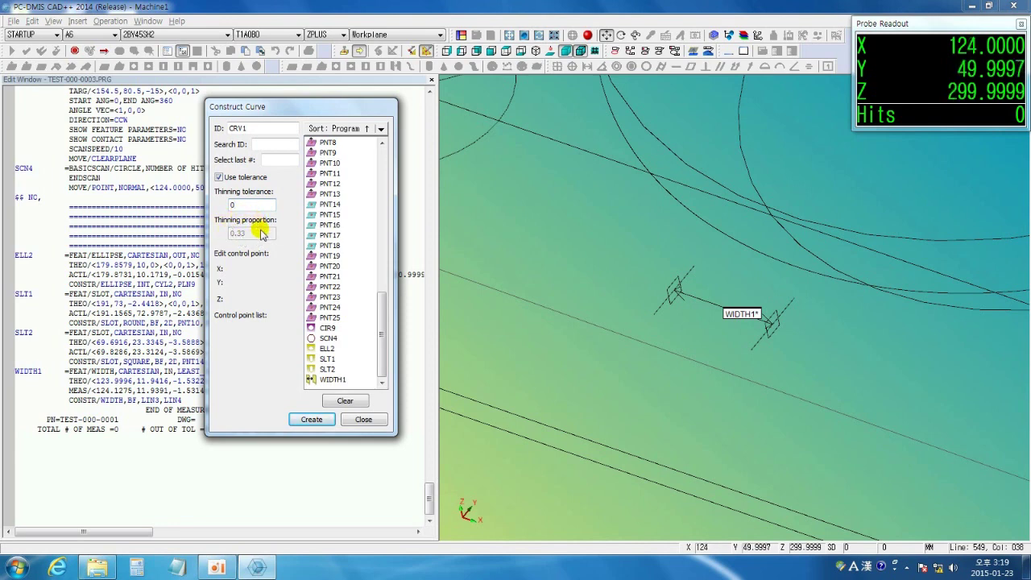
{"action": "left_click", "coordinate": [244, 177]}
{"action": "left_click", "coordinate": [245, 179]}
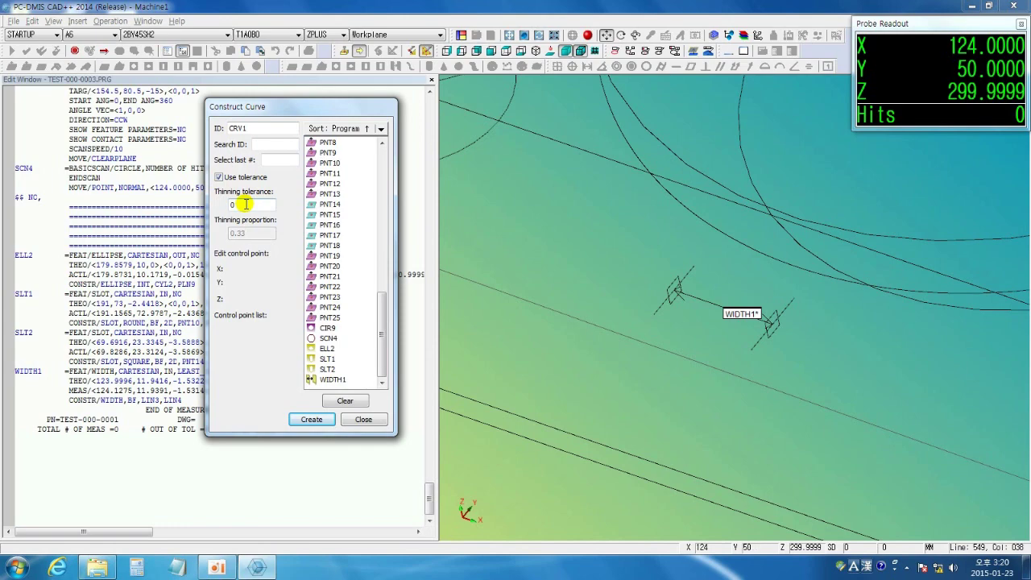
Select points PNT19, PNT20 and PNT21 as the first inputs of the curve.
{"action": "scroll", "coordinate": [591, 305], "scroll_direction": "down", "scroll_amount": 5}
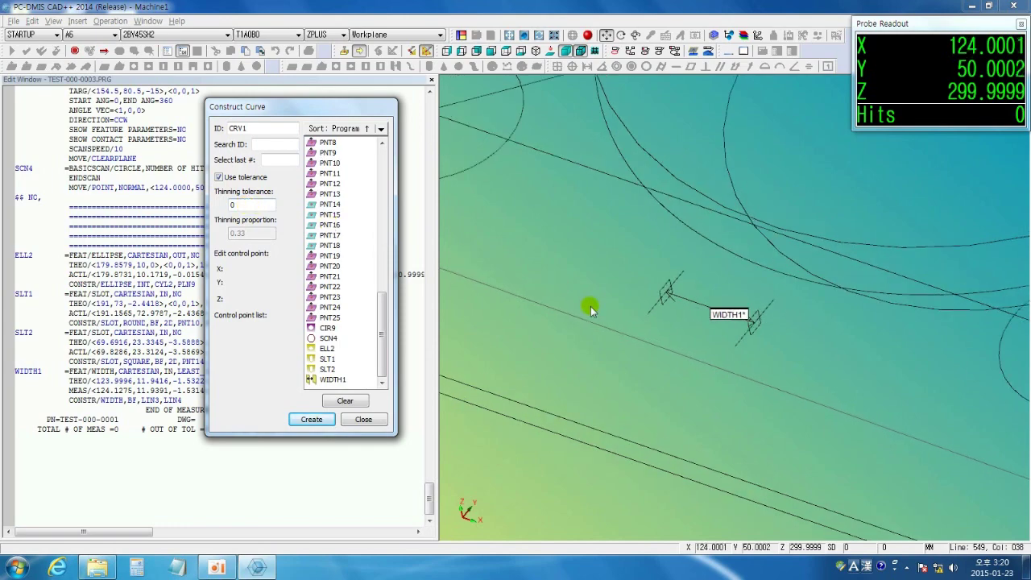
{"action": "left_click", "coordinate": [591, 266]}
{"action": "right_click_drag", "start_coordinate": [577, 203], "coordinate": [643, 419]}
{"action": "right_click_drag", "start_coordinate": [617, 322], "coordinate": [682, 337]}
{"action": "left_click", "coordinate": [593, 355]}
{"action": "left_click", "coordinate": [619, 330]}
{"action": "left_click", "coordinate": [671, 308]}
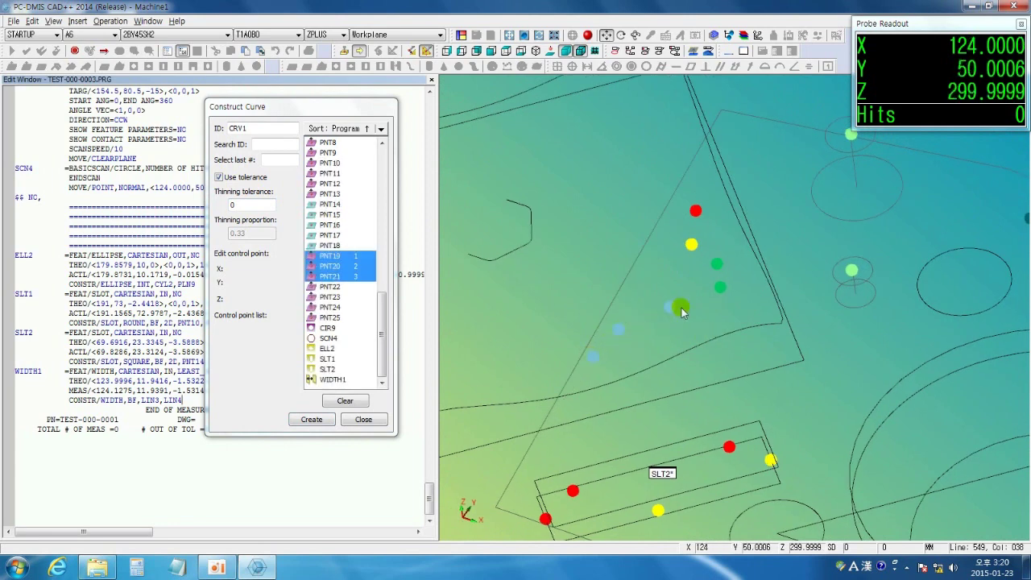
Add points PNT22, PNT23, PNT24 and PNT25, create the curve and leave the curve construction.
{"action": "left_click", "coordinate": [719, 282]}
{"action": "left_click", "coordinate": [717, 266]}
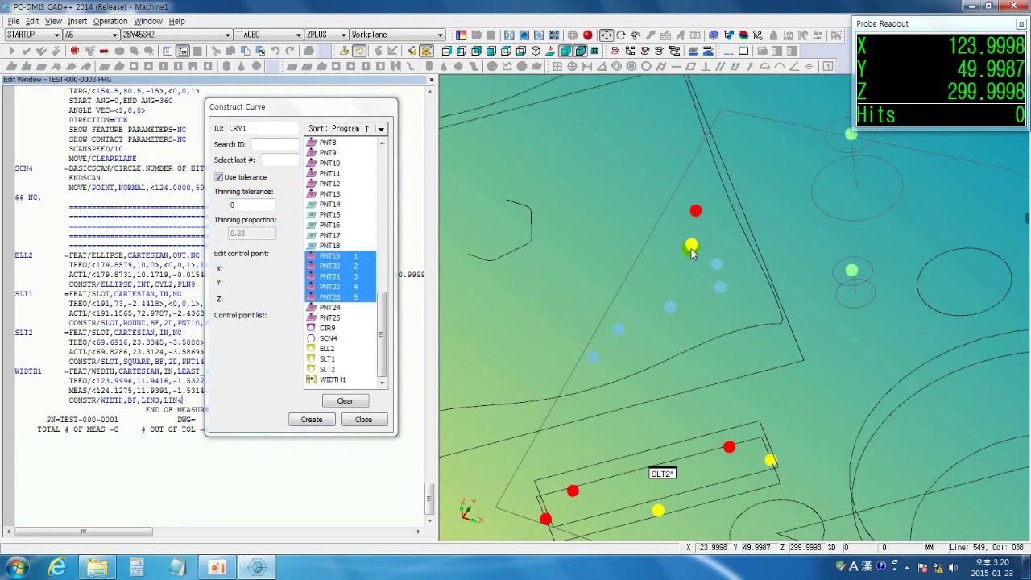
{"action": "left_click", "coordinate": [691, 244]}
{"action": "left_click", "coordinate": [696, 209]}
{"action": "left_click", "coordinate": [314, 419]}
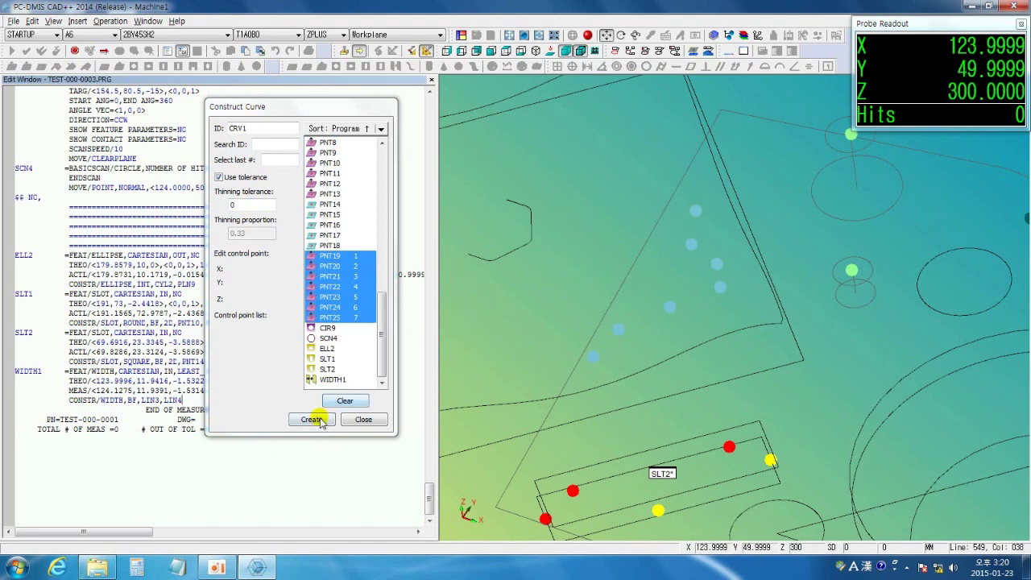
{"action": "middle_click_drag", "start_coordinate": [687, 316], "coordinate": [628, 265]}
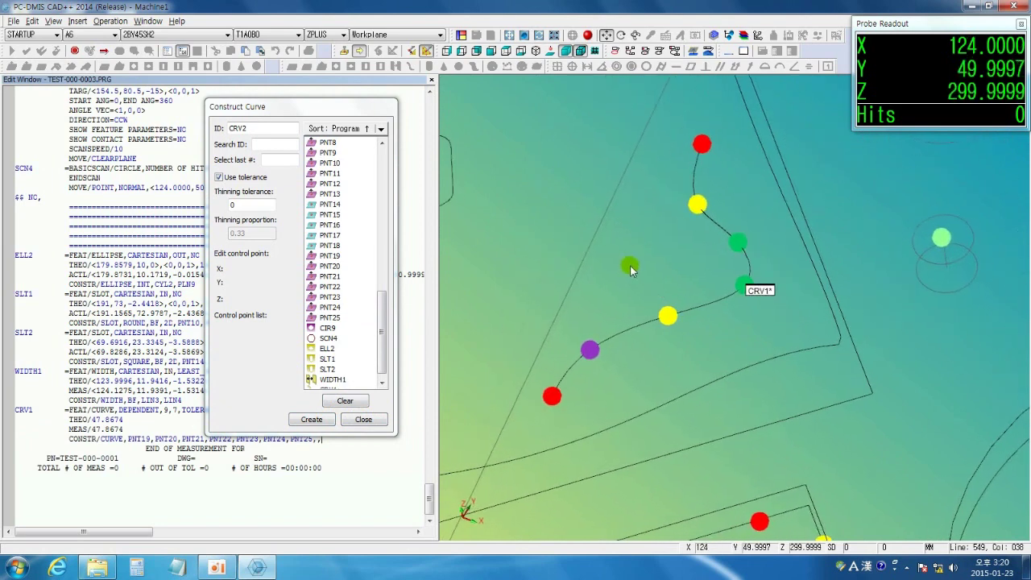
{"action": "left_click", "coordinate": [364, 419]}
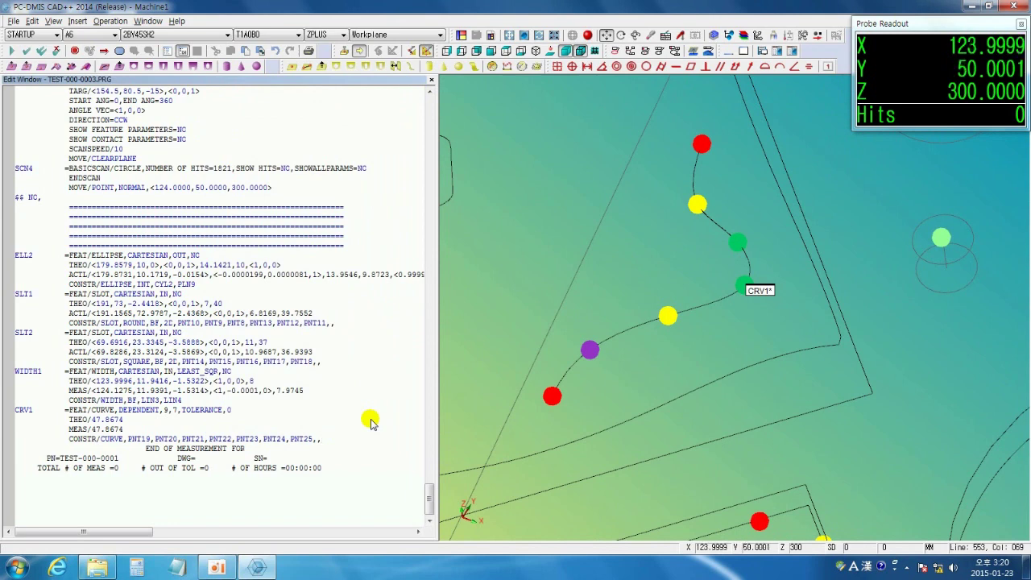
Start a cylinder construction with the Best Fit method and the LEAST_SQR calculation.
{"action": "left_click", "coordinate": [430, 67]}
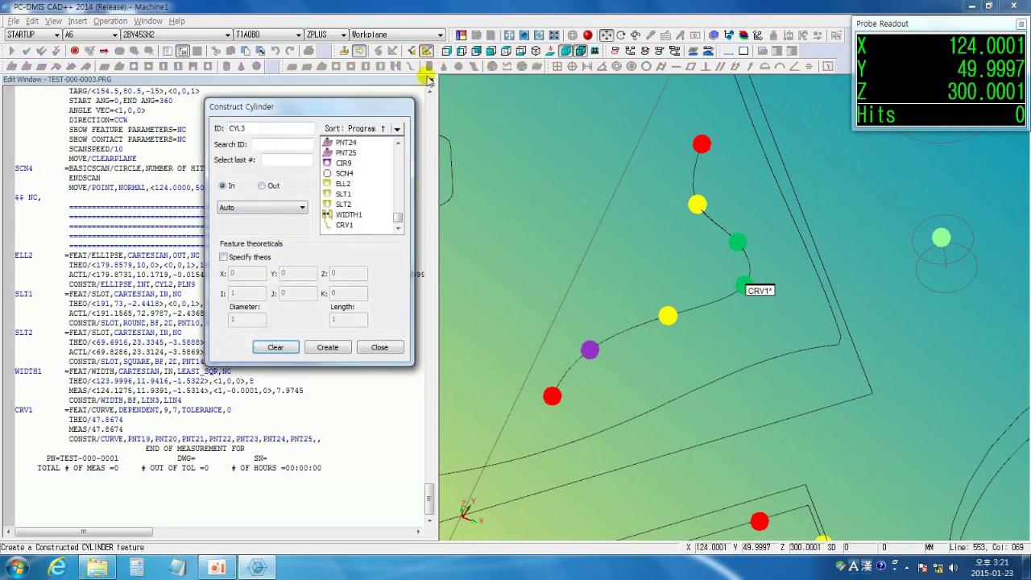
{"action": "left_click", "coordinate": [301, 209]}
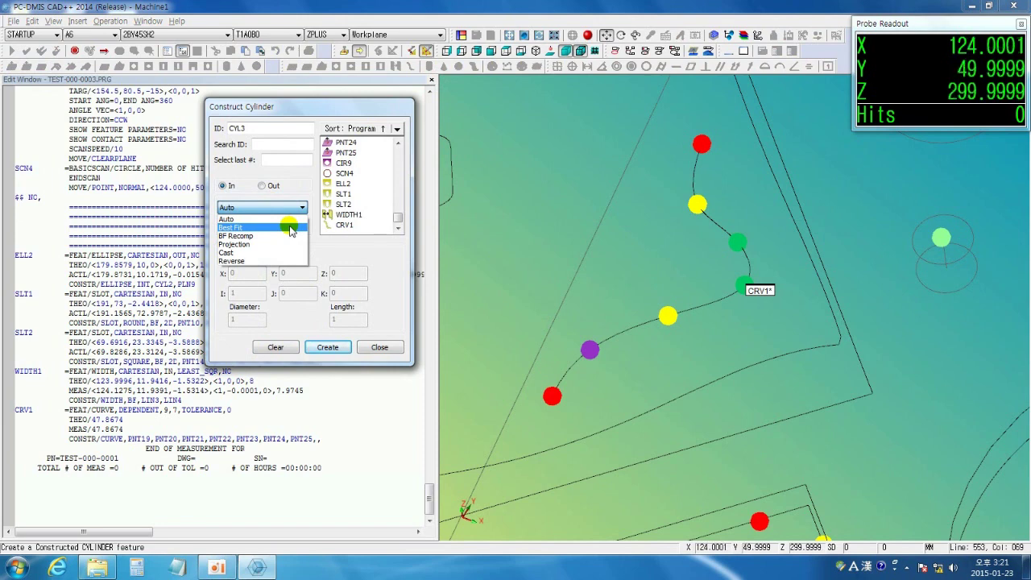
{"action": "left_click", "coordinate": [291, 229]}
Create the best-fit cylinder from circles CIR9 and CIR3 and leave the cylinder construction.
{"action": "scroll", "coordinate": [532, 274], "scroll_direction": "down", "scroll_amount": 3}
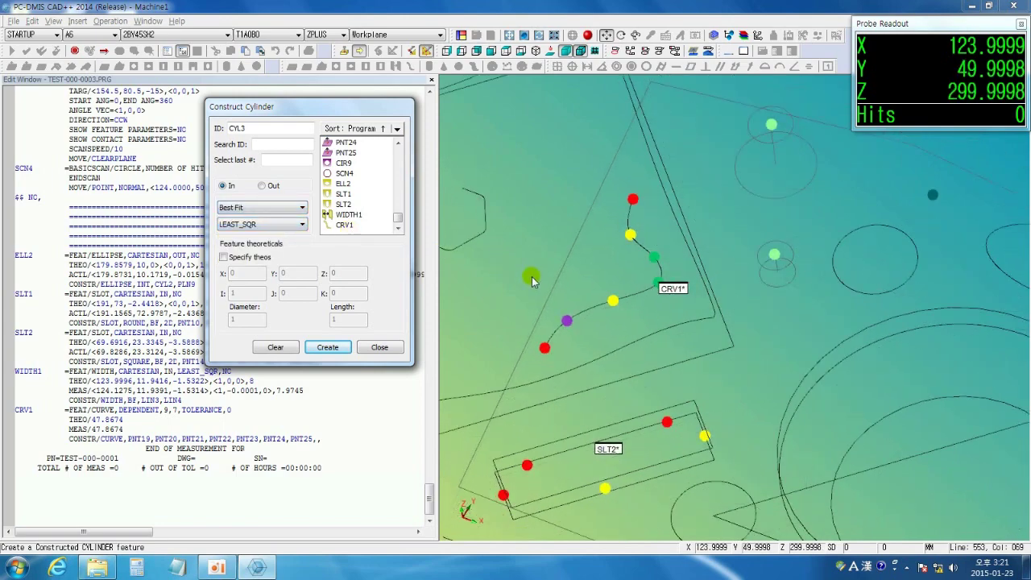
{"action": "right_click_drag", "start_coordinate": [796, 305], "coordinate": [539, 311]}
{"action": "middle_click_drag", "start_coordinate": [764, 328], "coordinate": [764, 282]}
{"action": "left_click", "coordinate": [875, 449]}
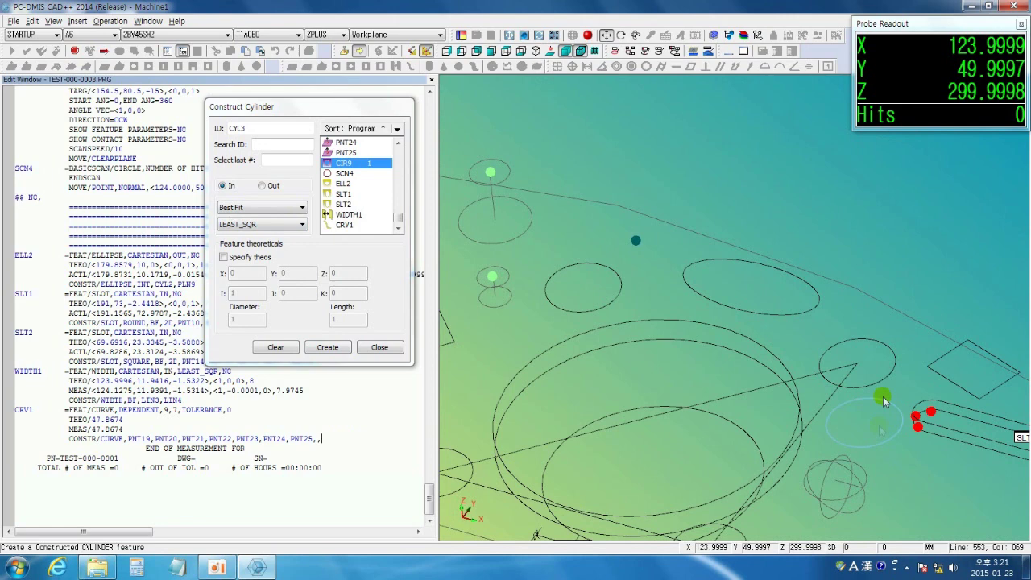
{"action": "left_click", "coordinate": [883, 383]}
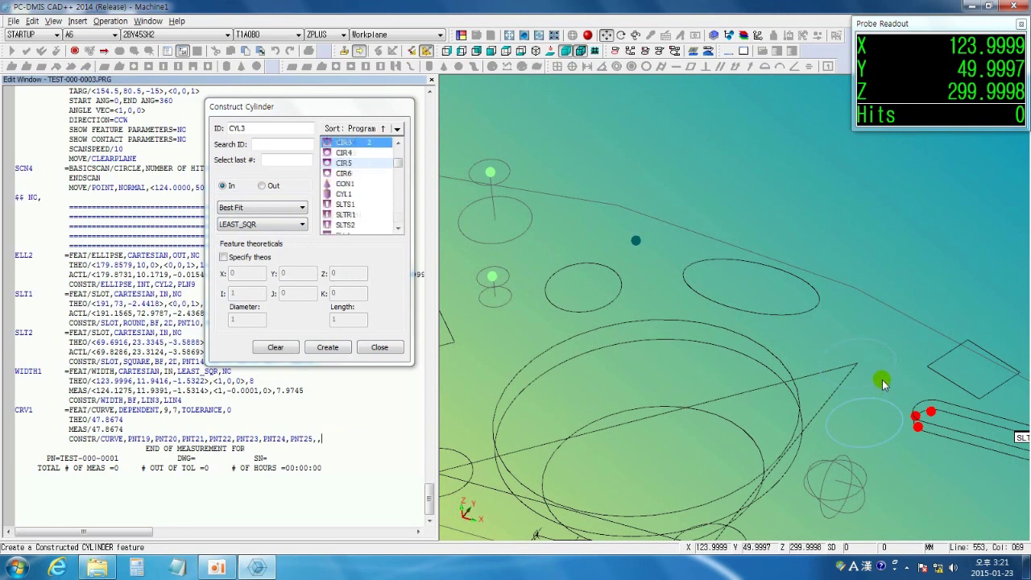
{"action": "left_click", "coordinate": [334, 347]}
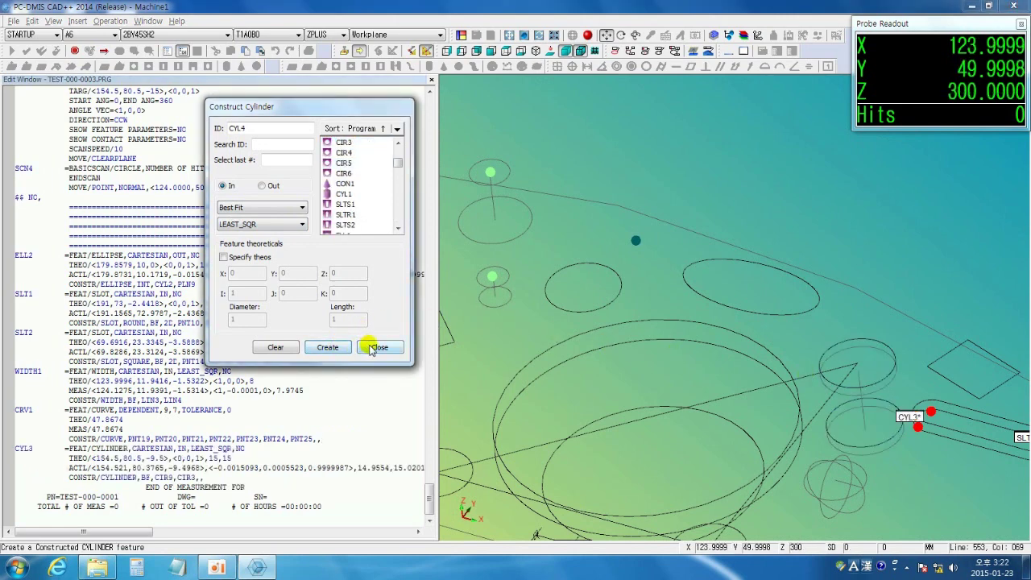
{"action": "right_click_drag", "start_coordinate": [836, 426], "coordinate": [743, 389]}
{"action": "scroll", "coordinate": [786, 411], "scroll_direction": "up", "scroll_amount": 3}
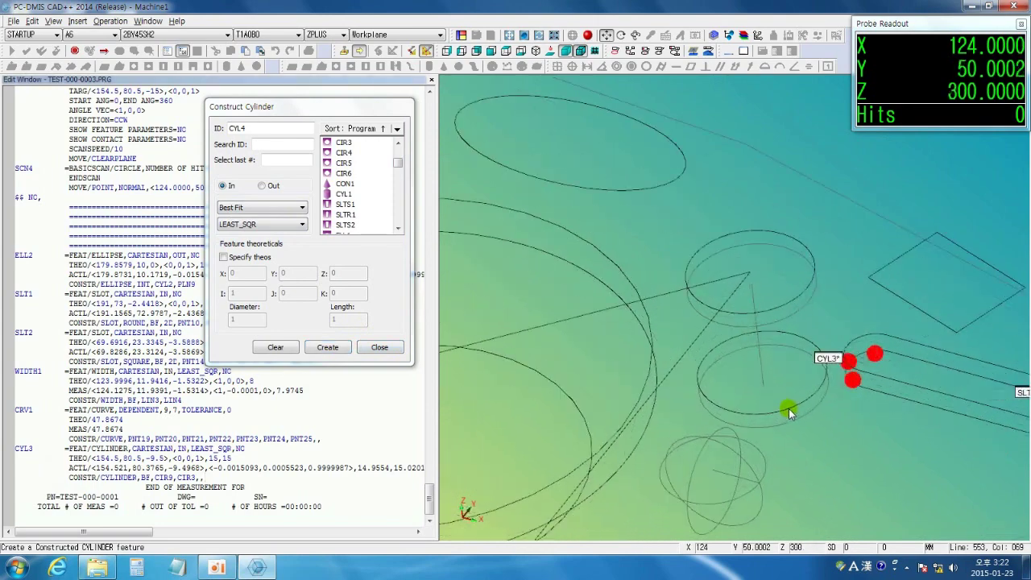
{"action": "middle_click_drag", "start_coordinate": [767, 383], "coordinate": [726, 364]}
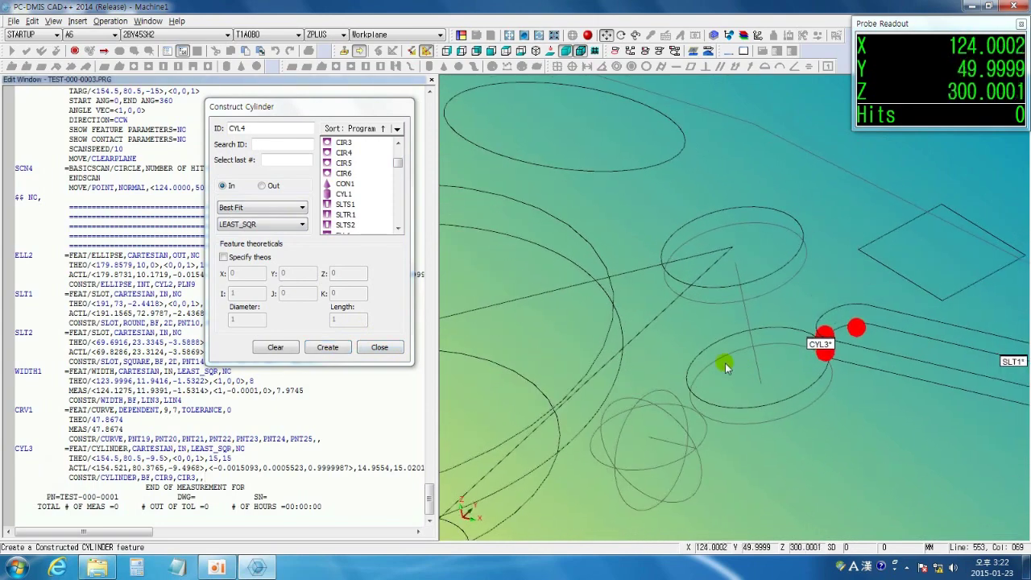
{"action": "left_click", "coordinate": [379, 347]}
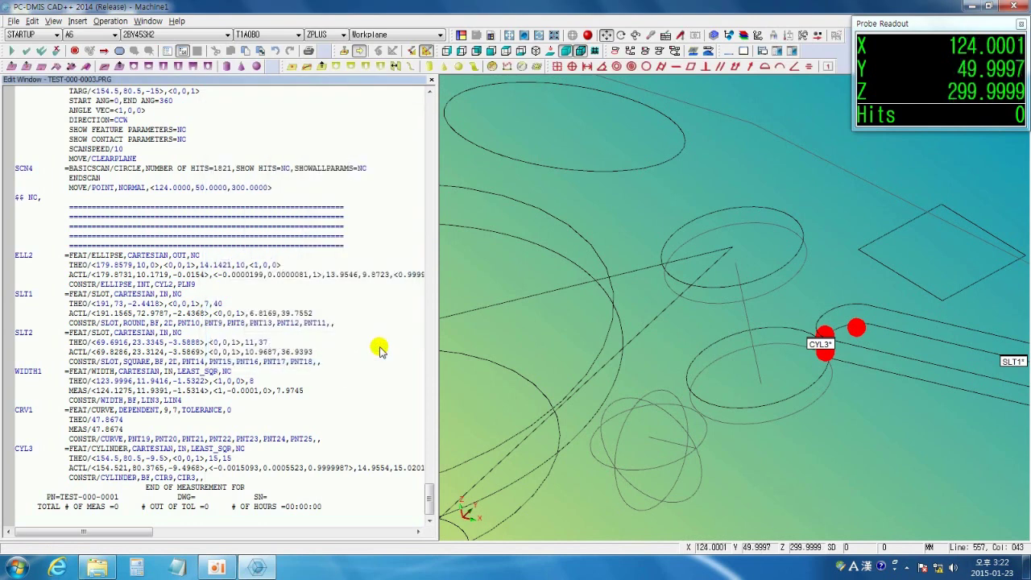
Review the construction methods offered for a cone and for a sphere without creating either feature.
{"action": "left_click", "coordinate": [445, 69]}
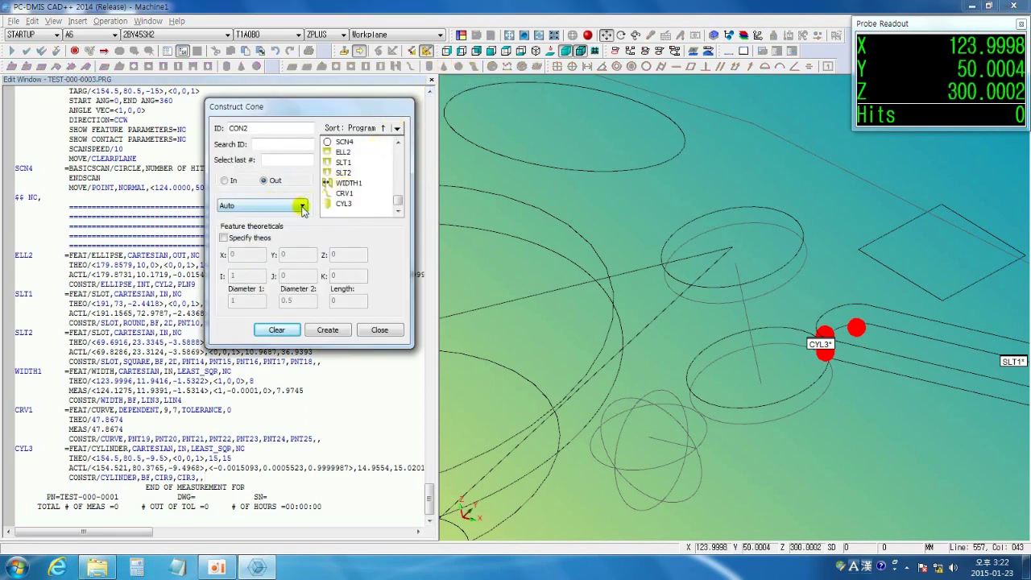
{"action": "left_click", "coordinate": [300, 207]}
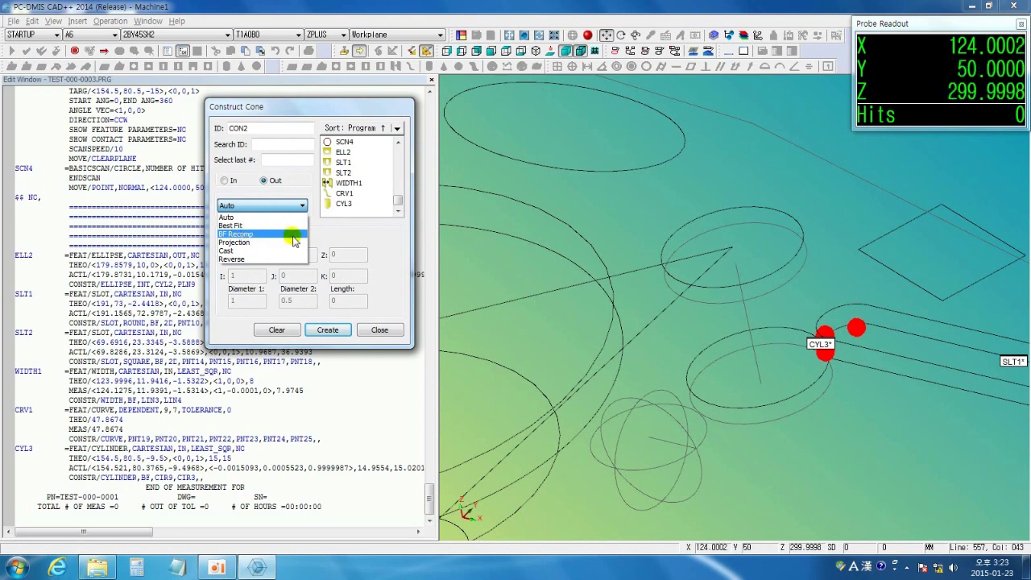
{"action": "left_click", "coordinate": [337, 238]}
{"action": "left_click", "coordinate": [391, 332]}
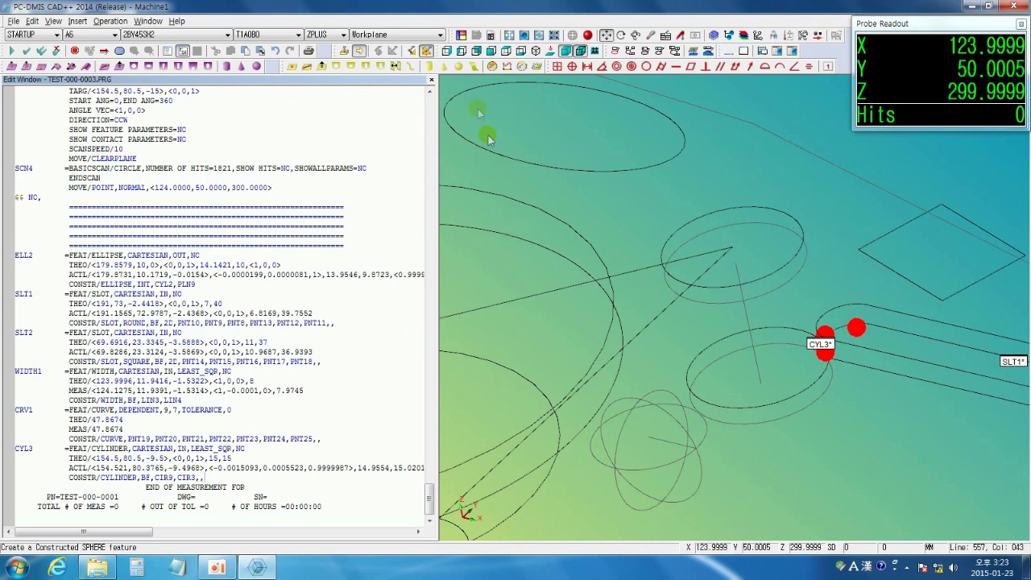
{"action": "left_click", "coordinate": [461, 69]}
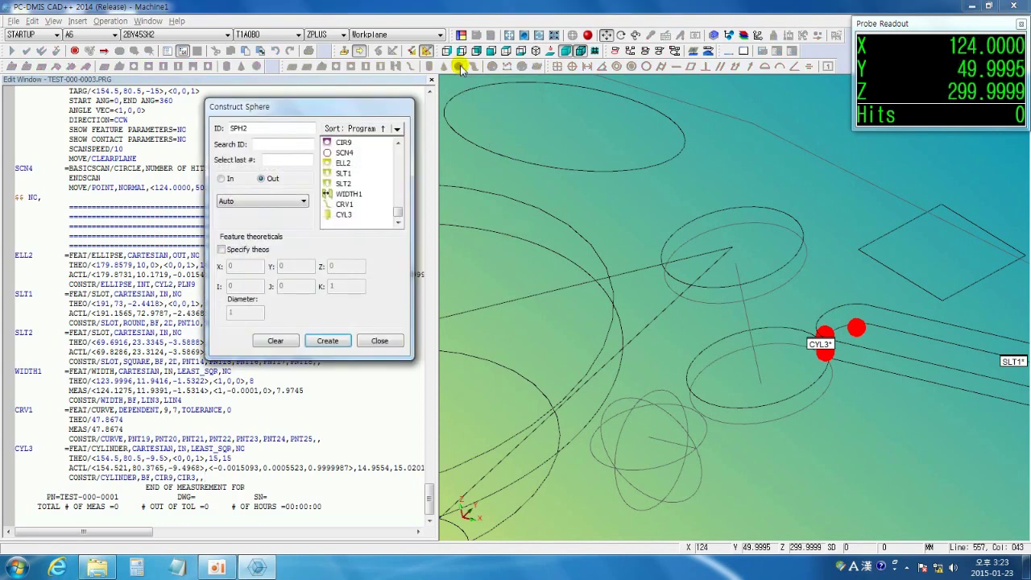
{"action": "left_click", "coordinate": [303, 202]}
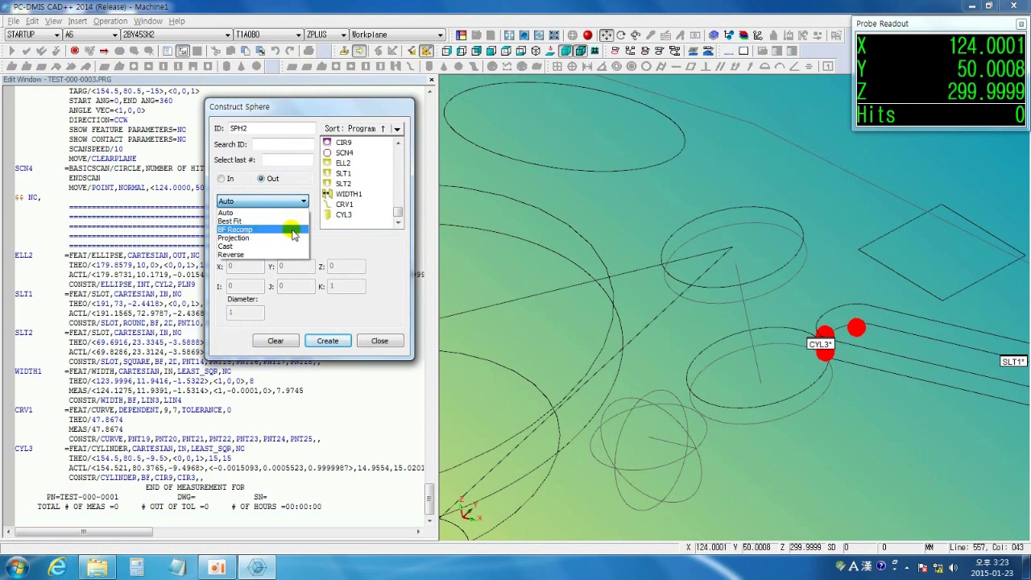
{"action": "left_click", "coordinate": [333, 242]}
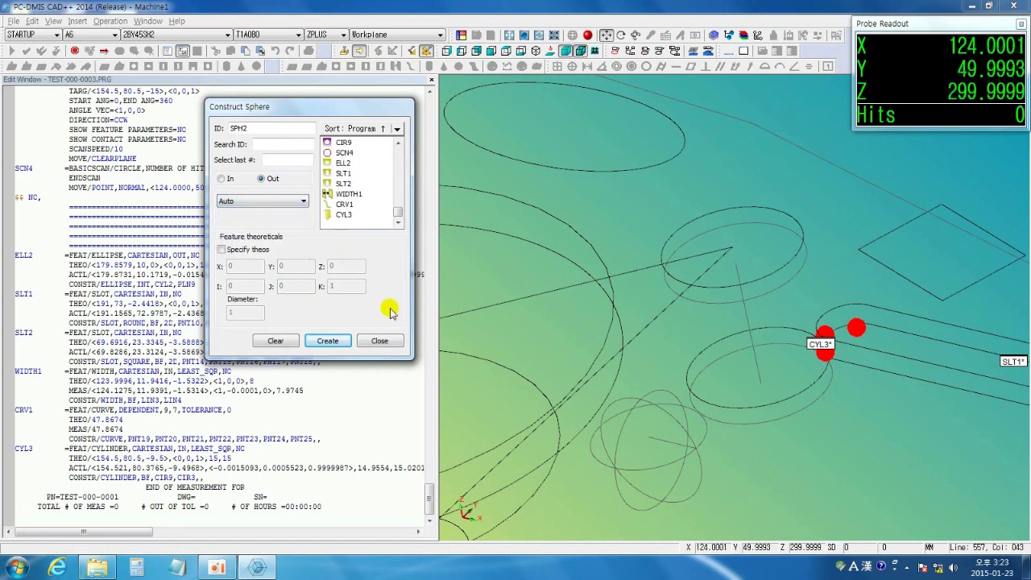
{"action": "left_click", "coordinate": [383, 341]}
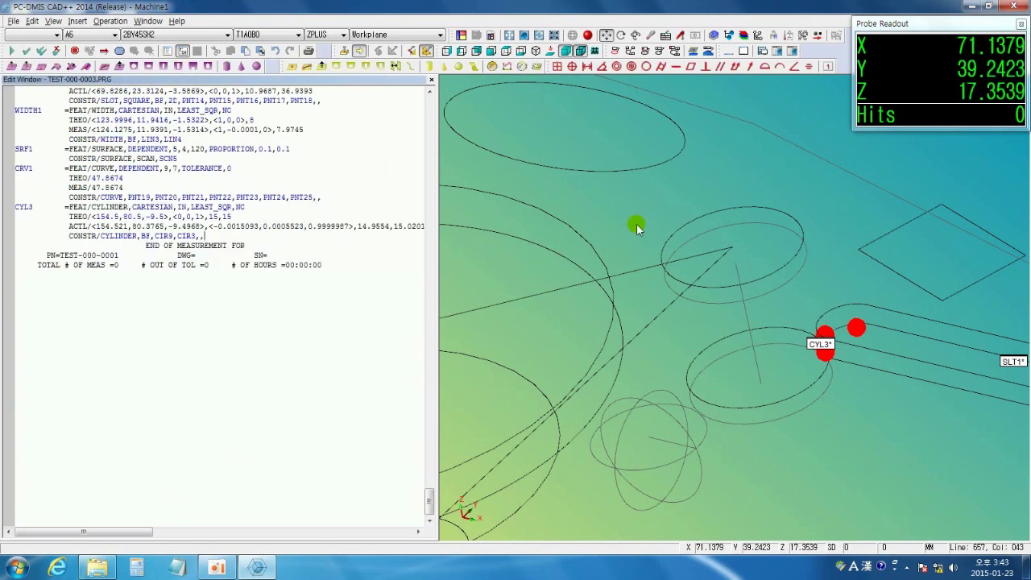
Start a surface construction and set the surface grid density to 20 x 20.
{"action": "left_click", "coordinate": [474, 68]}
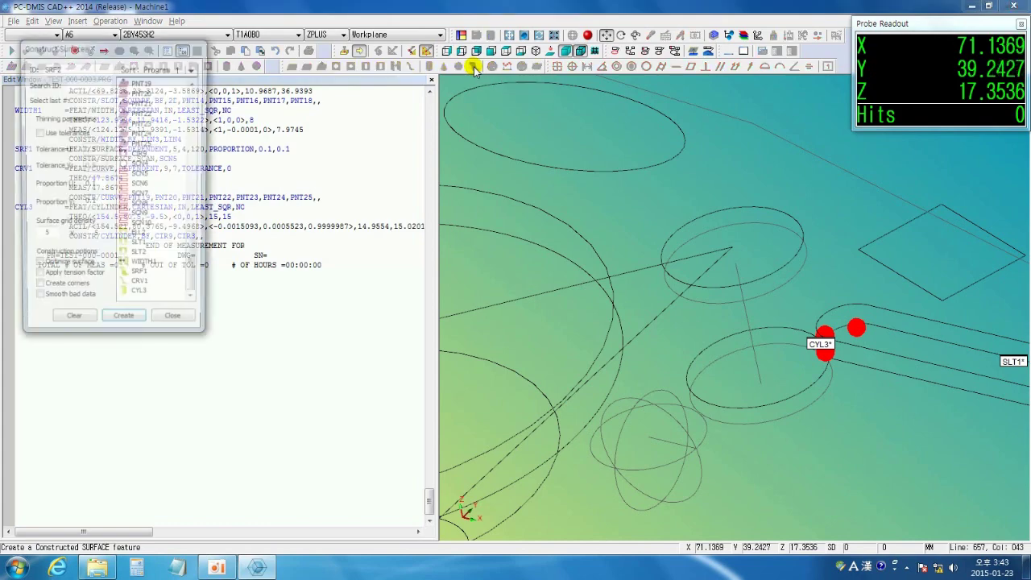
{"action": "left_click_drag", "start_coordinate": [171, 53], "coordinate": [368, 73]}
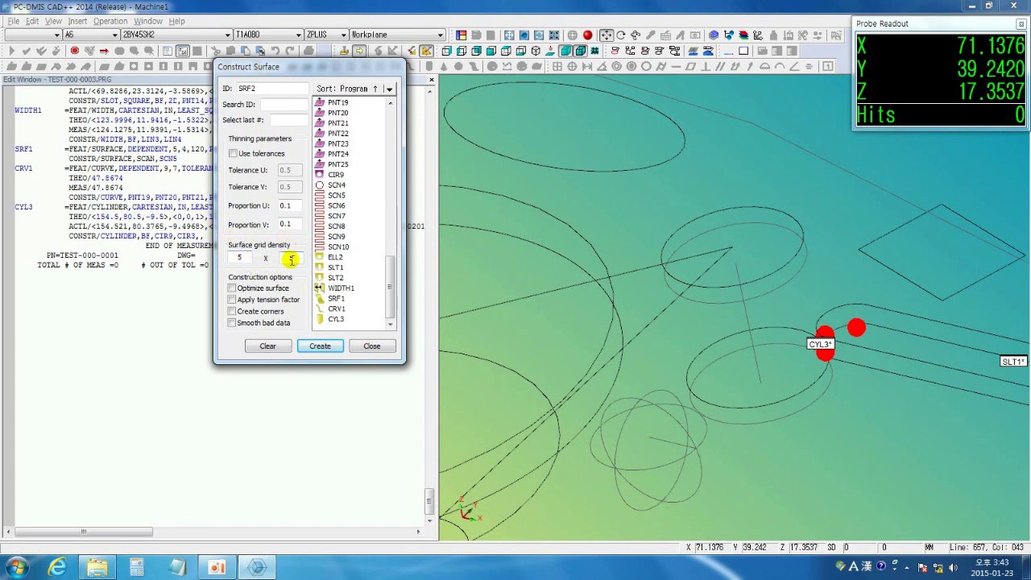
{"action": "double_click", "coordinate": [237, 258]}
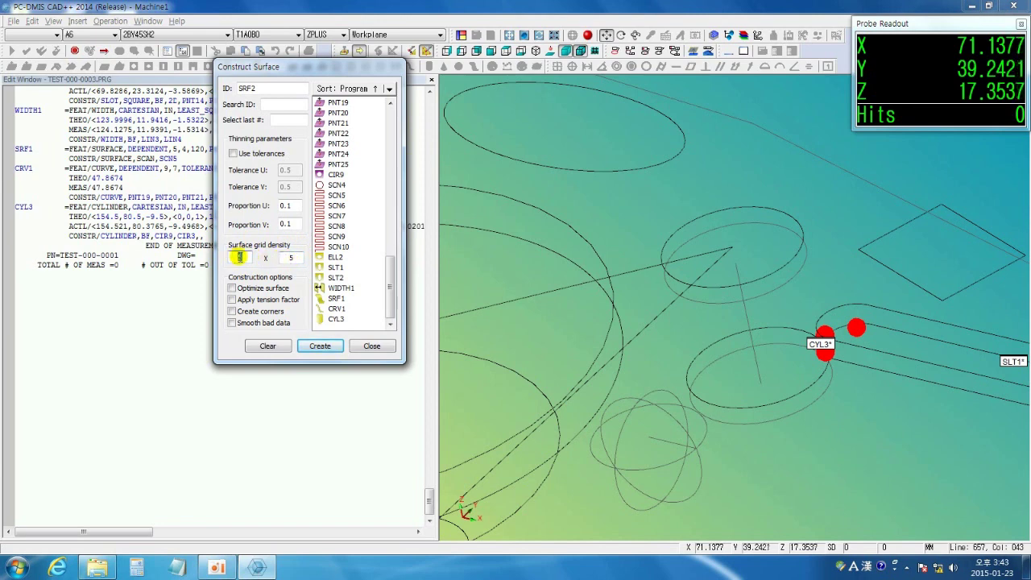
{"action": "type", "text": "20"}
{"action": "double_click", "coordinate": [291, 257]}
{"action": "type", "text": "20"}
Construct one surface from scan SCN5 and another from scan SCN6.
{"action": "scroll", "coordinate": [605, 293], "scroll_direction": "down", "scroll_amount": 3}
{"action": "right_click_drag", "start_coordinate": [600, 291], "coordinate": [906, 344]}
{"action": "right_click_drag", "start_coordinate": [615, 322], "coordinate": [858, 339]}
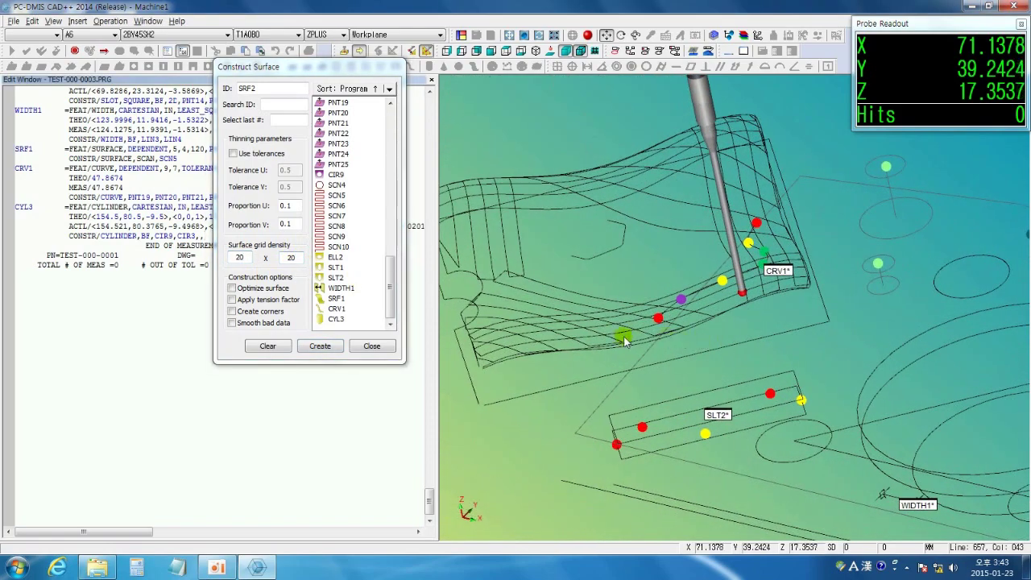
{"action": "right_click_drag", "start_coordinate": [625, 341], "coordinate": [695, 350]}
{"action": "left_click", "coordinate": [339, 196]}
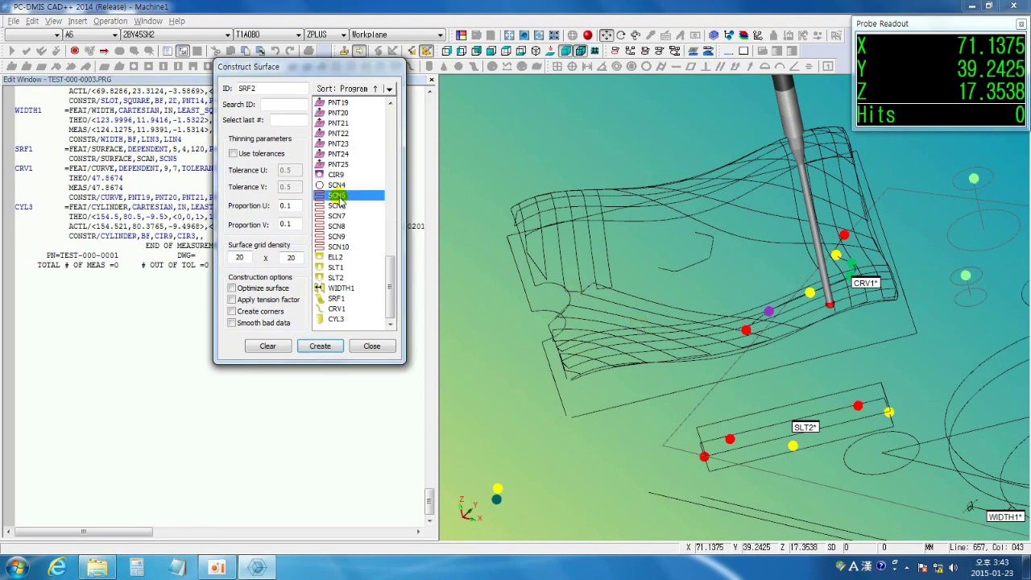
{"action": "left_click", "coordinate": [329, 346]}
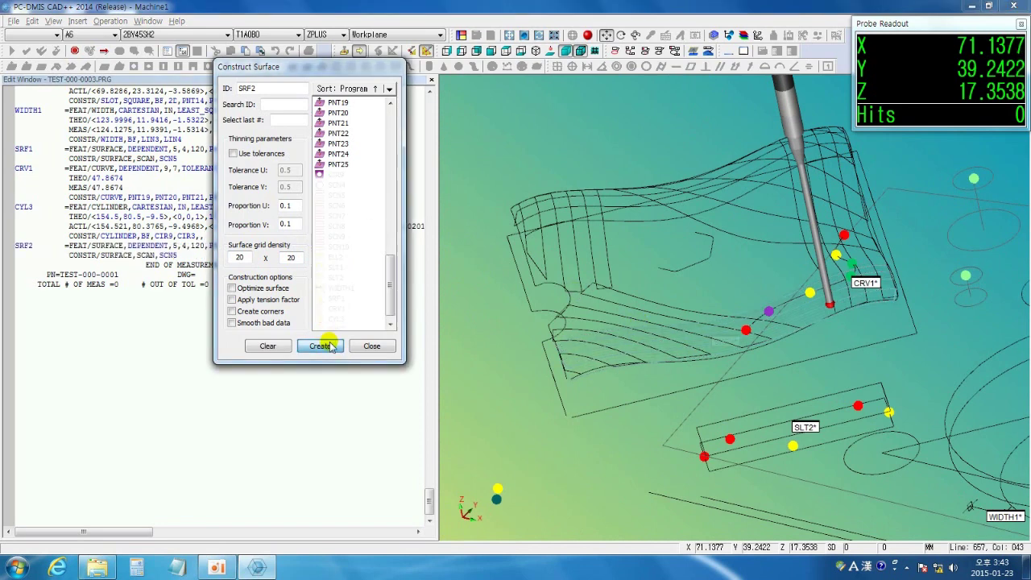
{"action": "left_click", "coordinate": [341, 207]}
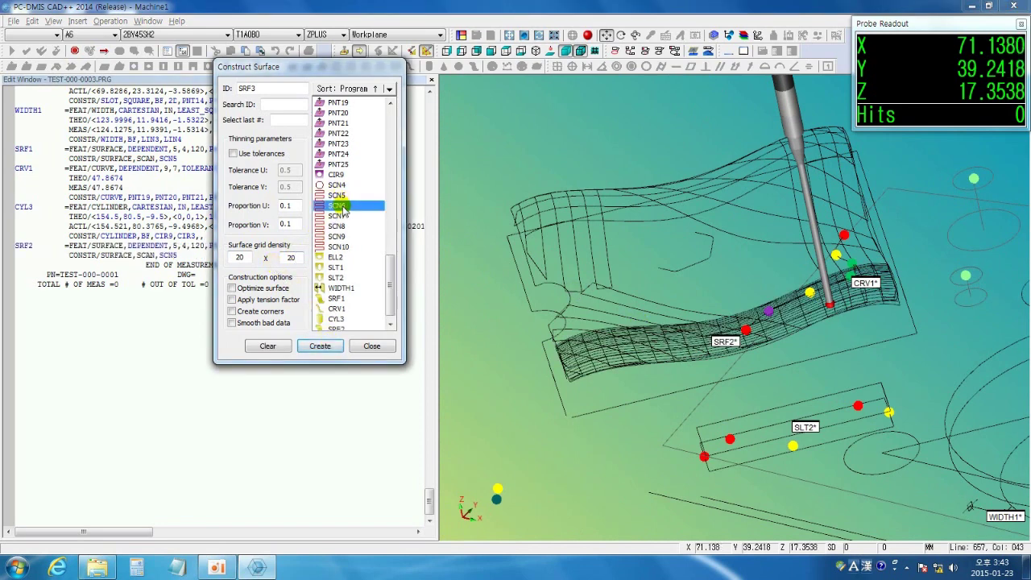
{"action": "left_click", "coordinate": [330, 345]}
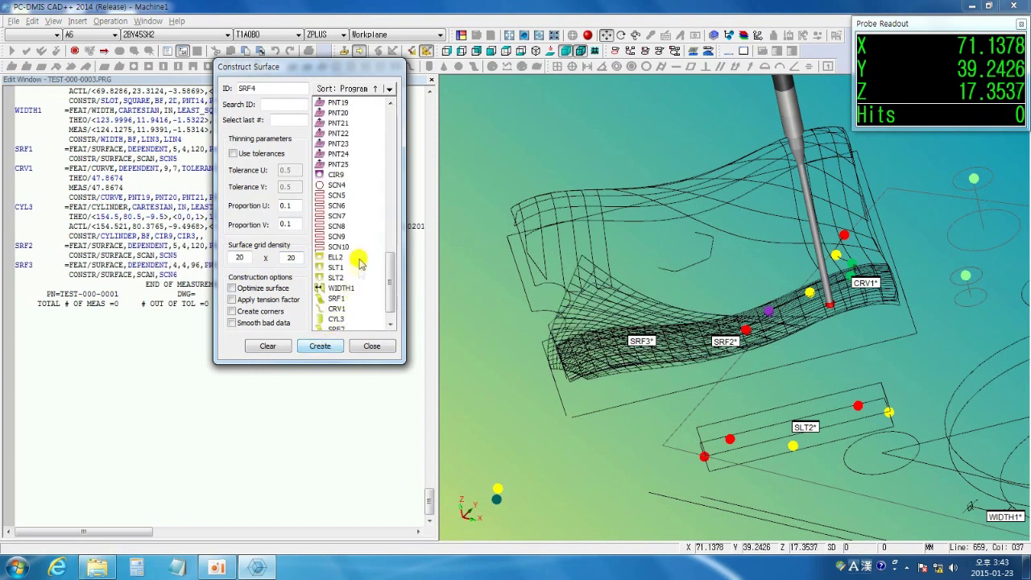
Construct separate surfaces from scans SCN7 and SCN8 with the same grid density.
{"action": "left_click", "coordinate": [345, 218]}
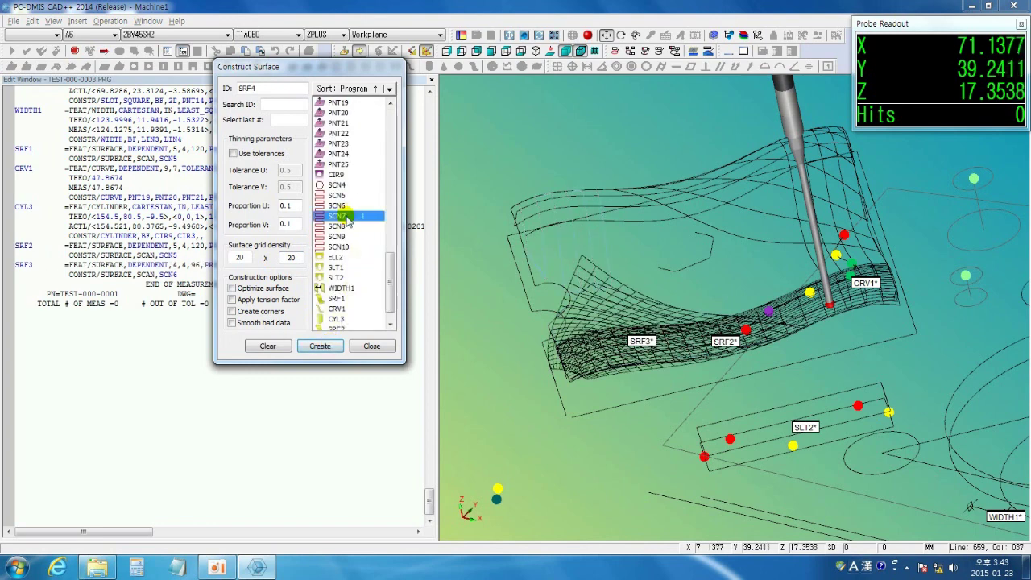
{"action": "left_click", "coordinate": [334, 346]}
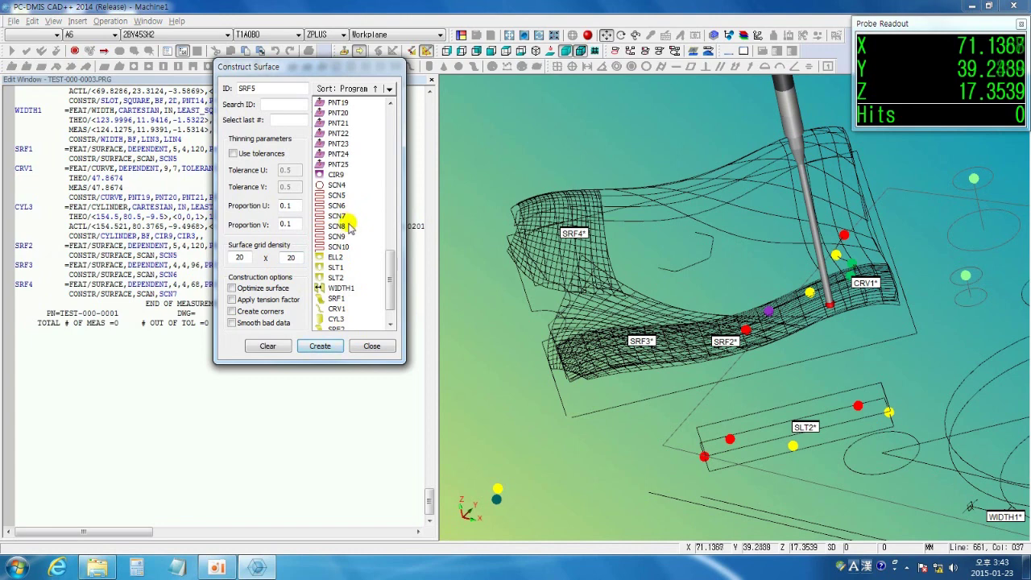
{"action": "left_click", "coordinate": [345, 226]}
{"action": "left_click", "coordinate": [334, 346]}
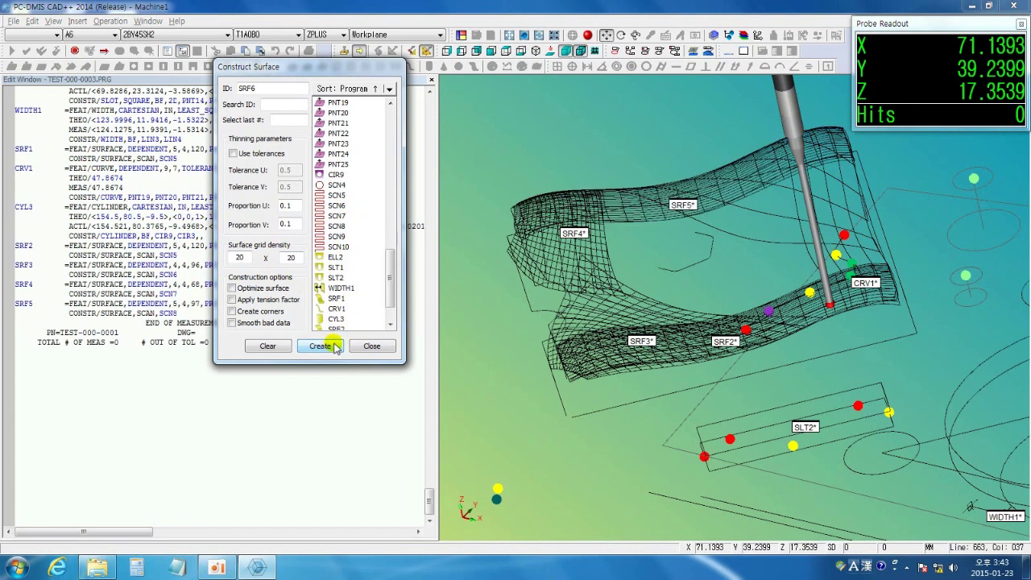
Construct separate surfaces from scans SCN9 and SCN10, inspect the surface meshes and leave the surface construction.
{"action": "left_click", "coordinate": [342, 237]}
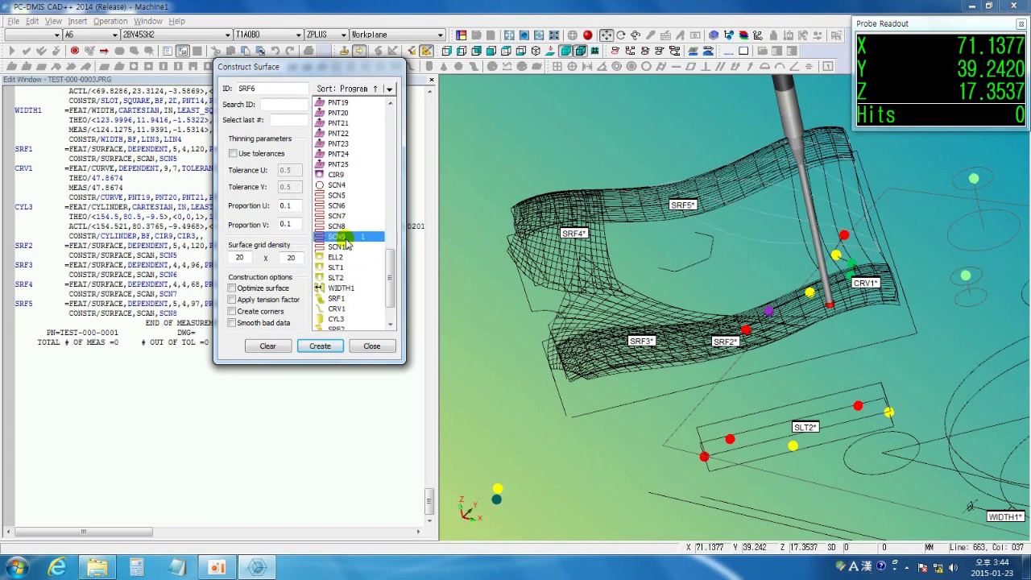
{"action": "left_click", "coordinate": [332, 345]}
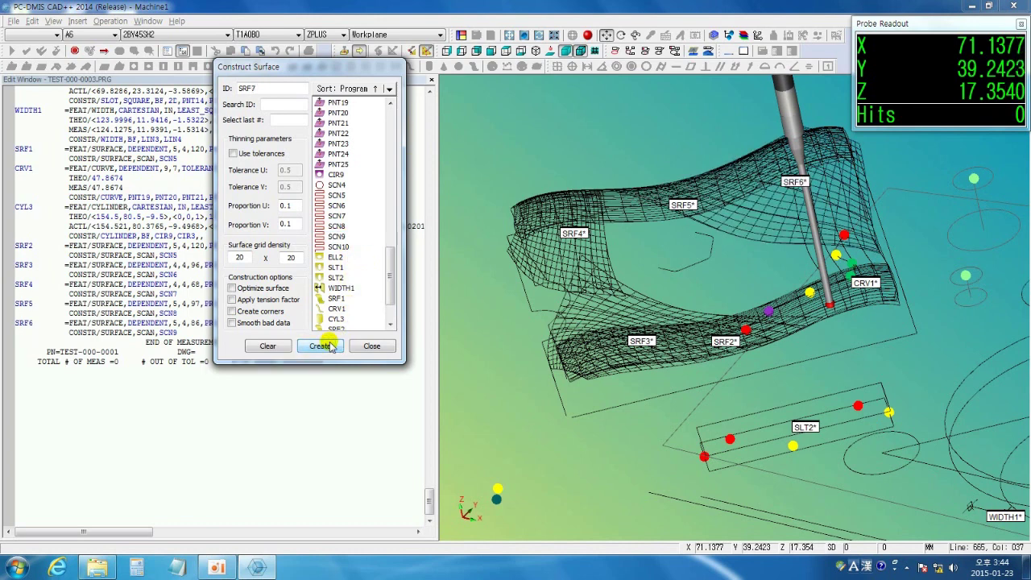
{"action": "left_click", "coordinate": [341, 247]}
{"action": "left_click", "coordinate": [323, 346]}
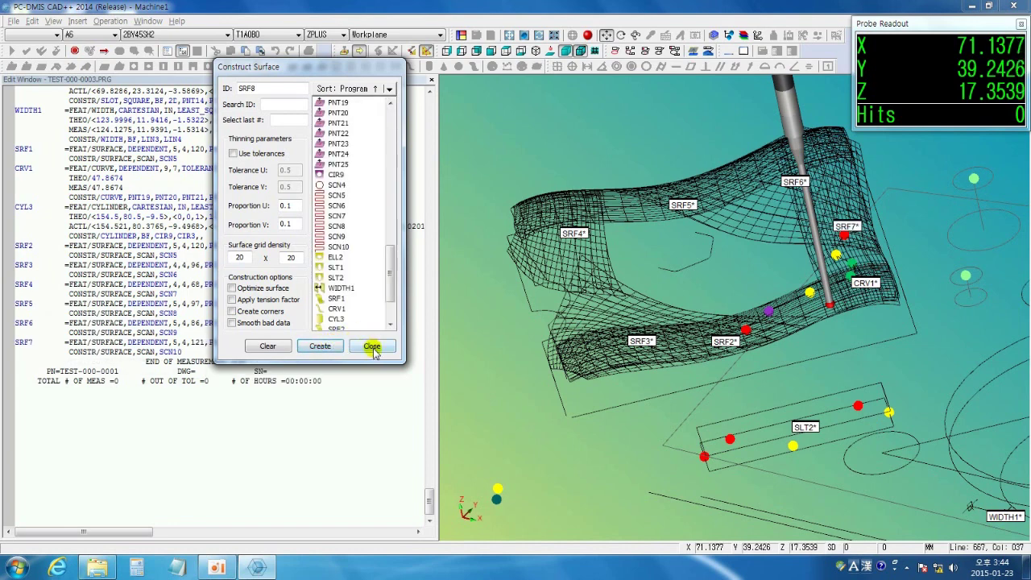
{"action": "middle_click_drag", "start_coordinate": [647, 341], "coordinate": [684, 282]}
{"action": "scroll", "coordinate": [742, 297], "scroll_direction": "up", "scroll_amount": 5}
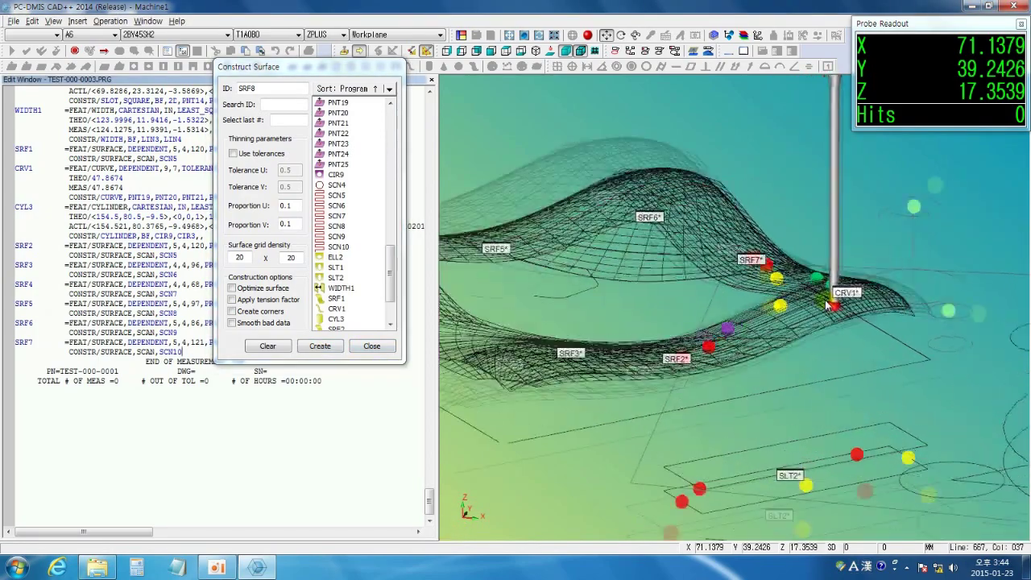
{"action": "middle_click_drag", "start_coordinate": [793, 292], "coordinate": [668, 333]}
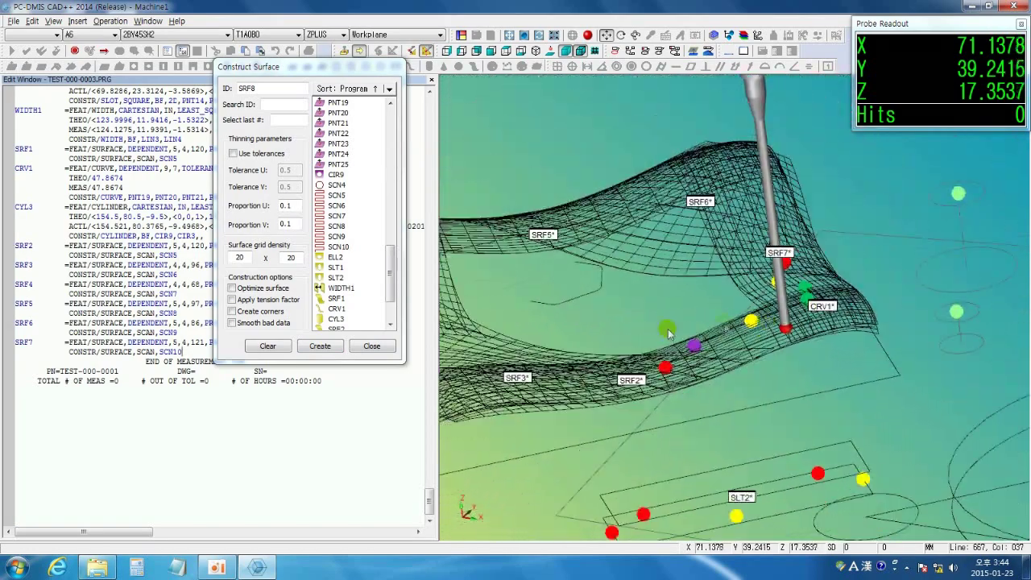
{"action": "left_click", "coordinate": [373, 347]}
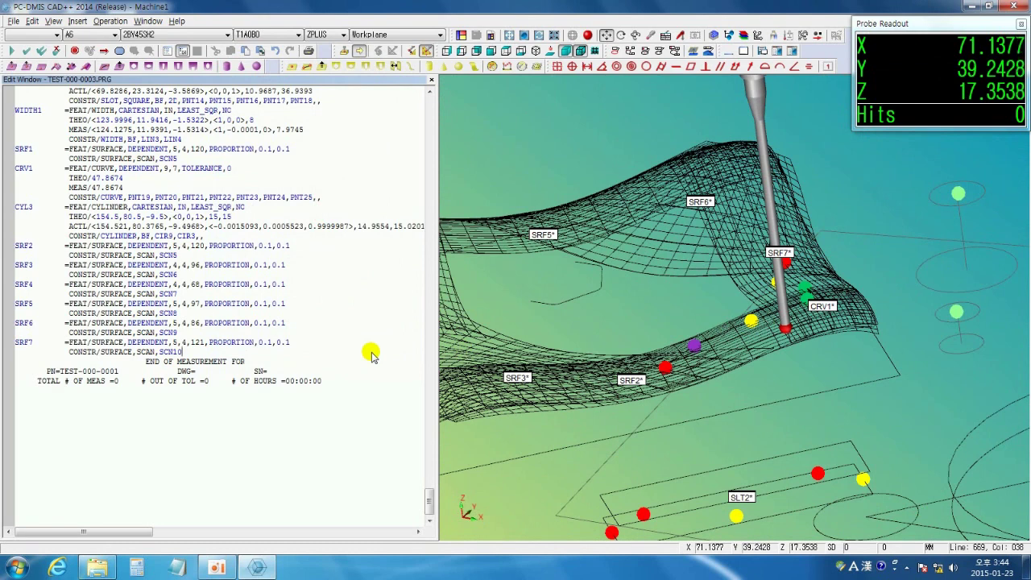
Construct a feature set from scans SCN2, SCN1 and SCN3, and leave the feature set construction.
{"action": "left_click", "coordinate": [491, 67]}
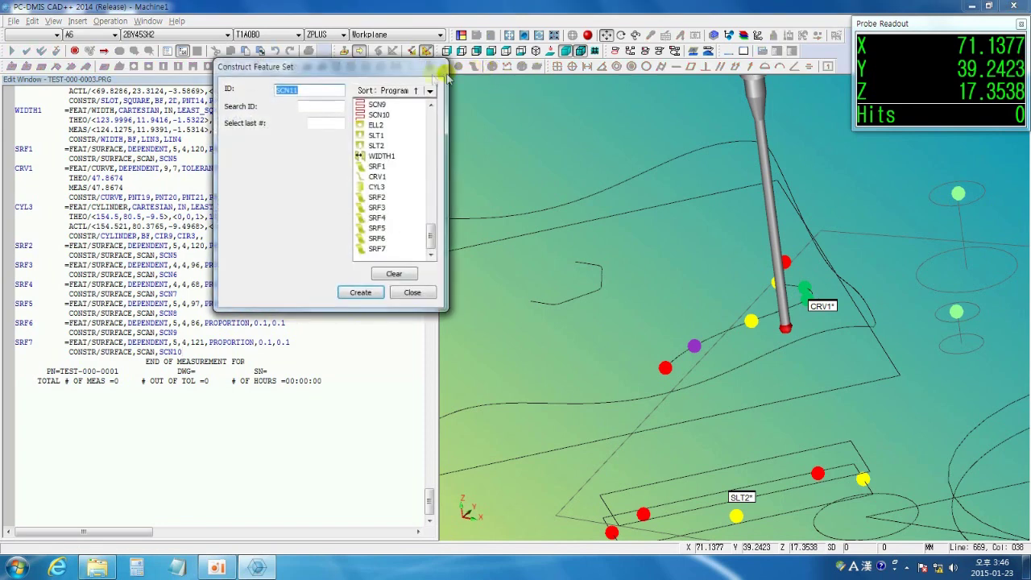
{"action": "left_click_drag", "start_coordinate": [411, 71], "coordinate": [353, 86]}
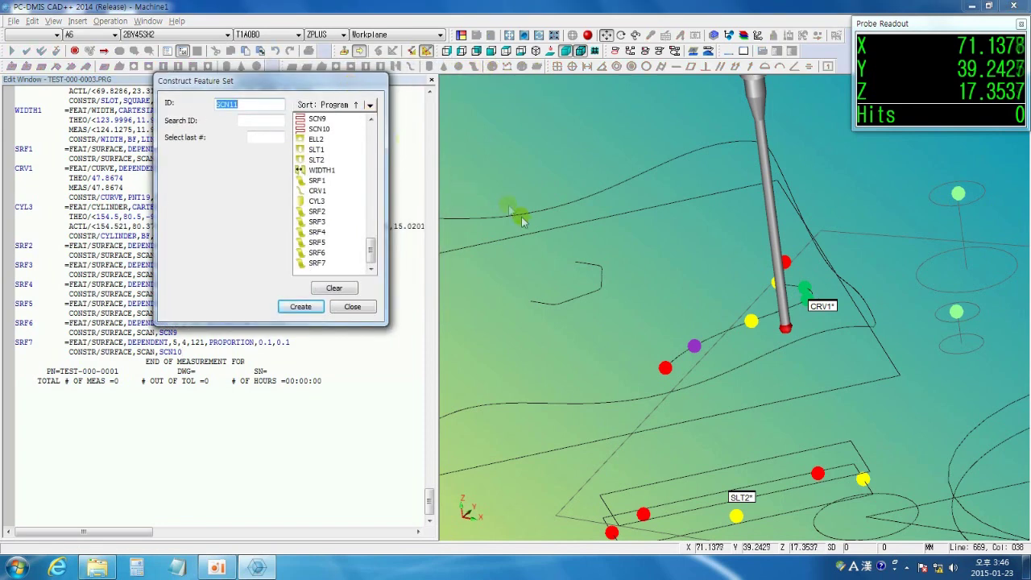
{"action": "scroll", "coordinate": [659, 273], "scroll_direction": "down", "scroll_amount": 5}
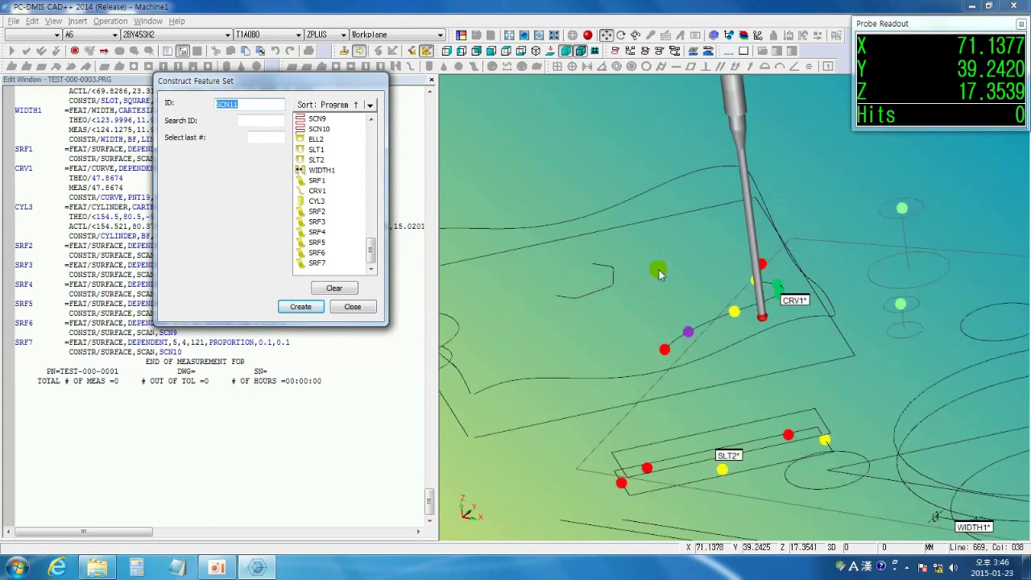
{"action": "right_click_drag", "start_coordinate": [587, 308], "coordinate": [652, 347]}
{"action": "scroll", "coordinate": [635, 302], "scroll_direction": "up", "scroll_amount": 3}
{"action": "left_click", "coordinate": [635, 395]}
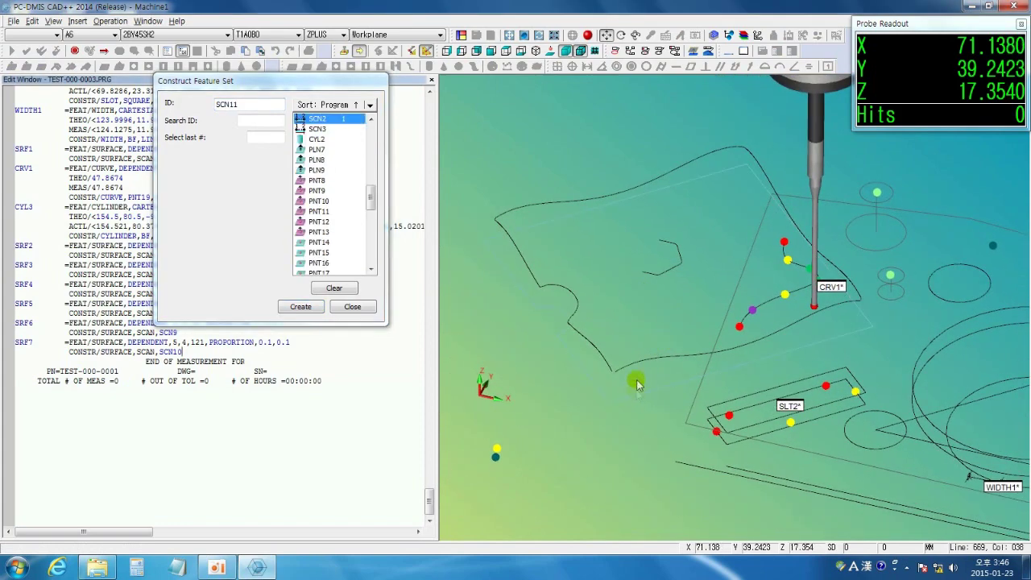
{"action": "left_click", "coordinate": [649, 352]}
{"action": "left_click", "coordinate": [670, 271]}
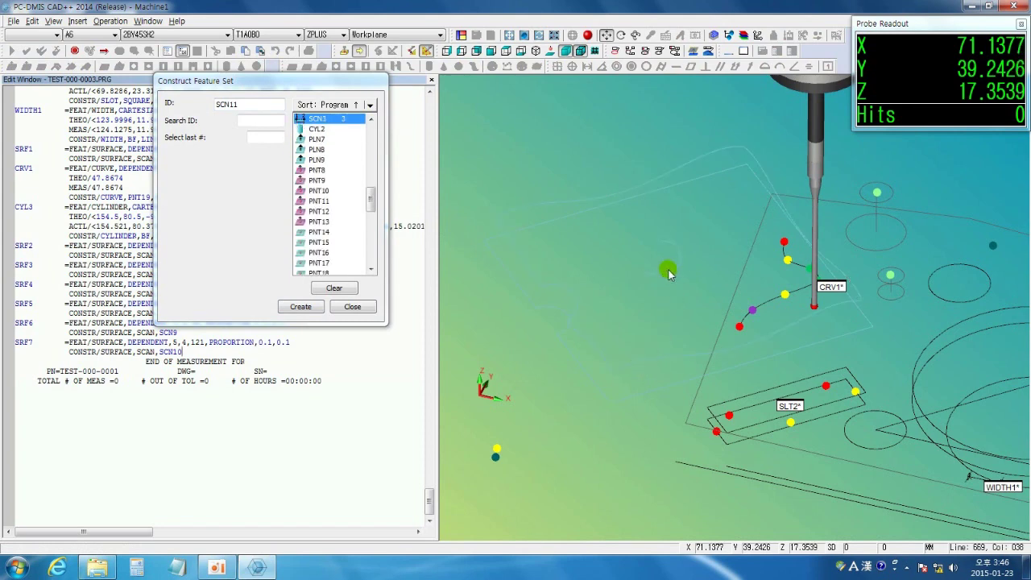
{"action": "left_click", "coordinate": [302, 307]}
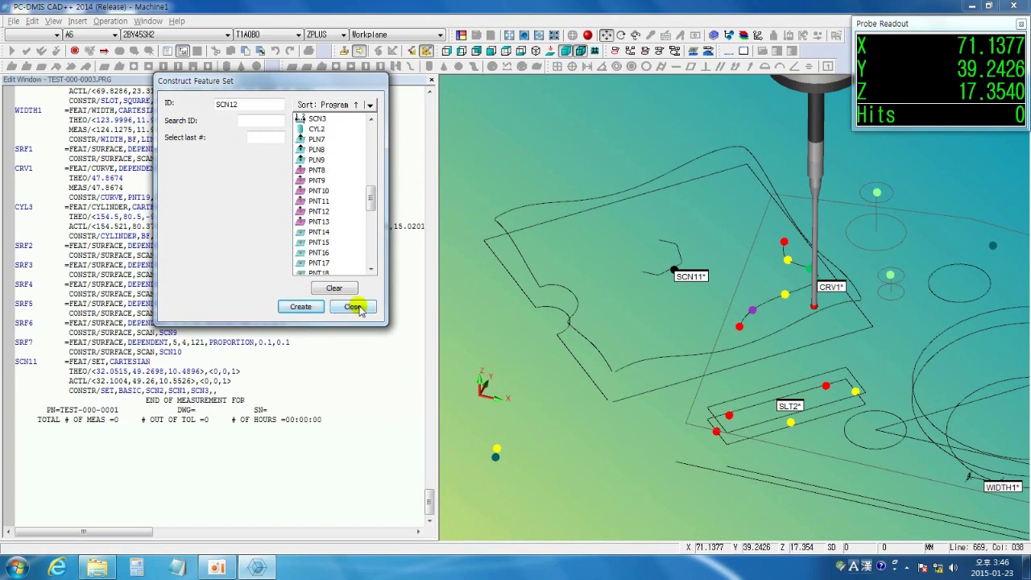
{"action": "left_click", "coordinate": [353, 307]}
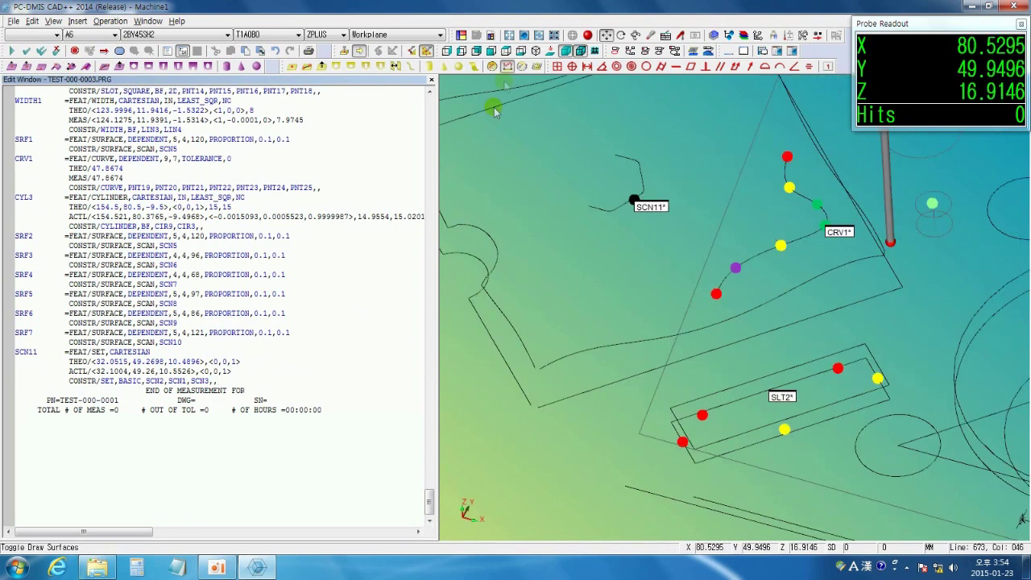
Start a filter feature construction on scan SCN1 and compare the linear and polar settings of the Gaussian filter.
{"action": "left_click", "coordinate": [507, 67]}
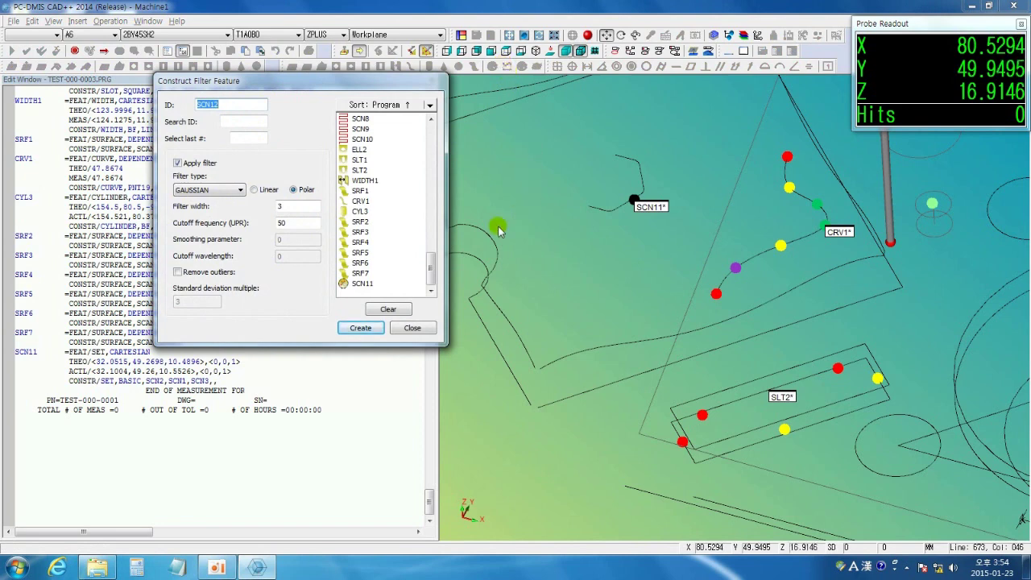
{"action": "left_click", "coordinate": [557, 359]}
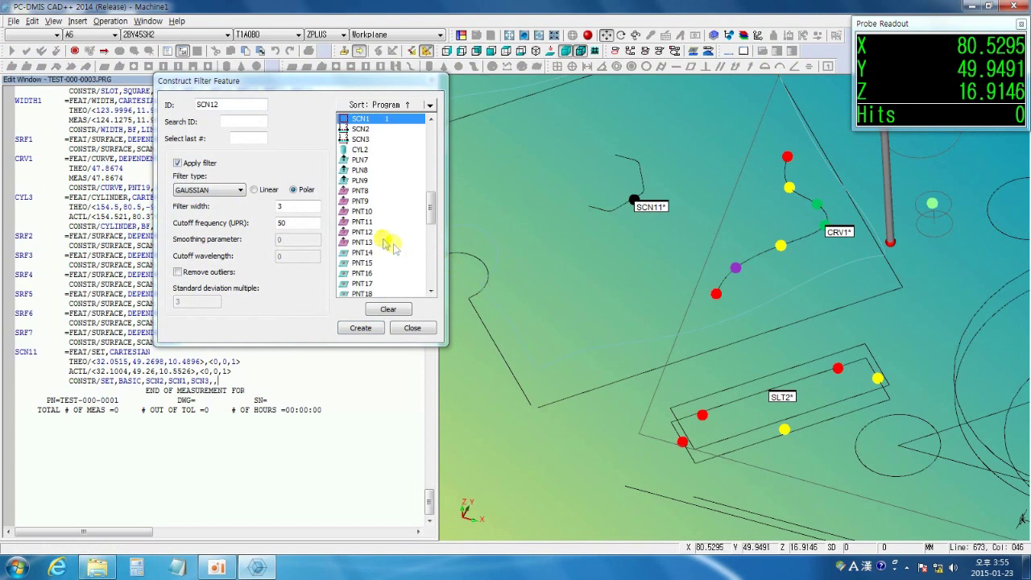
{"action": "left_click", "coordinate": [233, 191]}
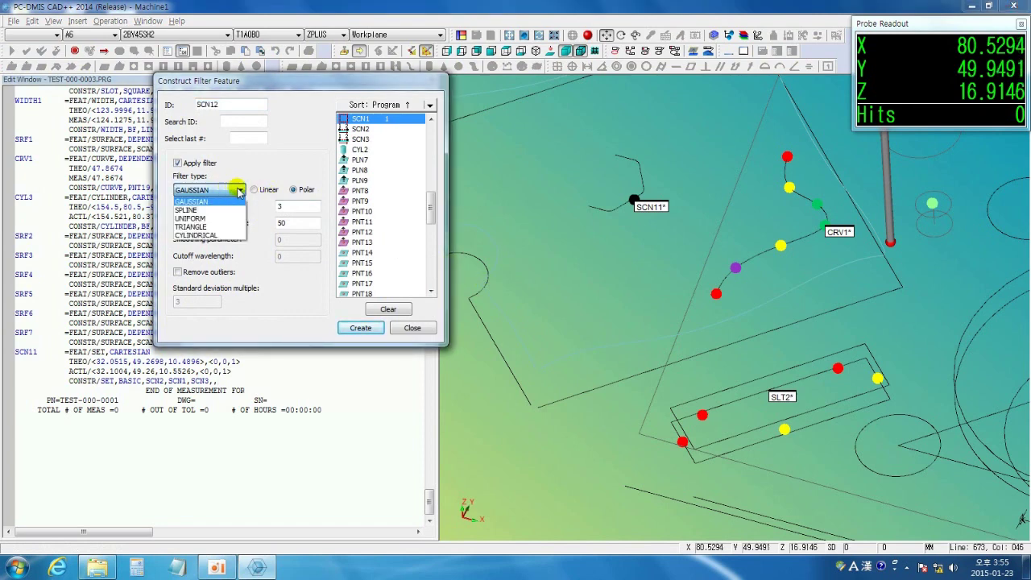
{"action": "left_click", "coordinate": [238, 191]}
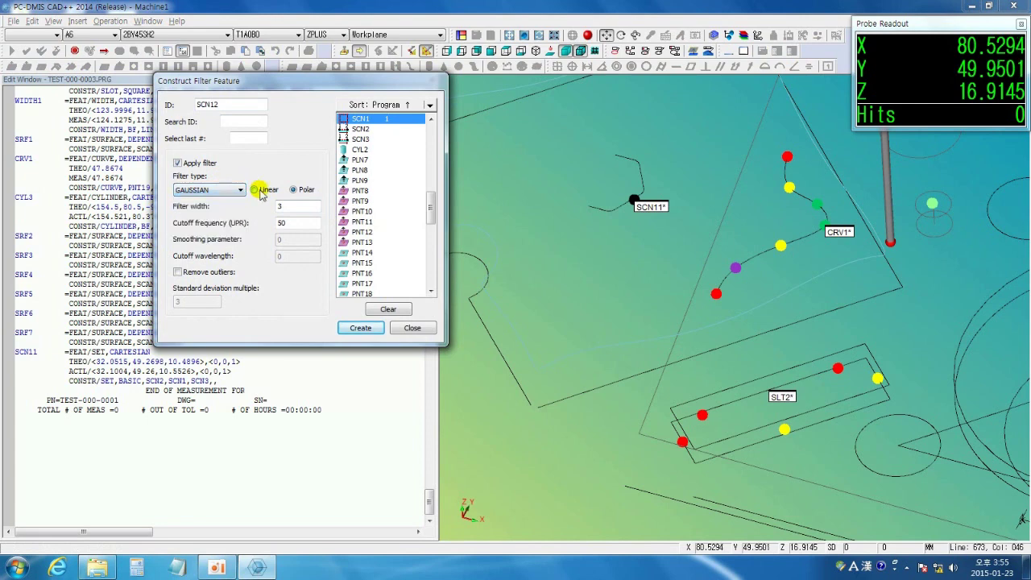
{"action": "left_click", "coordinate": [259, 191]}
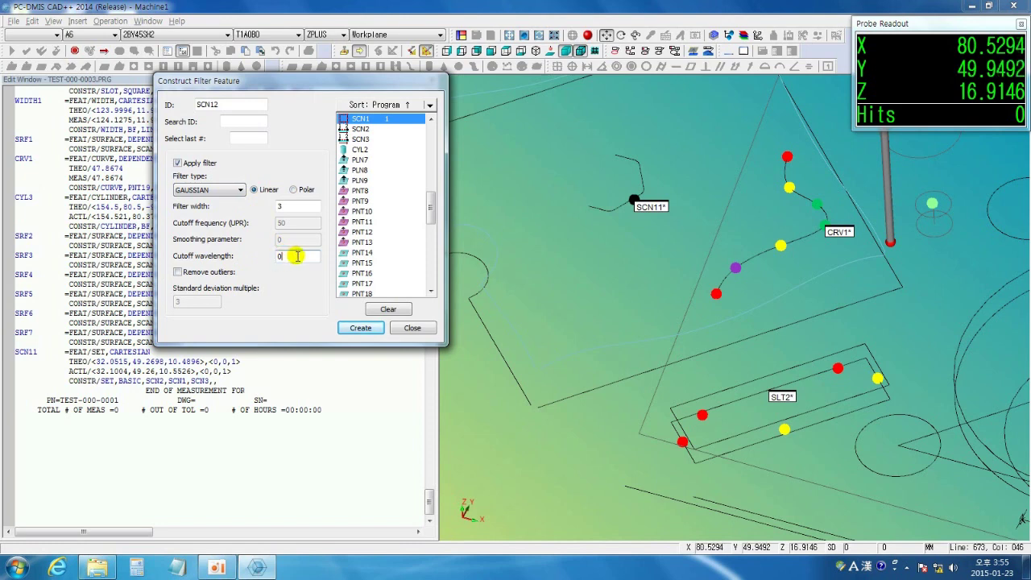
{"action": "left_click", "coordinate": [295, 191]}
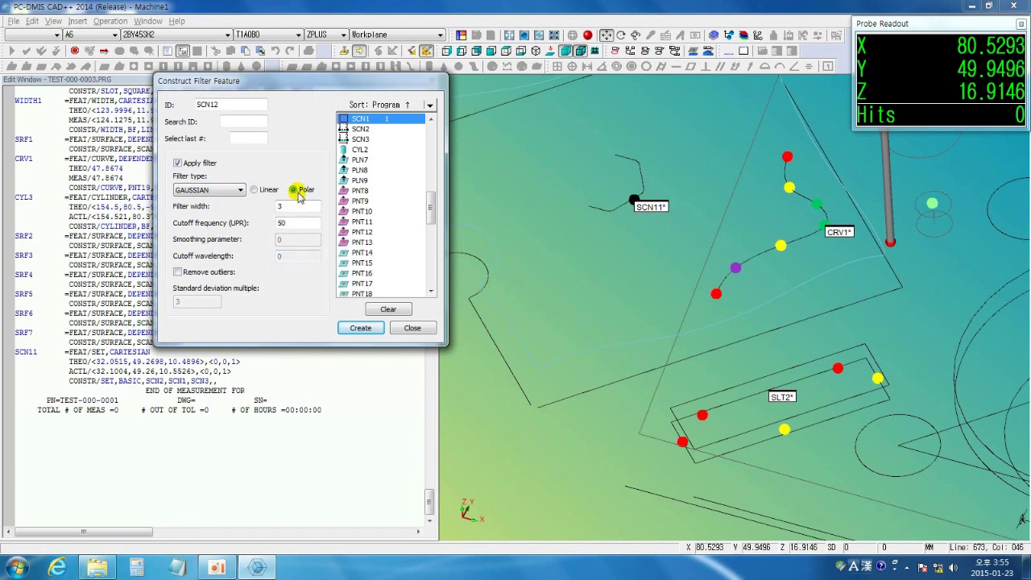
{"action": "double_click", "coordinate": [286, 222]}
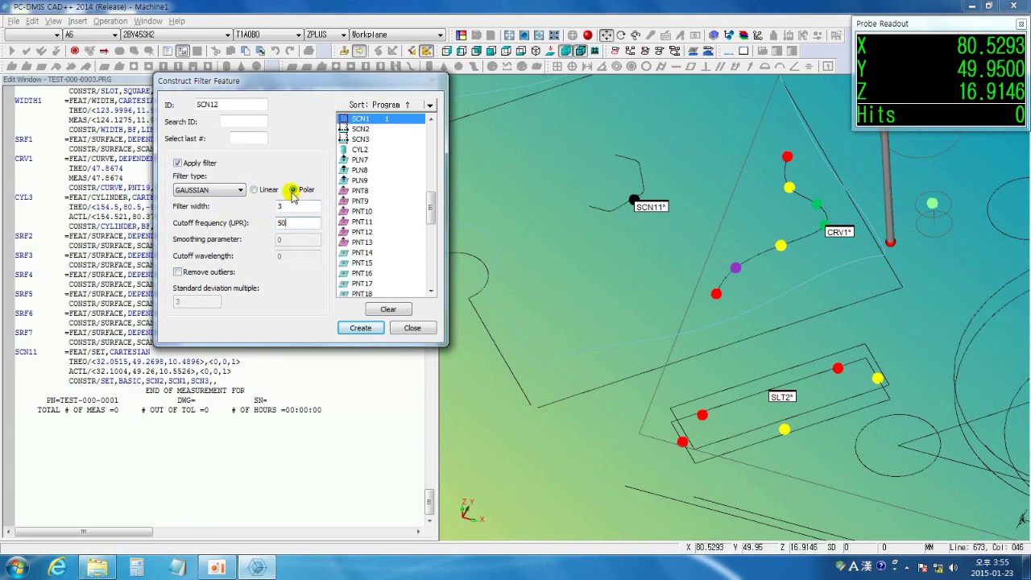
Enable outlier removal, make the Gaussian filter linear with a cutoff wavelength of 2.5, and create the filtered set.
{"action": "left_click", "coordinate": [199, 274]}
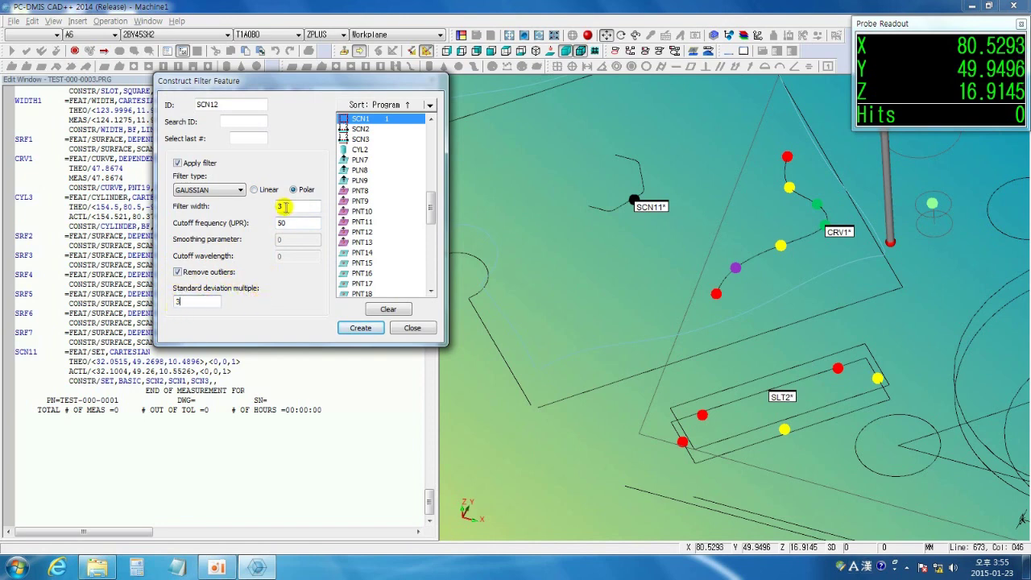
{"action": "left_click", "coordinate": [257, 190]}
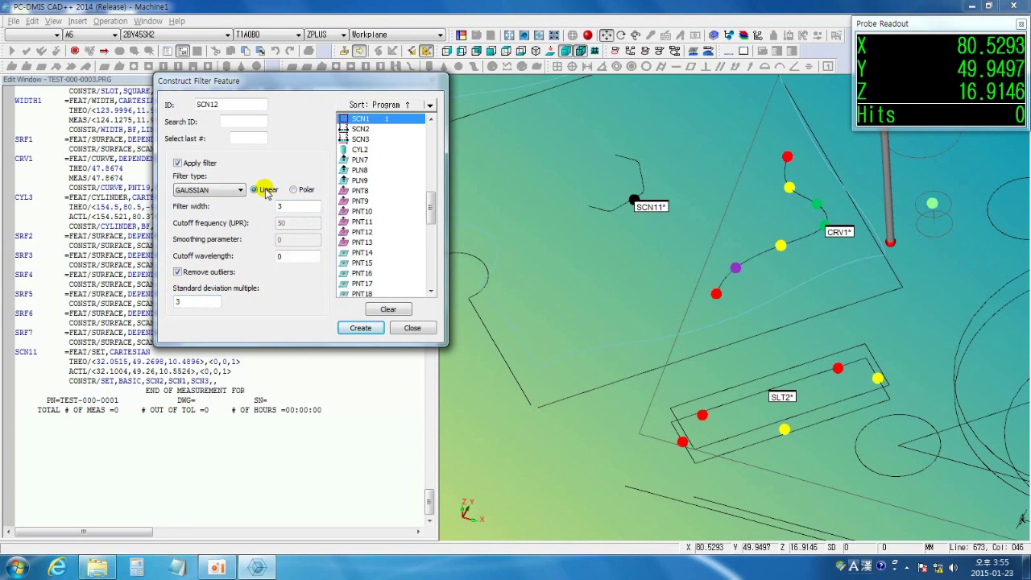
{"action": "left_click_drag", "start_coordinate": [300, 256], "coordinate": [269, 255]}
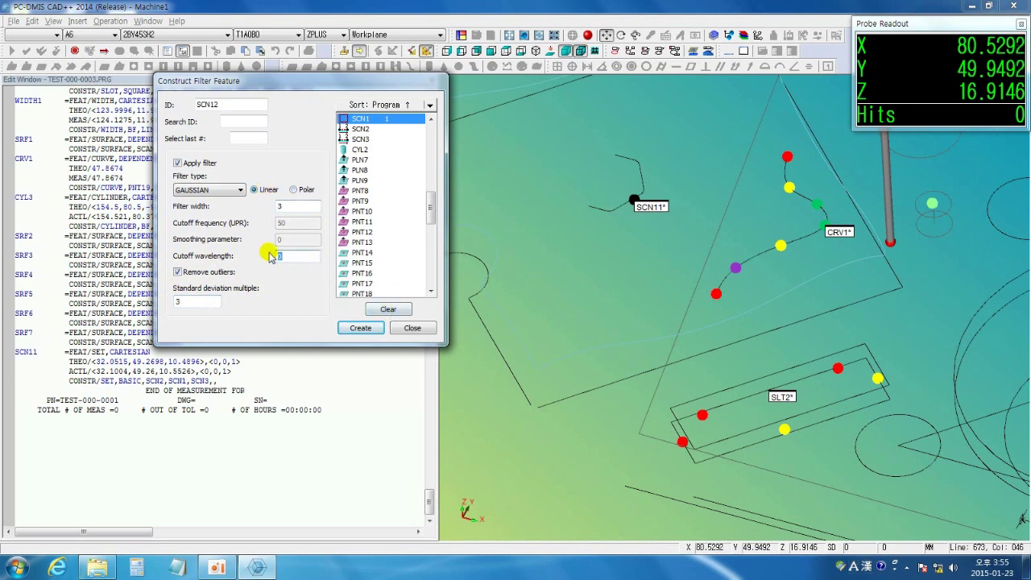
{"action": "type", "text": "2.5"}
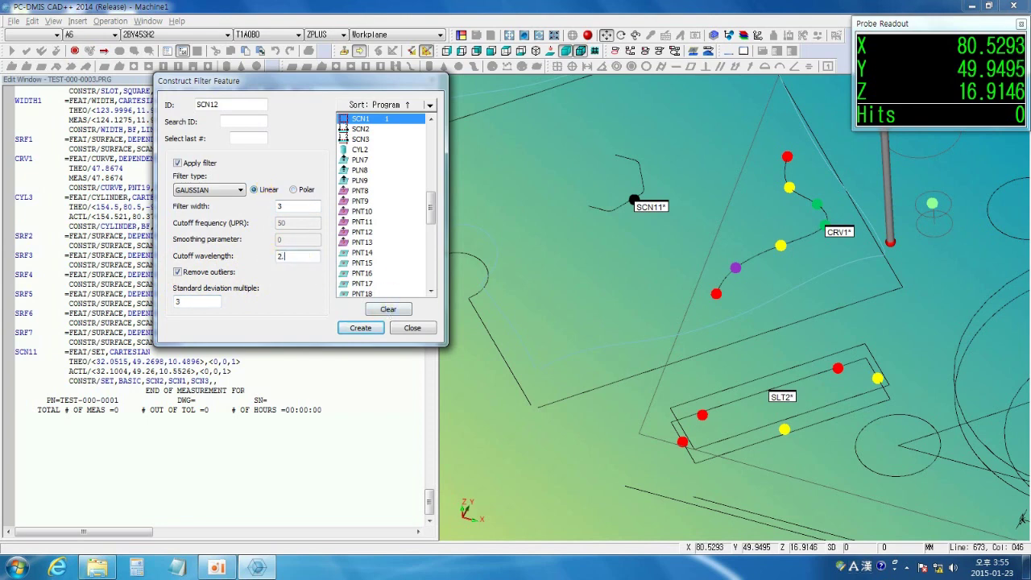
{"action": "left_click", "coordinate": [361, 329]}
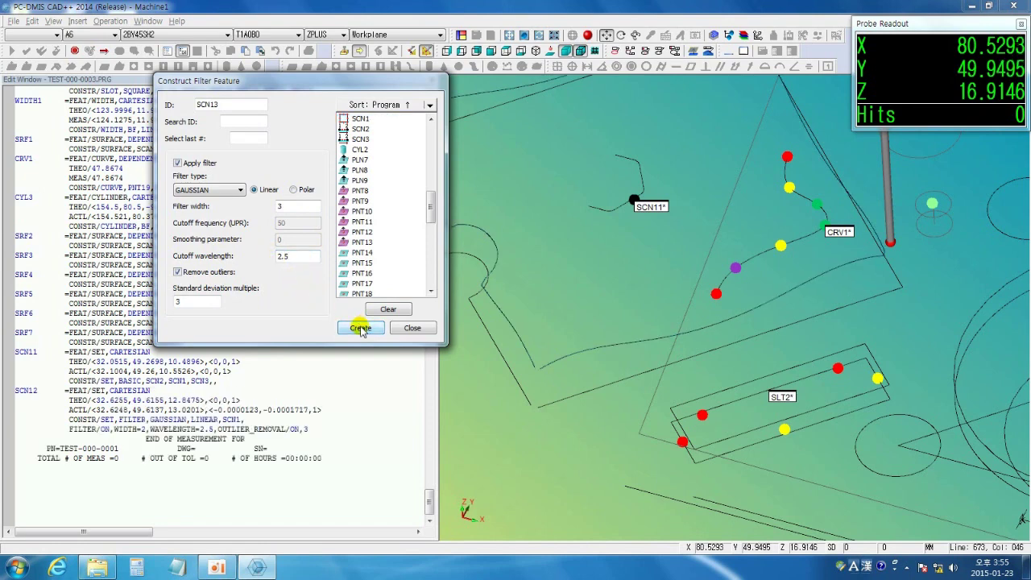
{"action": "left_click", "coordinate": [411, 329]}
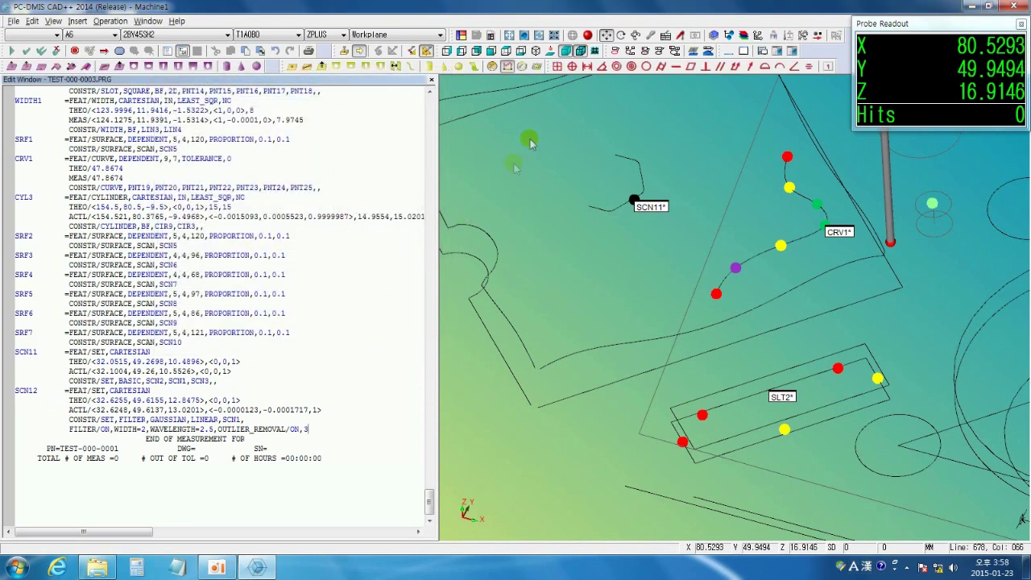
Start a generic circle feature and set its measured values to X 100, Y 200, Z 300 and diameter 200.
{"action": "left_click", "coordinate": [523, 70]}
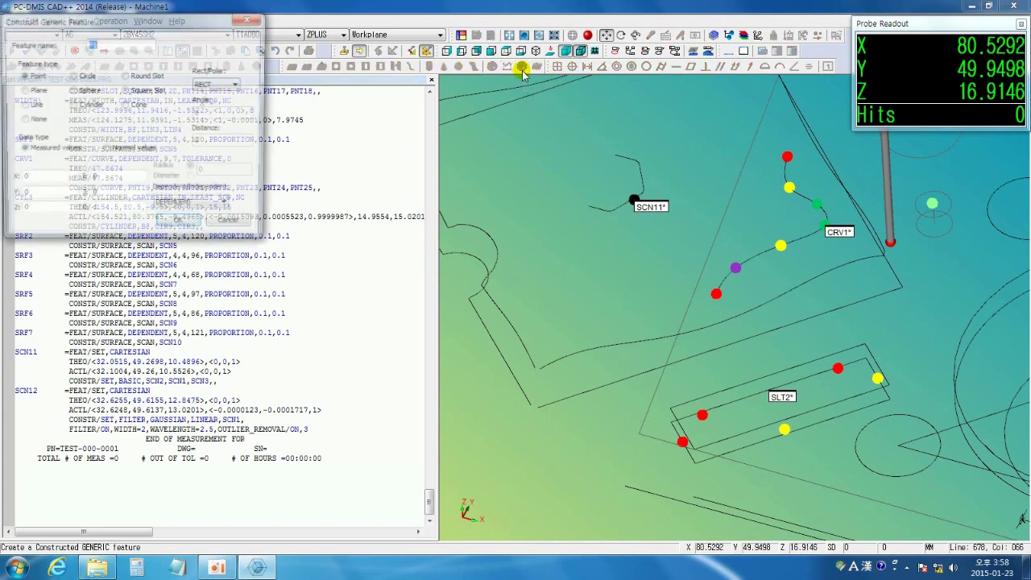
{"action": "left_click_drag", "start_coordinate": [201, 21], "coordinate": [353, 108]}
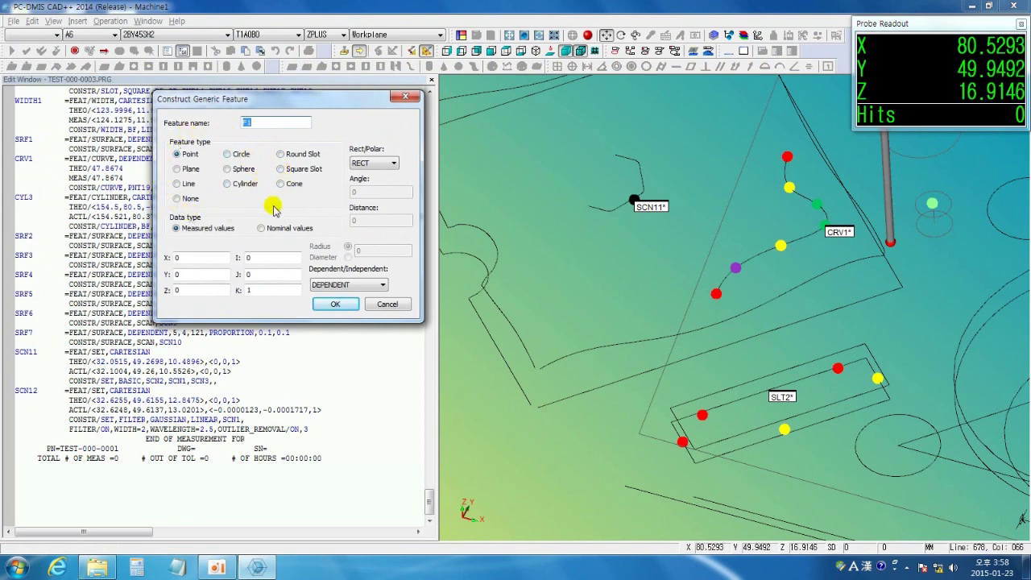
{"action": "left_click", "coordinate": [236, 156]}
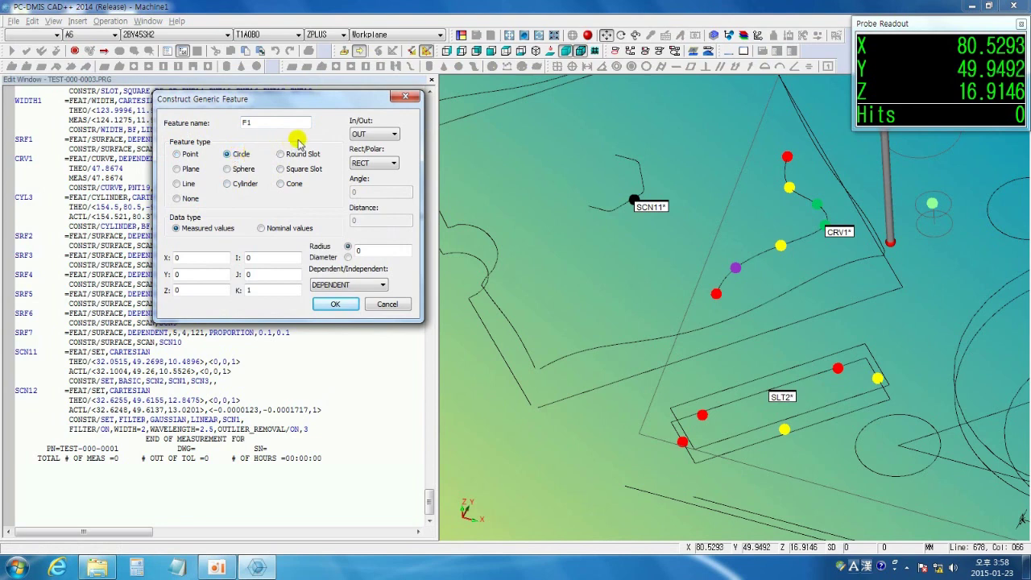
{"action": "double_click", "coordinate": [188, 259]}
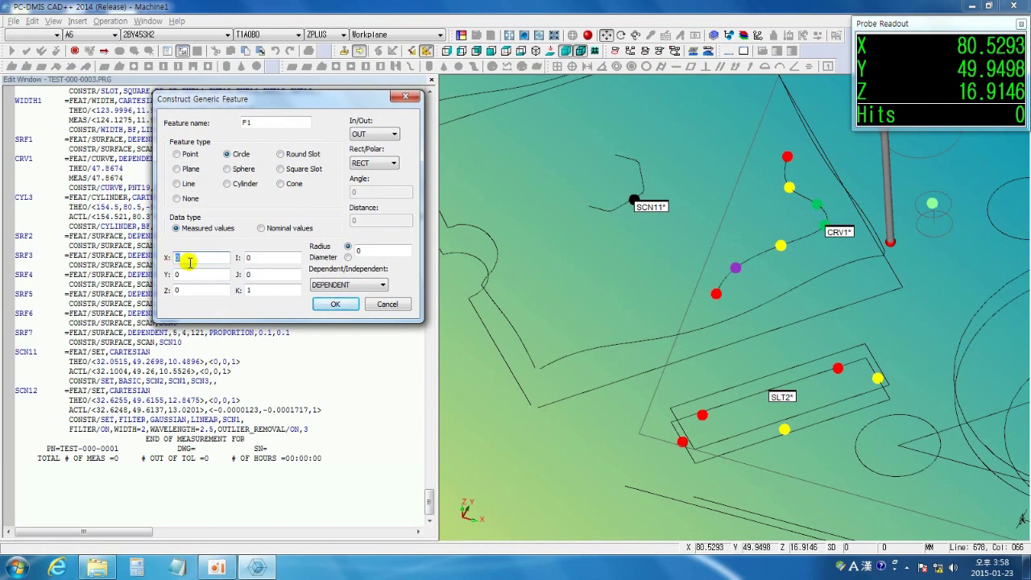
{"action": "type", "text": "100"}
{"action": "double_click", "coordinate": [185, 274]}
{"action": "type", "text": "200"}
{"action": "double_click", "coordinate": [185, 290]}
{"action": "type", "text": "300"}
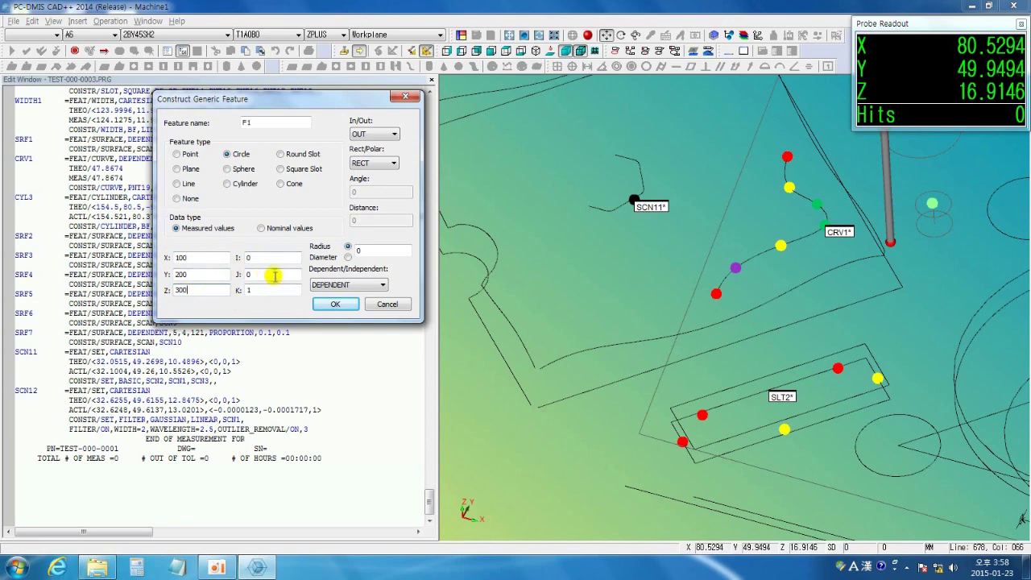
{"action": "left_click", "coordinate": [348, 257]}
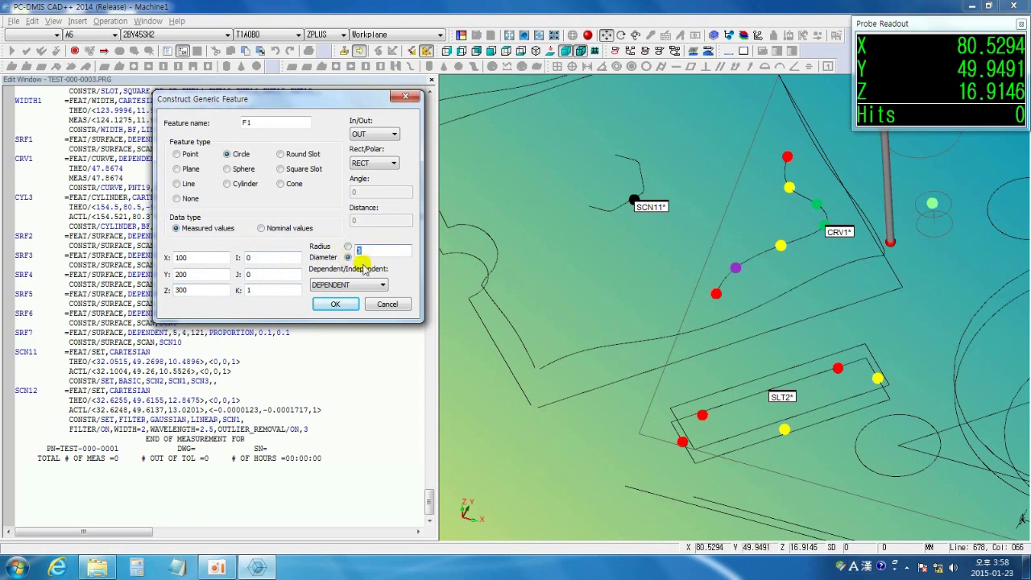
{"action": "type", "text": "200"}
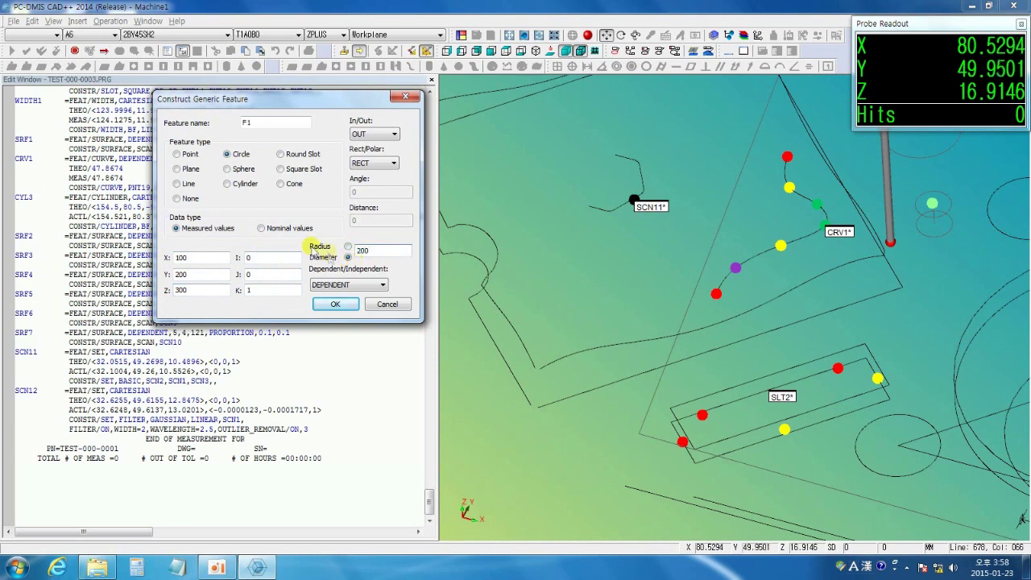
Set the generic circle's nominal values to X 100, Y 200, Z 30 and diameter 200, and create the feature.
{"action": "left_click", "coordinate": [276, 229]}
{"action": "double_click", "coordinate": [171, 257]}
{"action": "type", "text": "100"}
{"action": "double_click", "coordinate": [179, 274]}
{"action": "type", "text": "200"}
{"action": "double_click", "coordinate": [174, 290]}
{"action": "type", "text": "30"}
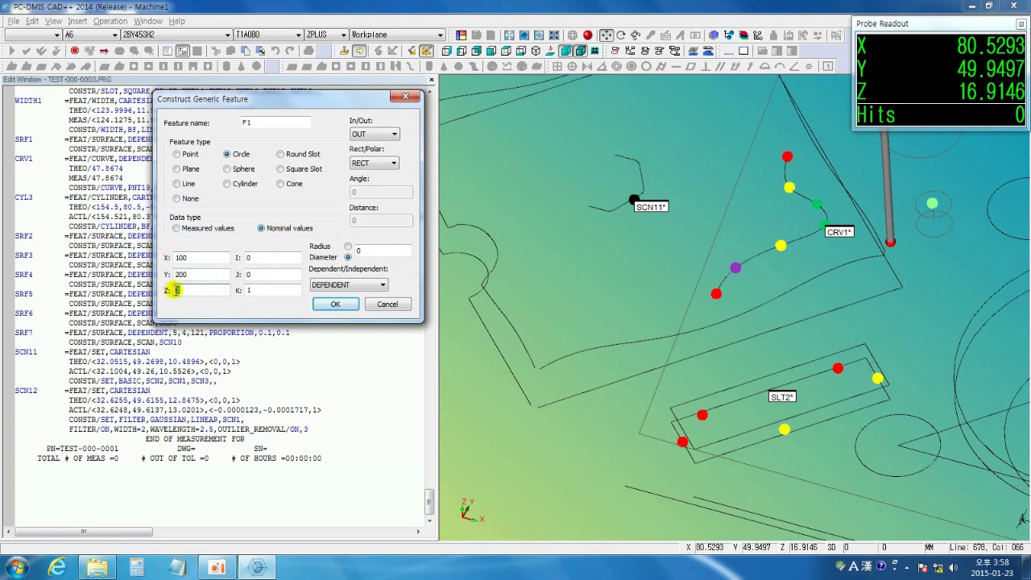
{"action": "double_click", "coordinate": [356, 251]}
{"action": "type", "text": "200"}
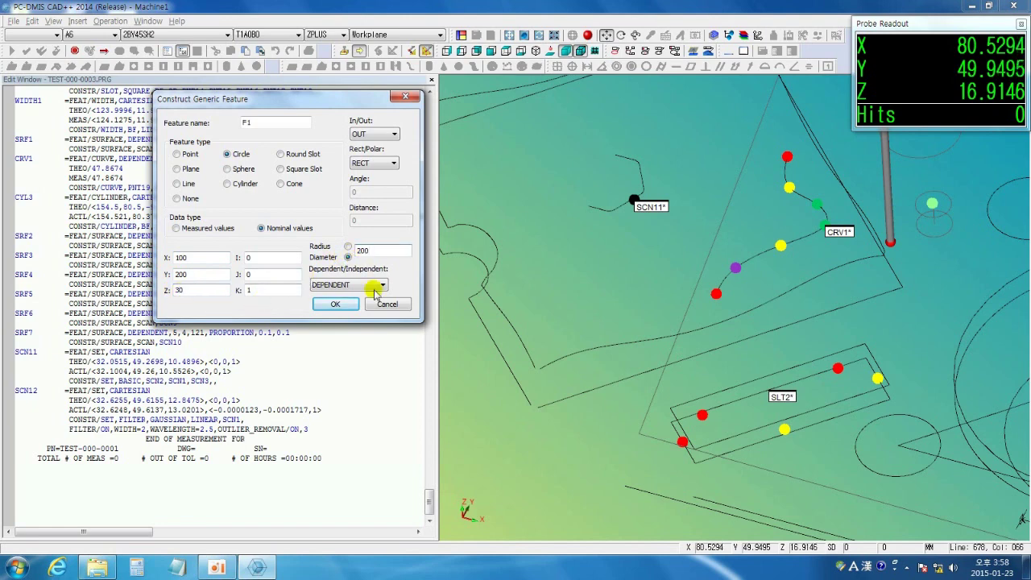
{"action": "left_click", "coordinate": [337, 303]}
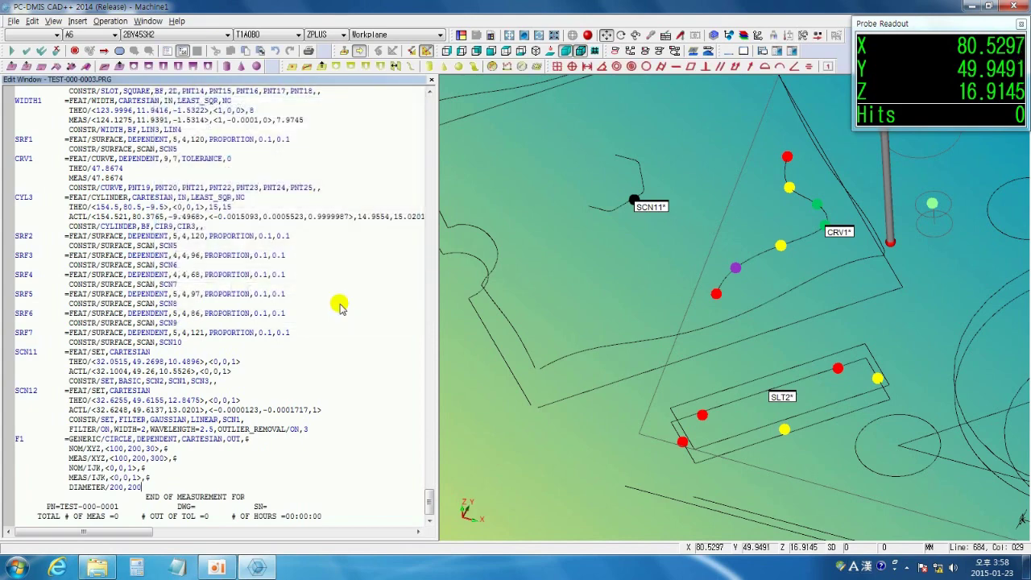
Examine where the generic circle lies relative to the probe and the part's other features.
{"action": "scroll", "coordinate": [630, 312], "scroll_direction": "down", "scroll_amount": 1}
{"action": "scroll", "coordinate": [630, 314], "scroll_direction": "down", "scroll_amount": 6}
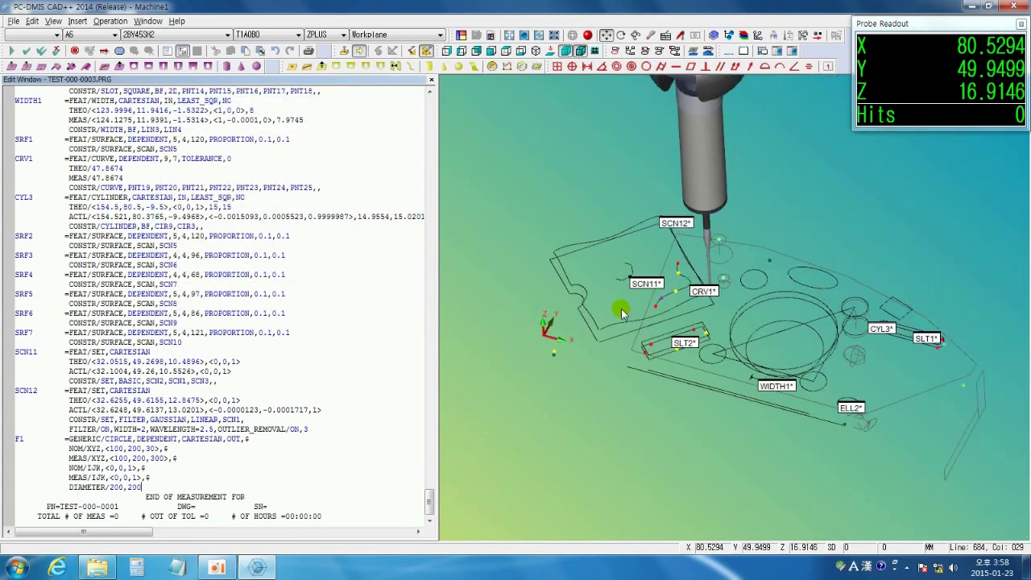
{"action": "scroll", "coordinate": [619, 311], "scroll_direction": "down", "scroll_amount": 1}
{"action": "middle_click_drag", "start_coordinate": [611, 311], "coordinate": [642, 284]}
{"action": "right_click_drag", "start_coordinate": [618, 281], "coordinate": [618, 341]}
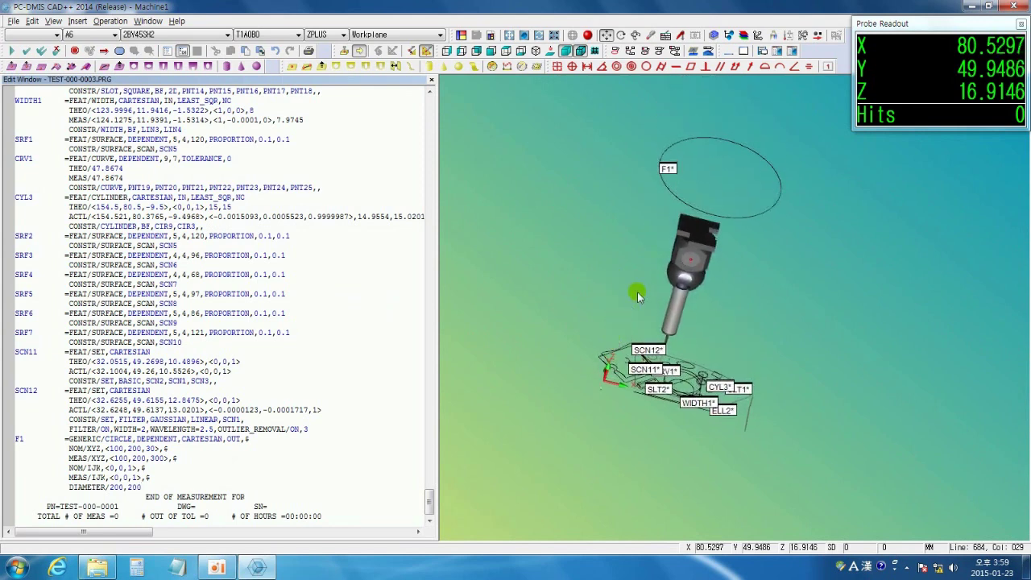
{"action": "mouse_move", "coordinate": [726, 231]}
{"action": "middle_mouse_down"}
{"action": "mouse_move", "coordinate": [664, 191]}
{"action": "mouse_move", "coordinate": [646, 206]}
{"action": "mouse_move", "coordinate": [713, 239]}
{"action": "middle_mouse_up"}
{"action": "scroll", "coordinate": [731, 247], "scroll_direction": "up", "scroll_amount": 3}
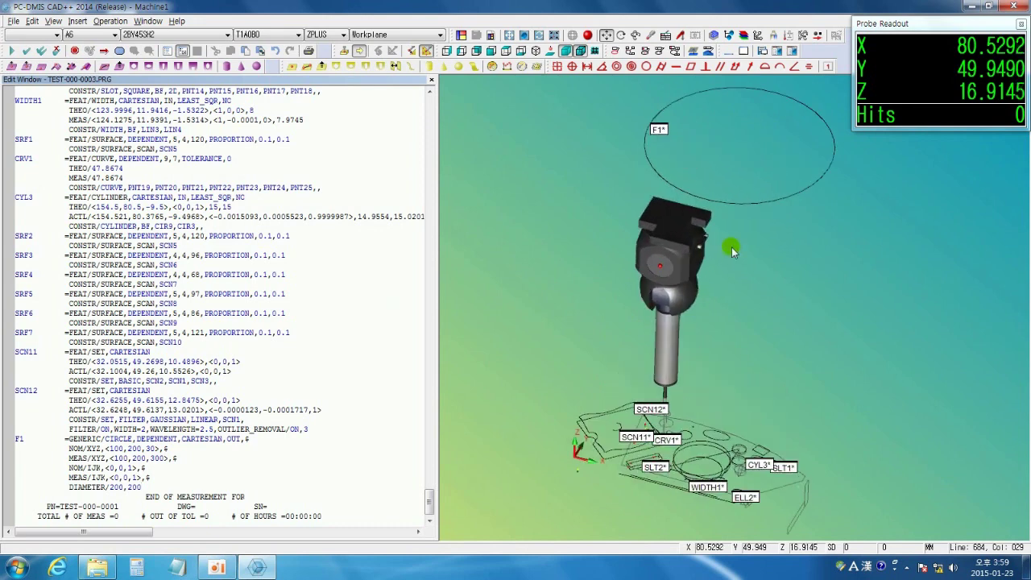
{"action": "right_click_drag", "start_coordinate": [720, 282], "coordinate": [695, 229]}
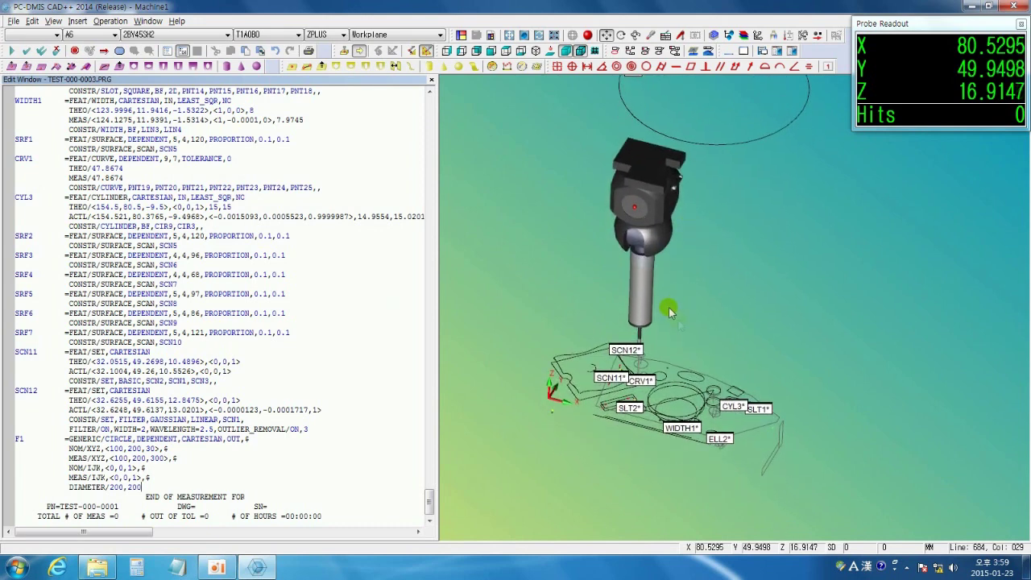
{"action": "scroll", "coordinate": [683, 393], "scroll_direction": "up", "scroll_amount": 2}
{"action": "scroll", "coordinate": [669, 376], "scroll_direction": "up", "scroll_amount": 1}
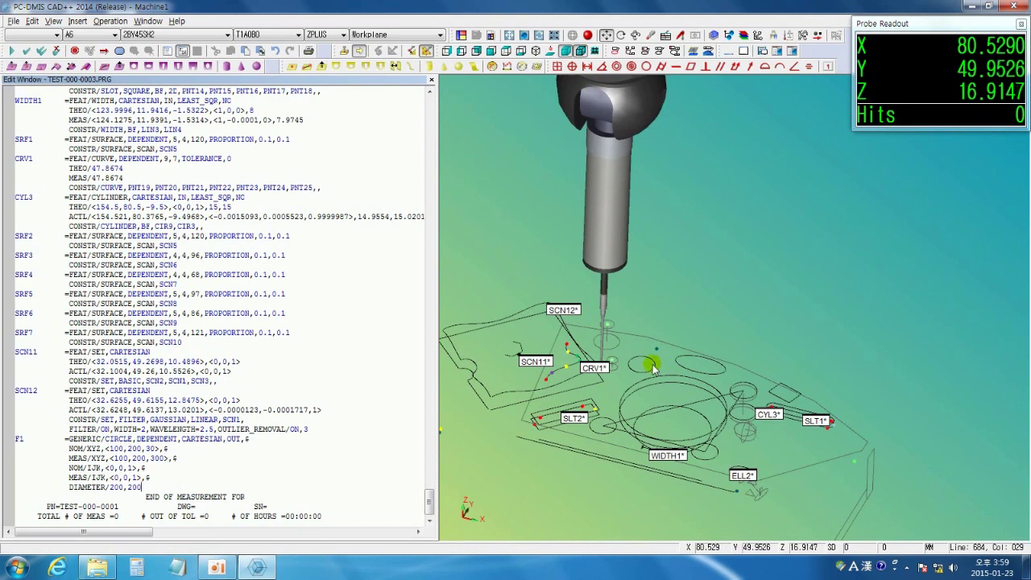
Label circle CIR4 in the model and set generic circle F1's measured X to the expression CIR4.X*2.
{"action": "left_click", "coordinate": [653, 367]}
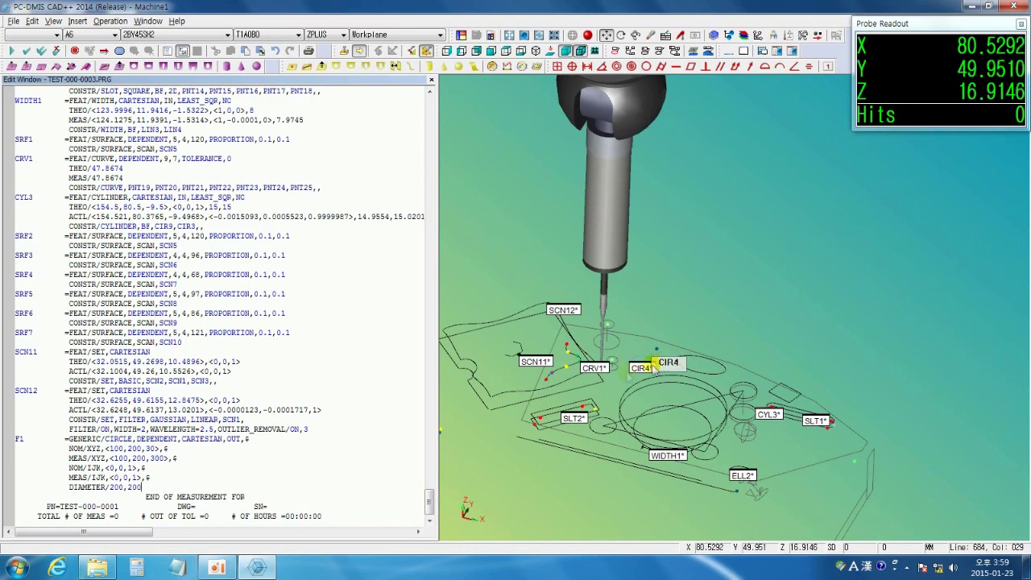
{"action": "double_click", "coordinate": [117, 458]}
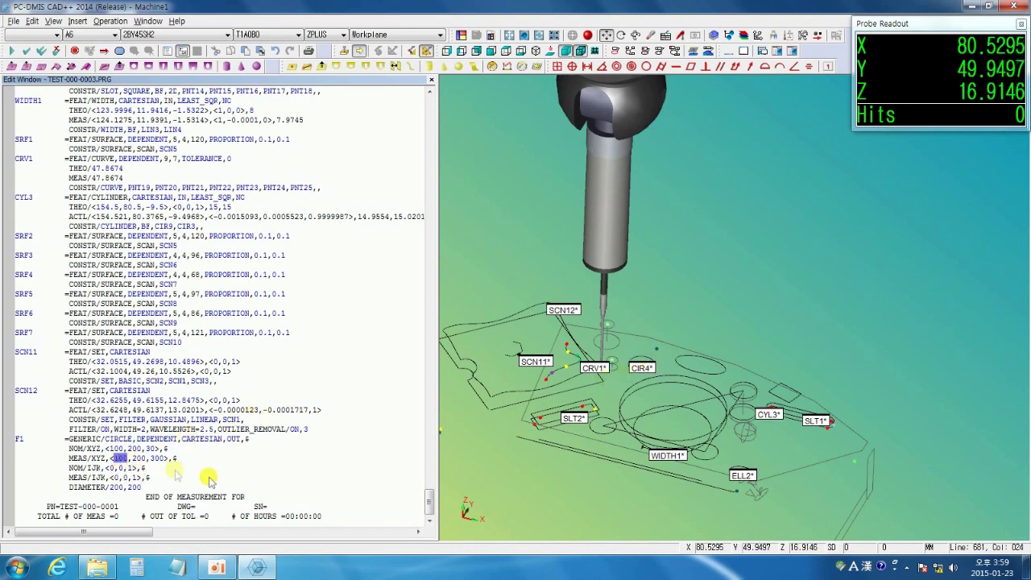
{"action": "type", "text": "c"}
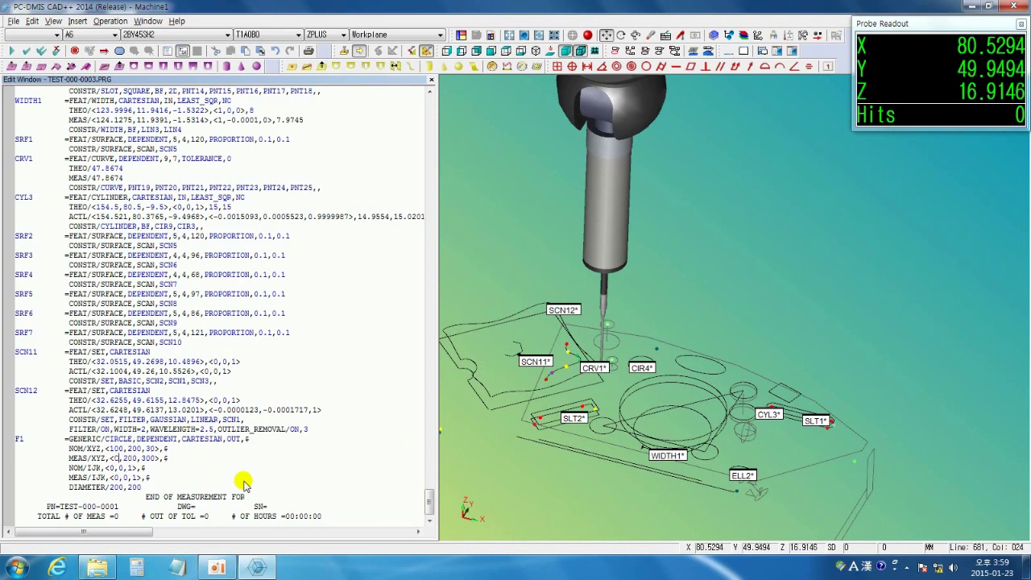
{"action": "type", "text": "ir"}
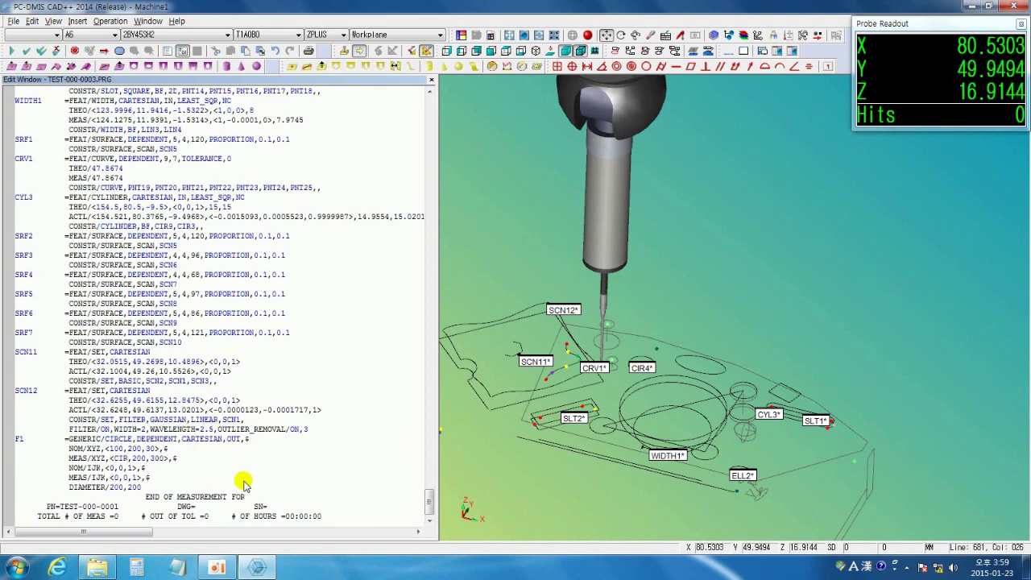
{"action": "type", "text": "4"}
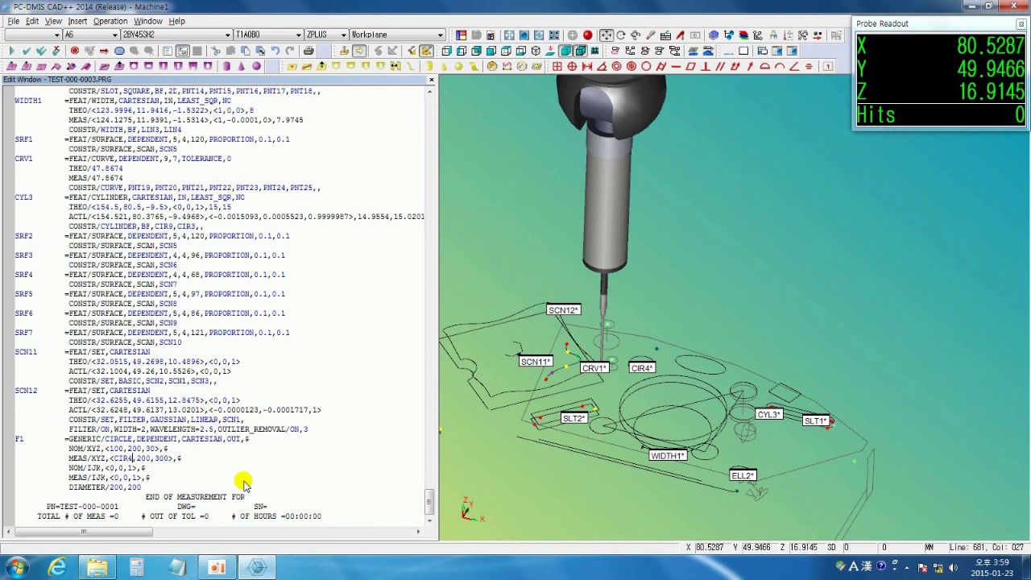
{"action": "type", "text": "."}
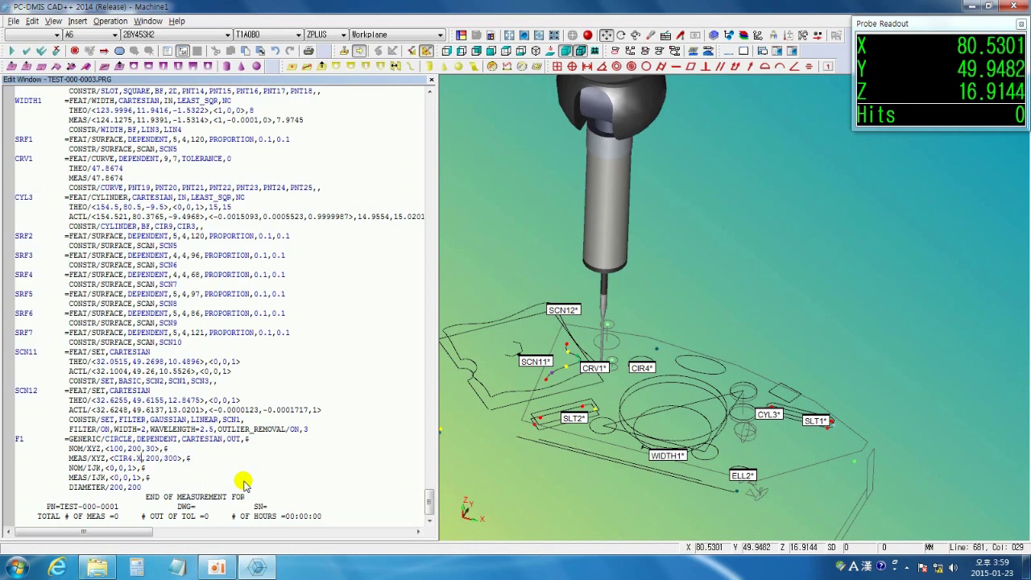
{"action": "type", "text": "X*2"}
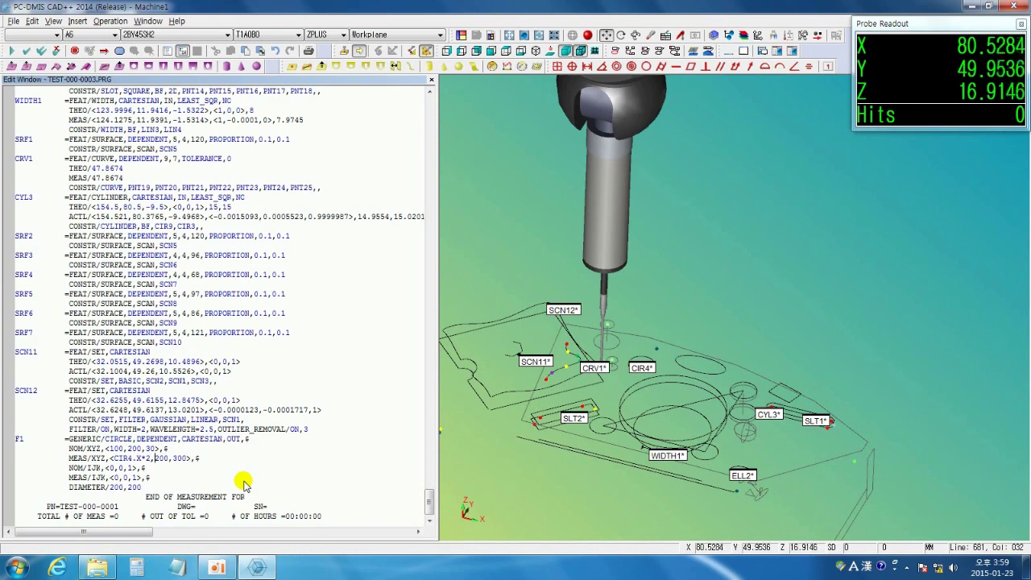
Set generic circle F1's measured Y to CIR4.Y*2 and its measured Z to CIR4.Z.
{"action": "key", "text": "Right"}
{"action": "key", "text": "Delete"}
{"action": "key", "text": "Delete"}
{"action": "key", "text": "Delete"}
{"action": "key", "text": "Delete"}
{"action": "type", "text": "C"}
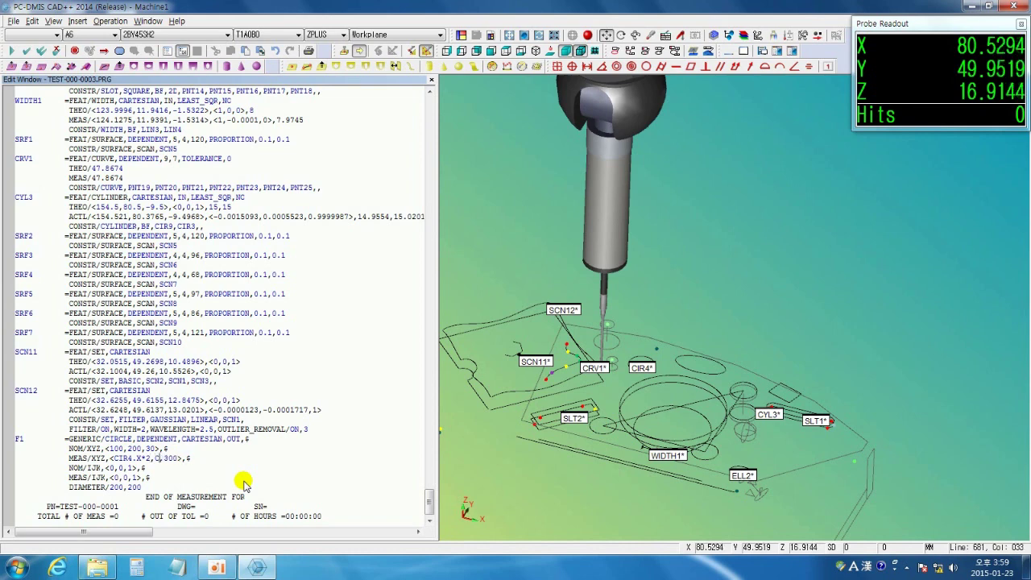
{"action": "type", "text": "IR4"}
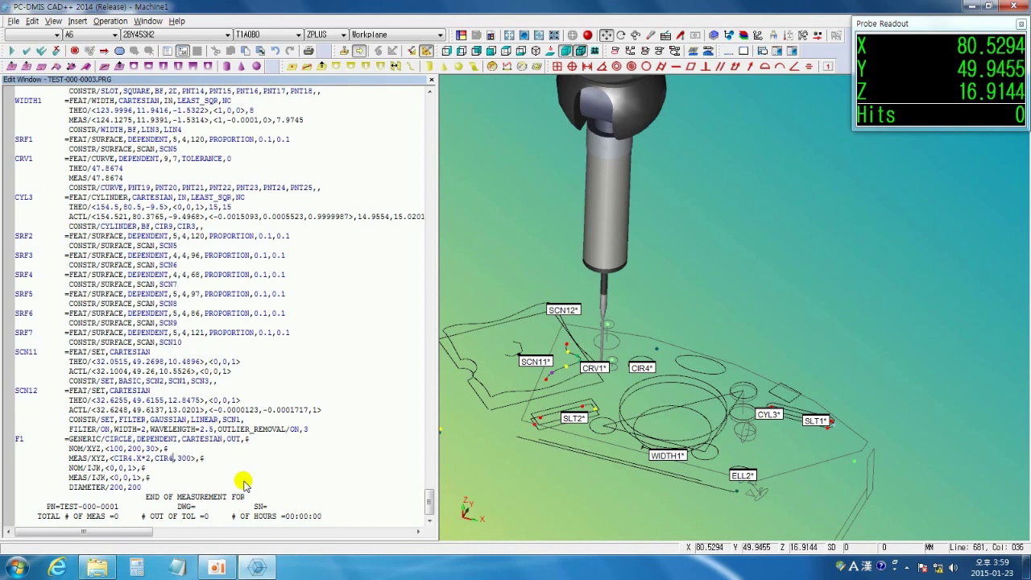
{"action": "type", "text": ".Y*2"}
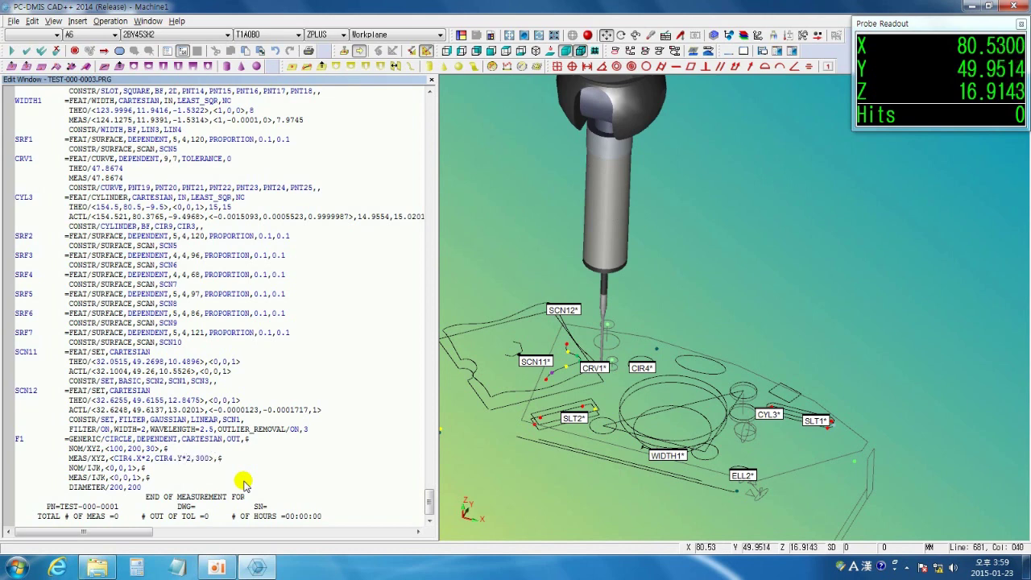
{"action": "key", "text": "Delete"}
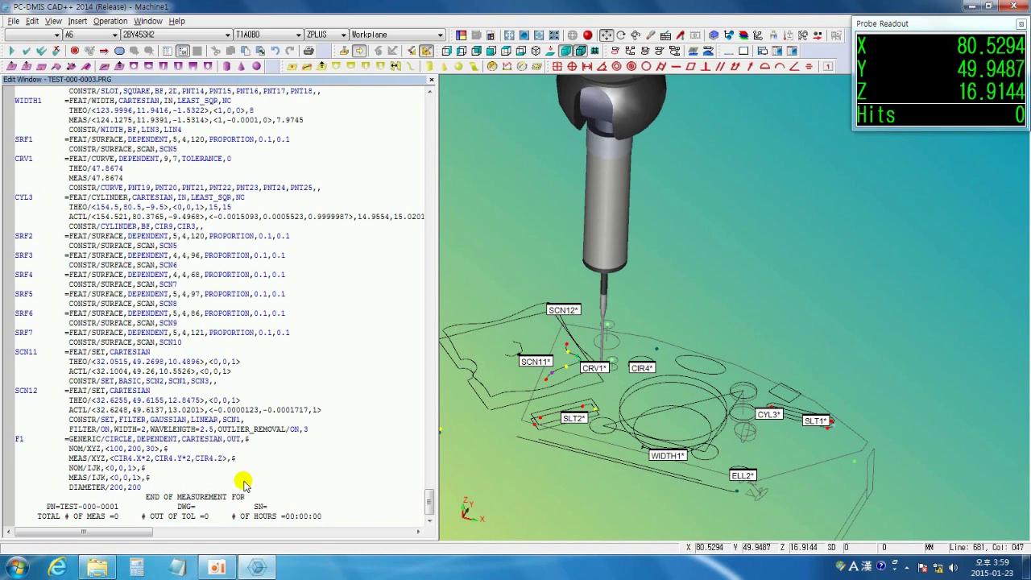
Set generic circle F1's measured diameter to CIR4.D*2 and check the updated circle against the part.
{"action": "key", "text": "Down"}
{"action": "key", "text": "Down"}
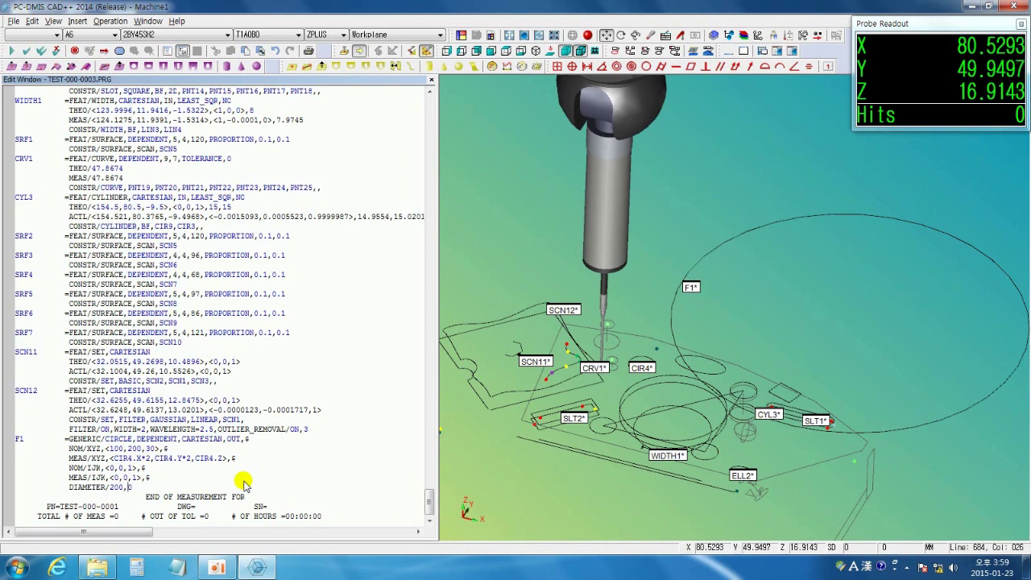
{"action": "type", "text": "CIR4.D*2"}
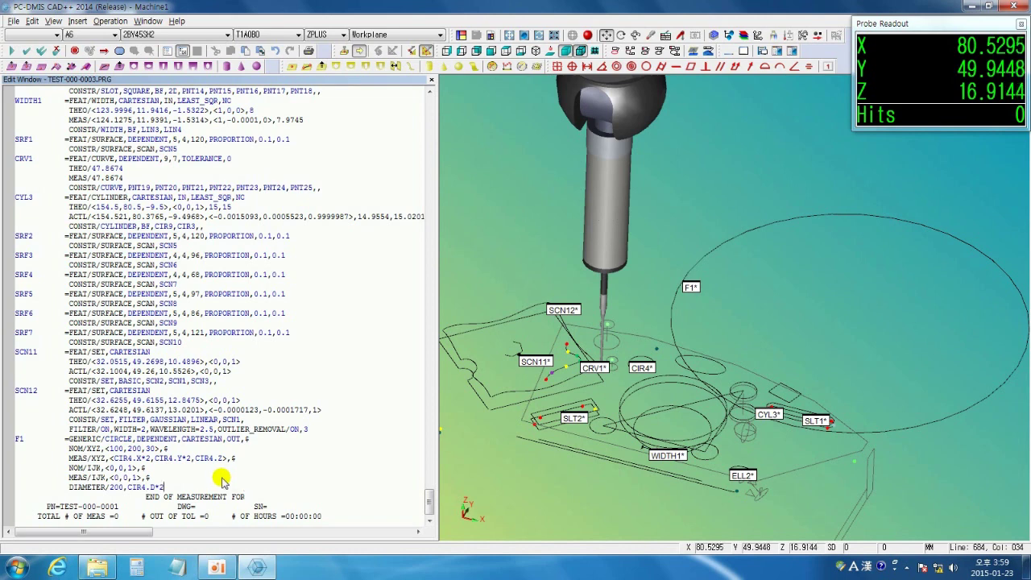
{"action": "left_click", "coordinate": [222, 478]}
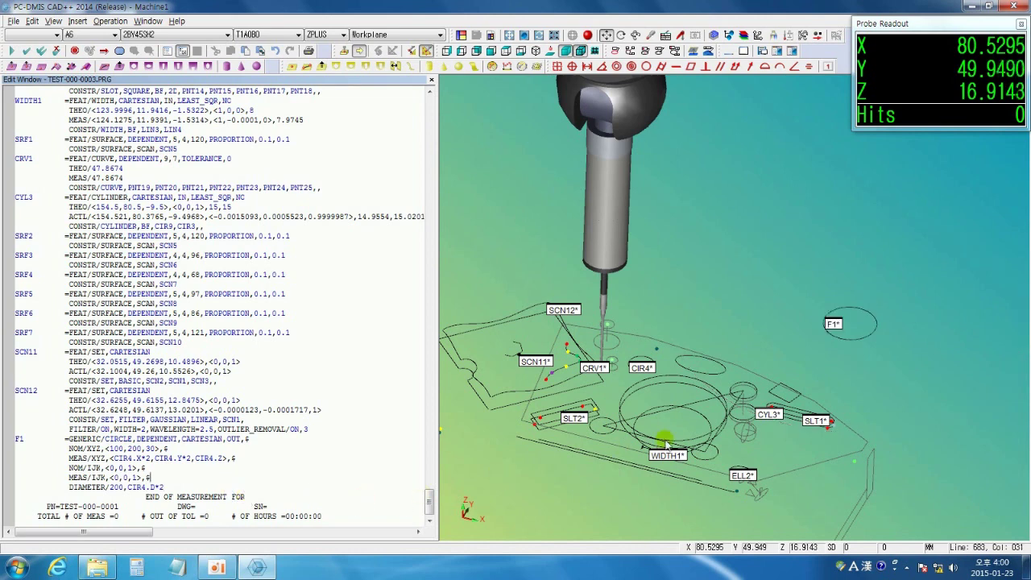
{"action": "scroll", "coordinate": [764, 372], "scroll_direction": "up", "scroll_amount": 2}
{"action": "scroll", "coordinate": [761, 375], "scroll_direction": "up", "scroll_amount": 3}
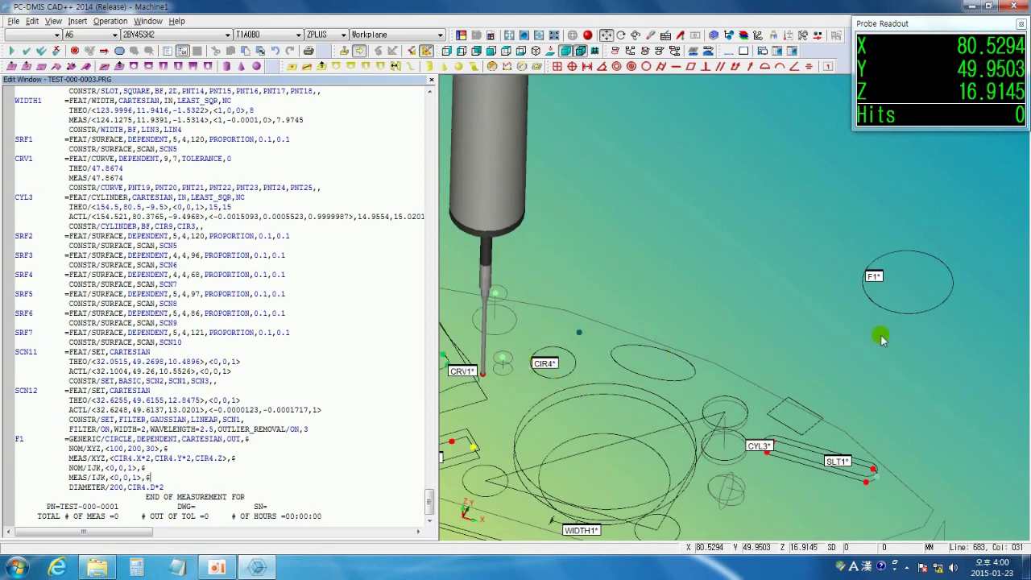
{"action": "scroll", "coordinate": [912, 328], "scroll_direction": "down", "scroll_amount": 3}
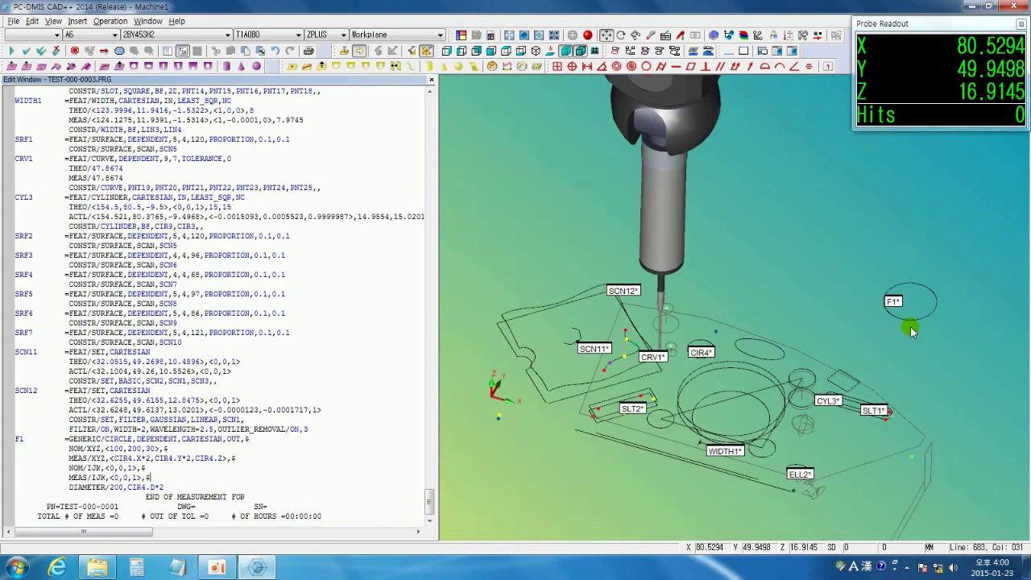
{"action": "middle_click_drag", "start_coordinate": [849, 319], "coordinate": [805, 282]}
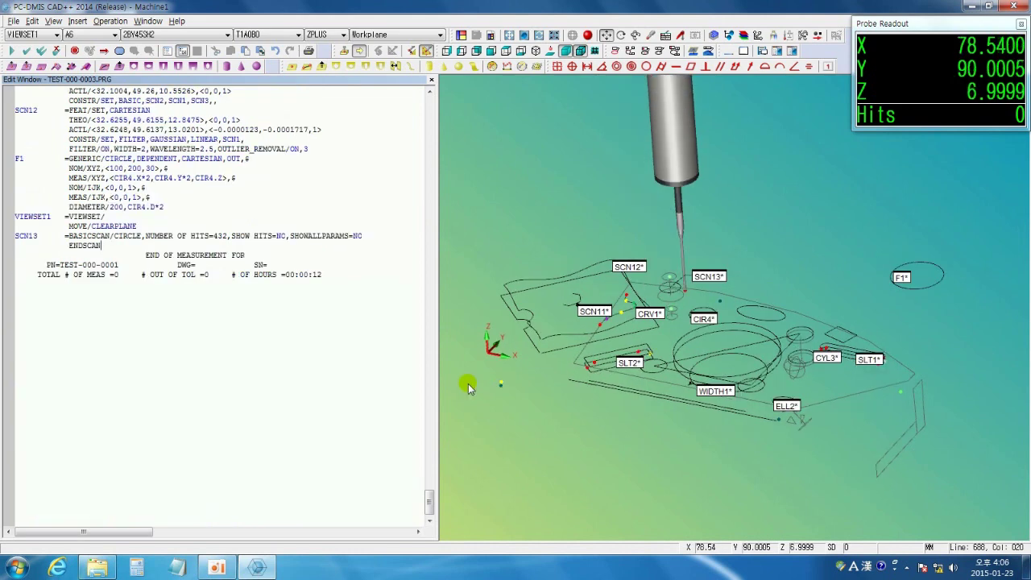
{"action": "left_click", "coordinate": [536, 67]}
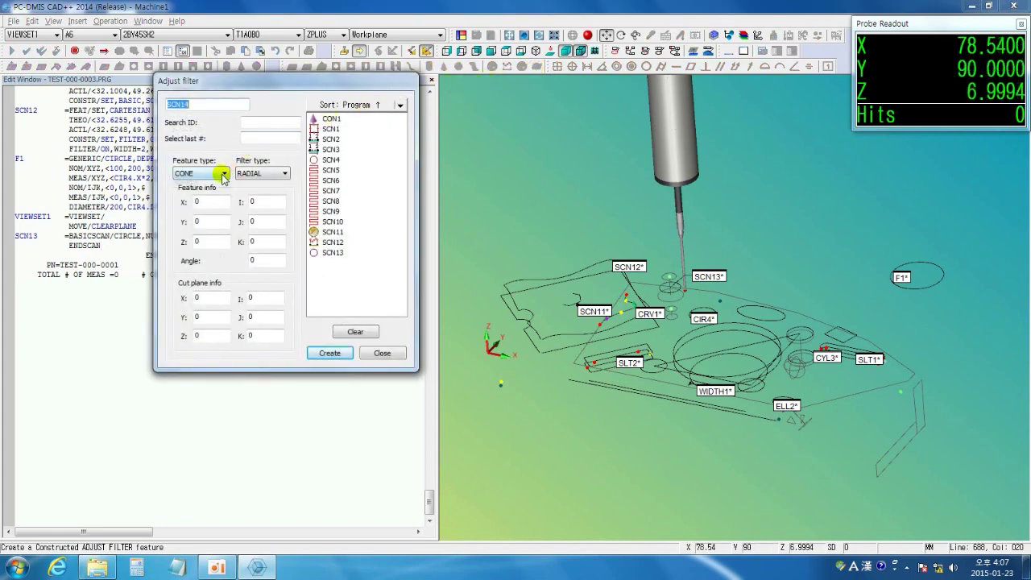
{"action": "left_click", "coordinate": [224, 174]}
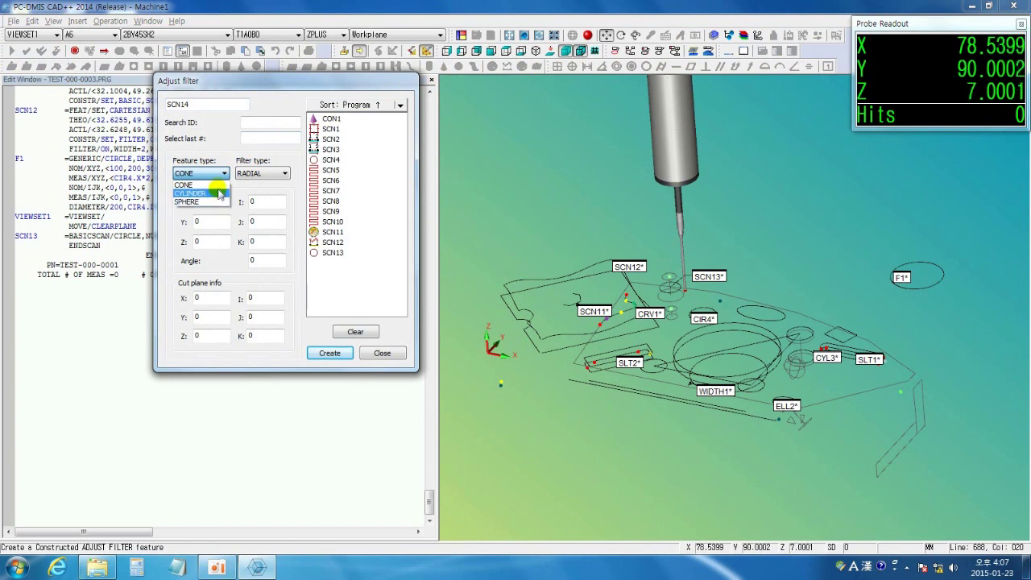
{"action": "left_click", "coordinate": [219, 177]}
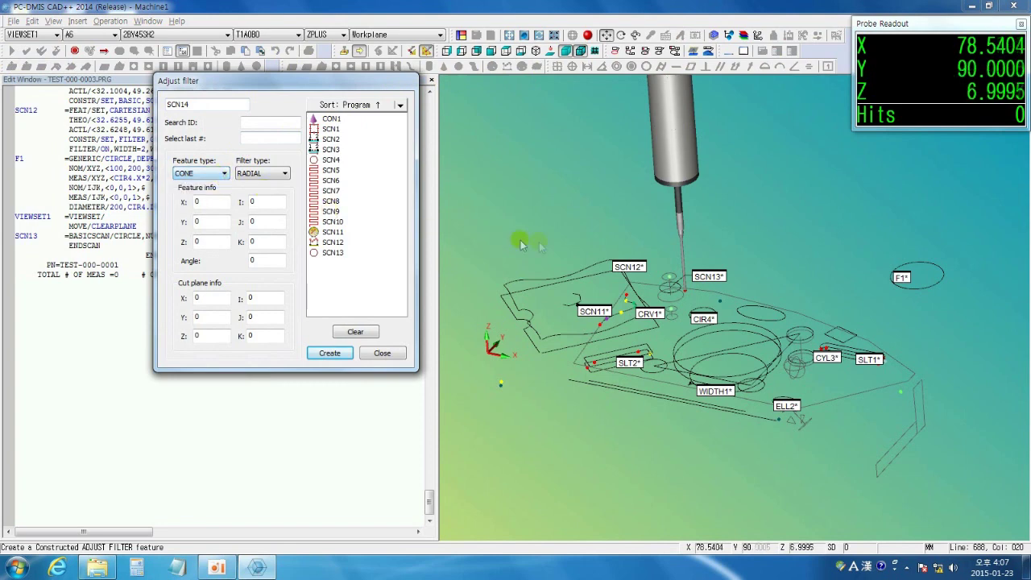
{"action": "scroll", "coordinate": [668, 289], "scroll_direction": "up", "scroll_amount": 2}
{"action": "scroll", "coordinate": [670, 288], "scroll_direction": "up", "scroll_amount": 3}
{"action": "left_click", "coordinate": [670, 287]}
{"action": "scroll", "coordinate": [626, 252], "scroll_direction": "up", "scroll_amount": 1}
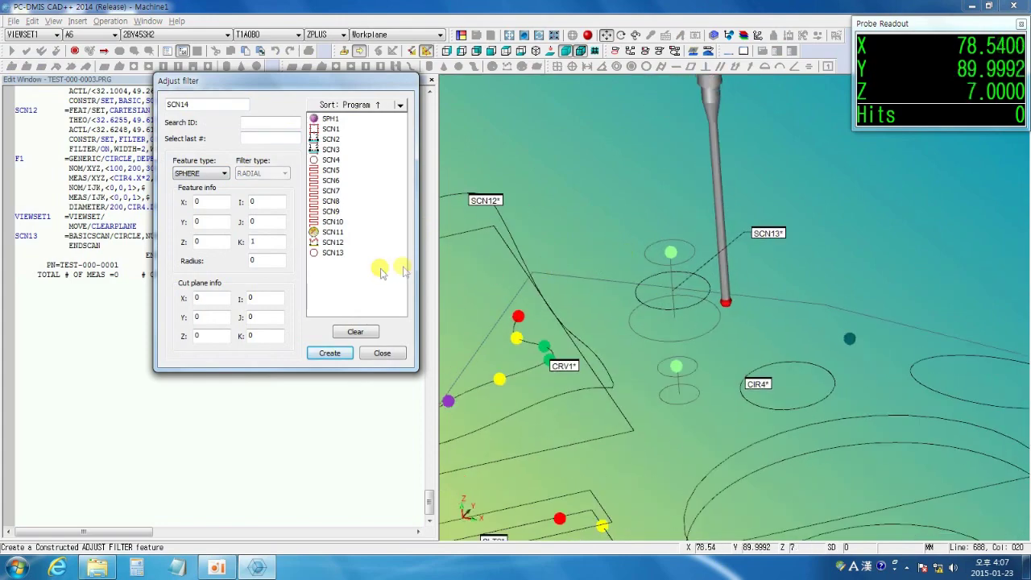
{"action": "scroll", "coordinate": [642, 248], "scroll_direction": "up", "scroll_amount": 2}
{"action": "mouse_move", "coordinate": [615, 261]}
{"action": "middle_mouse_down"}
{"action": "mouse_move", "coordinate": [628, 230]}
{"action": "mouse_move", "coordinate": [610, 127]}
{"action": "mouse_move", "coordinate": [606, 181]}
{"action": "mouse_move", "coordinate": [593, 188]}
{"action": "mouse_move", "coordinate": [566, 148]}
{"action": "middle_mouse_up"}
{"action": "left_click", "coordinate": [525, 36]}
{"action": "left_click", "coordinate": [526, 37]}
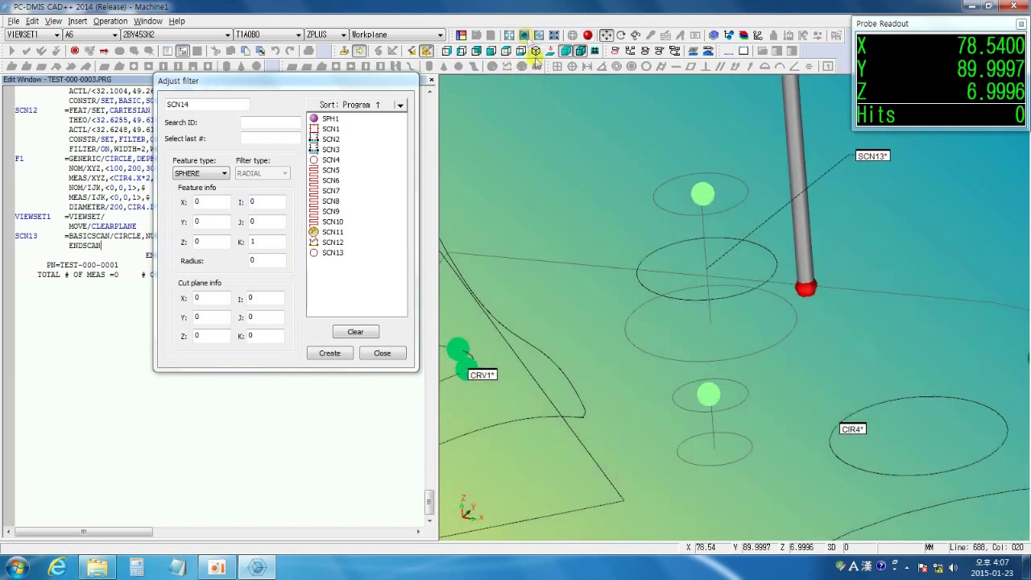
{"action": "mouse_move", "coordinate": [545, 91]}
{"action": "middle_mouse_down"}
{"action": "mouse_move", "coordinate": [581, 182]}
{"action": "mouse_move", "coordinate": [577, 201]}
{"action": "middle_mouse_up"}
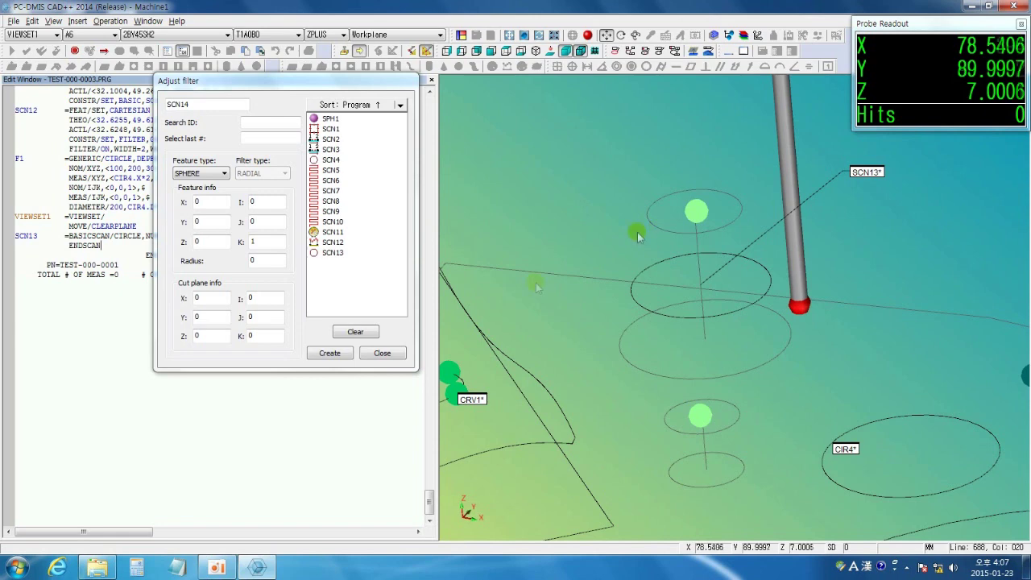
{"action": "left_click", "coordinate": [382, 353]}
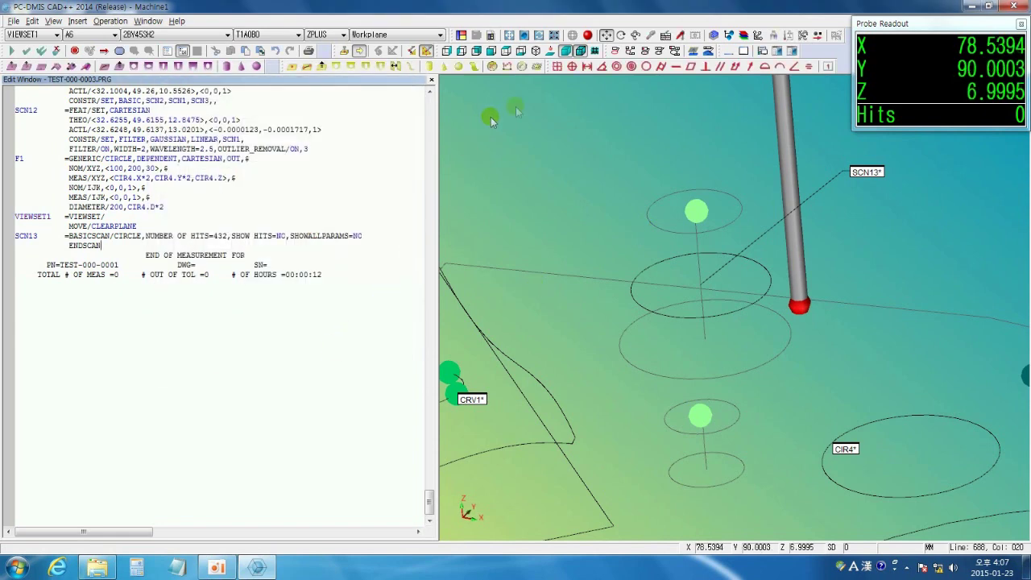
Start a radial cone adjust filter using cone CON1 and circle scan SCN13 as its inputs.
{"action": "left_click", "coordinate": [537, 67]}
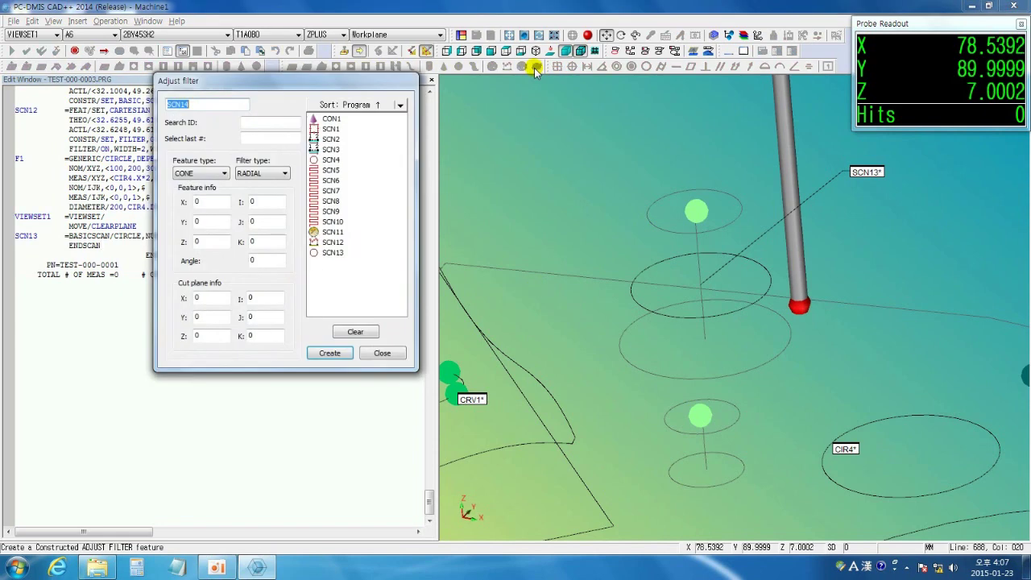
{"action": "left_click", "coordinate": [334, 118]}
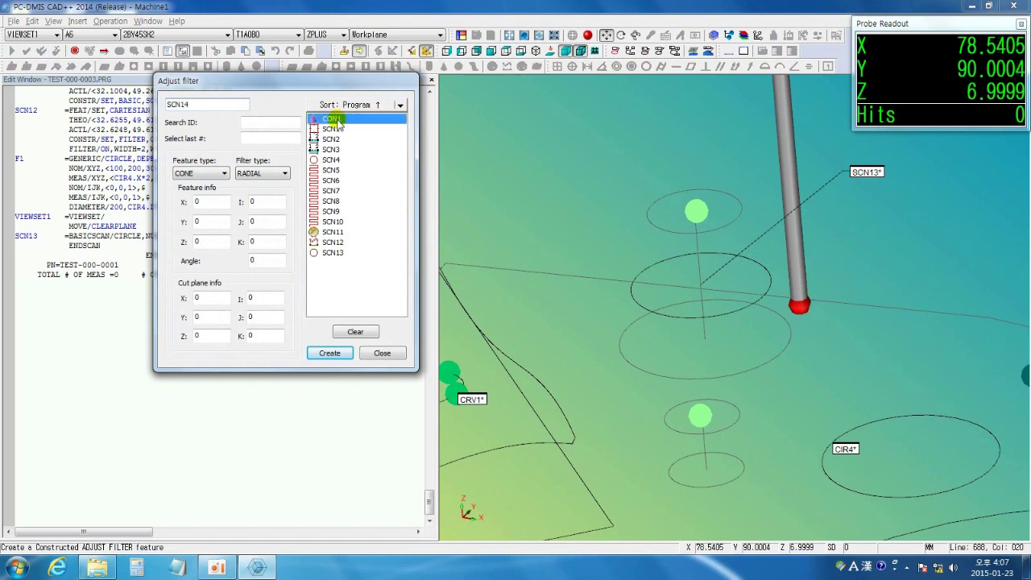
{"action": "left_click", "coordinate": [333, 253]}
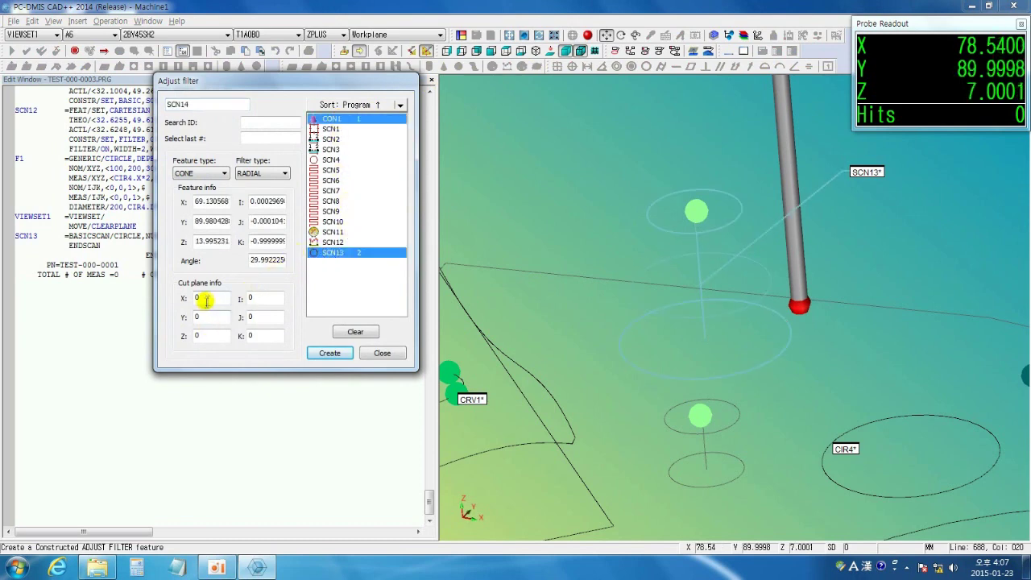
Set the adjust filter's cut plane to Z 8 and K 1, create the filtered set, and inspect it on the cone.
{"action": "double_click", "coordinate": [204, 337]}
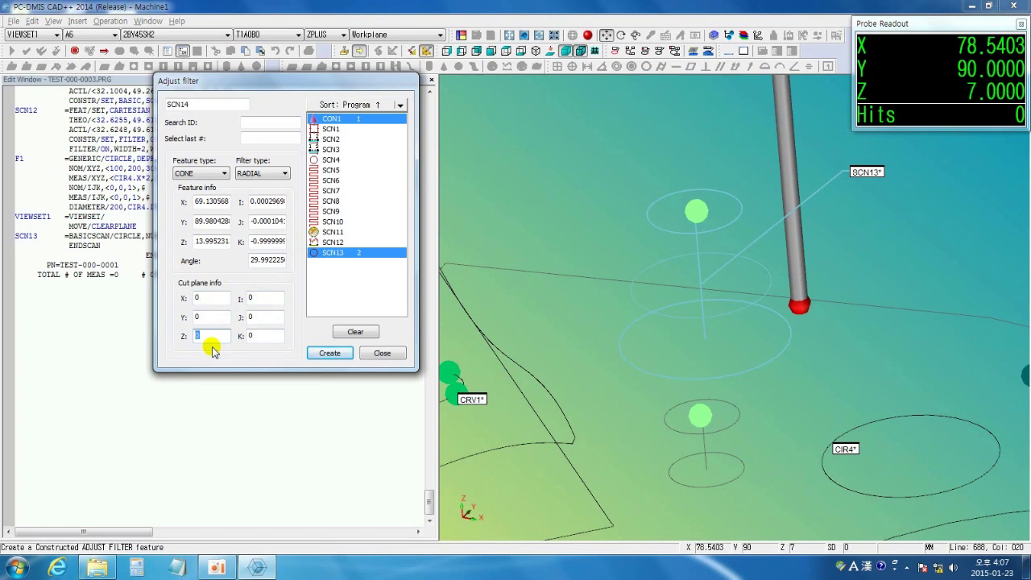
{"action": "double_click", "coordinate": [256, 336]}
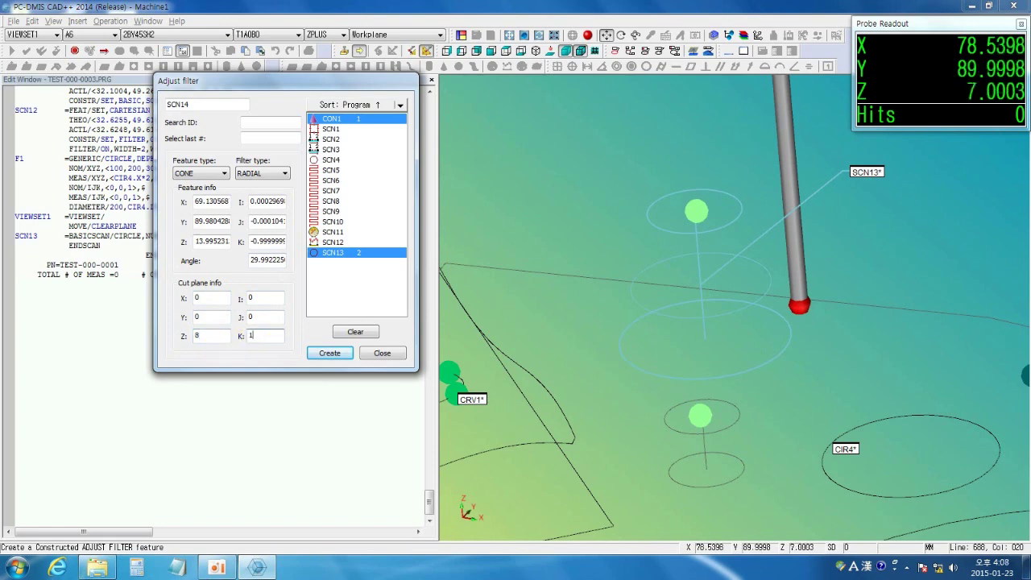
{"action": "left_click", "coordinate": [330, 354]}
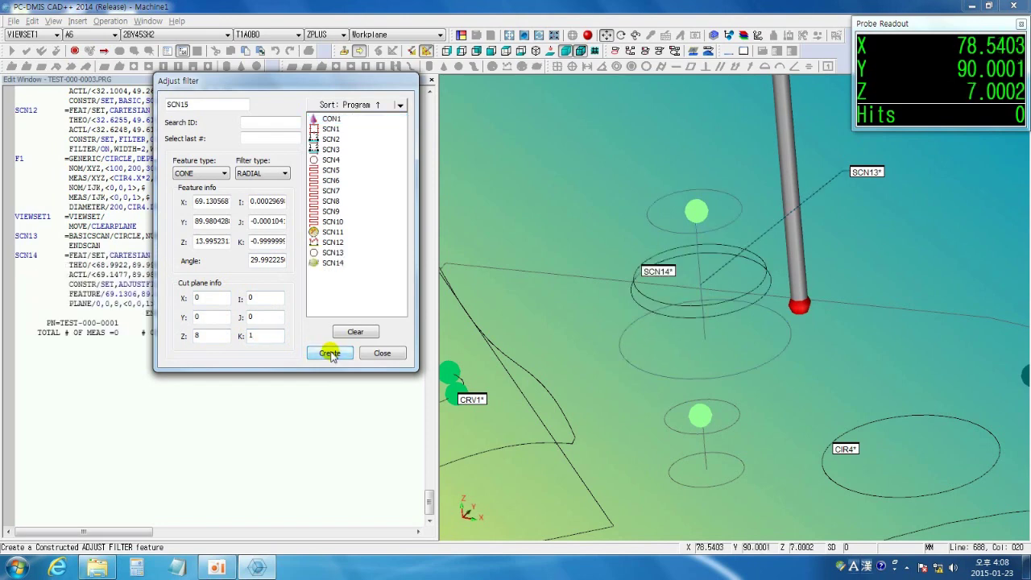
{"action": "scroll", "coordinate": [680, 295], "scroll_direction": "up", "scroll_amount": 3}
{"action": "middle_click_drag", "start_coordinate": [643, 304], "coordinate": [638, 336]}
{"action": "scroll", "coordinate": [635, 327], "scroll_direction": "down", "scroll_amount": 5}
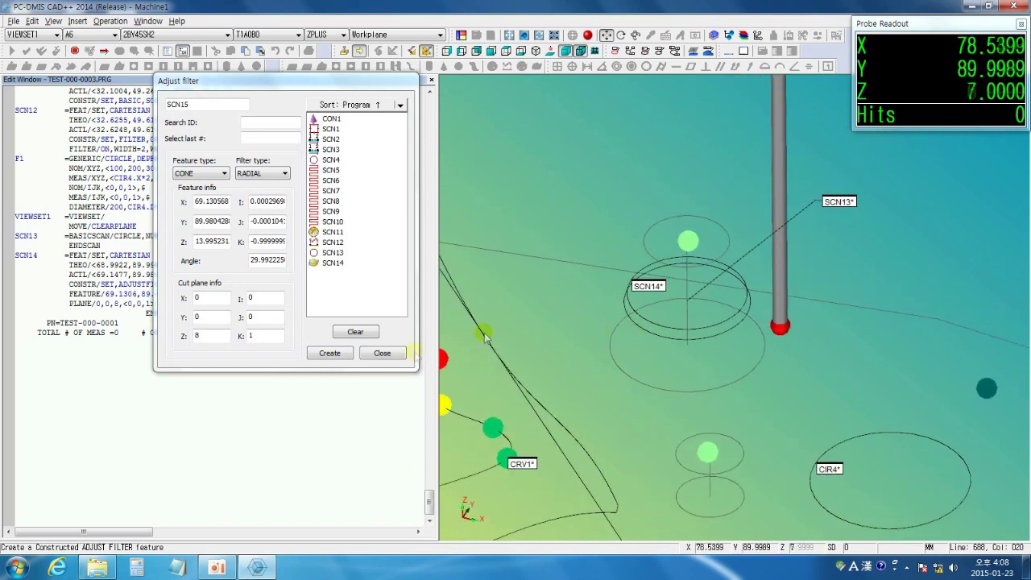
{"action": "left_click", "coordinate": [379, 354]}
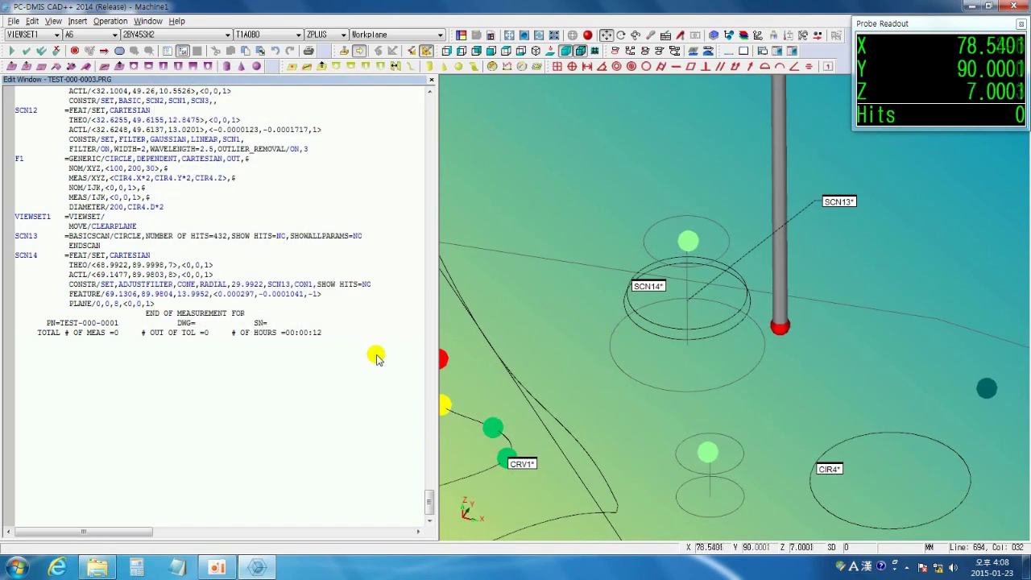